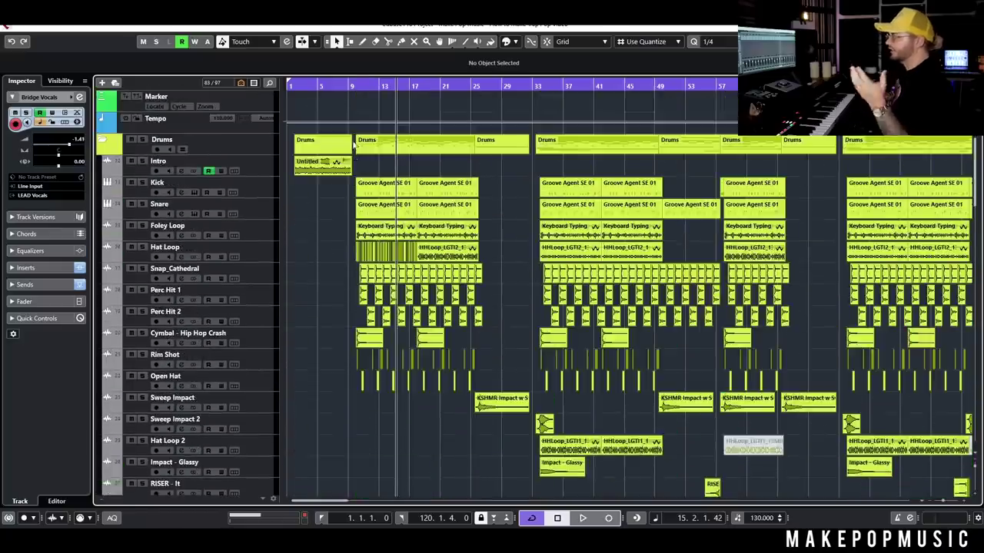
Play the arrangement briefly from bar 9 and stop
scroll(356, 131, "up", 3)
left_click(352, 88)
scroll(350, 90, "up", 5)
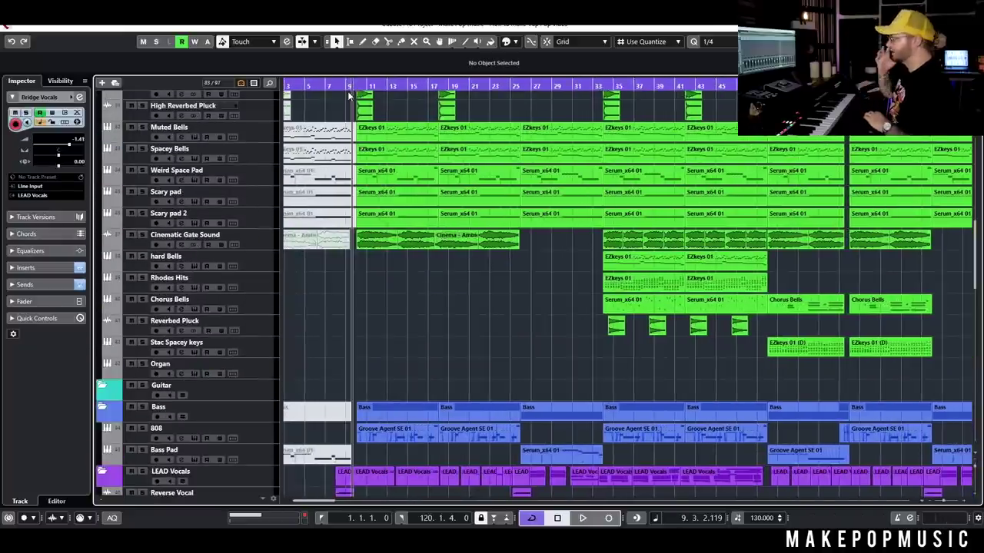
key("space")
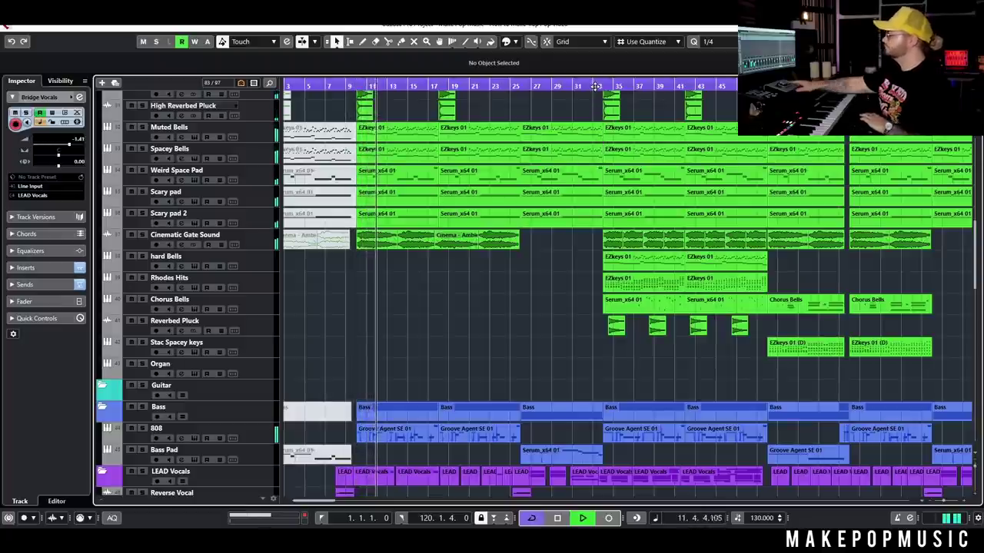
key("space")
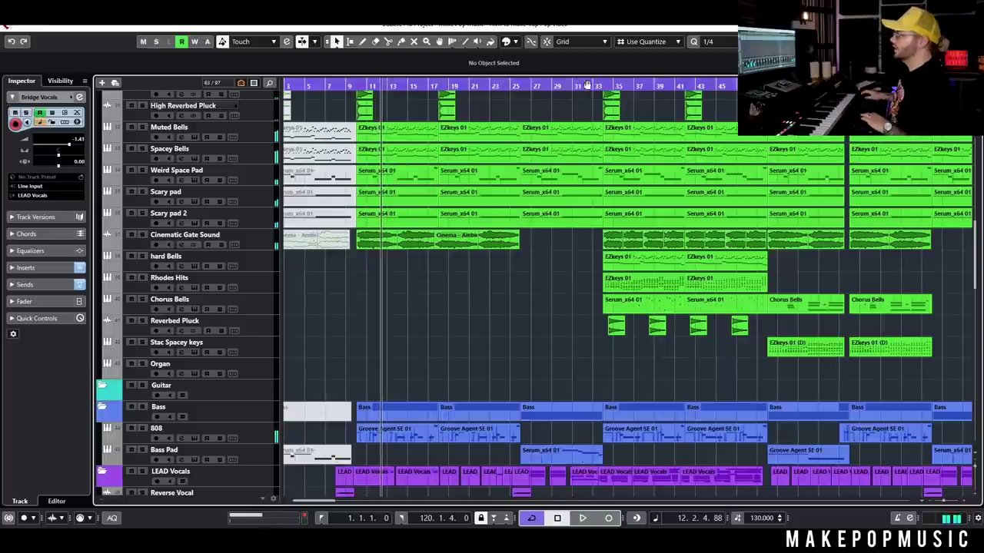
Play from bar 33 while scrolling through the track list
left_click_drag(586, 82, 650, 225)
key("space")
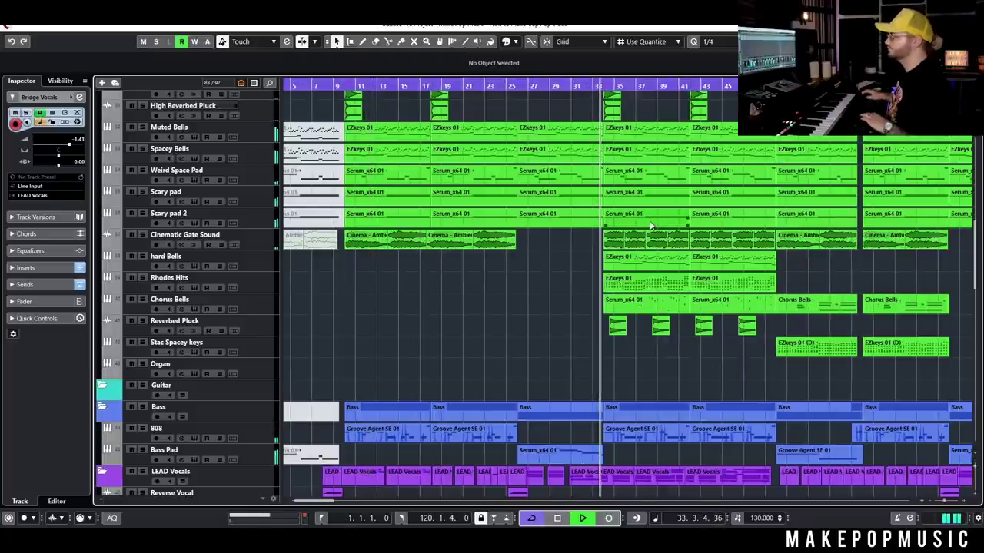
scroll(572, 269, "up", 5)
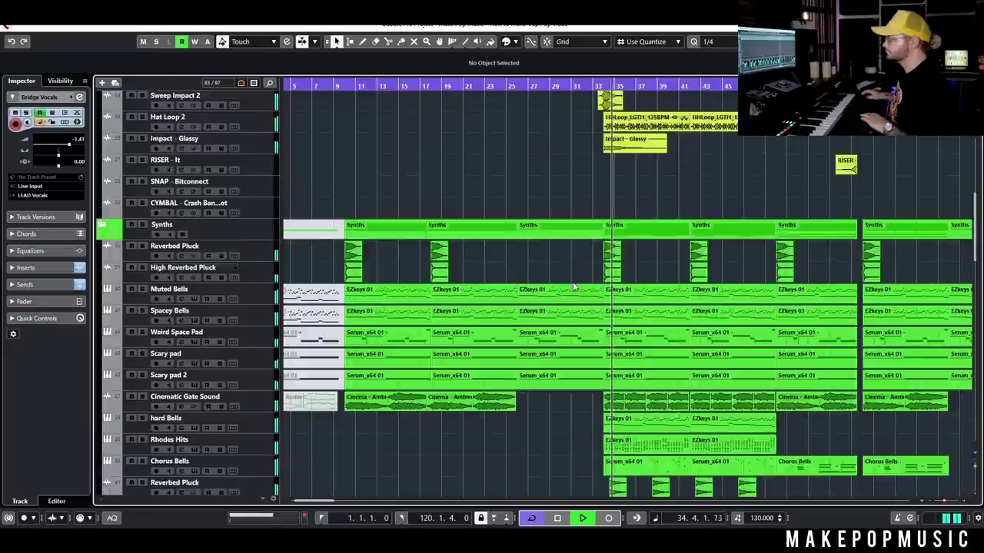
scroll(573, 282, "up", 10)
scroll(574, 281, "down", 20)
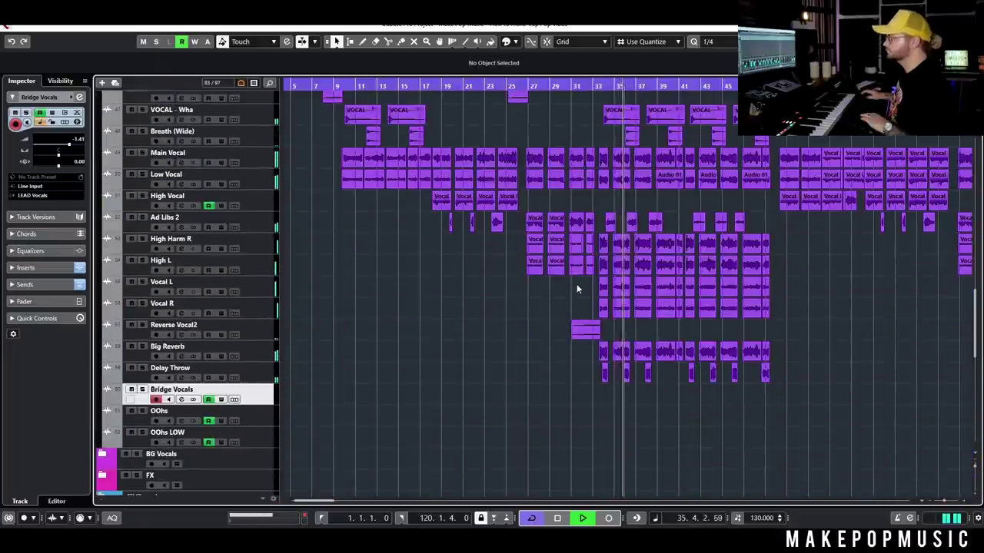
scroll(577, 286, "down", 8)
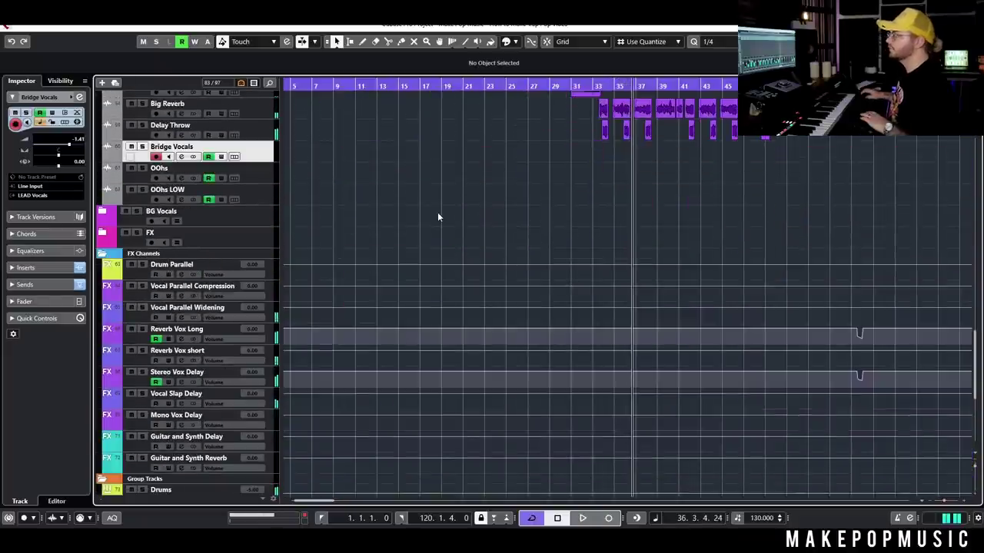
scroll(438, 216, "up", 15)
scroll(438, 218, "down", 20)
scroll(430, 214, "up", 20)
scroll(435, 217, "down", 6)
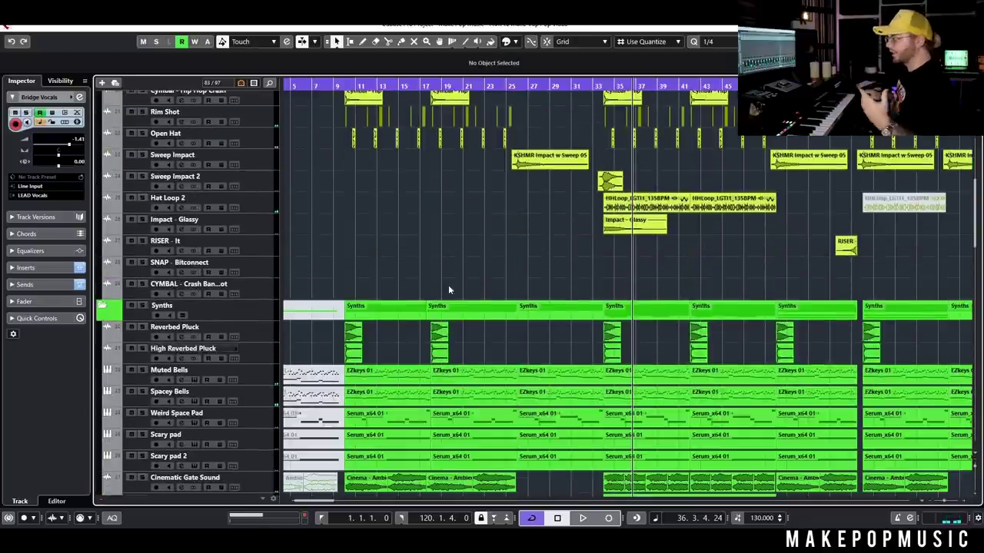
scroll(449, 284, "down", 5)
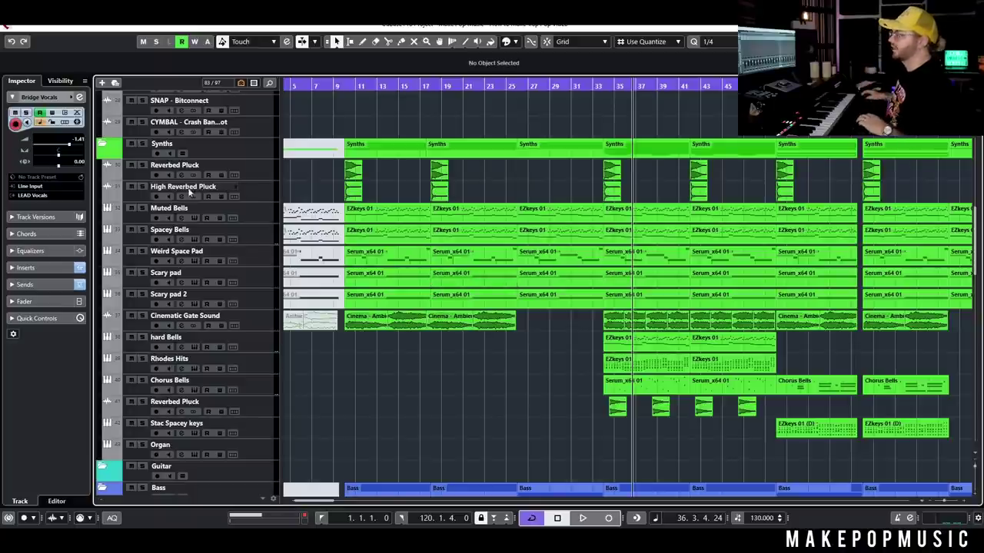
Solo Muted Bells and place the playhead just before bar 10
left_click(145, 209)
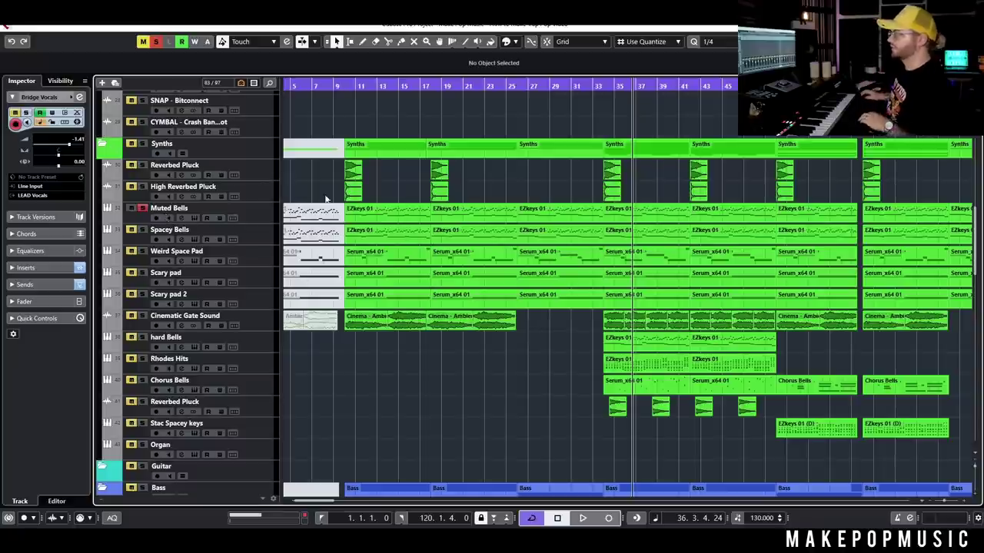
left_click(341, 83)
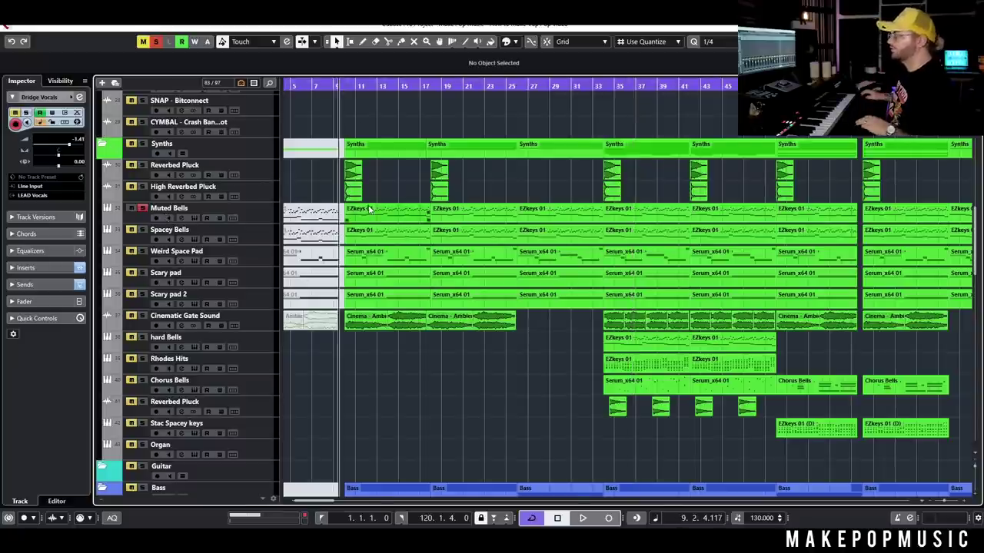
scroll(376, 206, "up", 4)
scroll(384, 169, "left", 3)
left_click(419, 86)
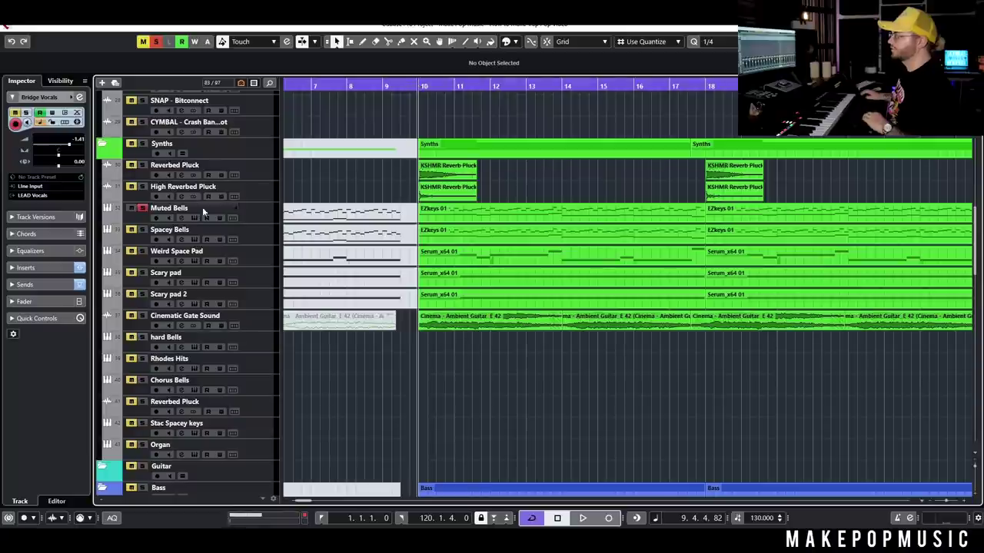
Open the Muted Bells EZkeys instrument, move it aside, and play the soloed bells
left_click(195, 219)
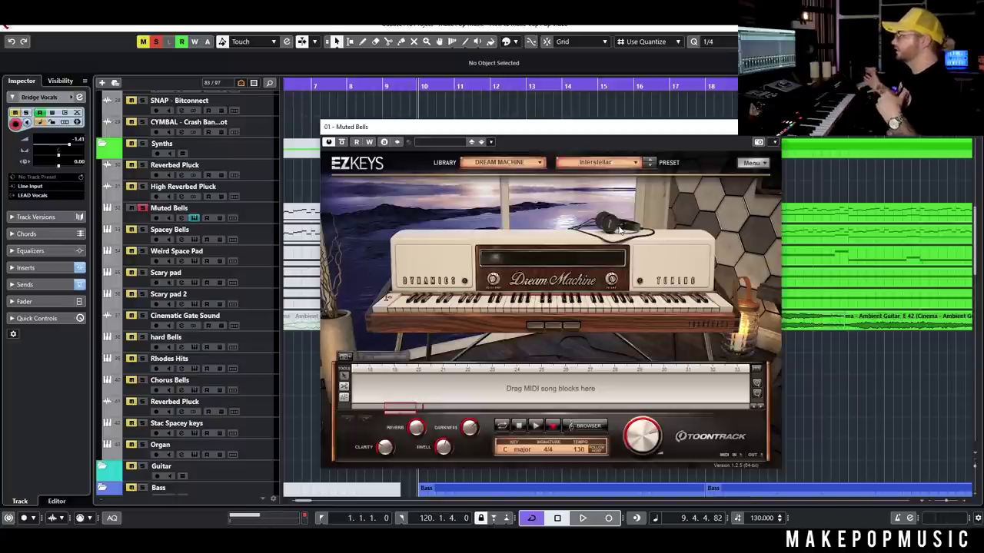
left_click_drag(605, 130, 646, 248)
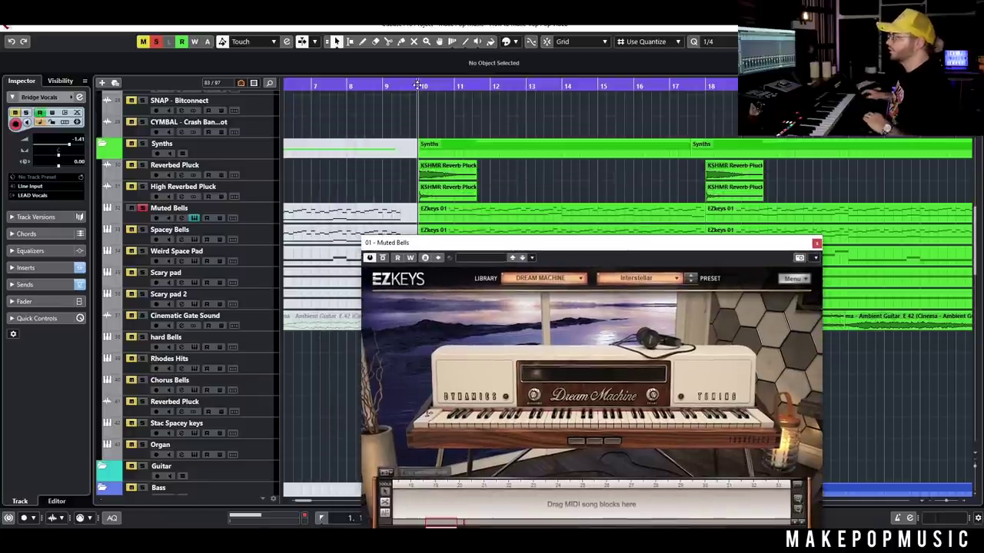
left_click(454, 117)
key("space")
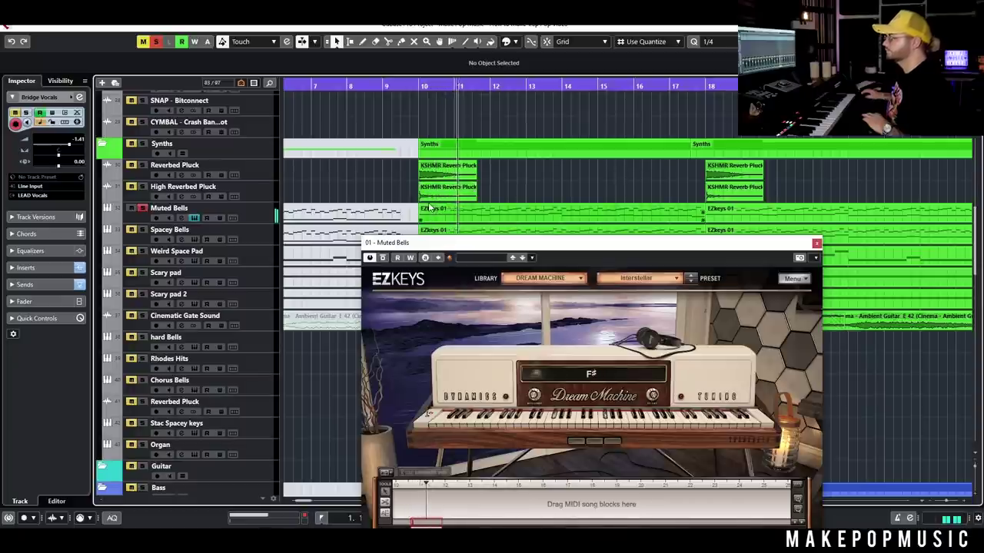
Bypass and re-enable the Muted Bells channel EQ, then close EZkeys
left_click(171, 217)
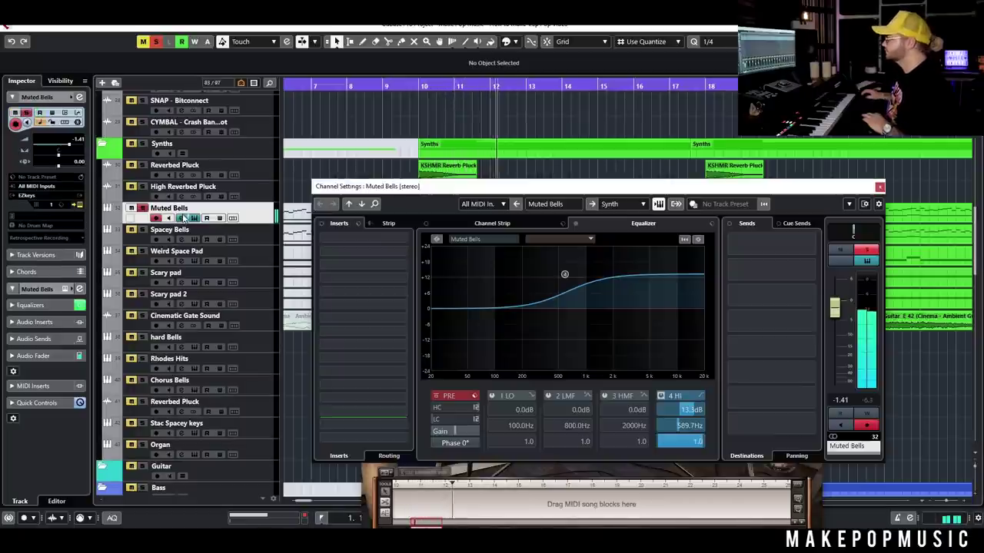
left_click(575, 224)
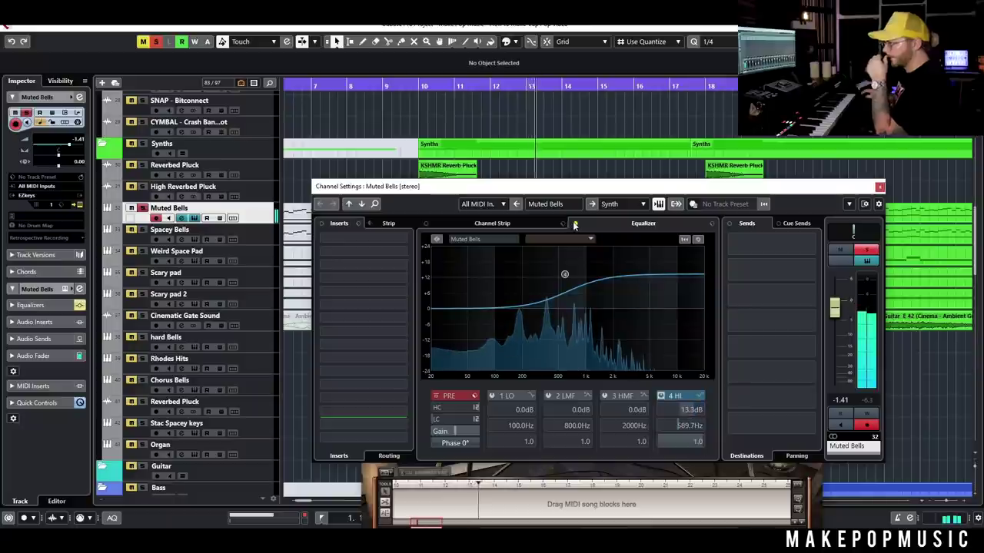
left_click(575, 224)
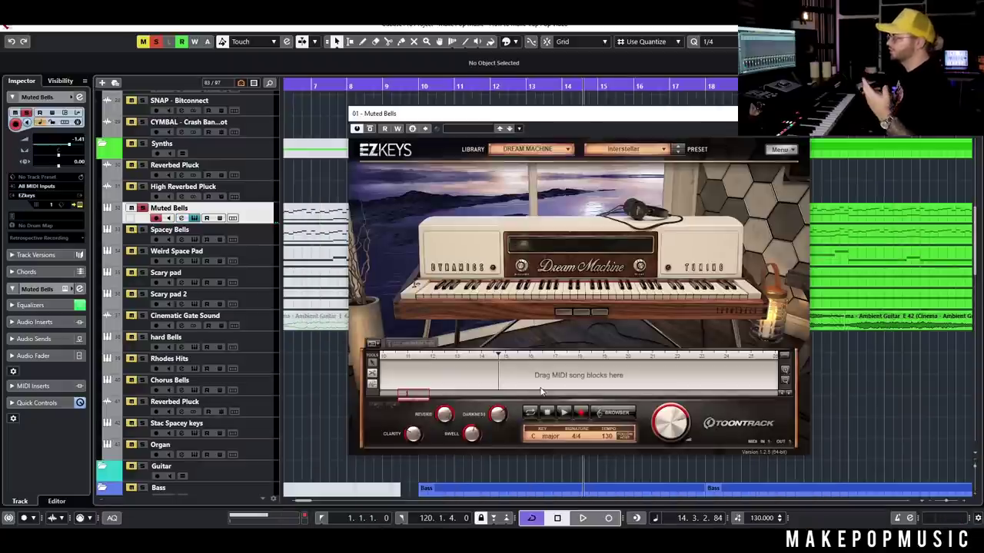
key("ctrl+w")
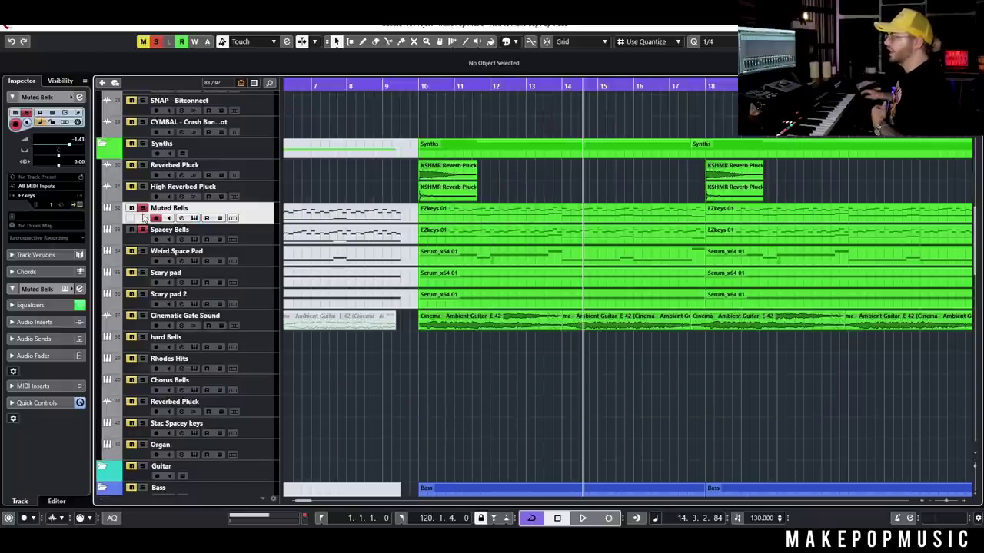
Select Spacey Bells, set the playhead near bar 10, and view its HalfTime insert
left_click(268, 243)
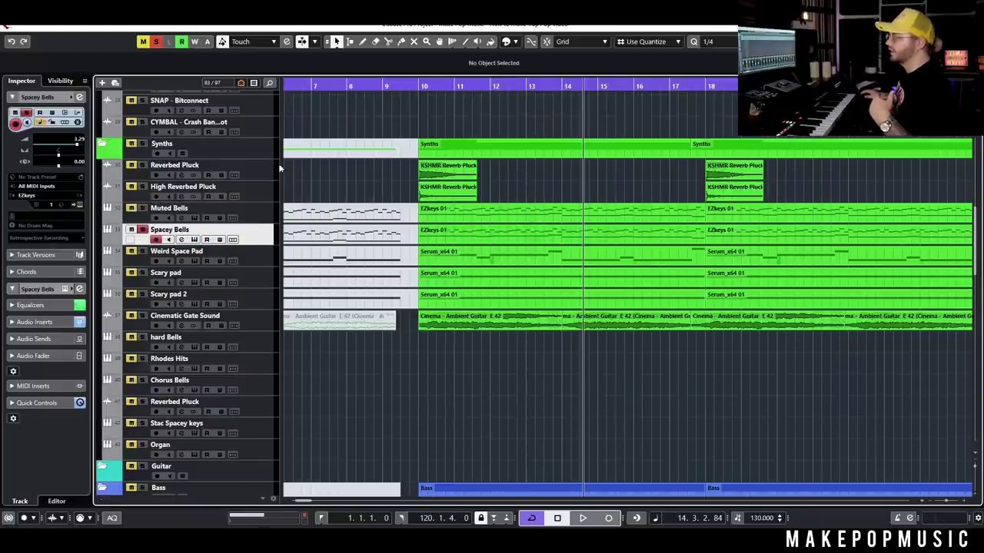
left_click_drag(415, 81, 415, 85)
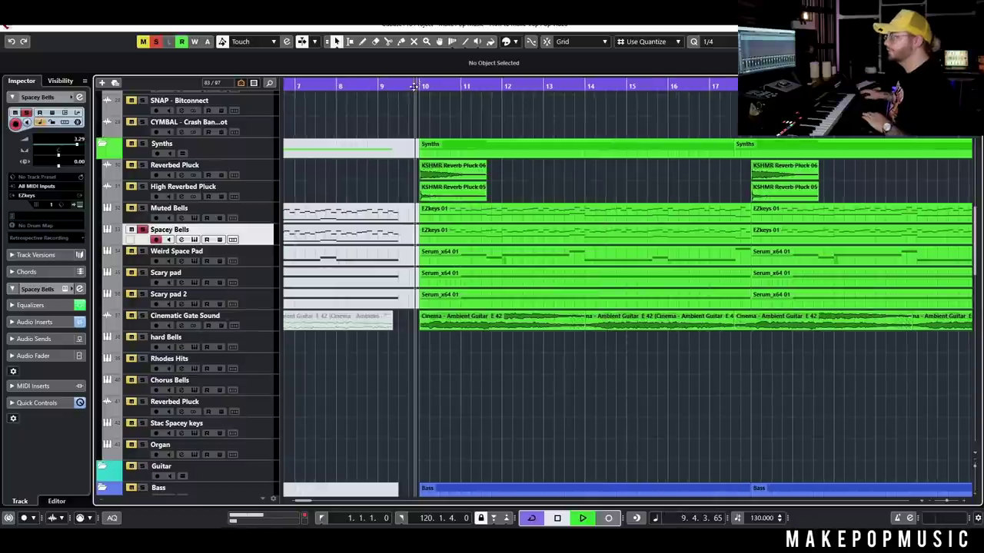
left_click(182, 241)
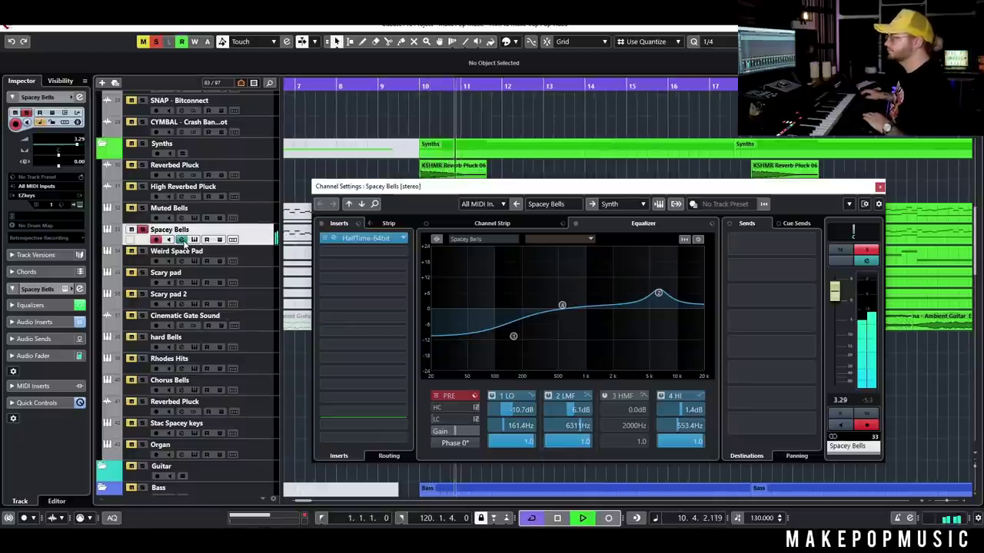
left_click(326, 242)
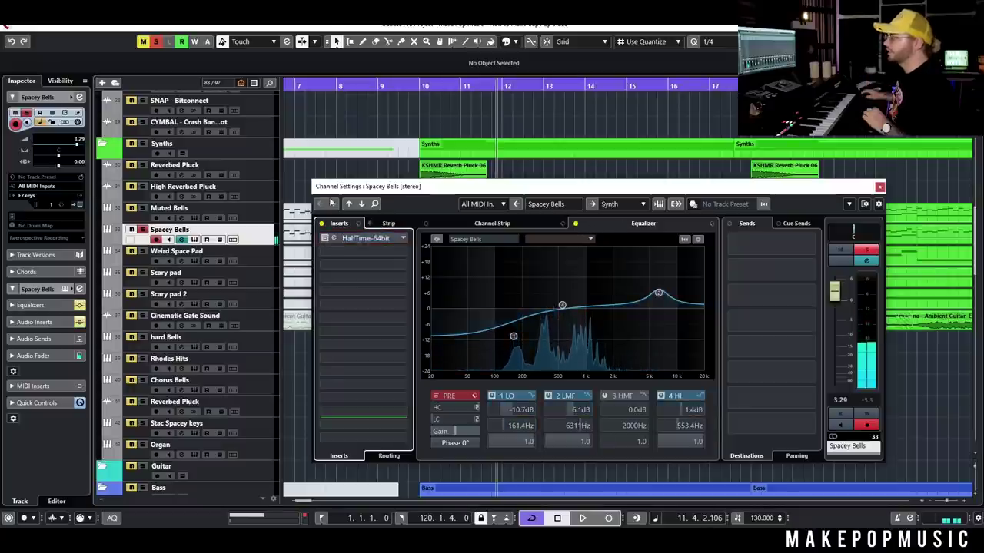
Check Spacey Bells' EZkeys, close both windows, and play from bar 10
left_click(197, 241)
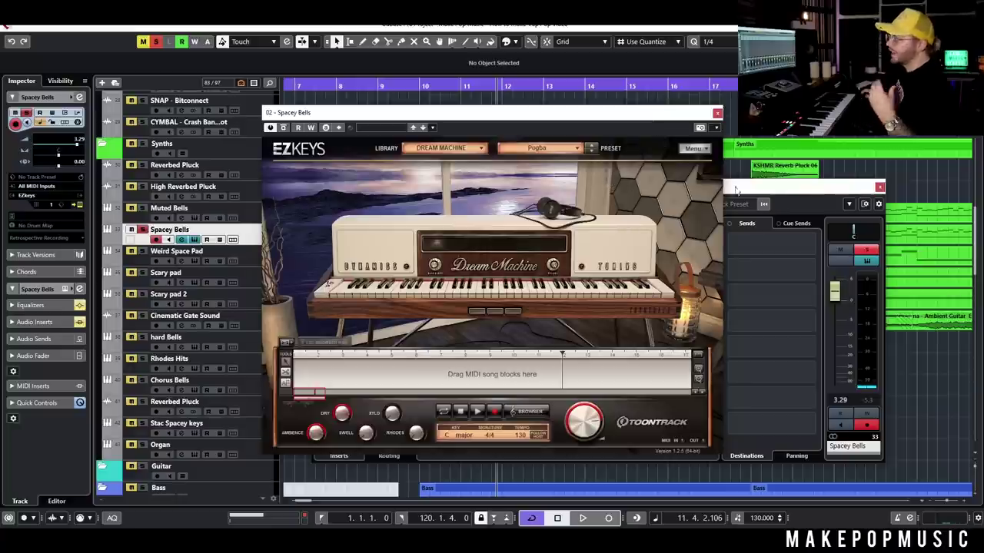
left_click(879, 188)
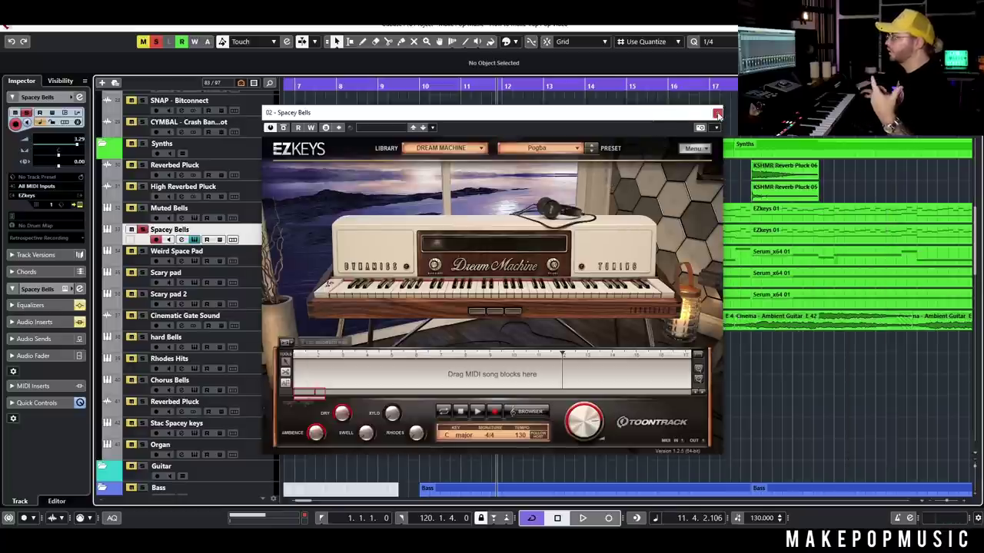
left_click(717, 114)
left_click_drag(414, 90, 417, 93)
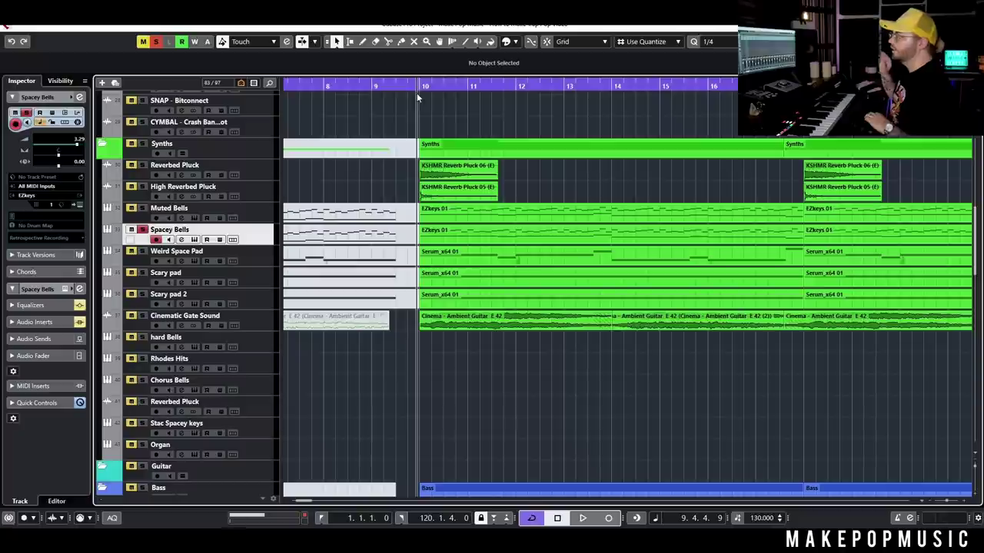
key("space")
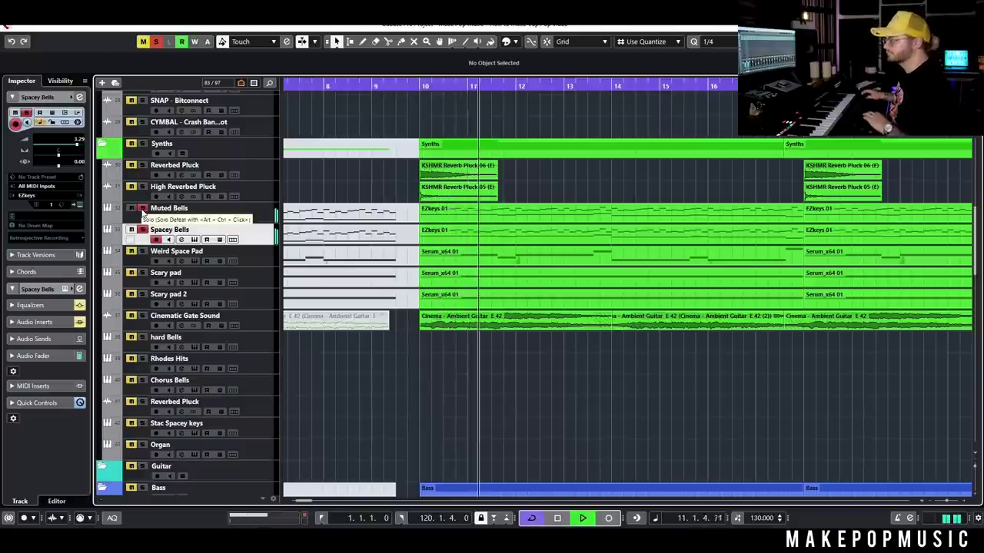
key("space")
Reopen Spacey Bells' channel settings and open the HalfTime-64bit insert
left_click(181, 239)
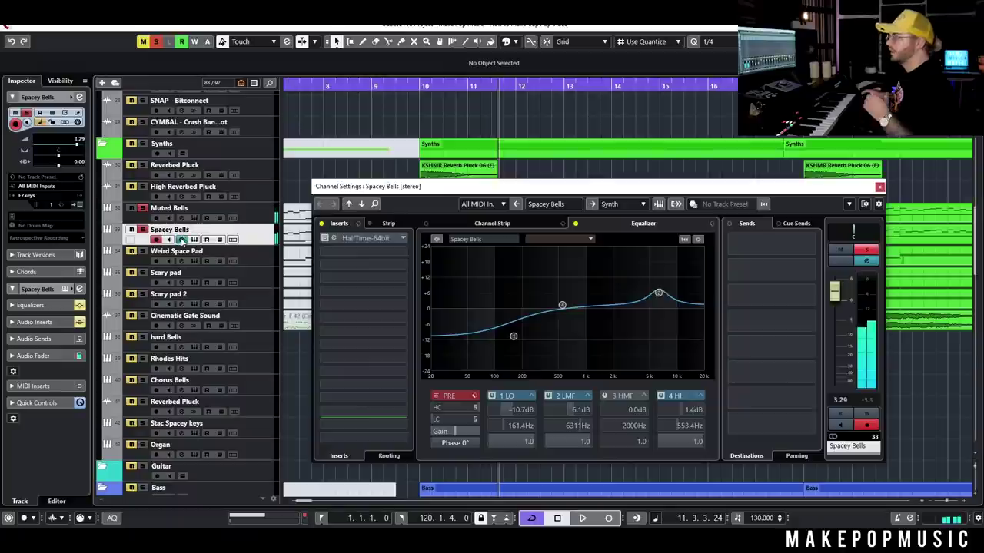
left_click(317, 239)
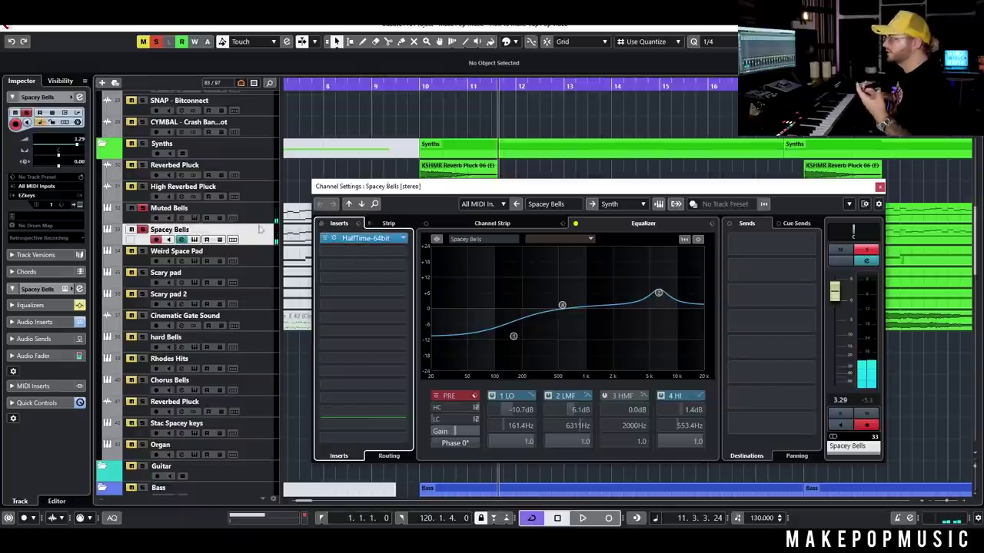
left_click(247, 231)
left_click(374, 239)
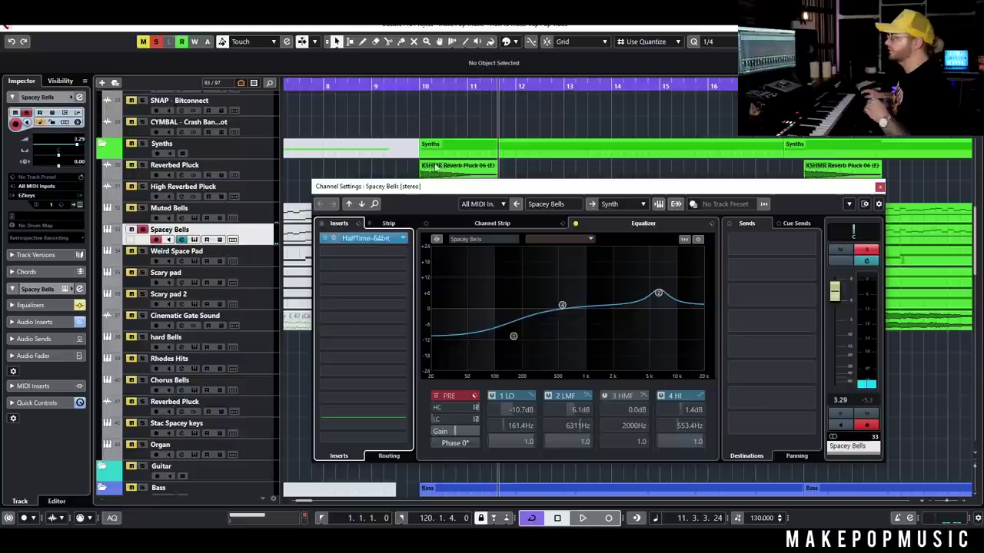
left_click(419, 86)
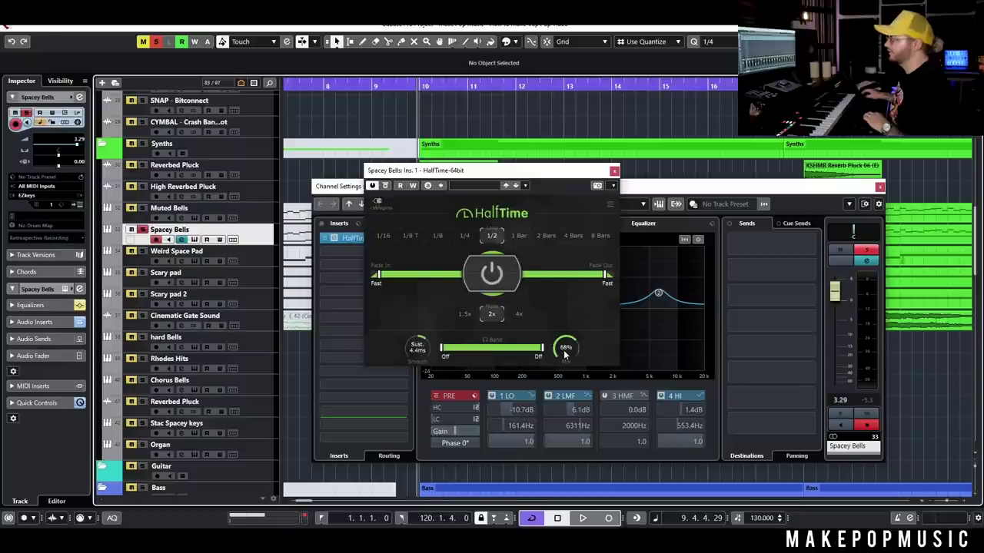
key("space")
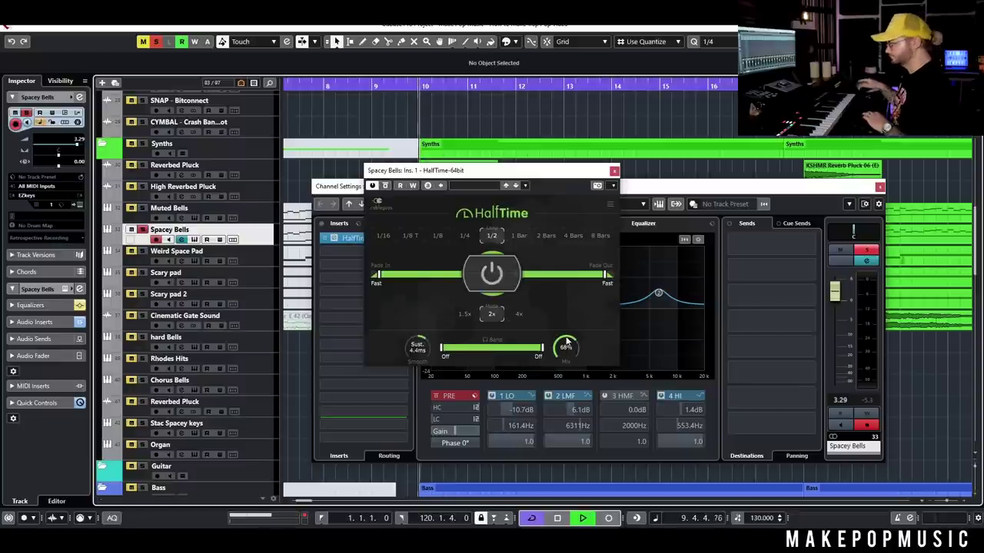
scroll(567, 346, "up", 5)
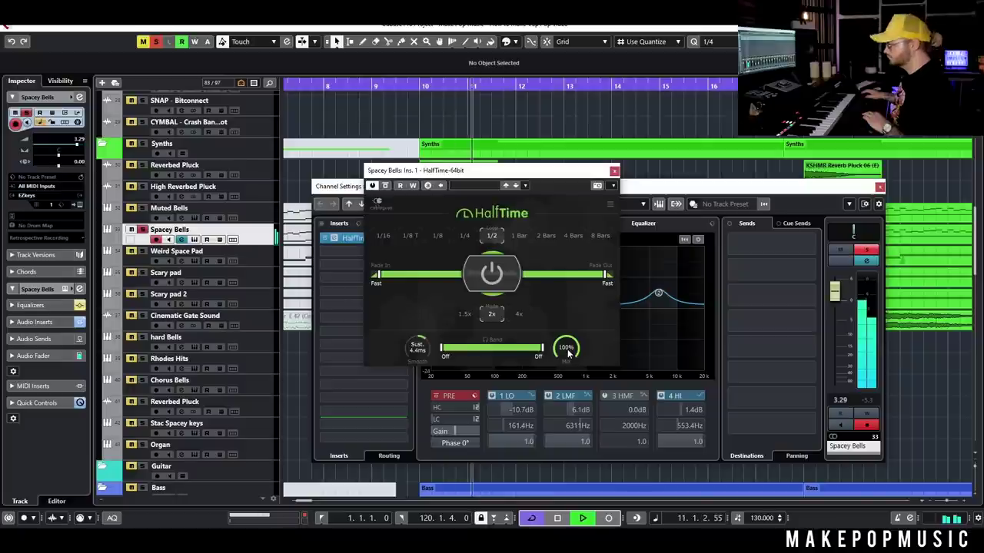
scroll(566, 347, "down", 5)
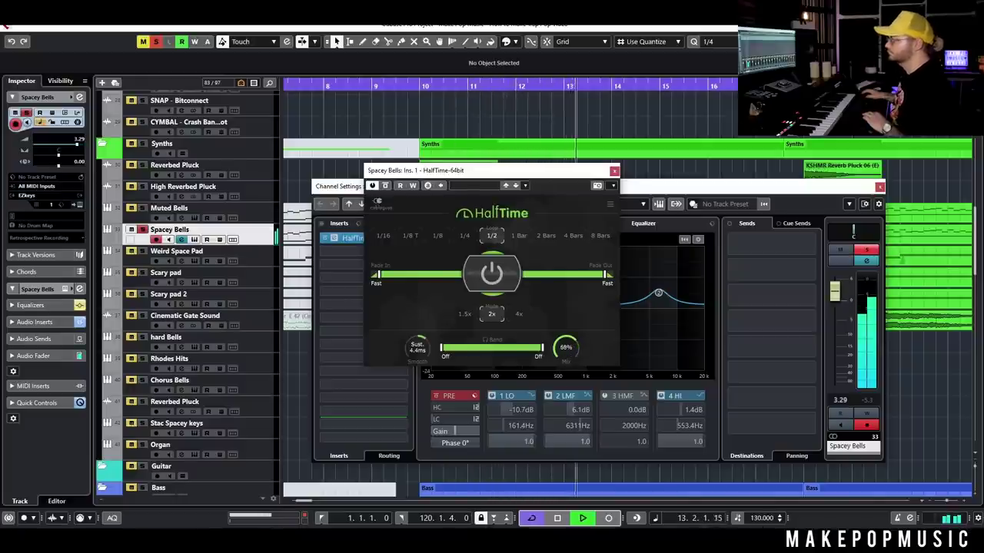
key("space")
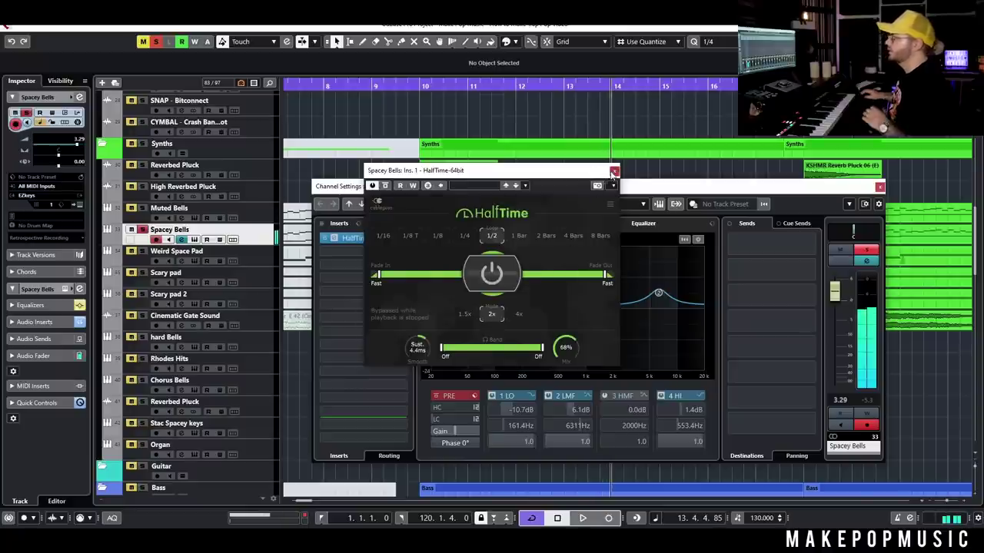
left_click(613, 172)
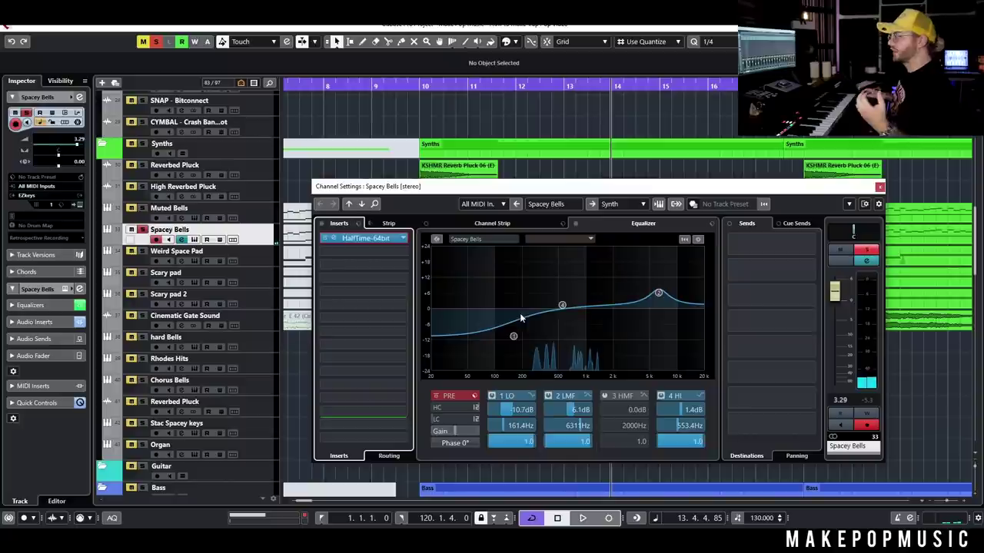
Play from bar 10 with Muted Bells soloed, close Spacey Bells' channel settings, then stop
left_click(421, 87)
key("space")
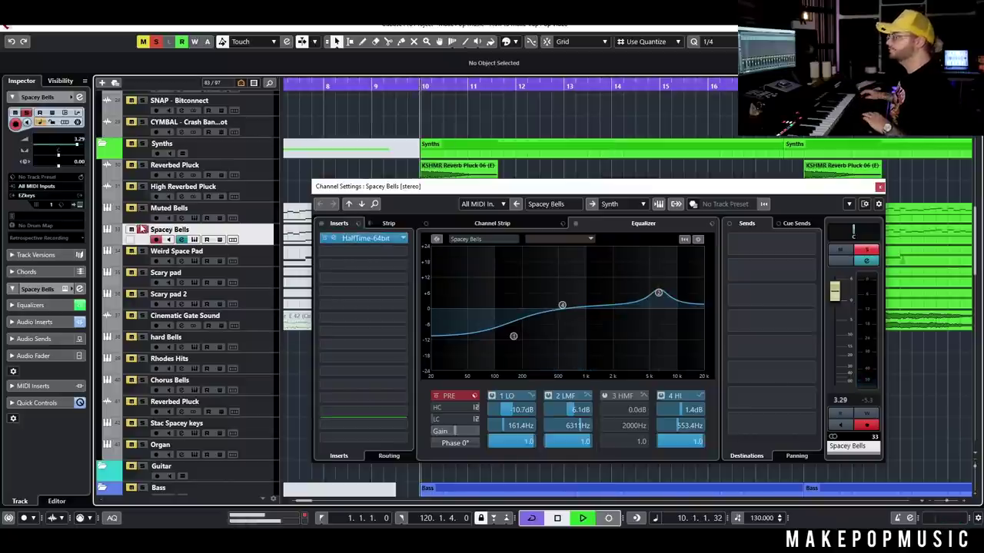
left_click(142, 208)
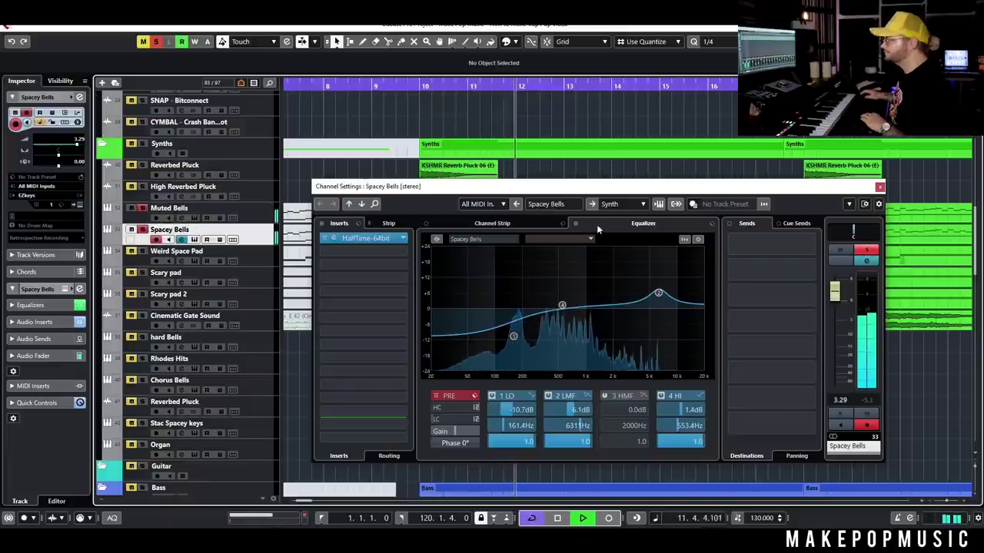
left_click(879, 187)
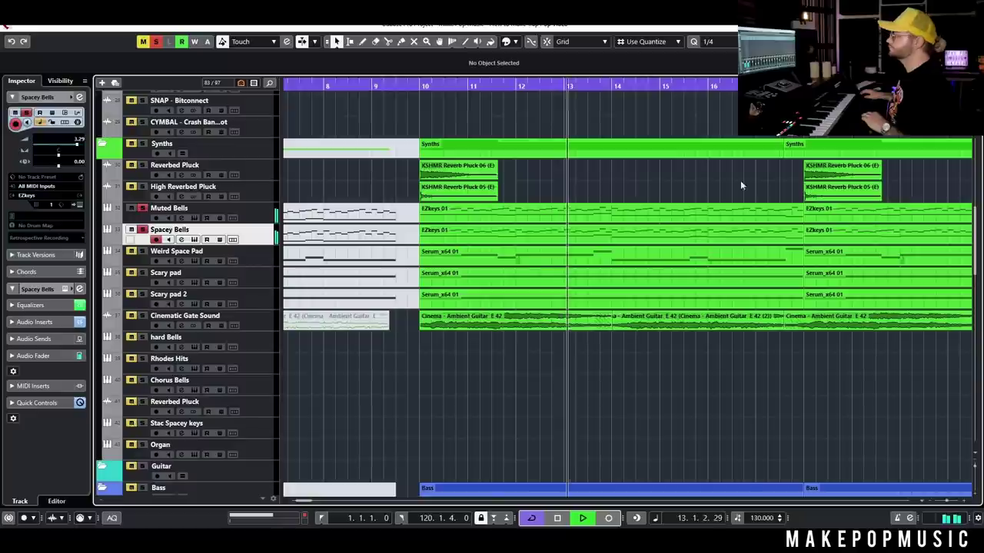
key("space")
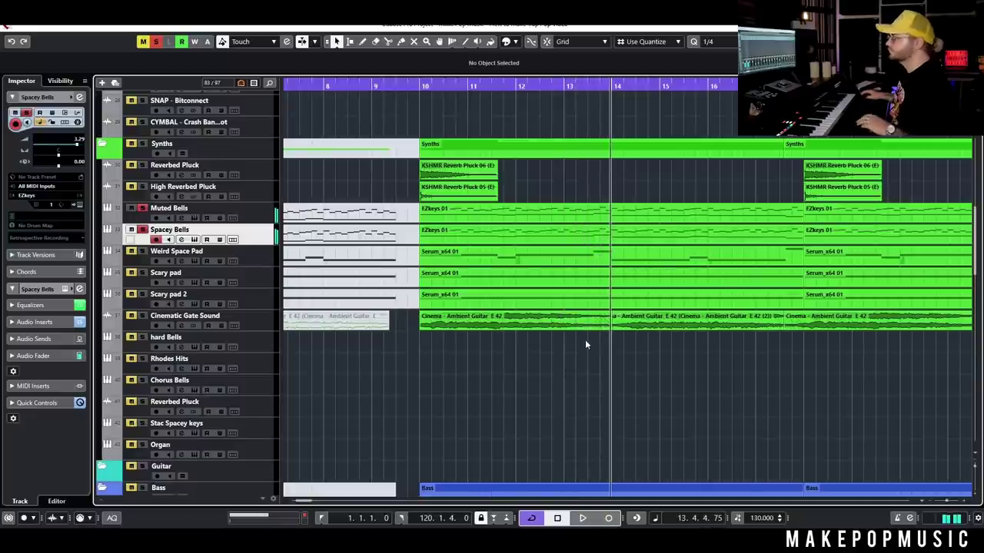
Zoom out to bars 1–21 and select the Weird Space Pad track
key("g")
key("g")
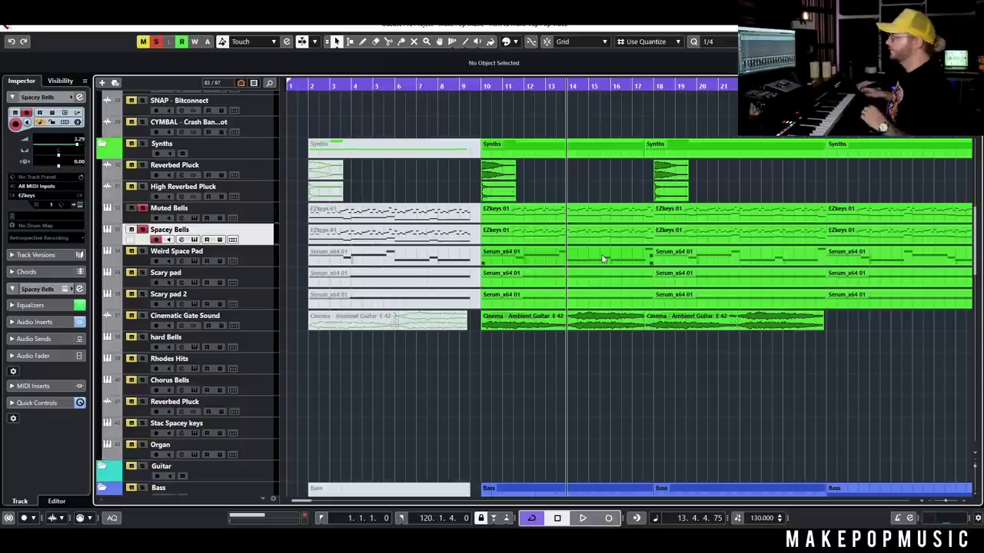
key("Up")
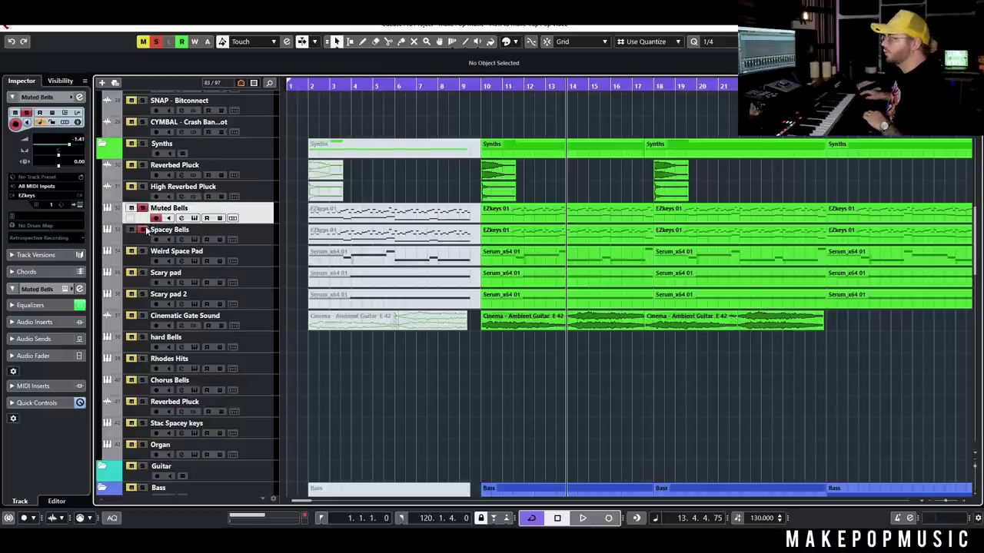
left_click(247, 258)
left_click(183, 262)
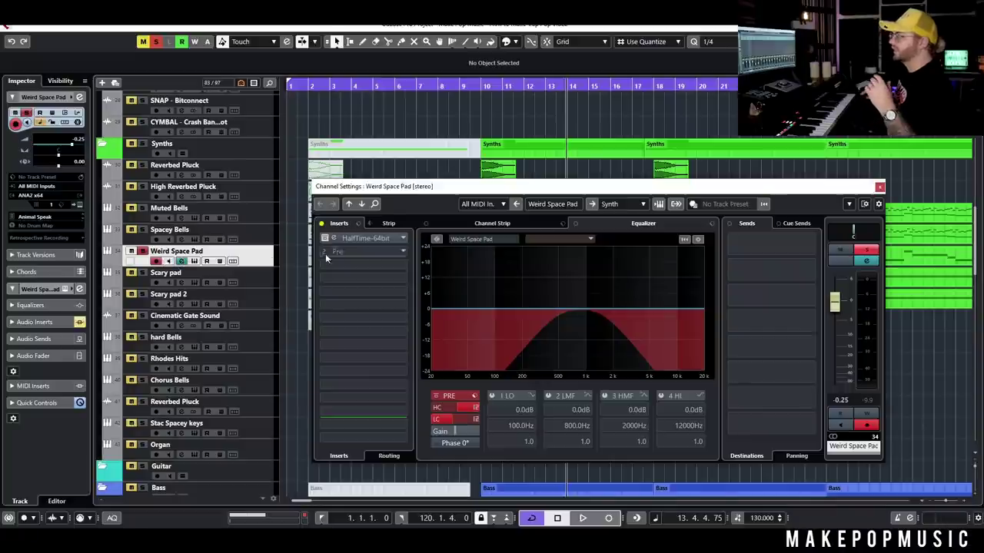
left_click(182, 261)
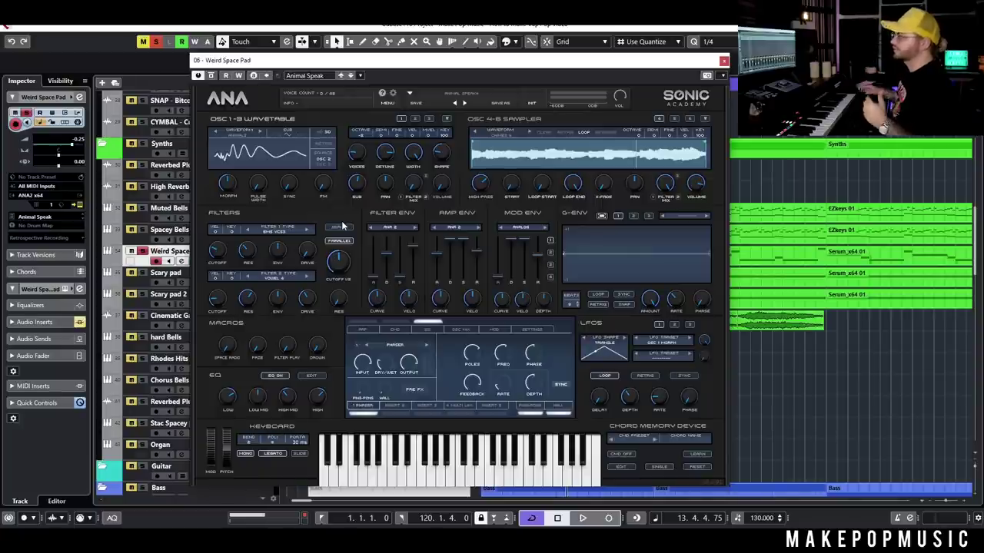
left_click_drag(556, 67, 635, 228)
left_click(479, 87)
left_click(192, 262)
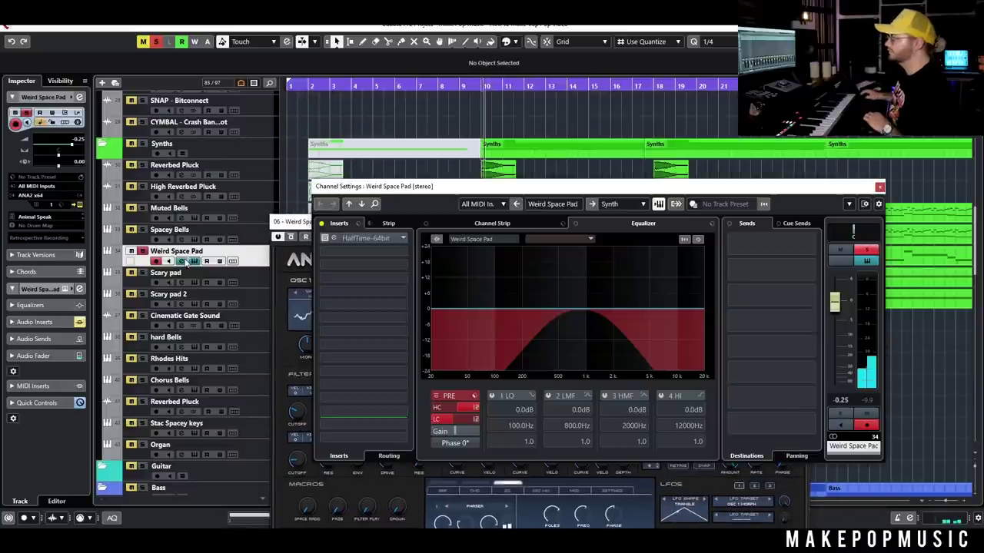
left_click(575, 223)
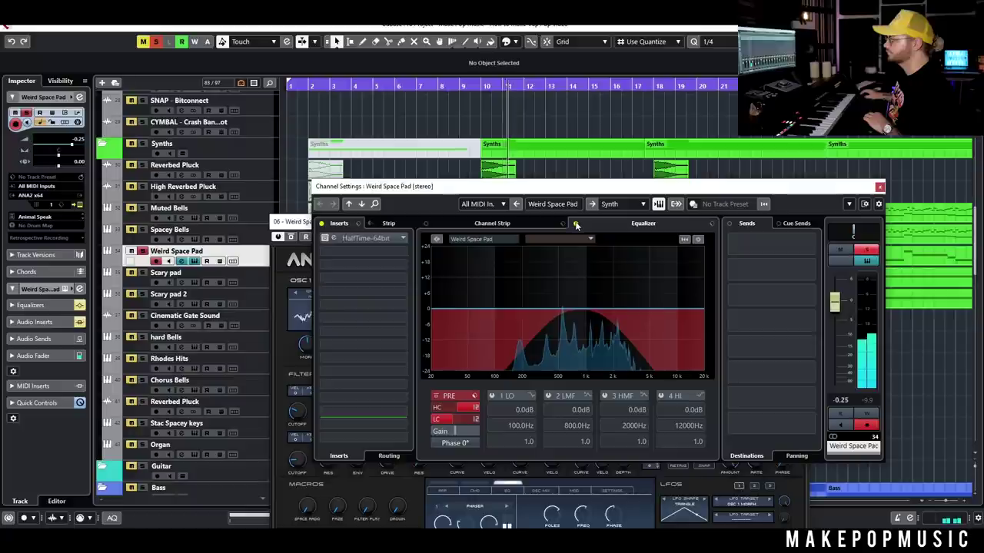
left_click(576, 223)
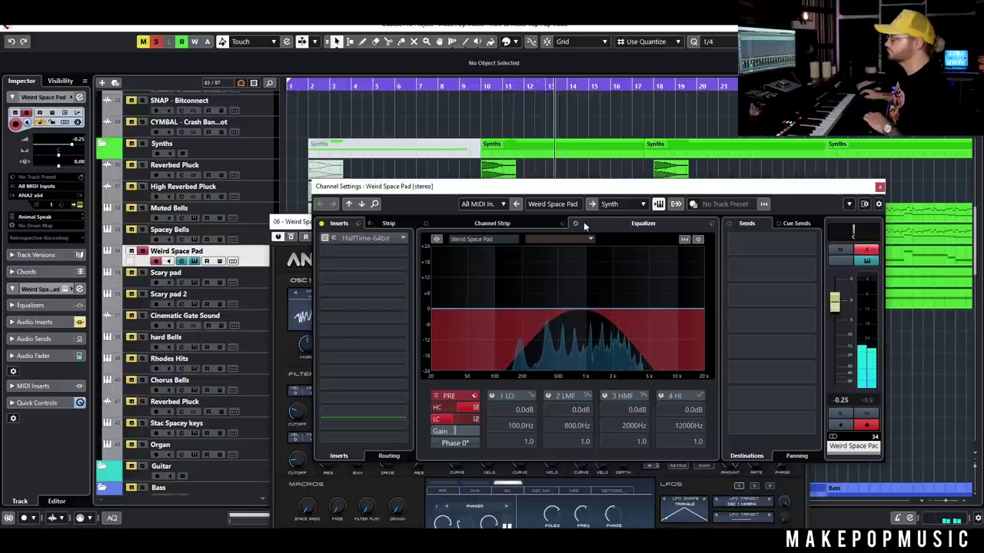
left_click(879, 187)
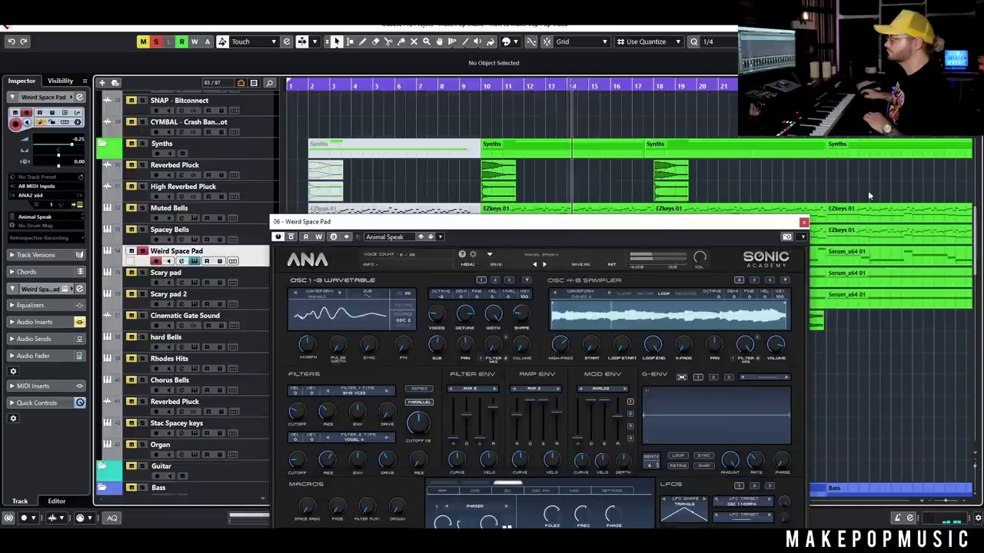
left_click(803, 222)
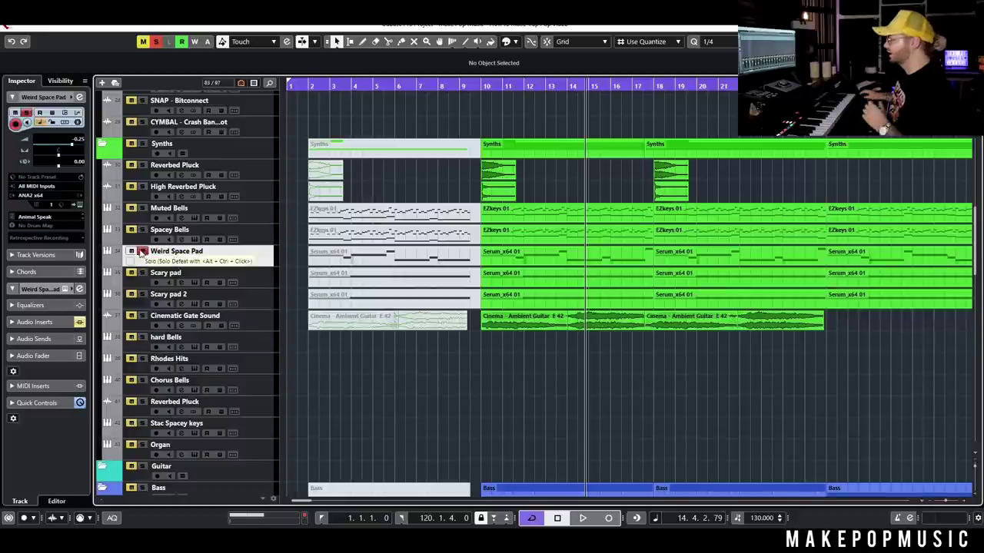
Solo Scary pad instead of Weird Space Pad, open its Serum, and set bar 10
left_click(142, 252)
left_click(142, 275)
left_click(261, 284)
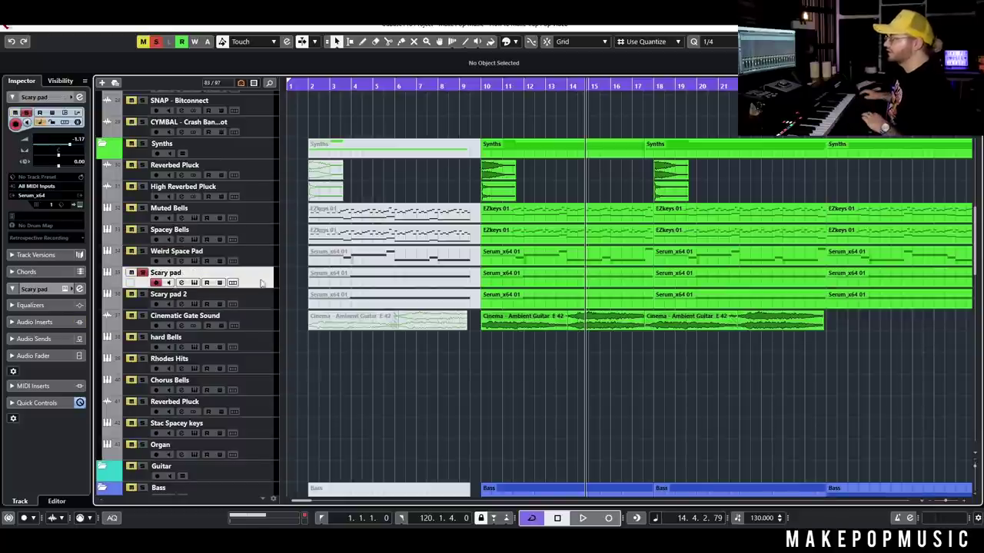
left_click(194, 282)
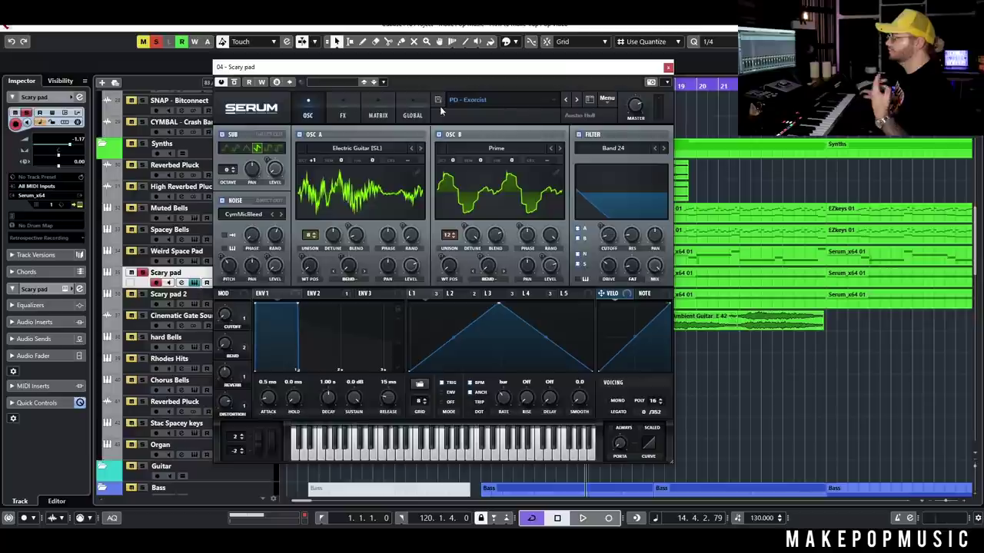
left_click_drag(507, 63, 555, 99)
left_click_drag(472, 98, 466, 146)
left_click(480, 86)
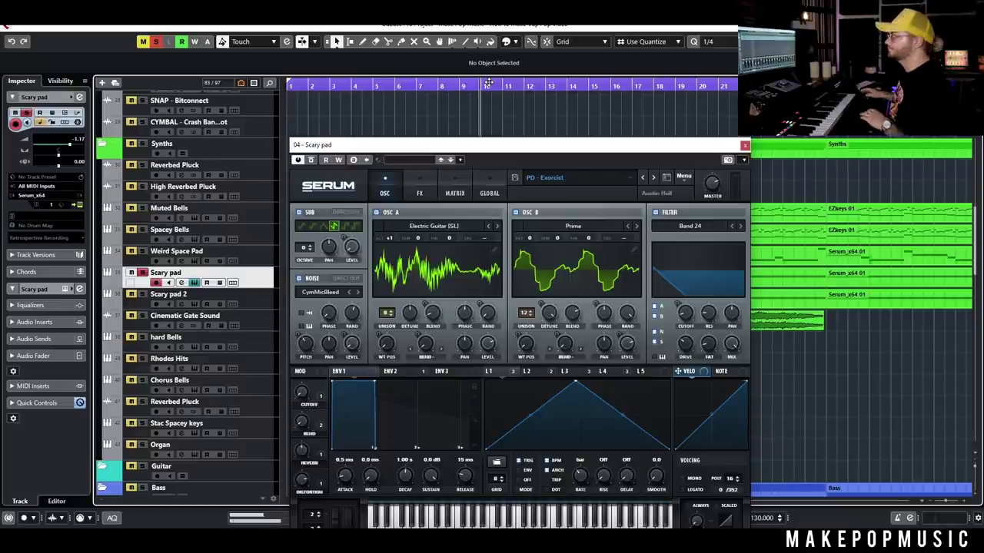
Browse Serum's FX page, ENV 2, LFO 1 and the OSC B wavetable list
left_click_drag(557, 148, 591, 90)
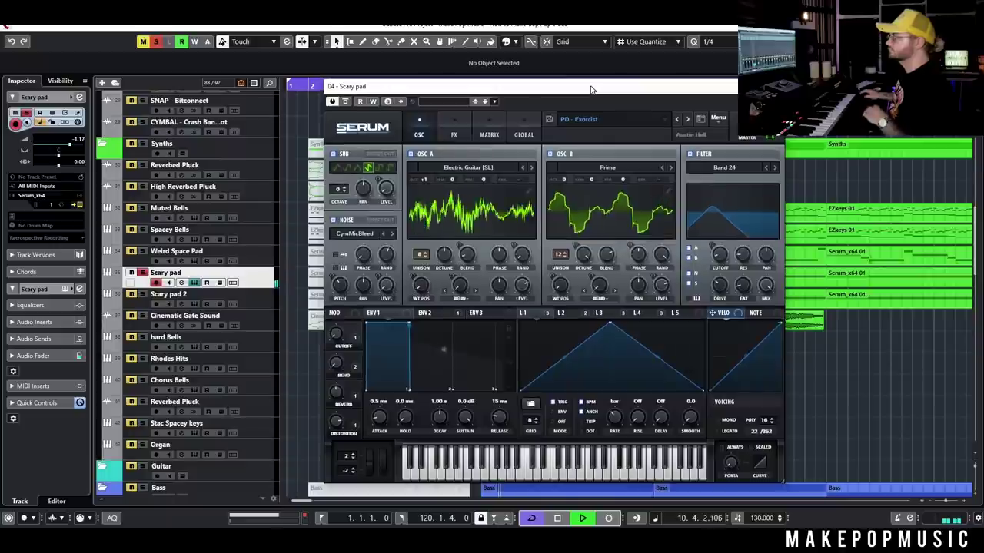
left_click(456, 134)
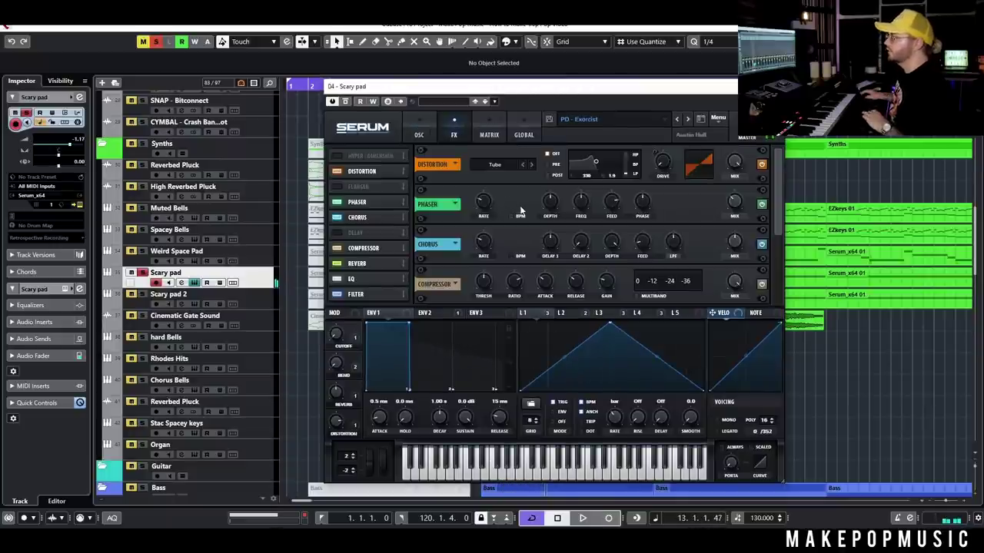
left_click(419, 130)
left_click(427, 313)
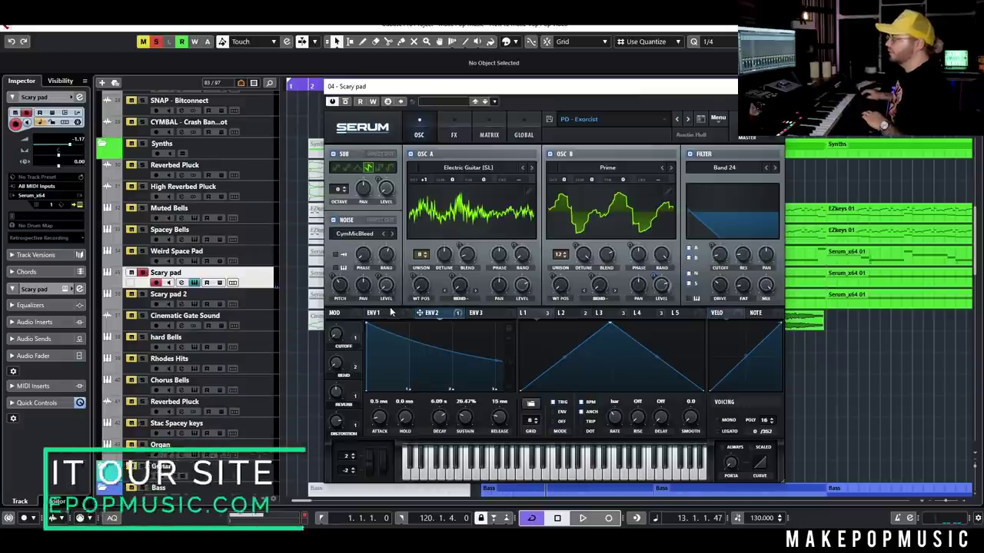
left_click(531, 314)
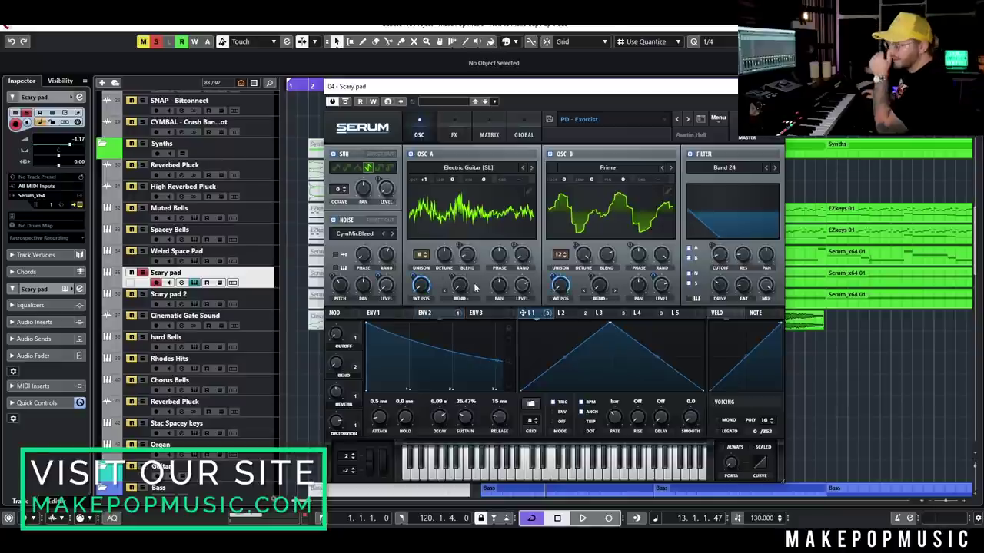
left_click(612, 170)
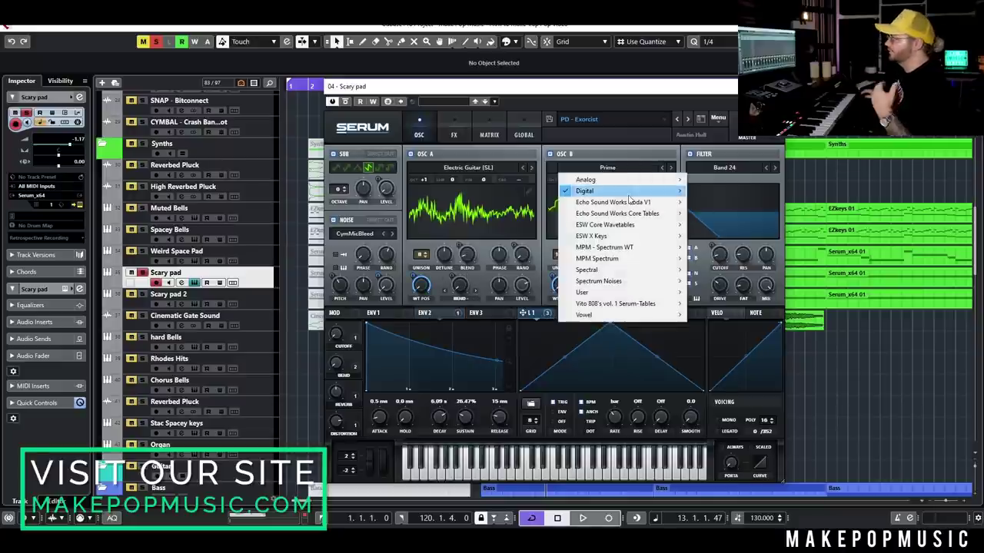
left_click(468, 167)
left_click(543, 96)
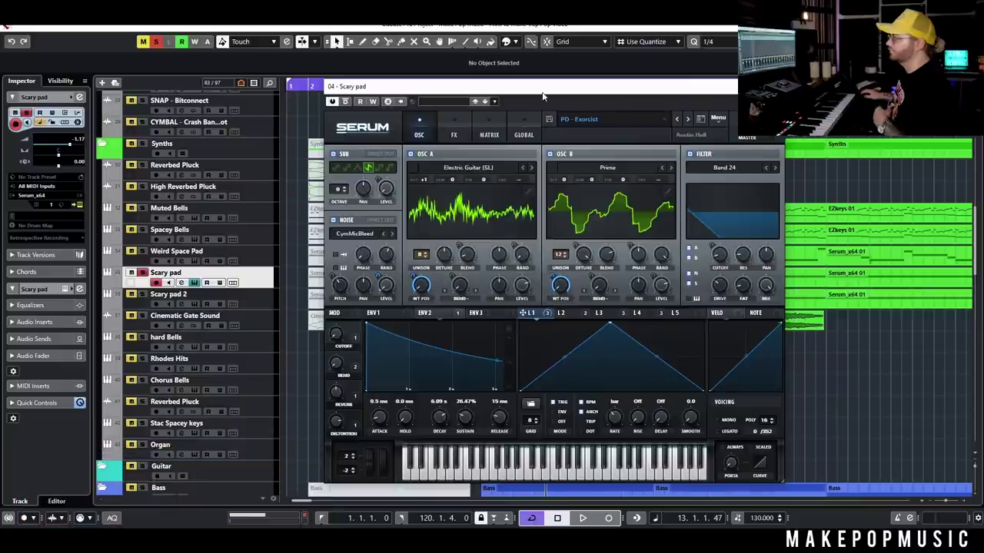
Review LFO 2, ENV 2 and LFO 4, play the patch, then select Scary pad 2
left_click(568, 313)
left_click(427, 313)
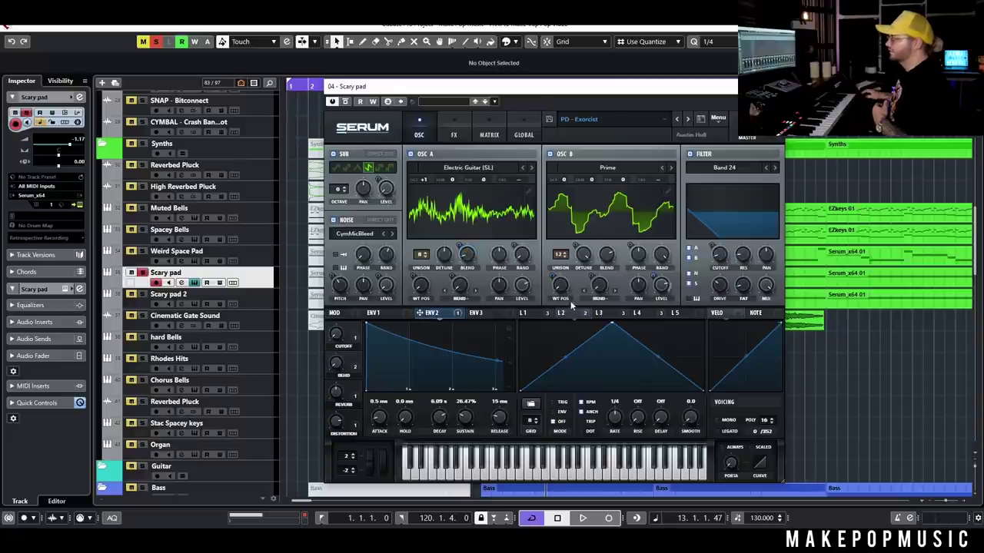
left_click(637, 313)
left_click_drag(384, 86, 570, 125)
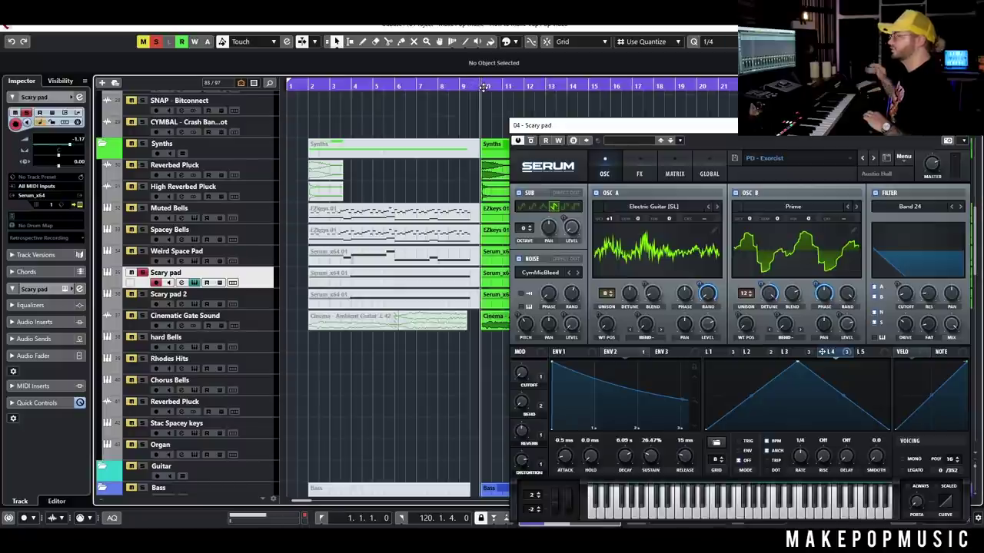
key("space")
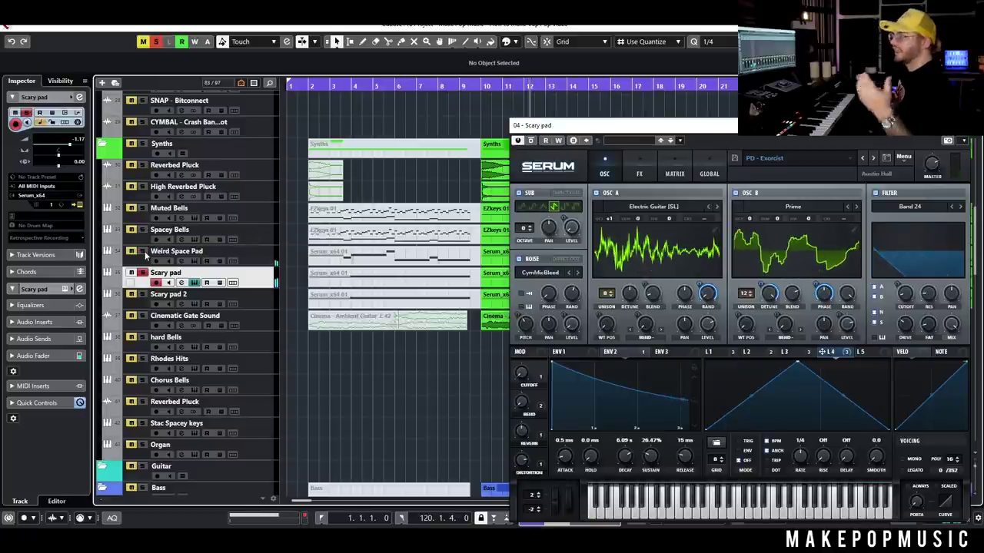
left_click(248, 303)
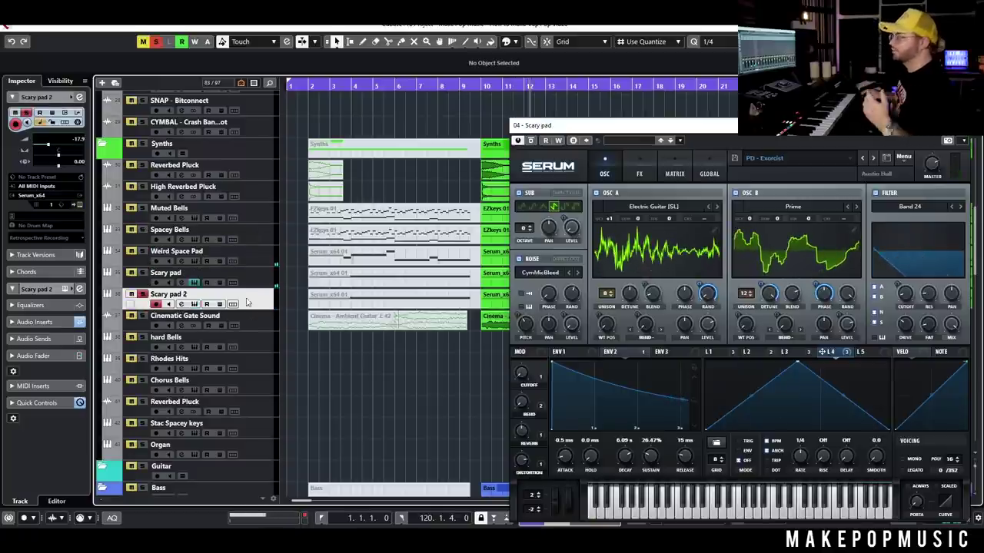
Open Scary pad 2's PD - Graveyard Serum patch, play from bar 10, view FX, then close
left_click(195, 305)
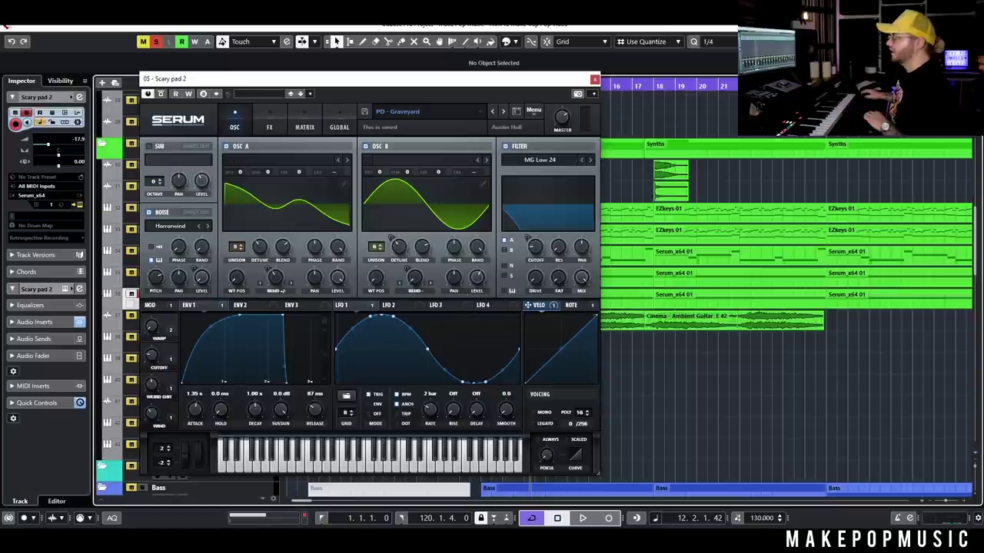
left_click_drag(409, 83, 703, 177)
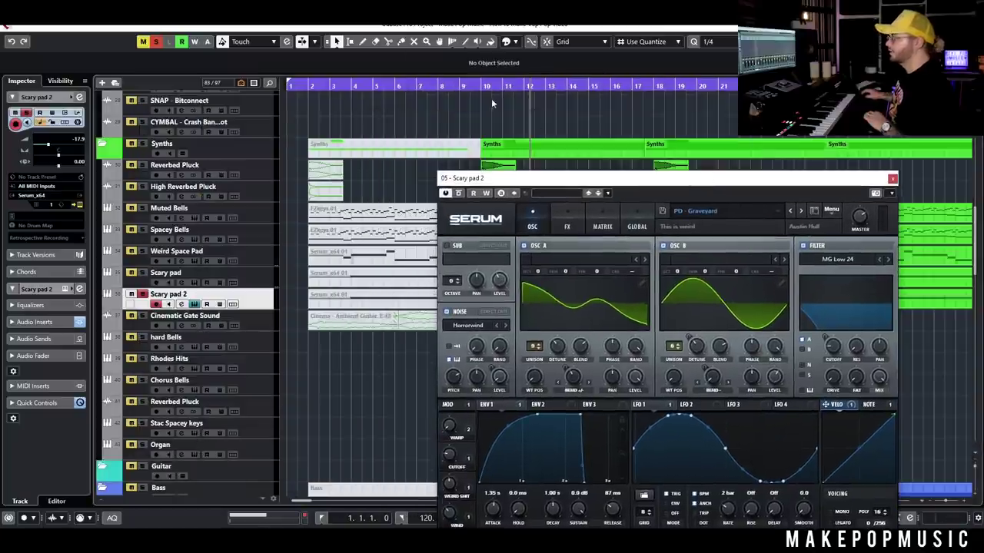
left_click(484, 86)
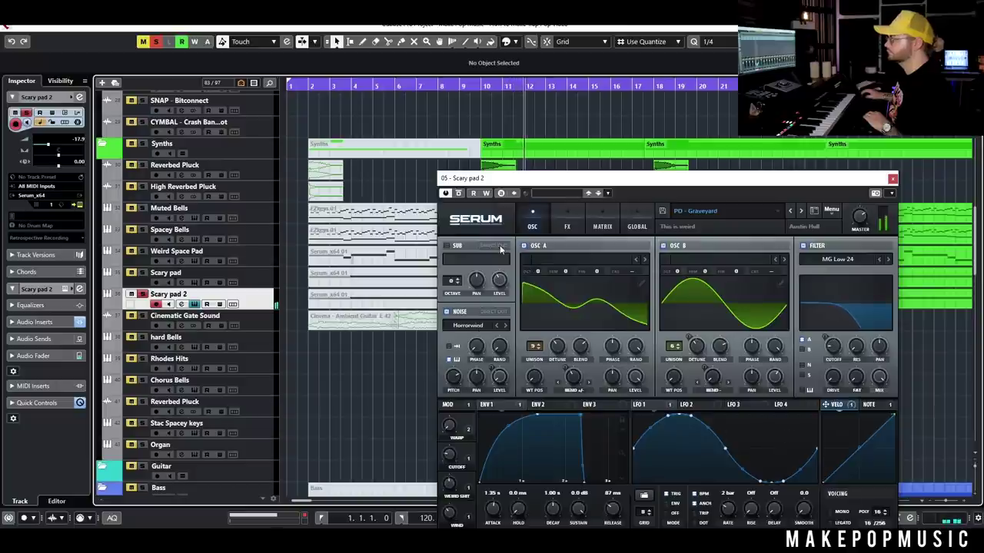
left_click(567, 226)
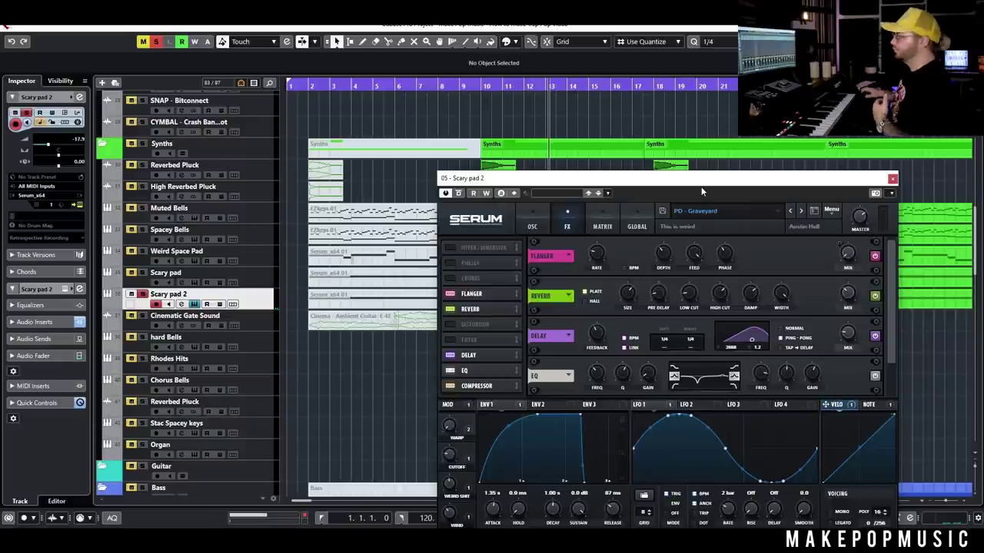
left_click(892, 180)
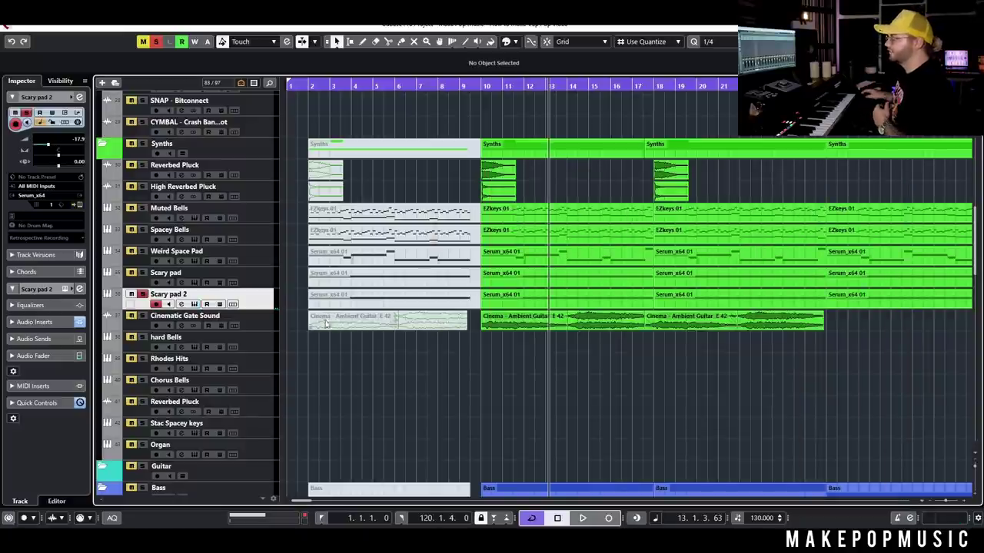
Solo and select Cinematic Gate Sound instead of Scary pad 2, playhead at bar 10
left_click(141, 295)
left_click(142, 316)
left_click(252, 326)
left_click(481, 85)
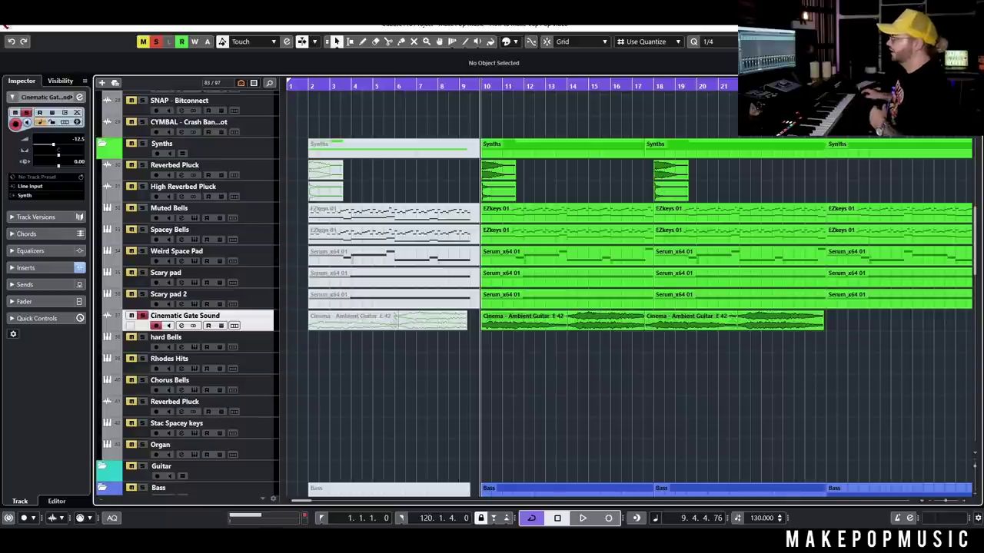
Browse the VST instruments in the Right Zone media panel, then close it
key("ctrl+alt+r")
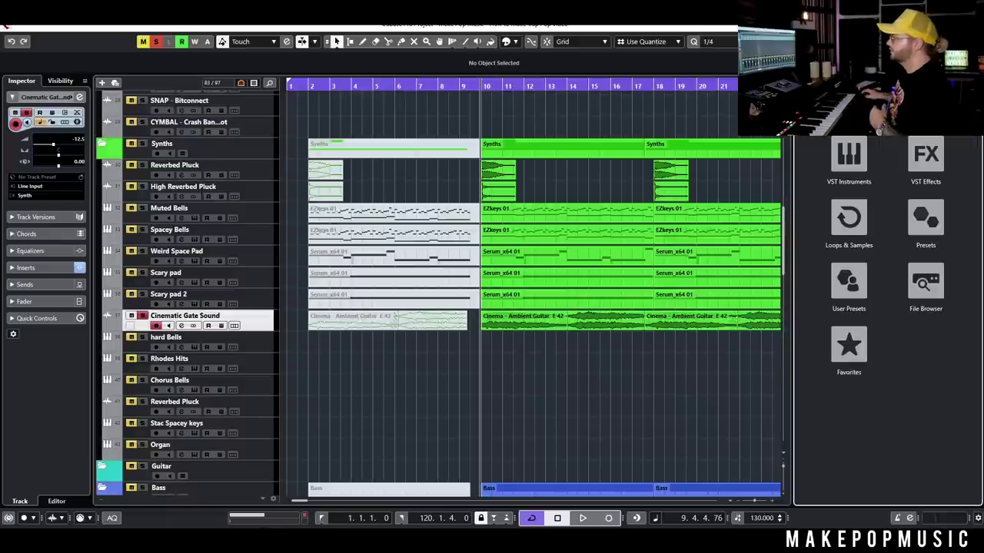
left_click(850, 158)
scroll(893, 286, "down", 10)
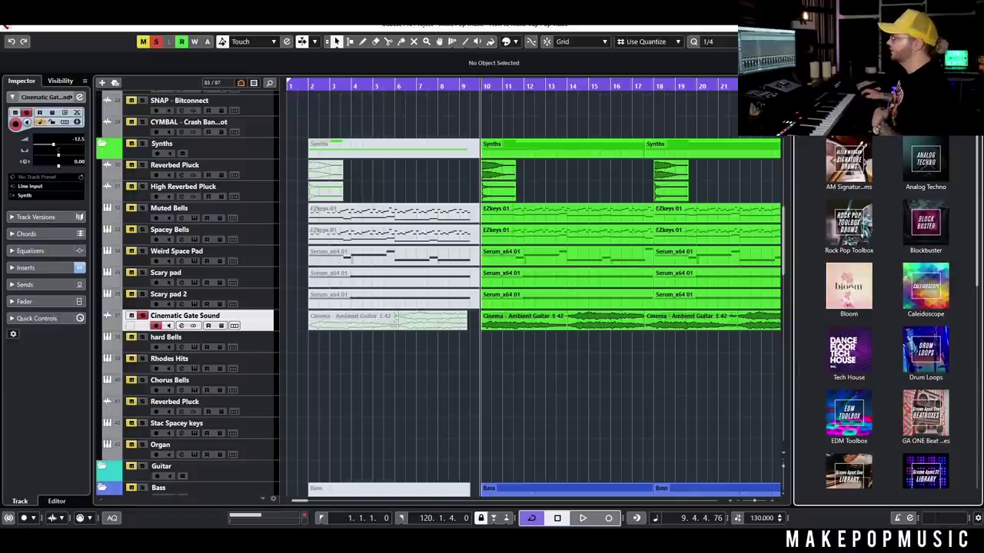
left_click(807, 115)
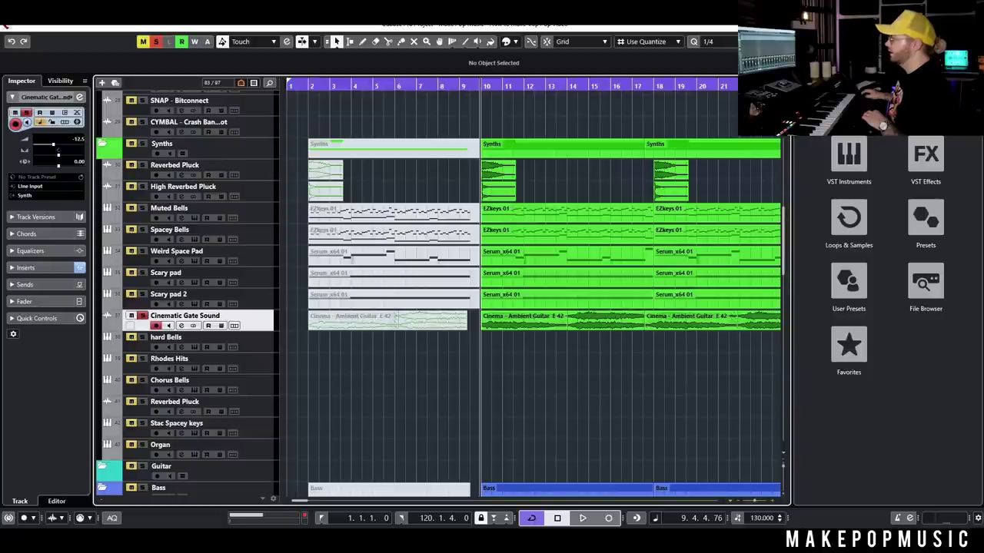
key("ctrl+alt+r")
Select the Cinema - Ambient Guitar event and play it from bar 10
left_click(540, 325)
key("space")
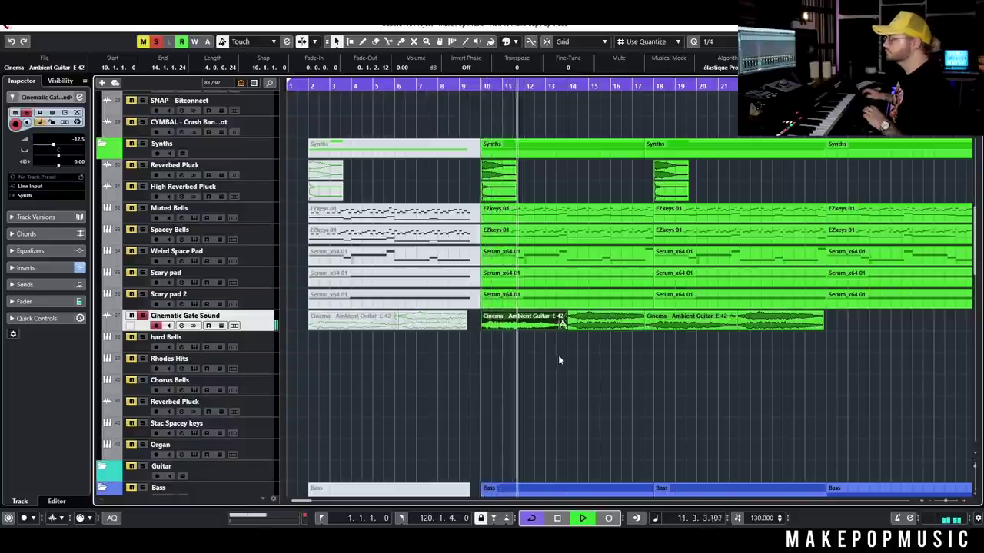
key("space")
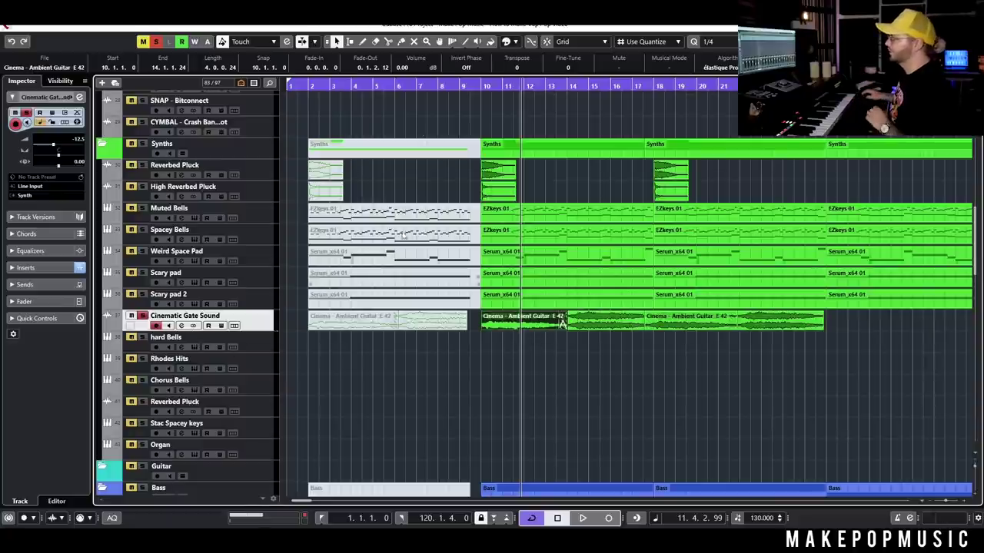
Replay near bar 10, zoom out, then play the section around bar 35–36
key("space")
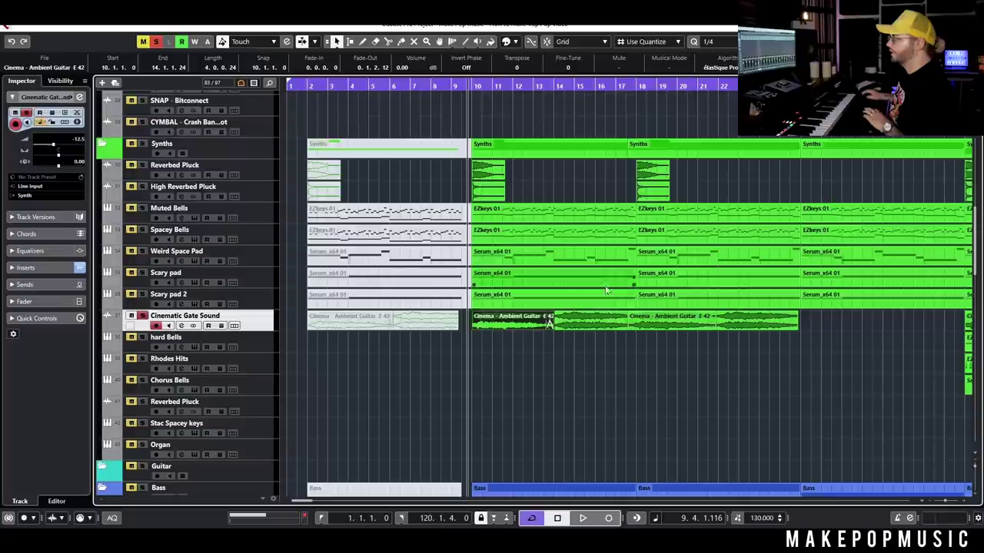
key("g")
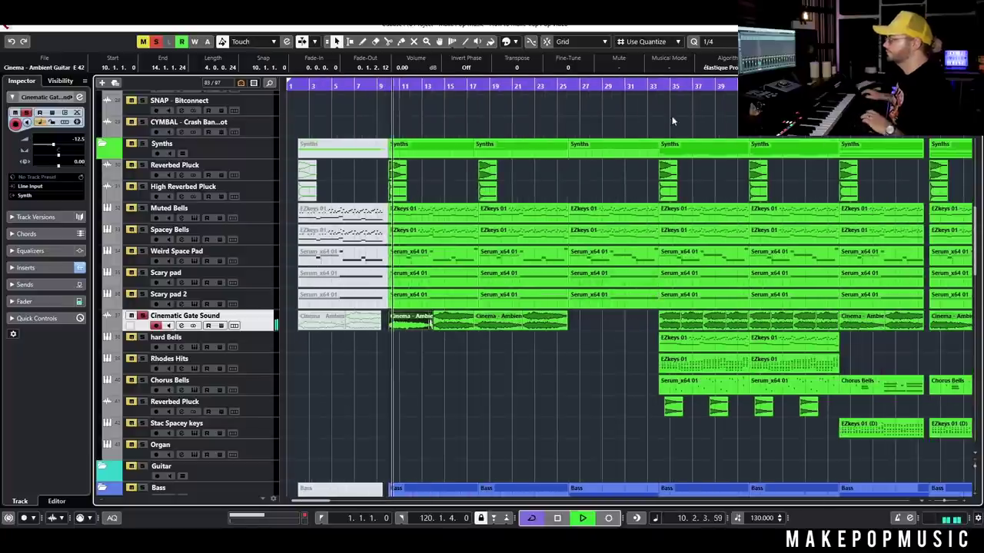
left_click_drag(679, 89, 646, 117)
key("space")
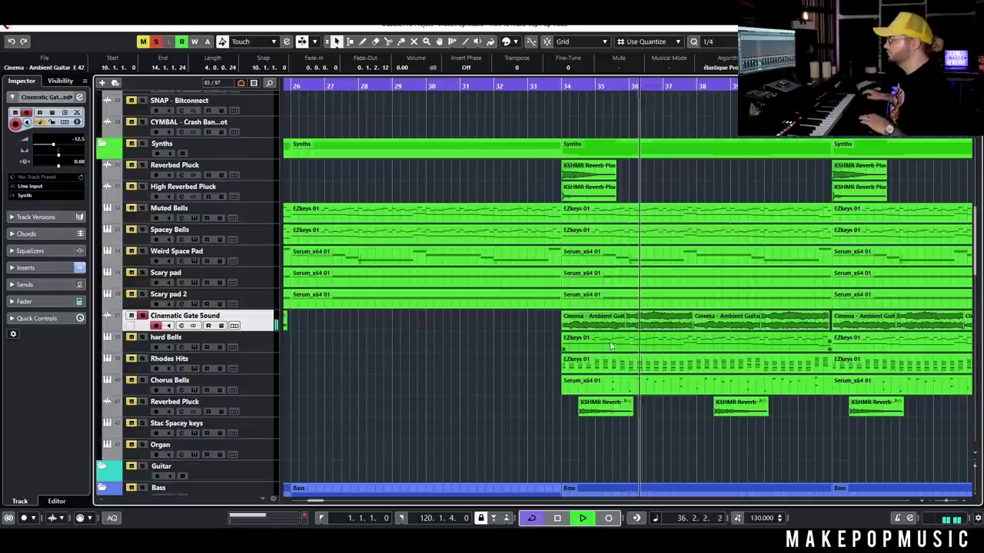
key("space")
View the LittleAlterBoy and Trackspacer 2.5 inserts, close everything, and zoom out fully
left_click(226, 326)
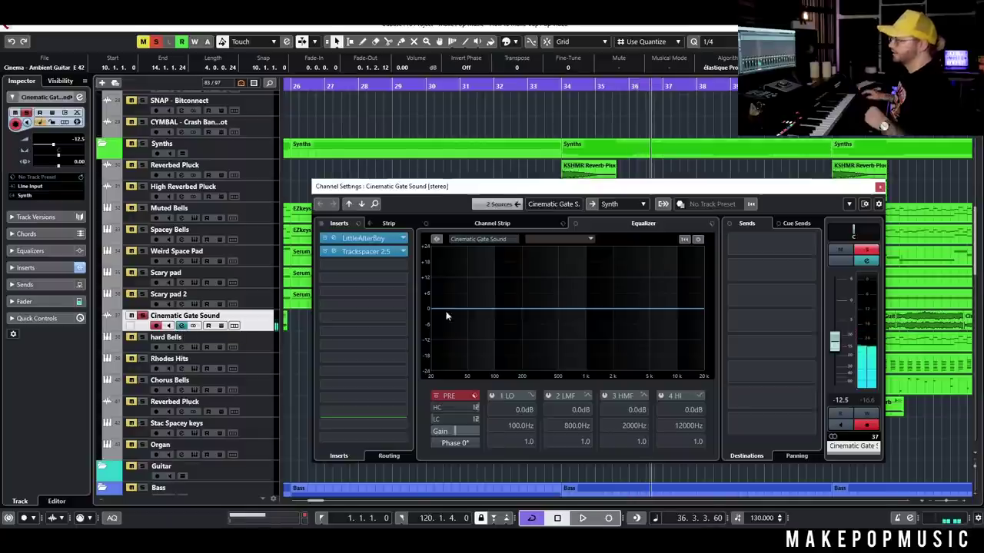
left_click(372, 241)
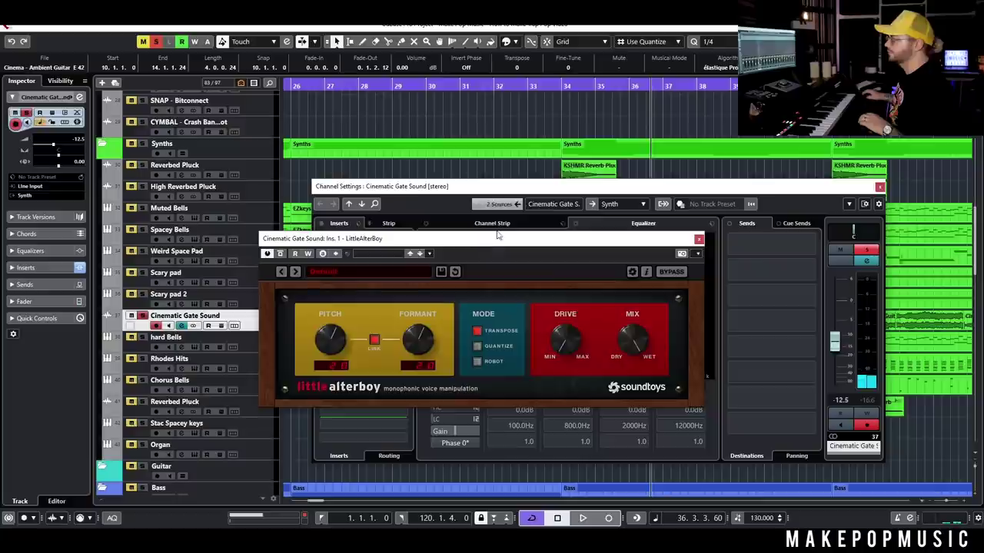
left_click(698, 240)
left_click(380, 252)
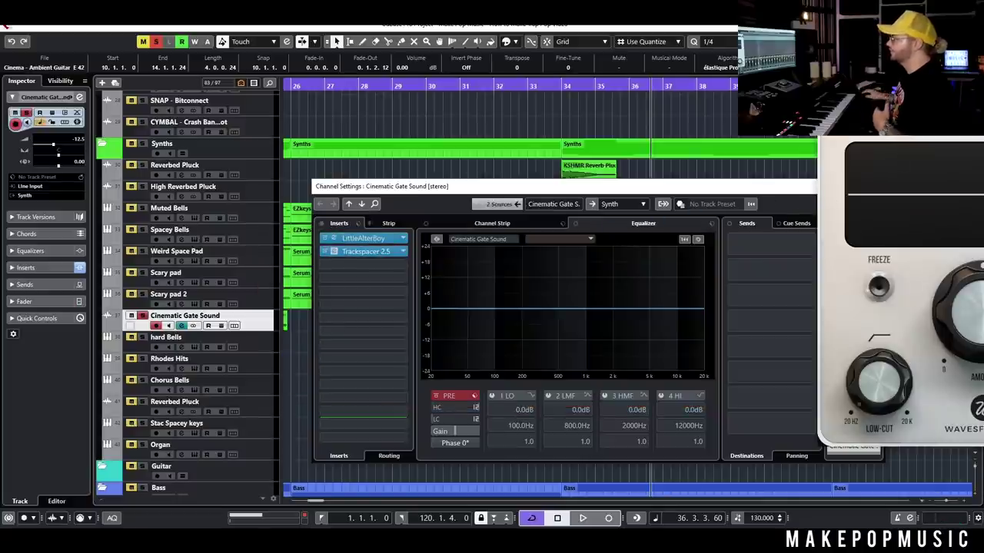
left_click(884, 188)
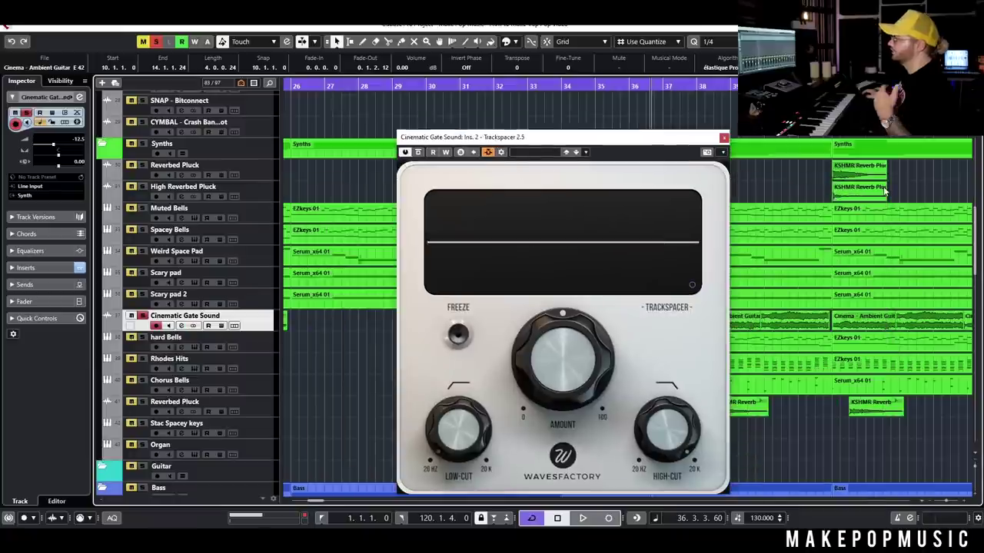
left_click(722, 139)
key("g")
key("g")
key("g")
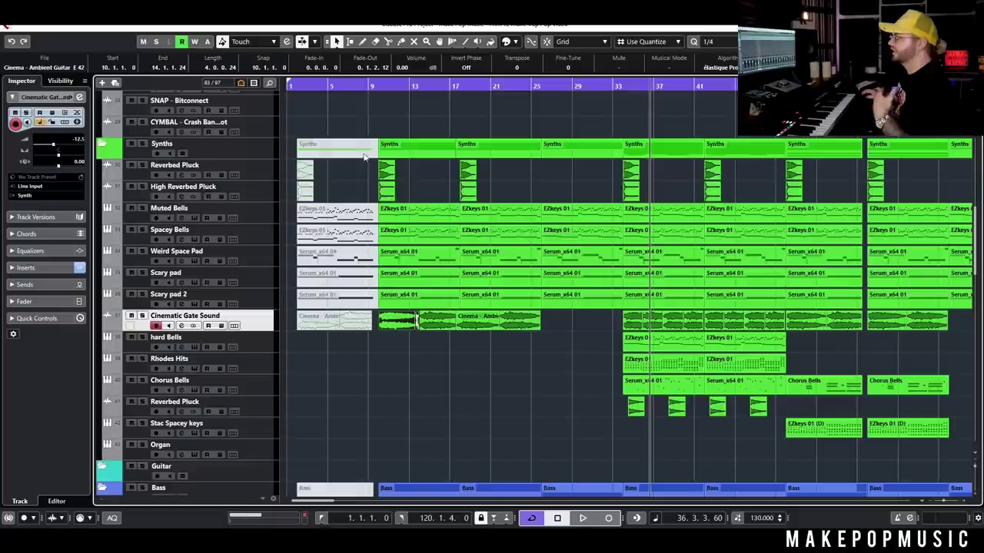
Solo Reverbed Pluck, zoom in around bar 9, and play that section
left_click(380, 86)
key("h")
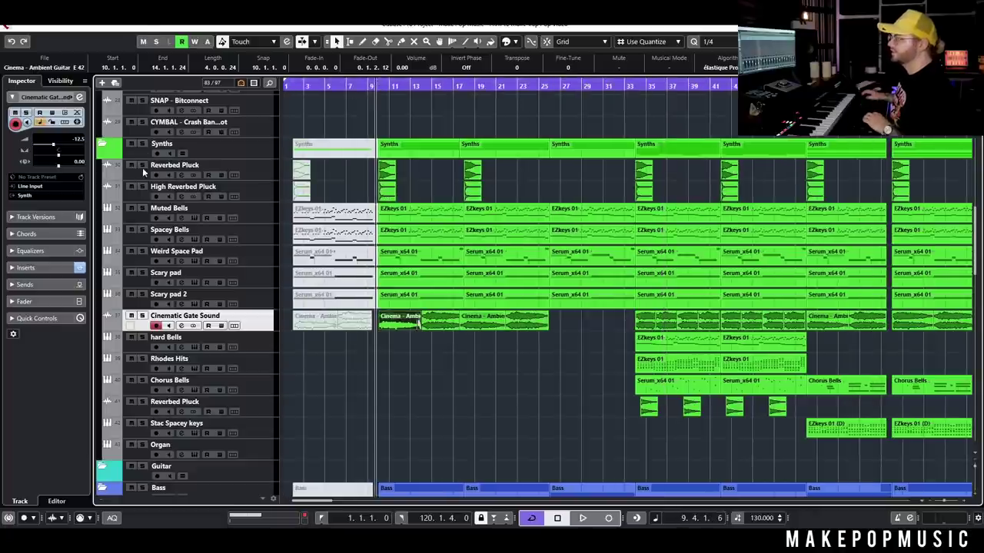
left_click(142, 165)
left_click(237, 175)
key("h")
key("h")
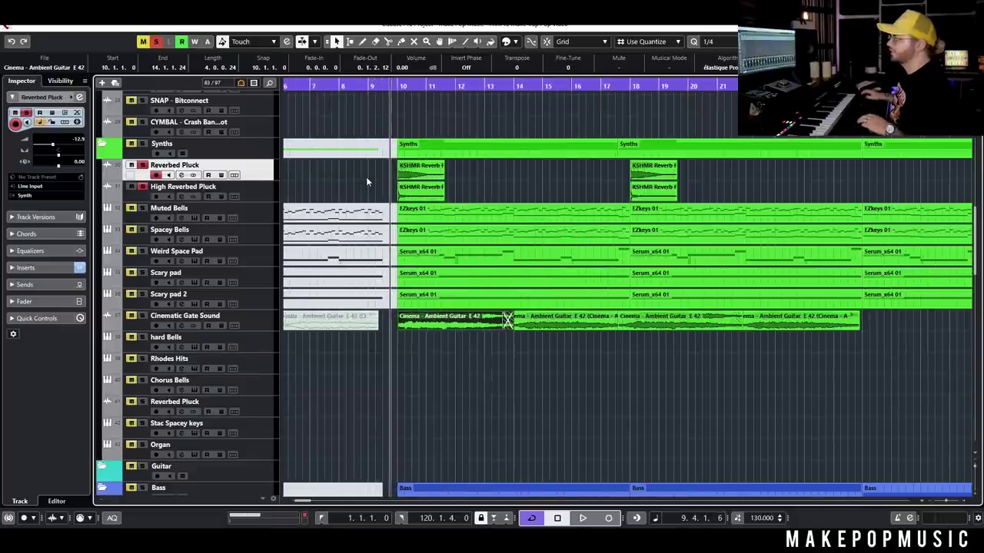
key("space")
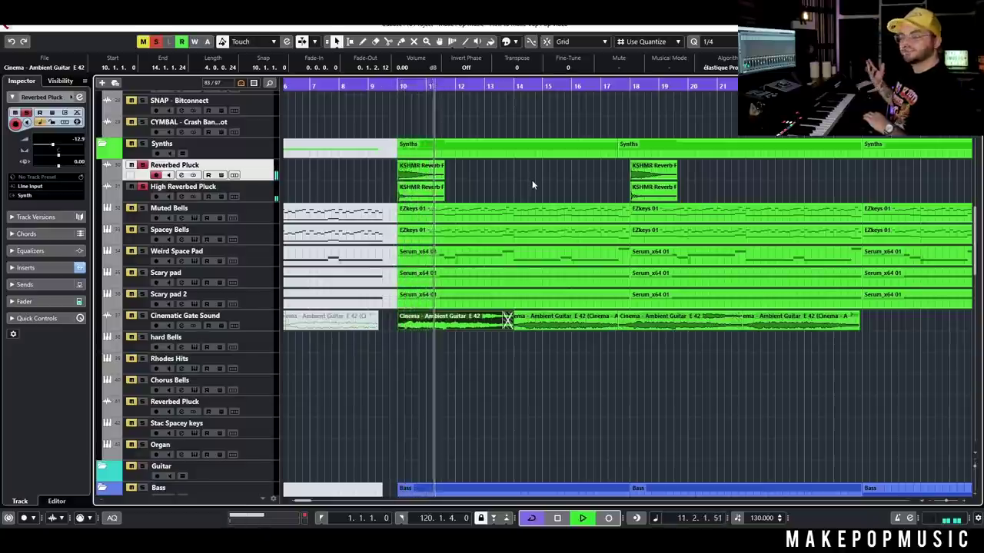
key("space")
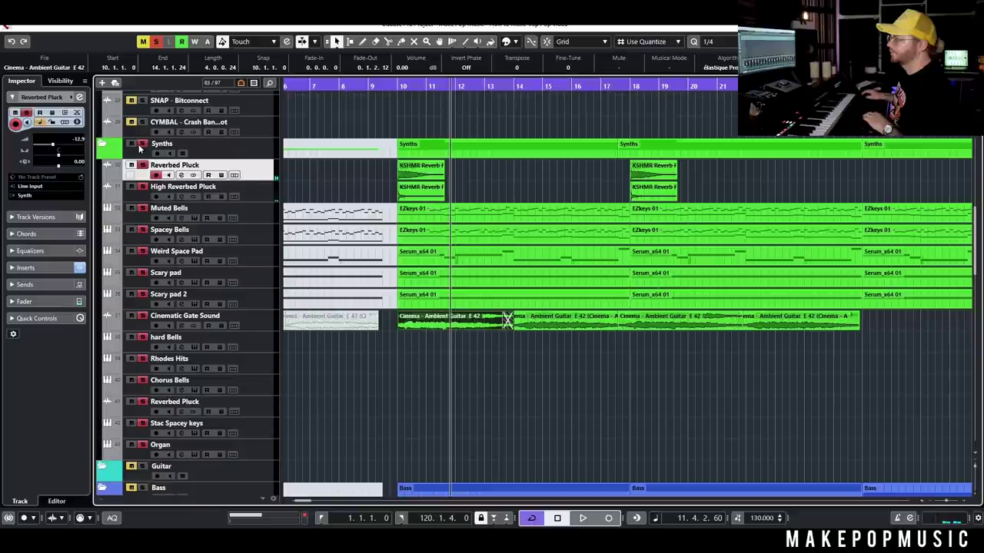
left_click(395, 88)
left_click(367, 87)
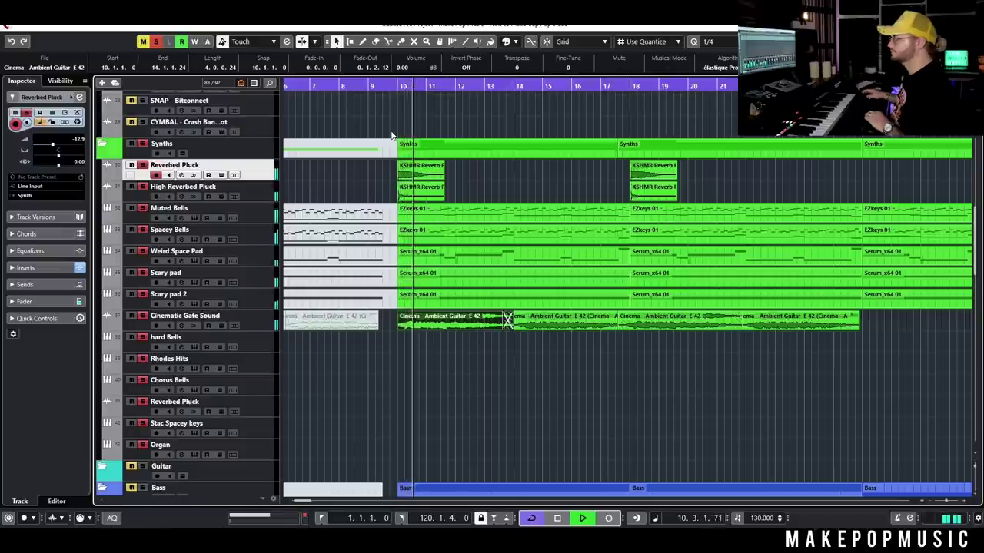
Stop playback, clear the Synths folder solo, and scroll the track list to the top
scroll(460, 221, "down", 8)
scroll(468, 211, "up", 8)
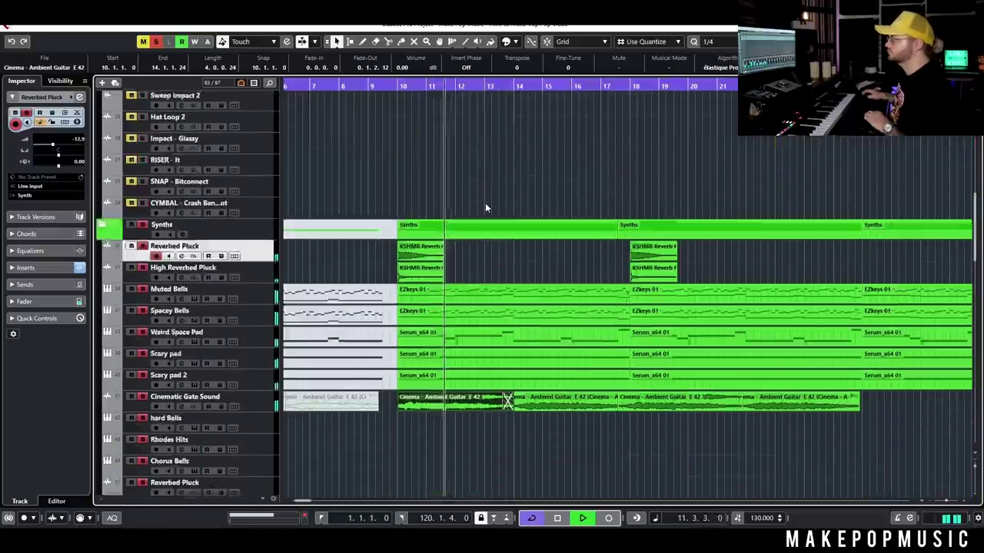
scroll(485, 203, "down", 3)
scroll(491, 200, "up", 4)
scroll(493, 203, "down", 4)
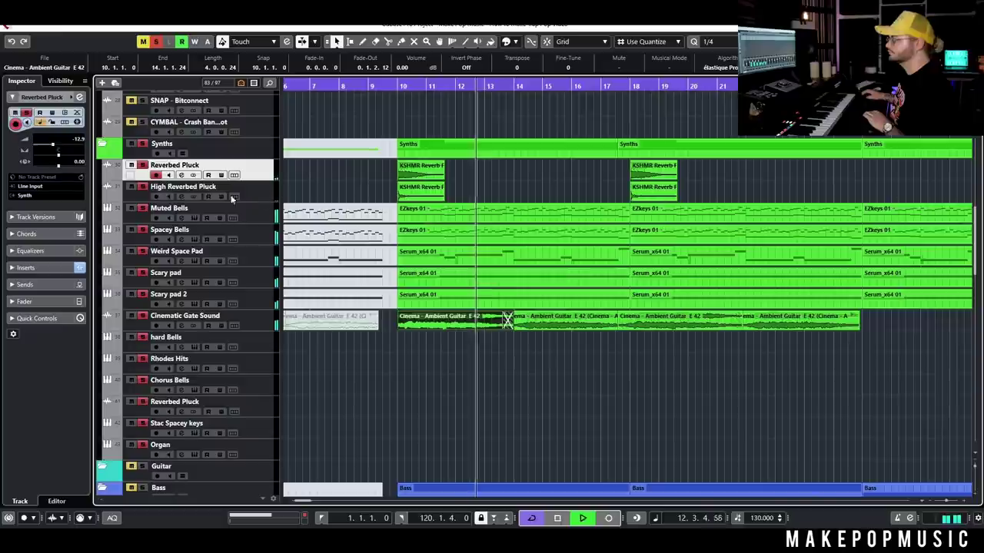
key("space")
left_click(141, 145)
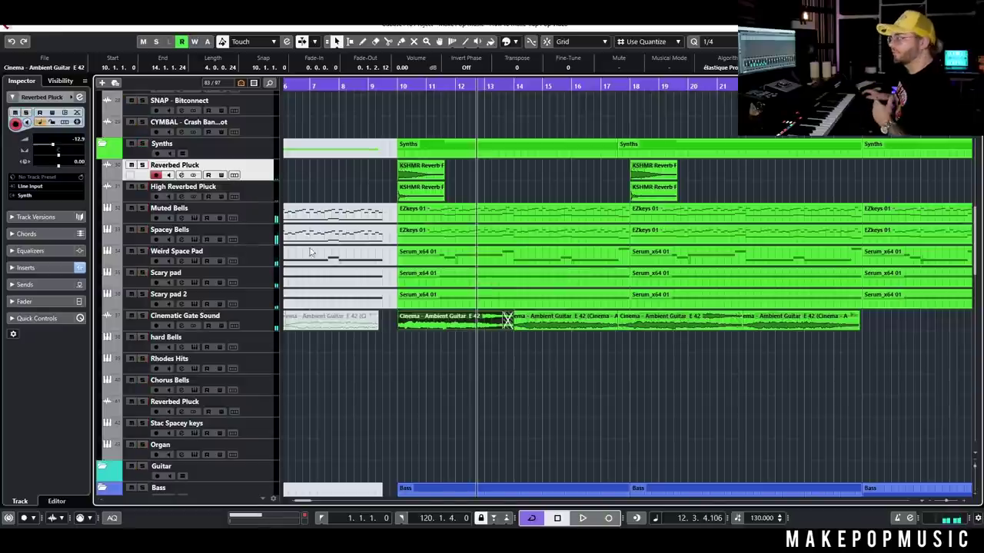
scroll(413, 286, "up", 15)
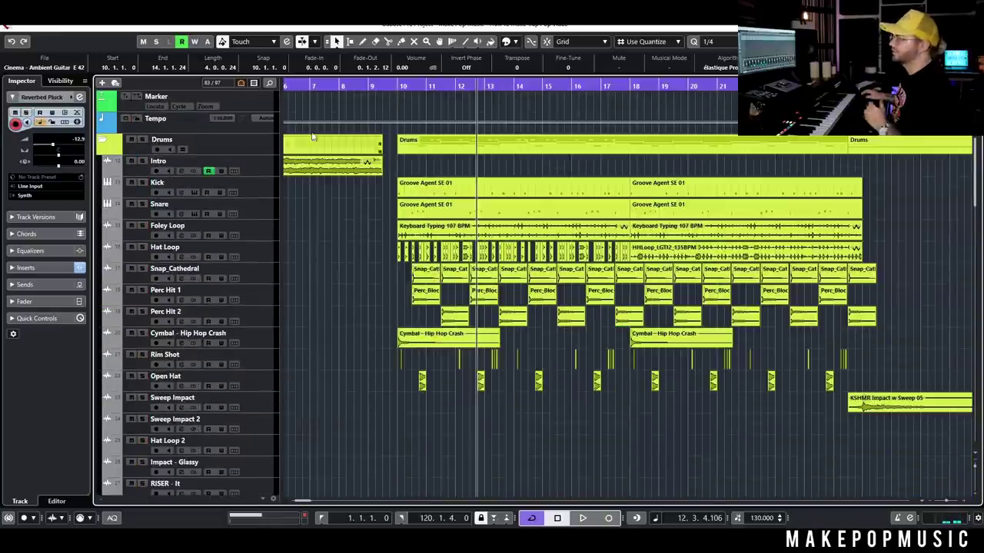
Solo Kick and audition its C1 sample in Groove Agent SE
left_click_drag(388, 81, 389, 84)
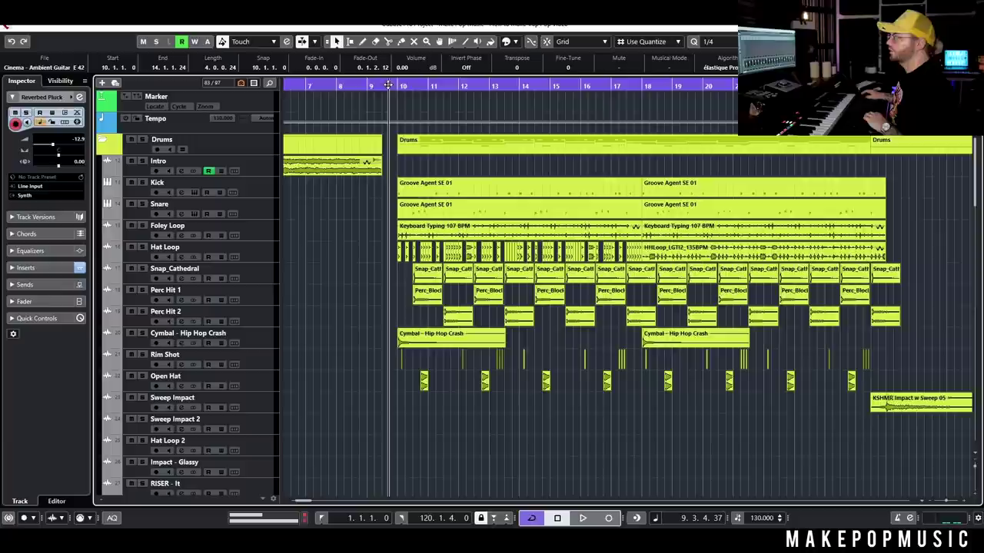
left_click(142, 183)
left_click(194, 192)
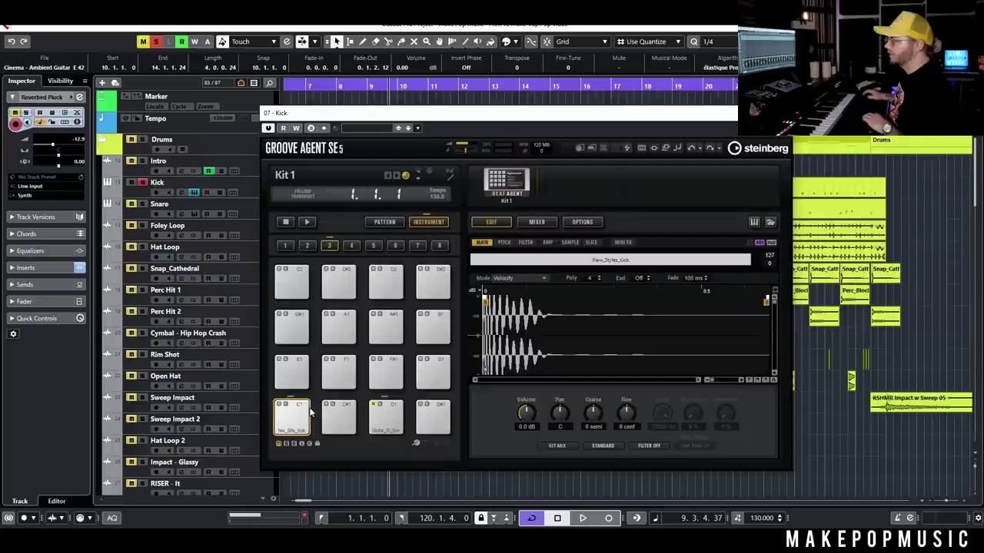
left_click(293, 422)
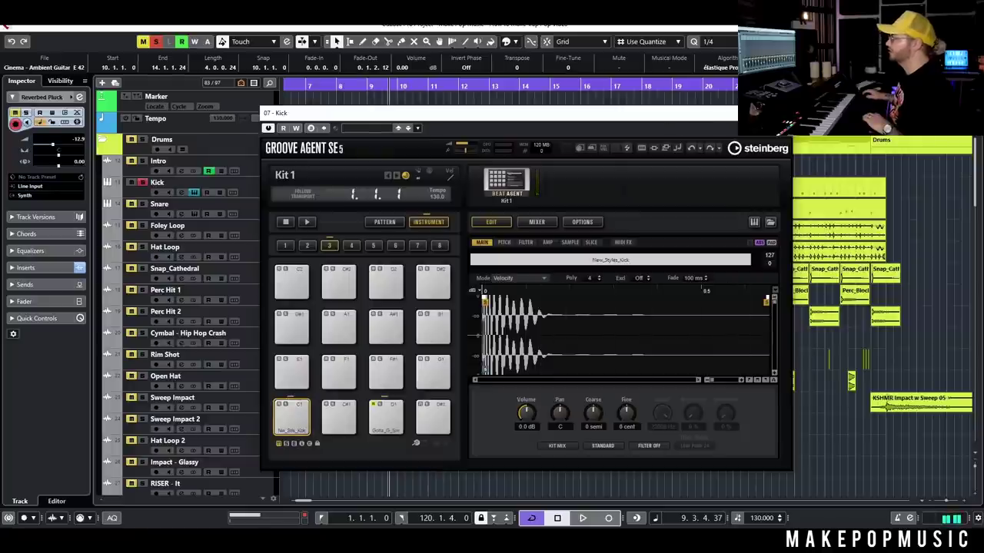
left_click(483, 104)
left_click(398, 86)
key("space")
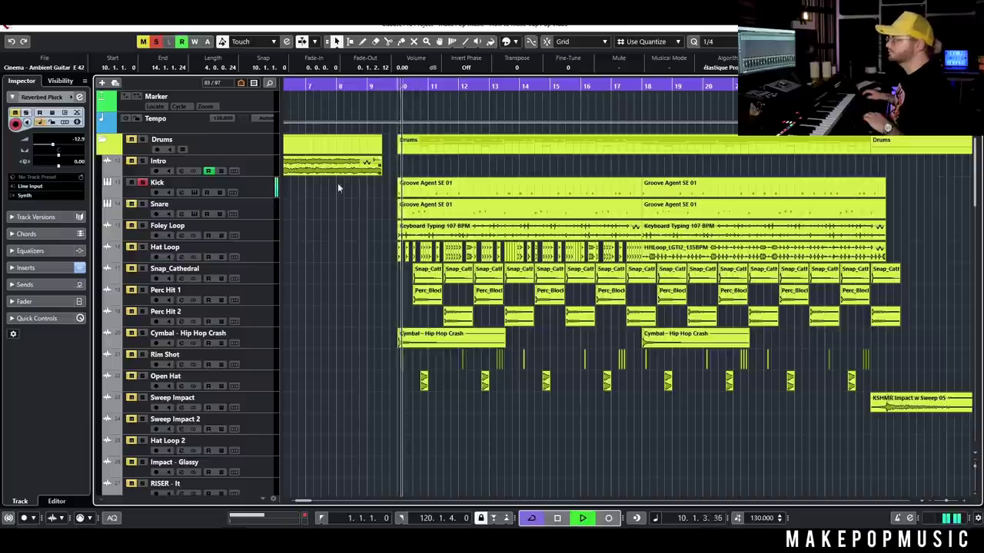
left_click(182, 193)
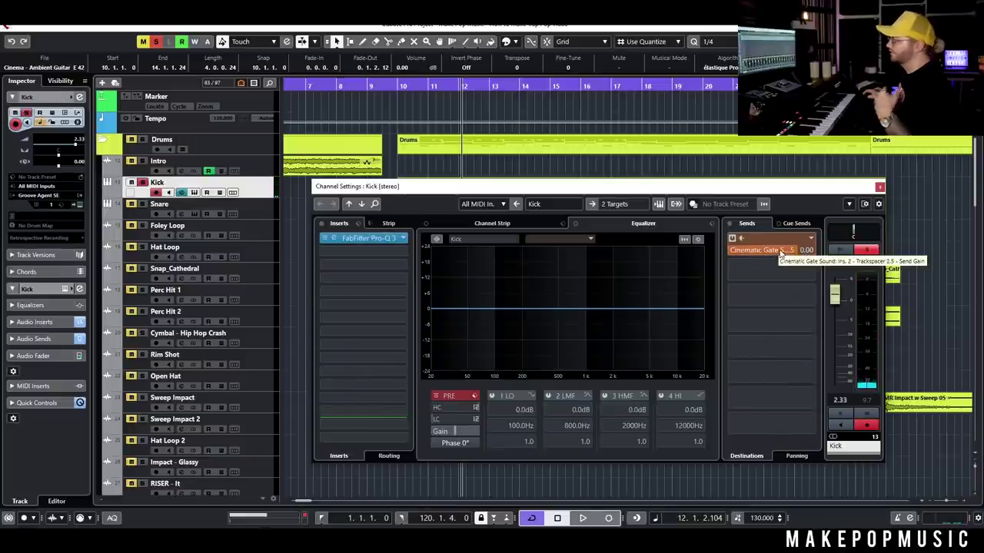
left_click(372, 237)
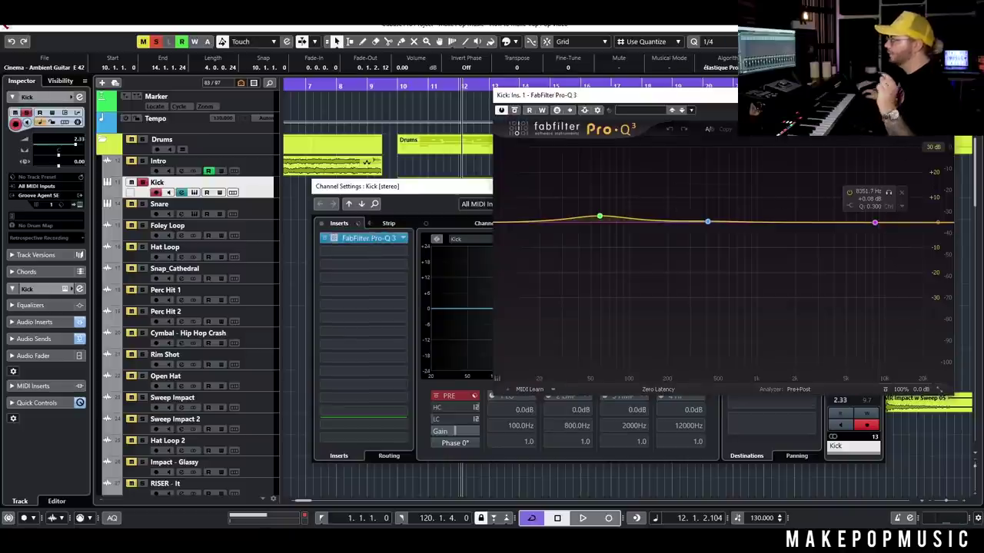
key("Escape")
left_click(880, 187)
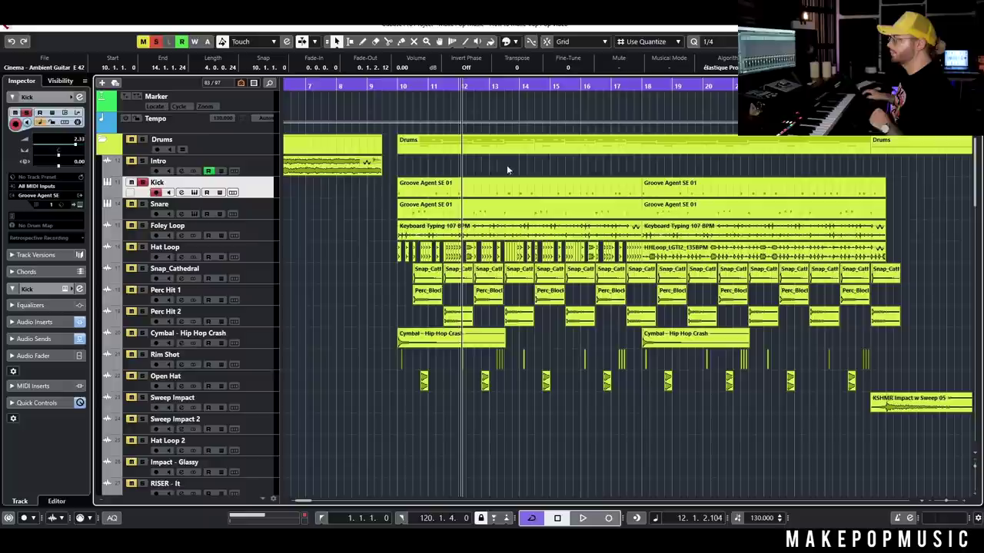
left_click(182, 214)
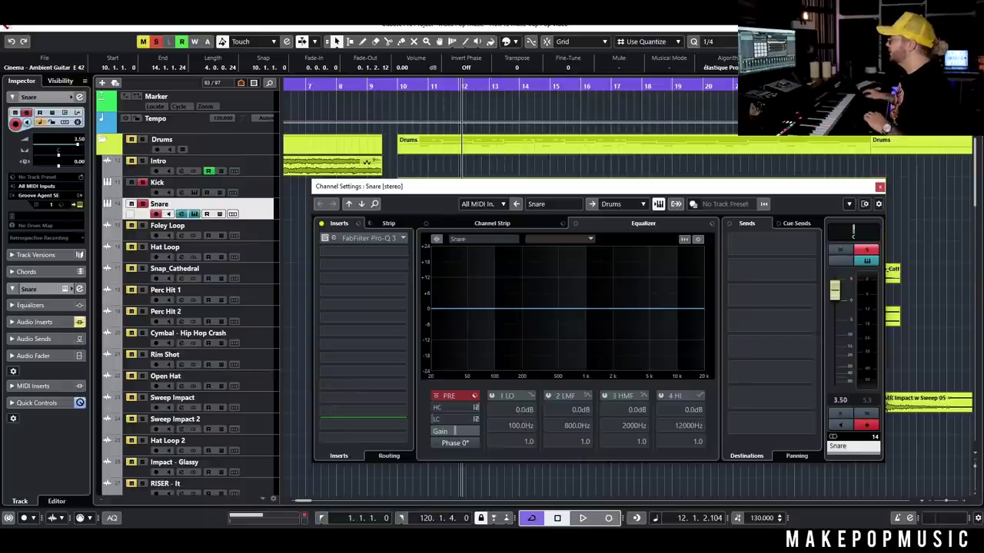
left_click(193, 213)
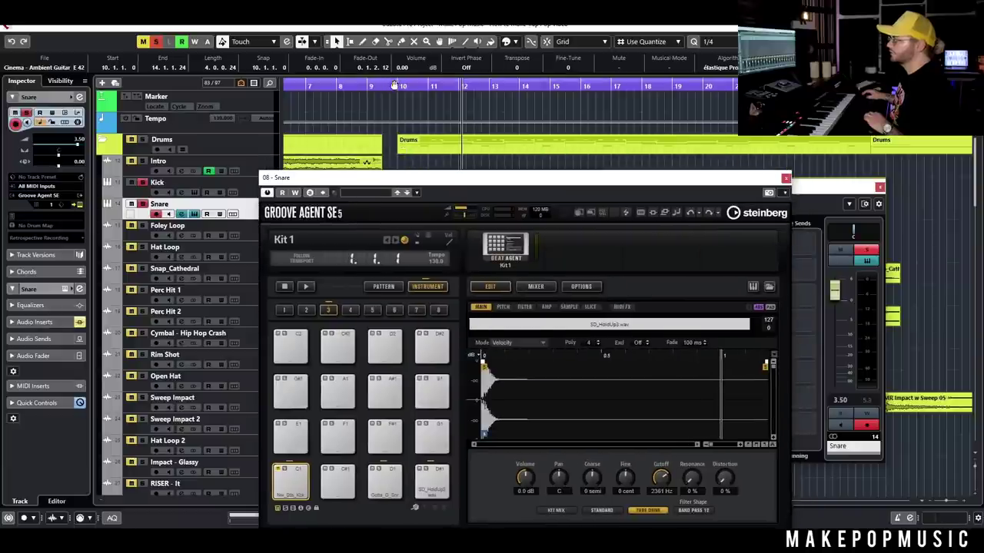
Play the drums briefly from bar 10
left_click_drag(394, 85, 398, 86)
key("space")
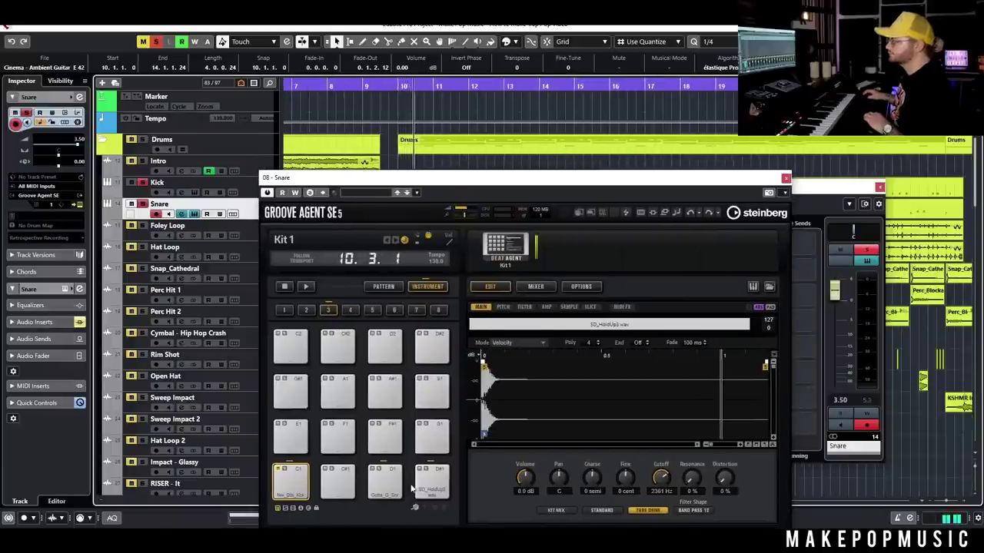
key("space")
Audition Groove Agent pads D1 and D#1 (SD_HoldUp3.wav), then close the plugin and Snare channel settings
left_click(386, 485)
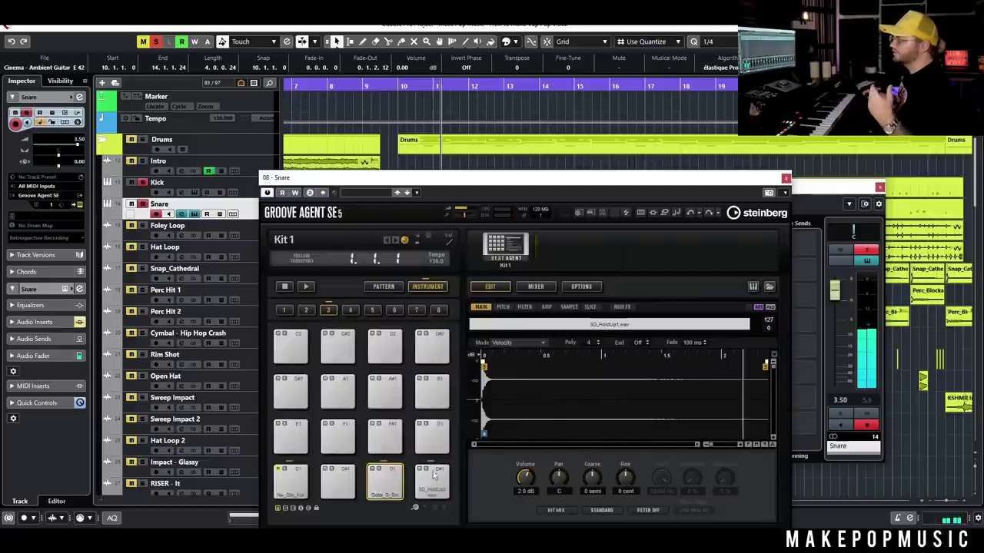
left_click(390, 492)
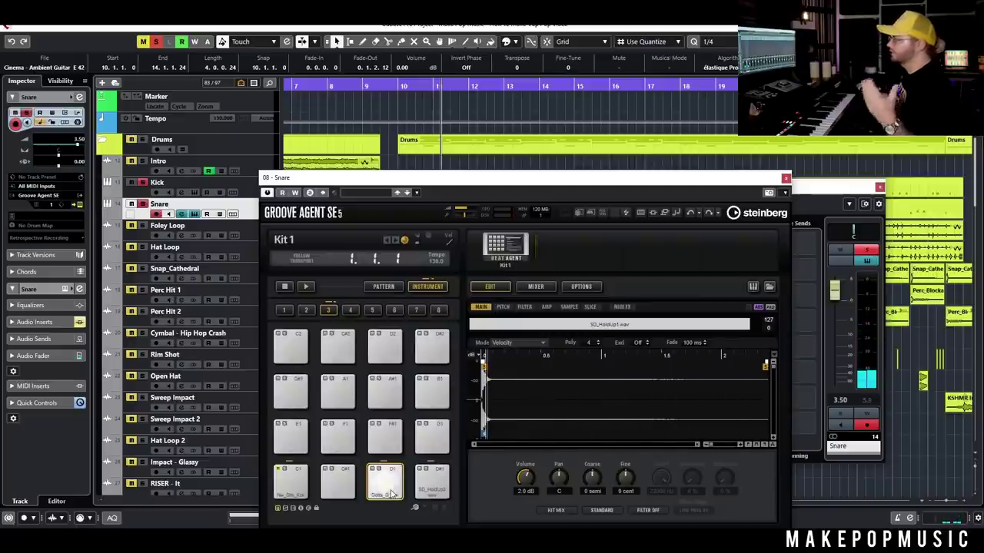
left_click(433, 491)
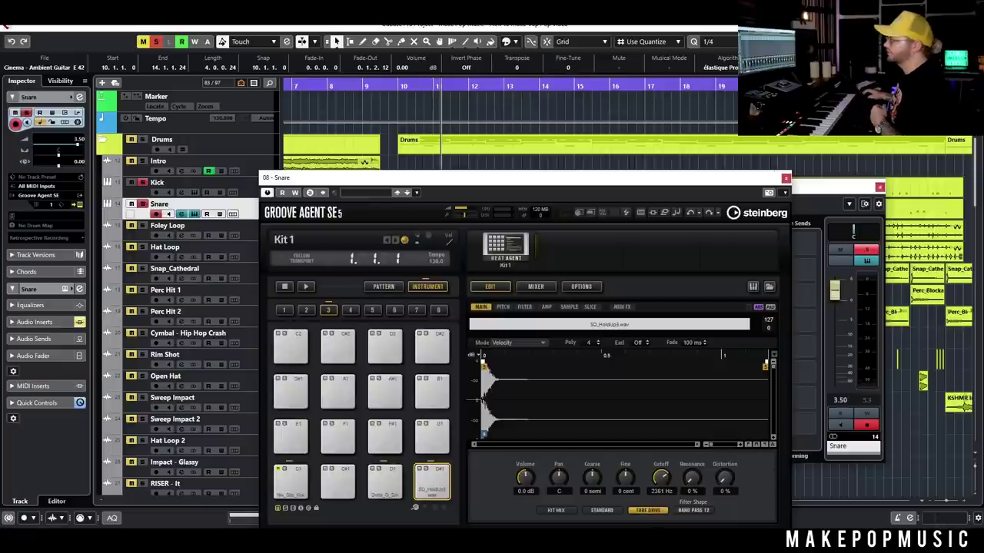
left_click(782, 179)
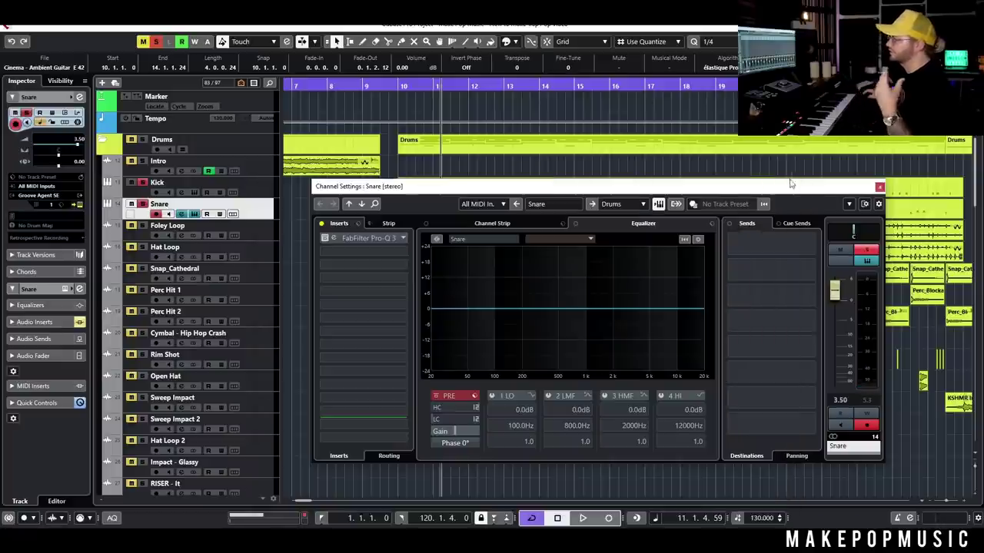
left_click(880, 187)
left_click(402, 89)
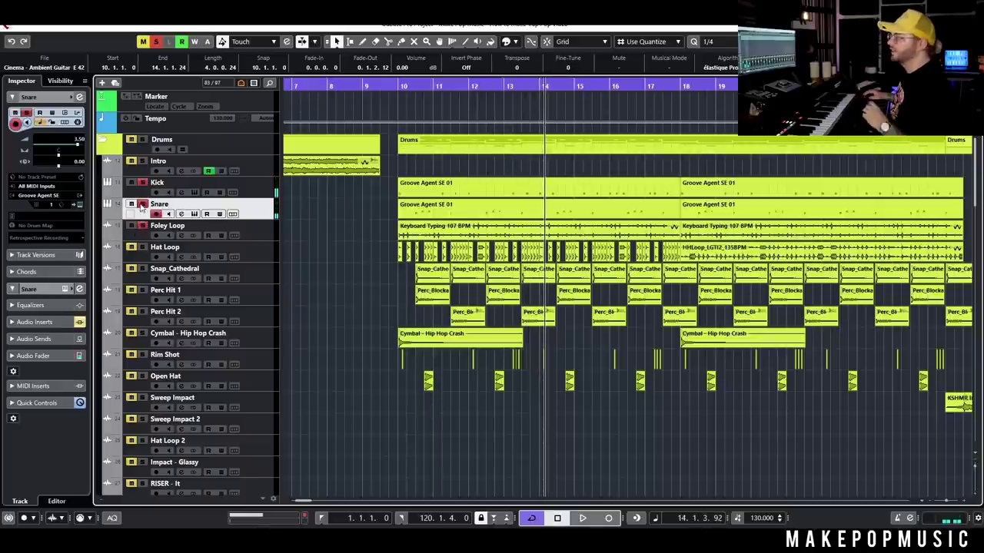
left_click(398, 86)
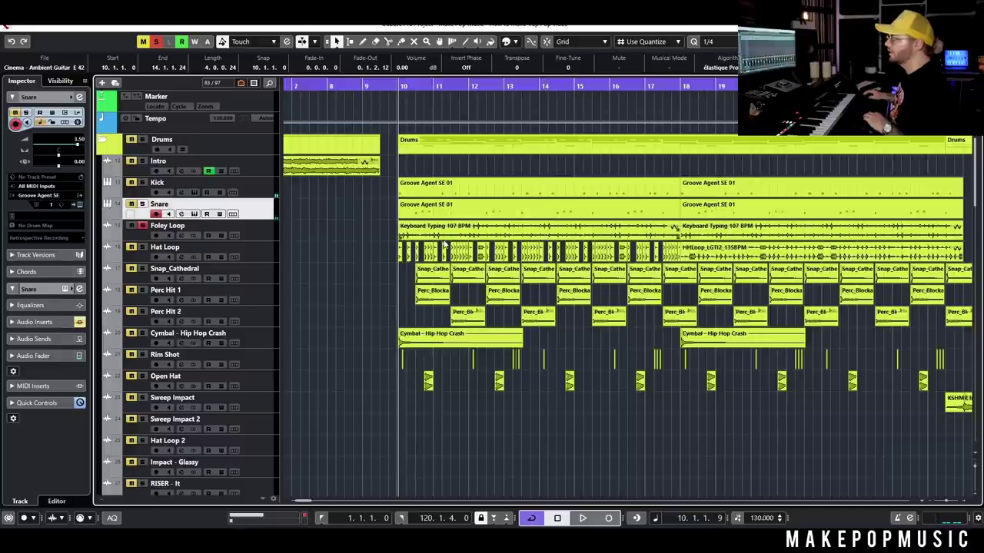
left_click(429, 234)
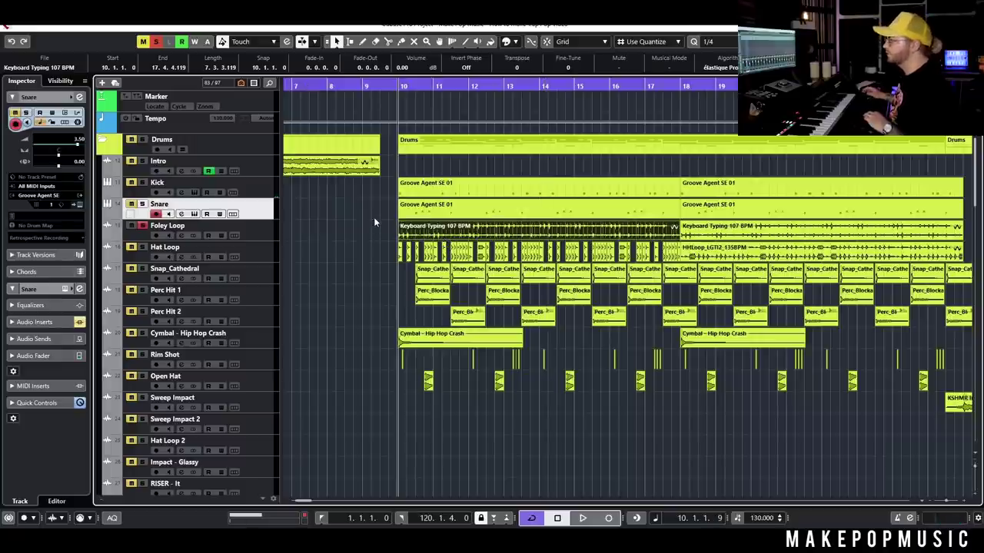
key("space")
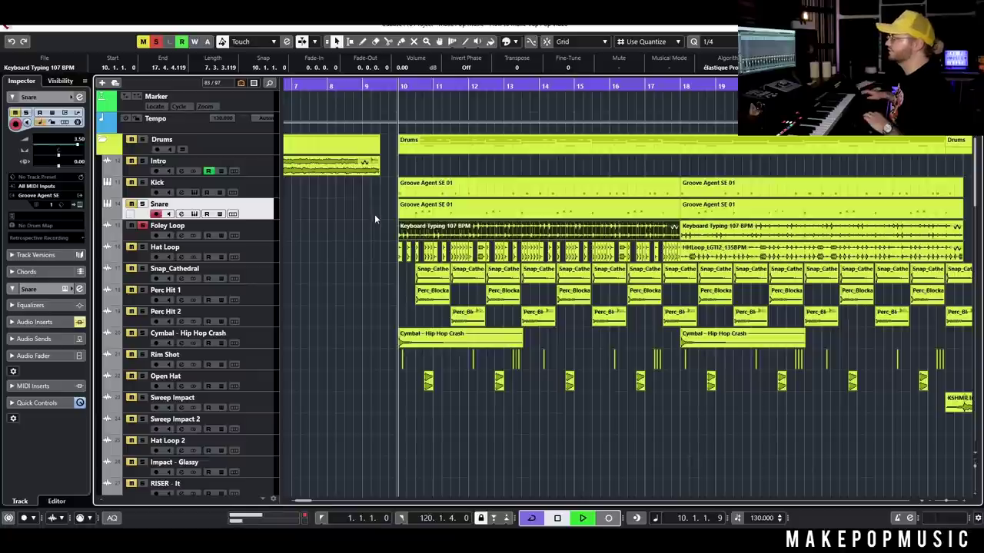
left_click(182, 235)
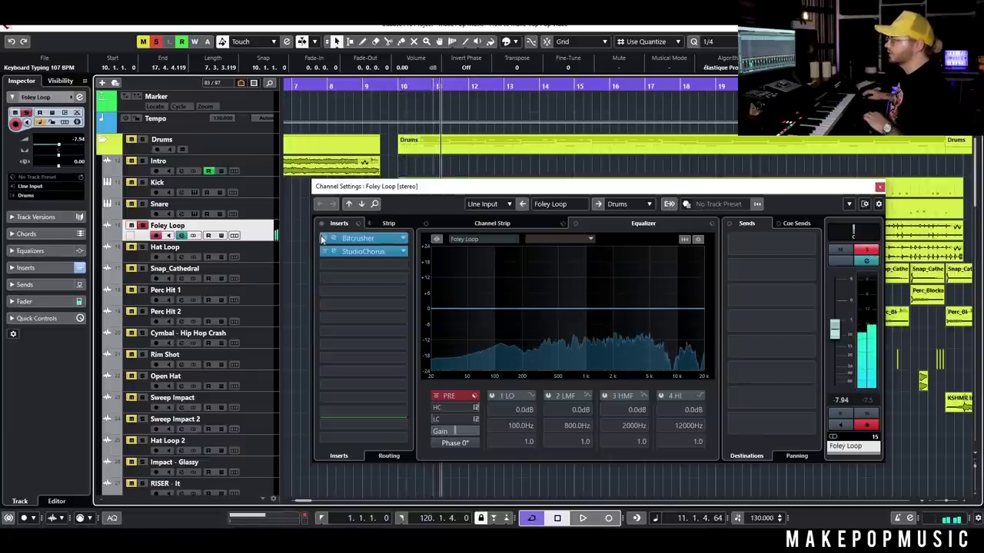
Select the Bitcrusher and StudioChorus inserts and play the Foley Loop from bar 10
left_click_drag(366, 189, 351, 320)
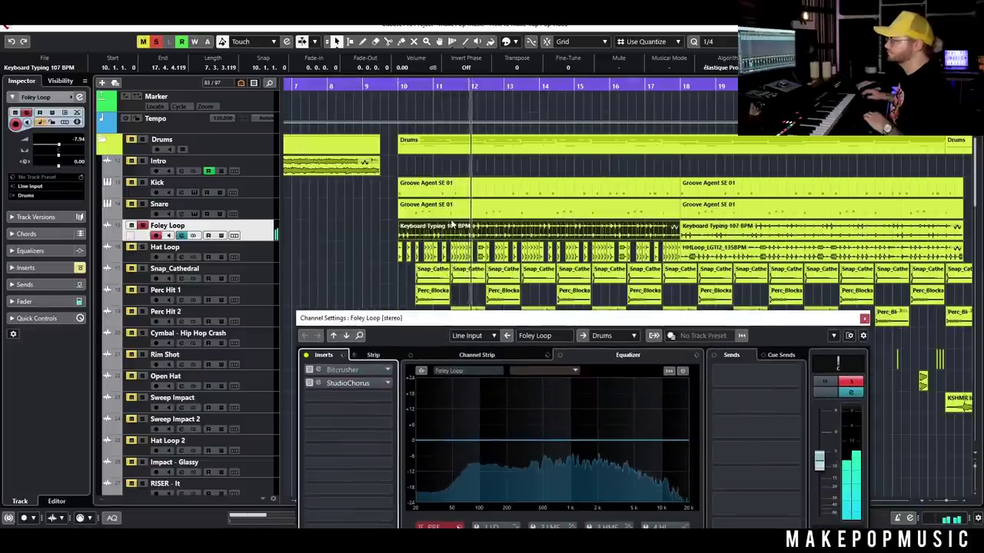
left_click_drag(302, 371, 306, 388)
left_click(395, 90)
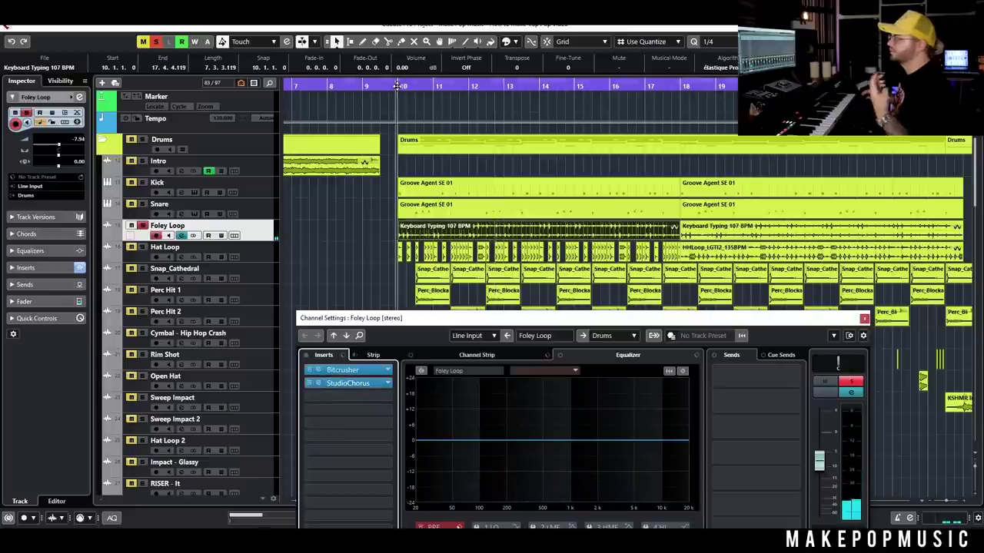
key("g")
key("space")
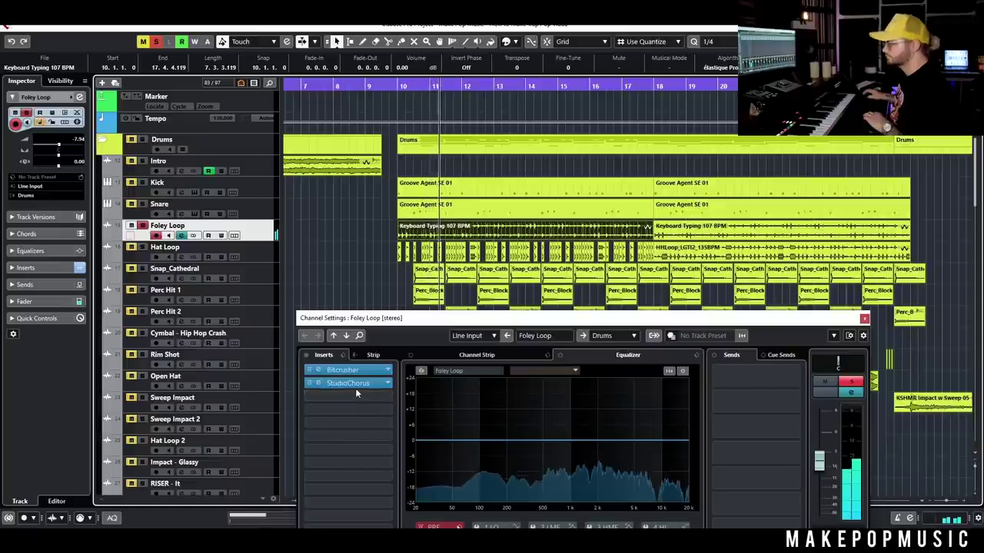
Close the Foley Loop channel settings and select the HHLoop event on the Hat Loop track
left_click_drag(416, 317, 397, 227)
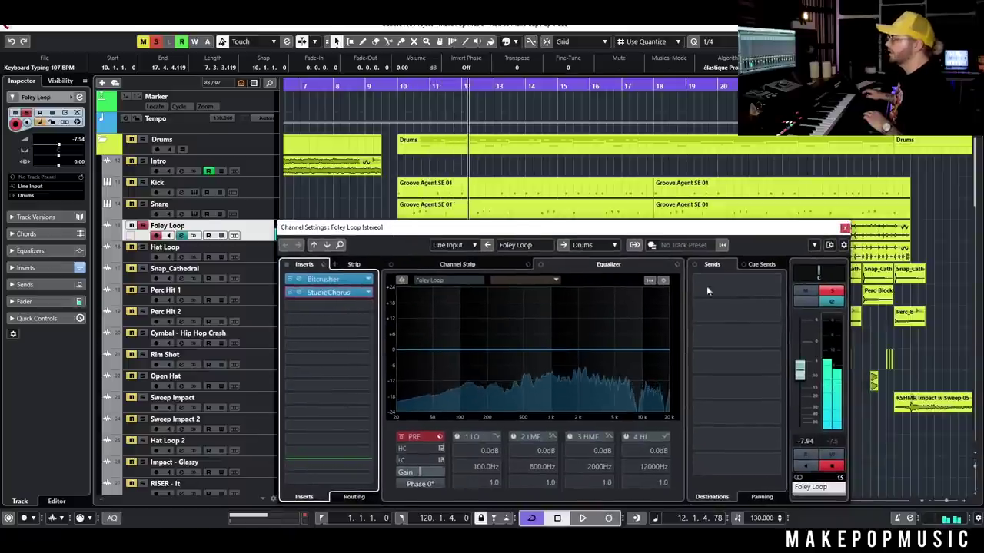
left_click(845, 229)
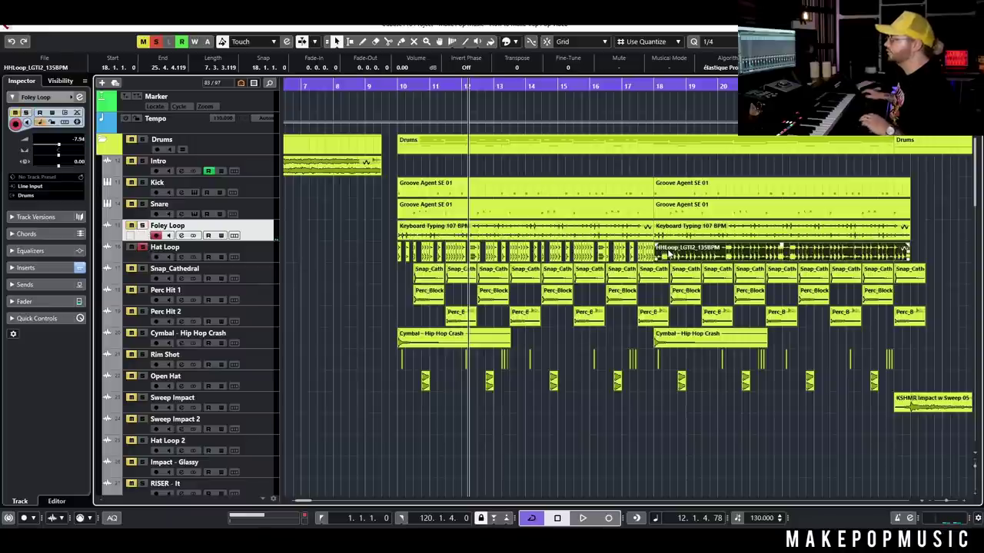
left_click(653, 251)
Play from bar 10 and solo the Kick, Snare and Foley Loop tracks
scroll(671, 256, "up", 5)
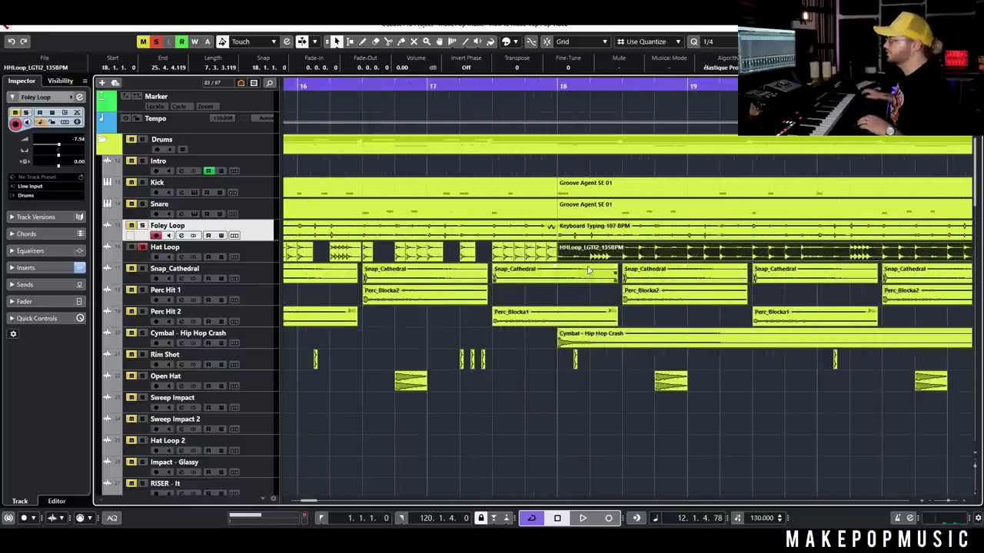
scroll(634, 261, "down", 4)
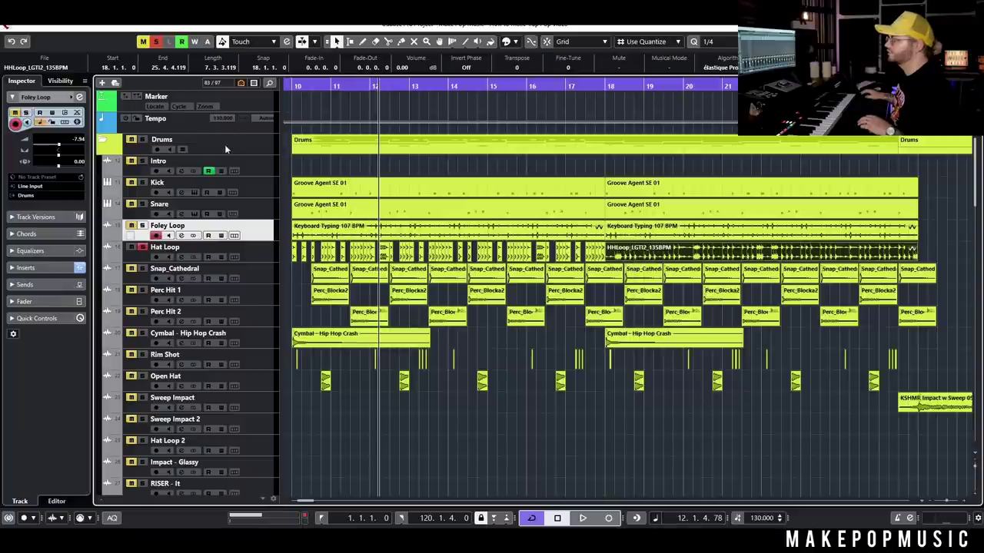
scroll(368, 246, "left", 4)
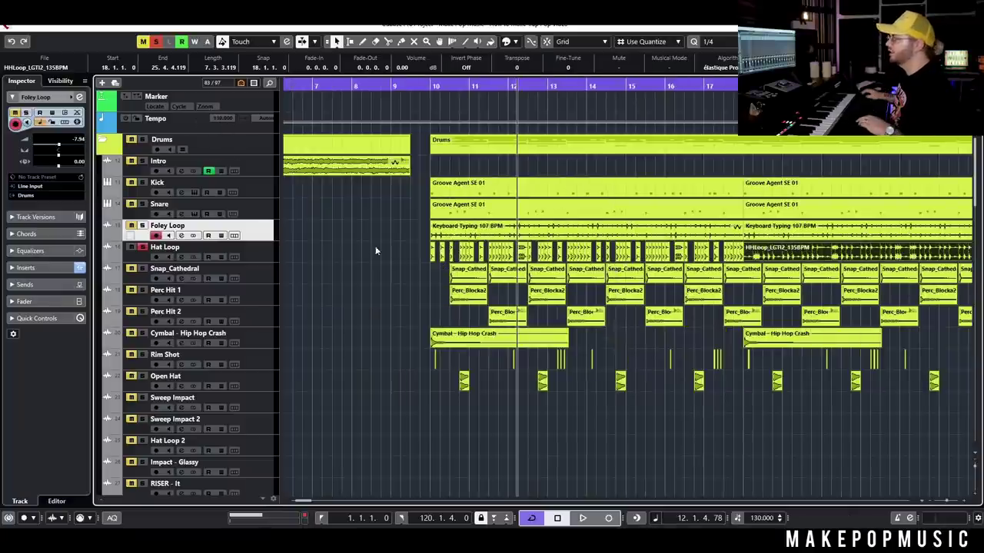
scroll(485, 254, "down", 2)
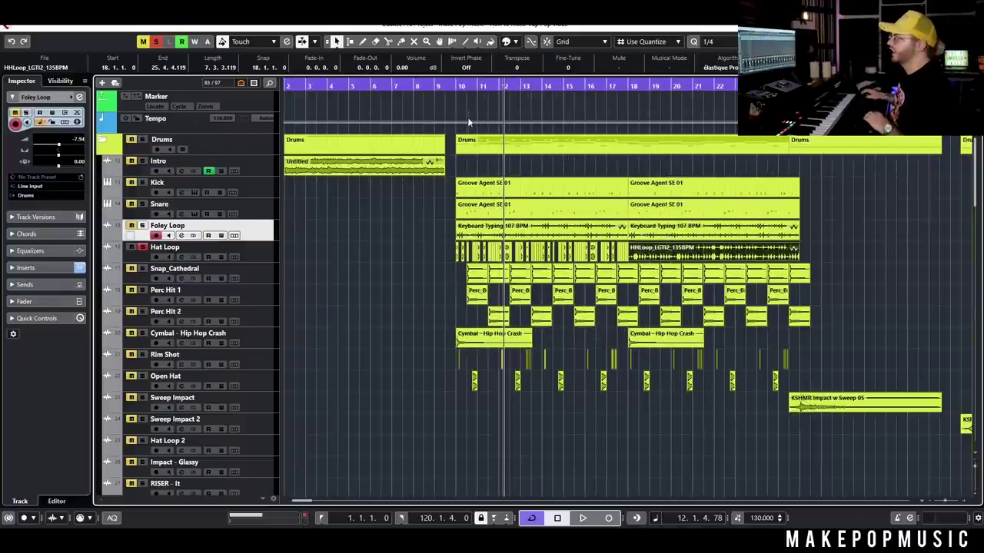
left_click_drag(456, 84, 456, 87)
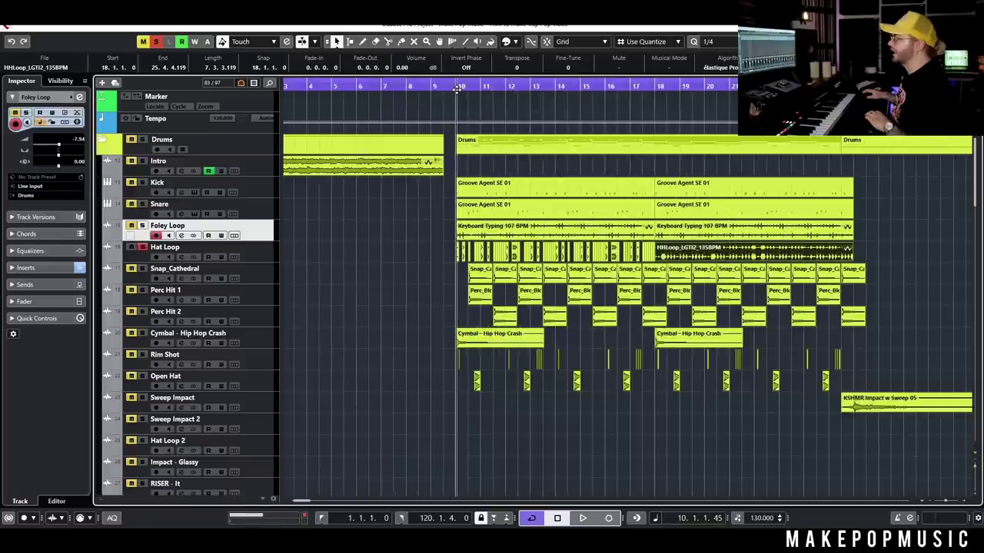
scroll(492, 261, "down", 1)
scroll(529, 265, "up", 2)
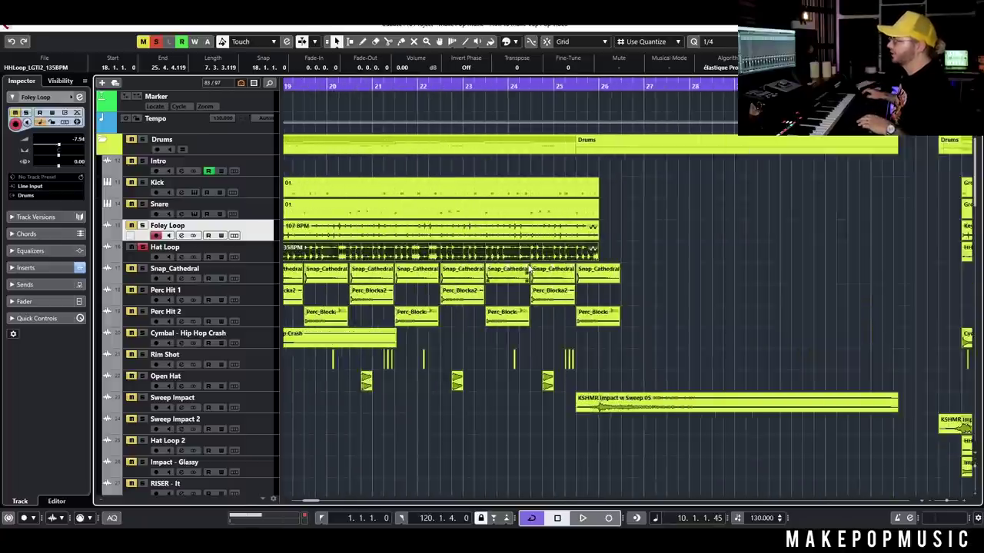
scroll(528, 265, "down", 2)
scroll(531, 259, "up", 2)
key("space")
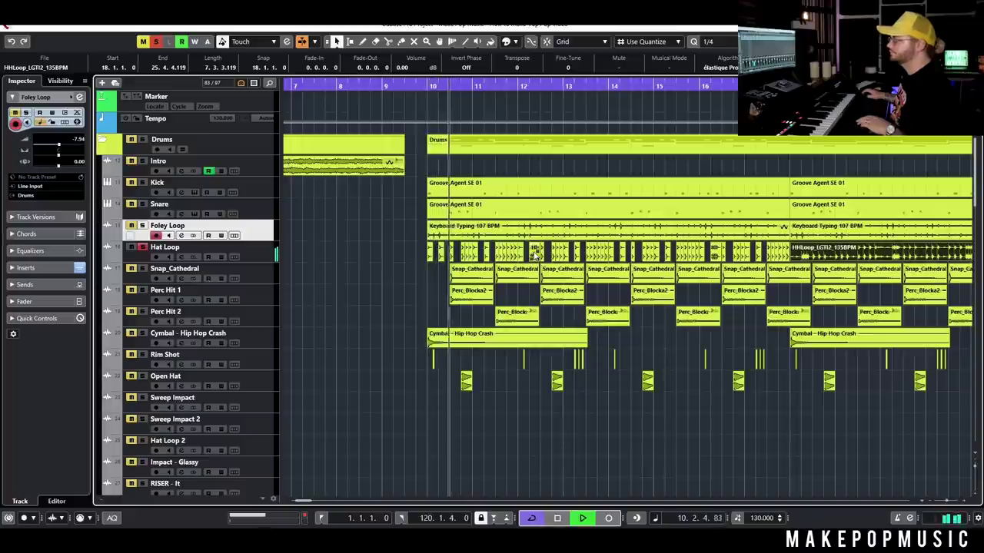
left_click(143, 183)
left_click(143, 204)
left_click(143, 226)
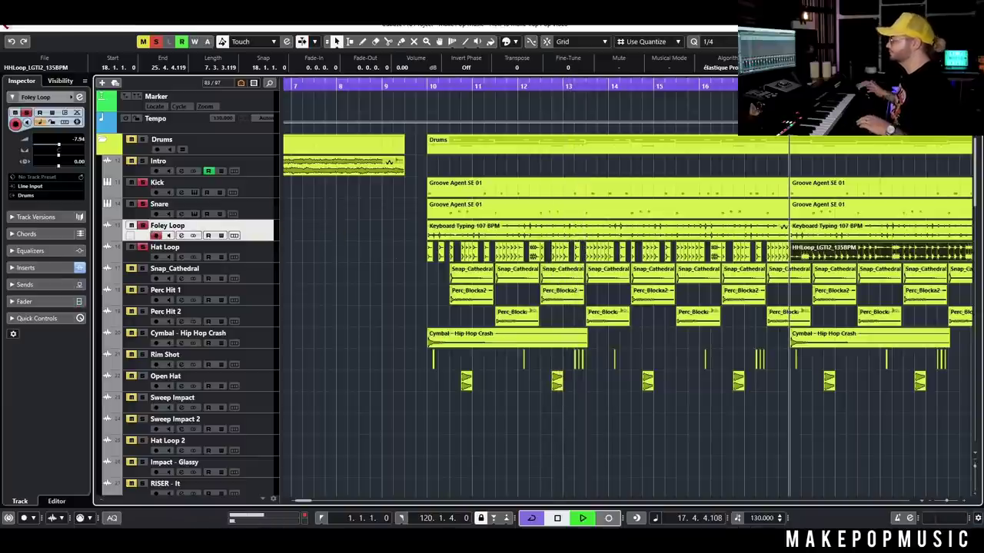
Swap Foley Loop for Snap_Cathedral in the solo and replay the drums from bar 10
key("g")
key("g")
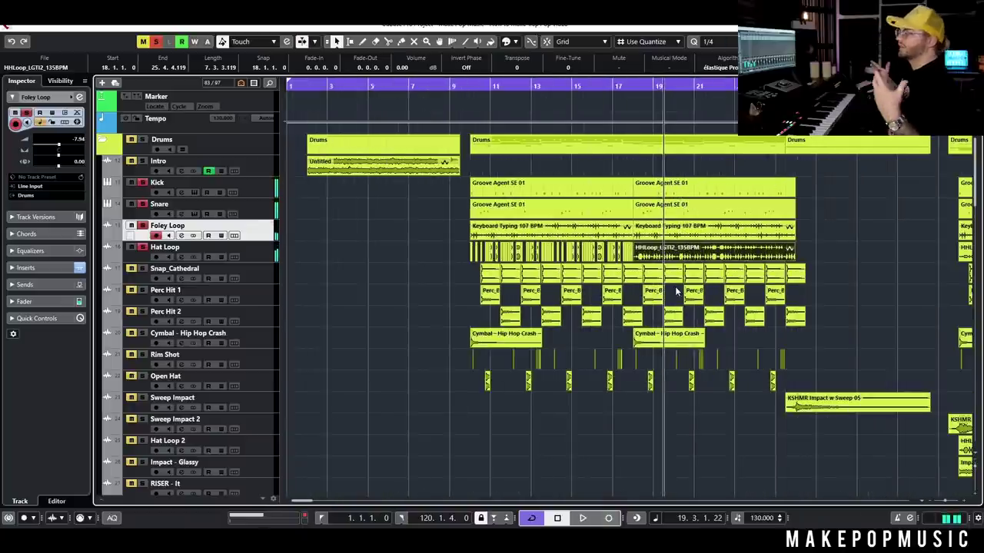
left_click(156, 42)
left_click(142, 268)
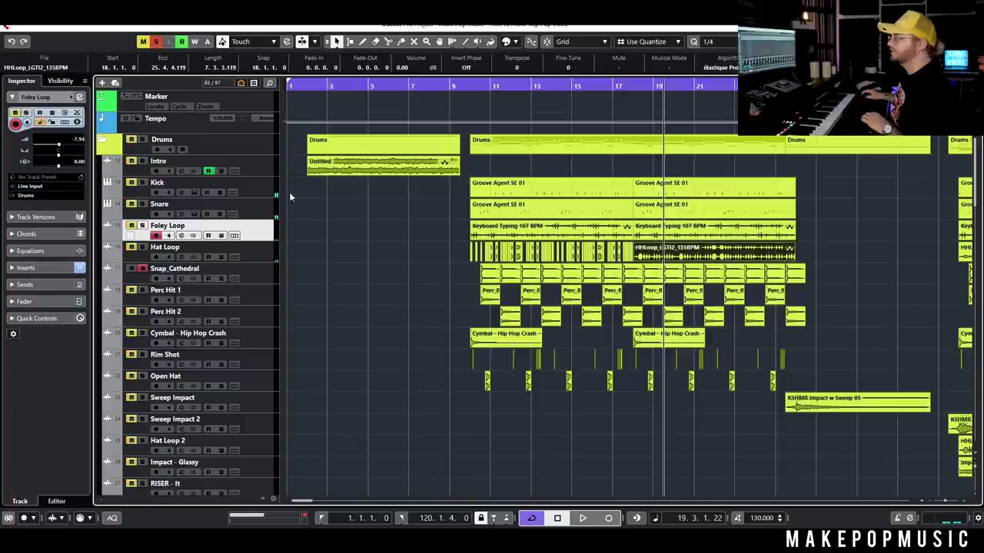
scroll(423, 245, "up", 3)
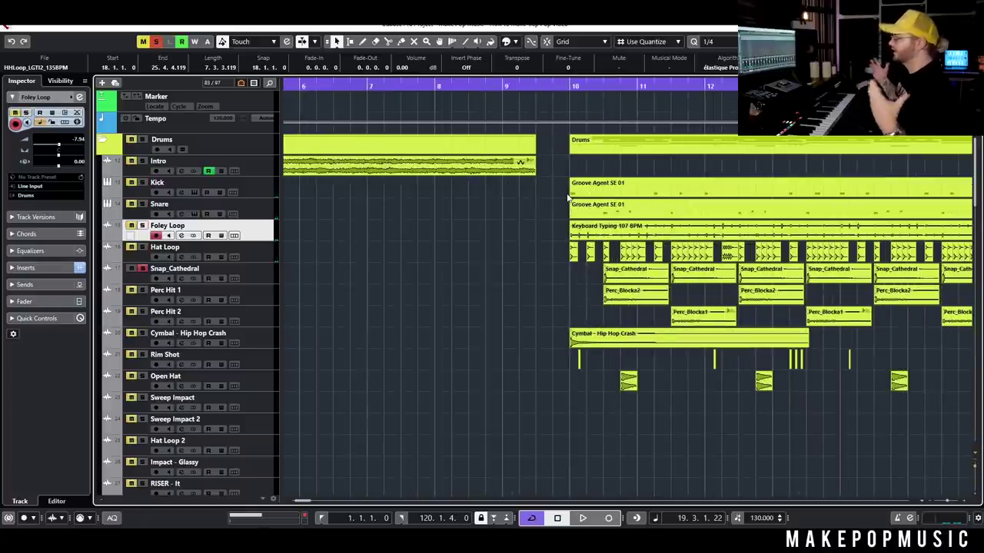
scroll(568, 199, "down", 1)
scroll(518, 229, "down", 2)
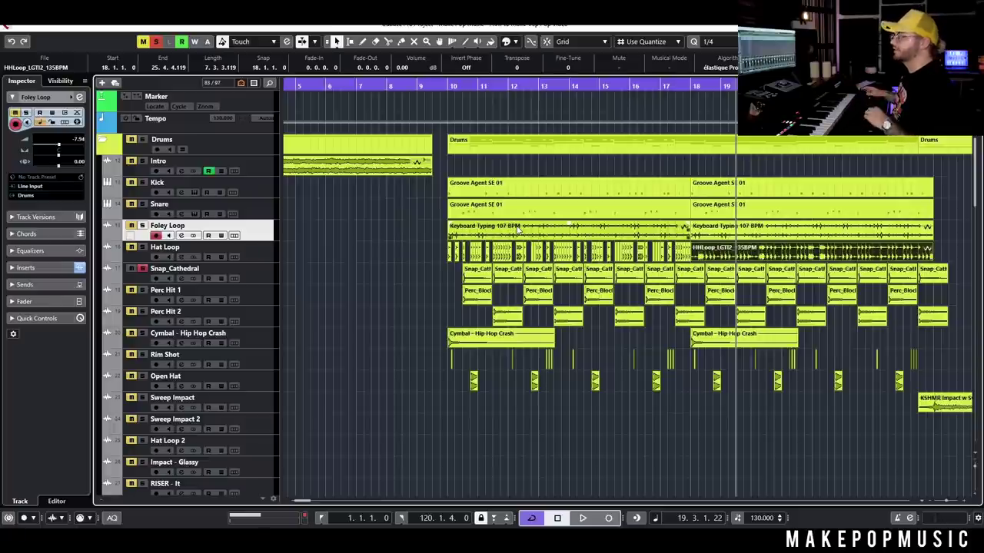
left_click(463, 86)
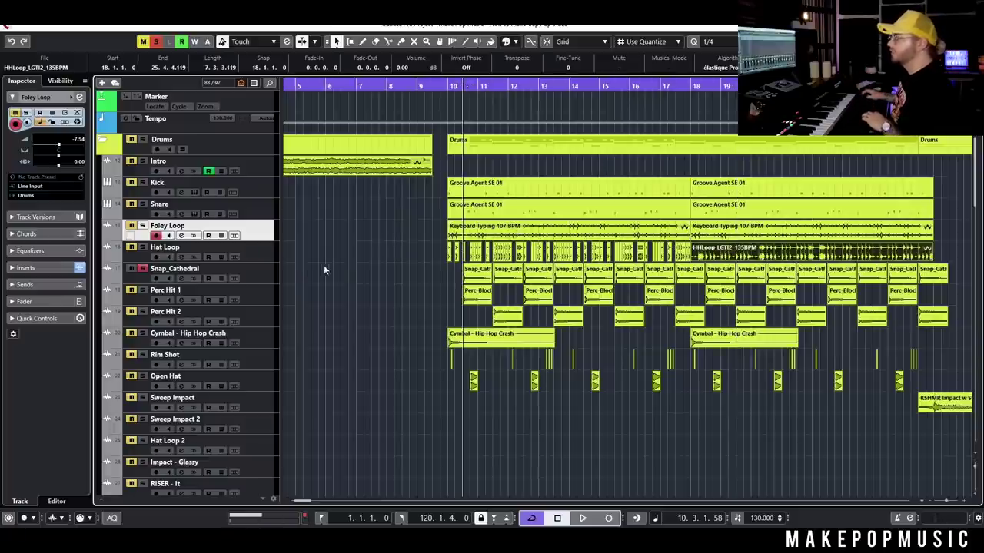
key("space")
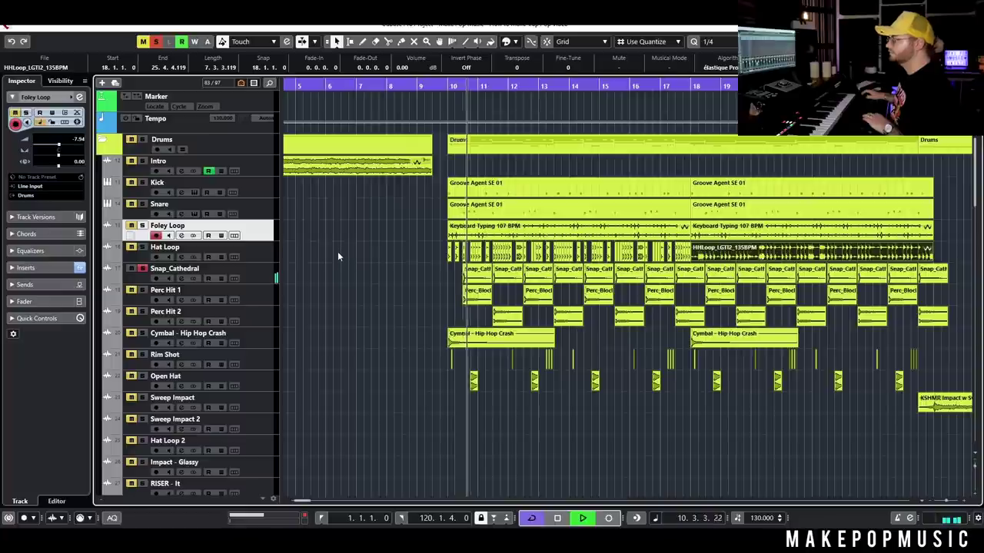
left_click(143, 203)
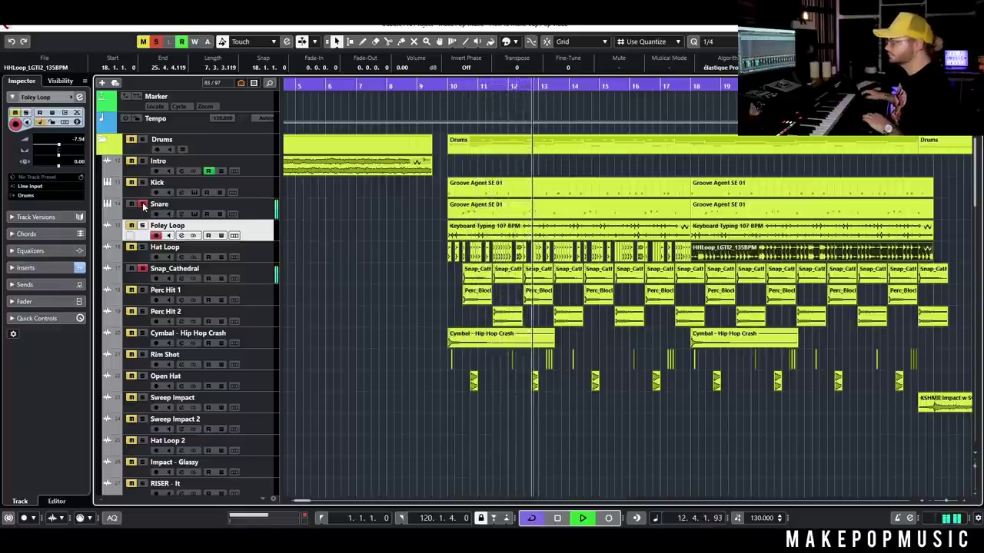
key("space")
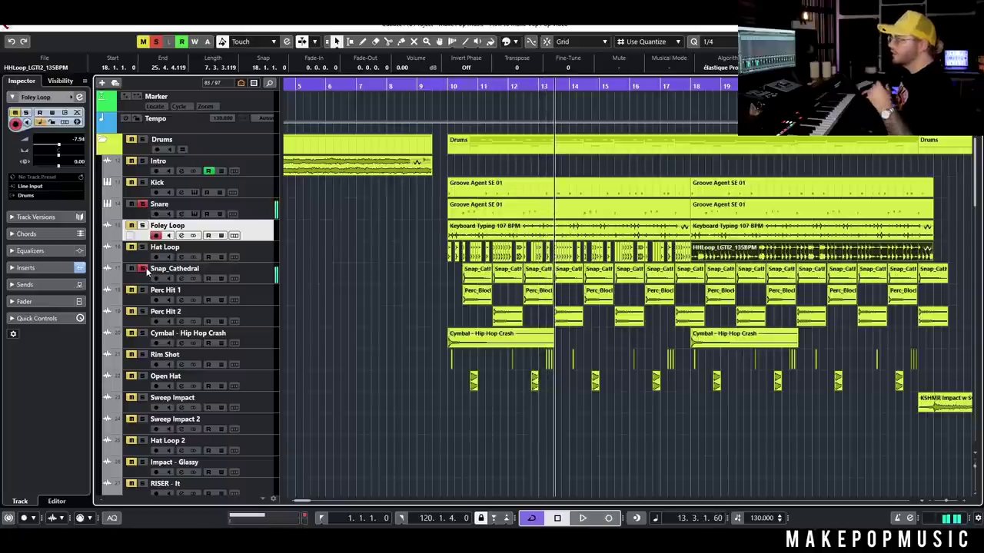
Add Perc Hit 1 and Perc Hit 2 to the solo and play from bar 10
left_click(143, 204)
left_click(142, 290)
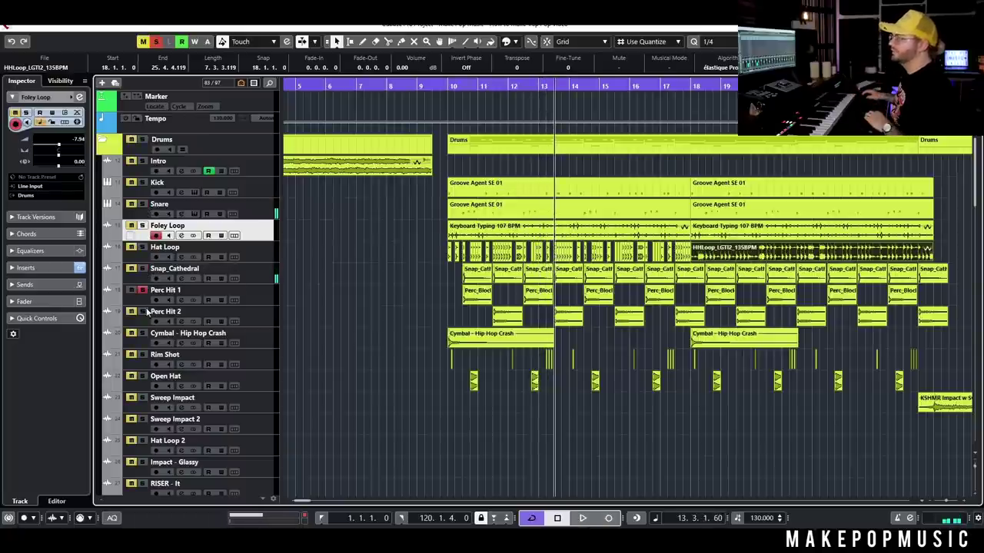
left_click(246, 292)
left_click(254, 312)
scroll(362, 307, "up", 2)
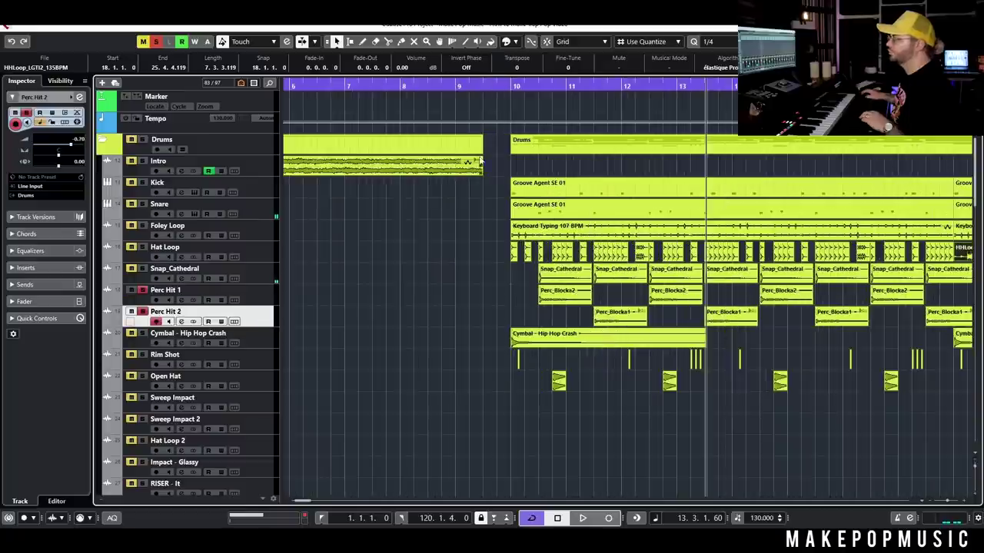
left_click(533, 85)
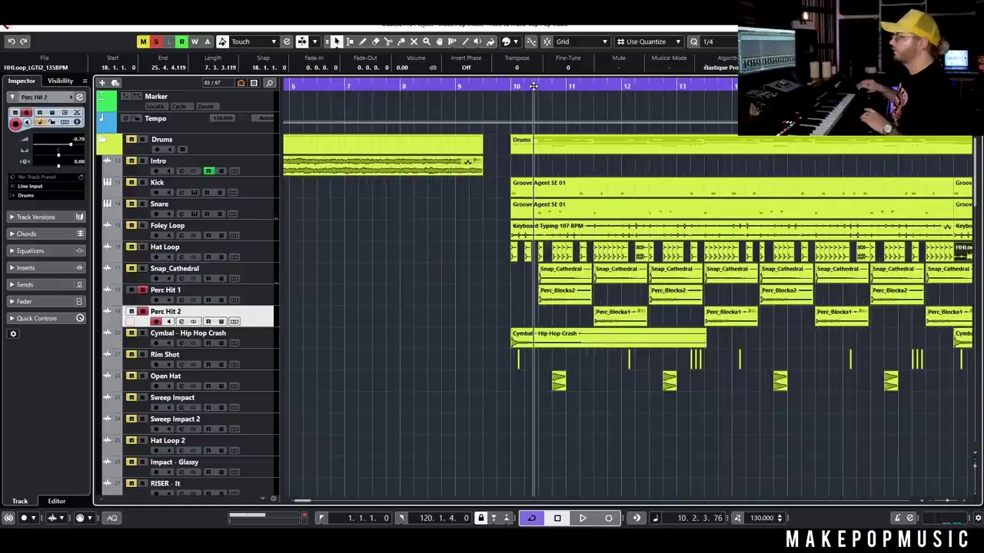
key("space")
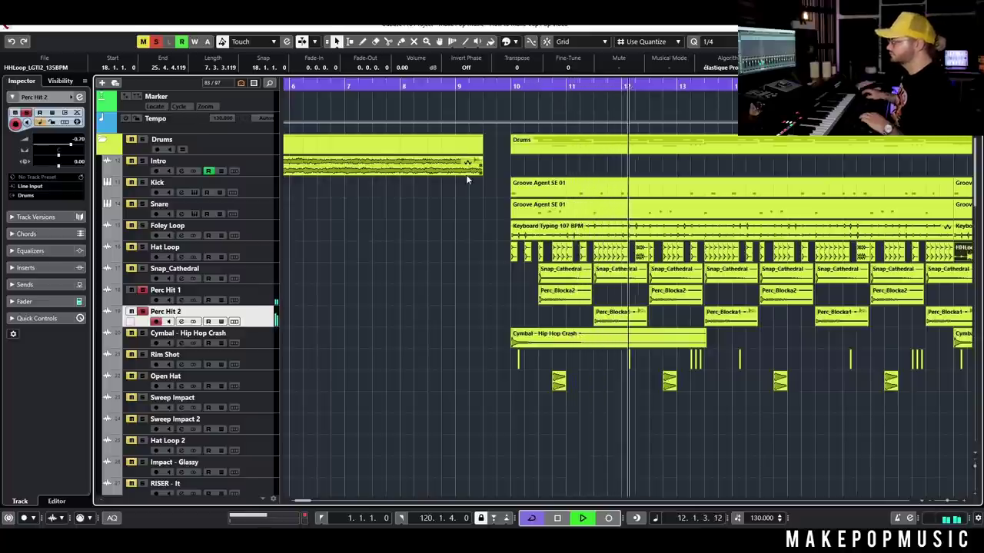
key("space")
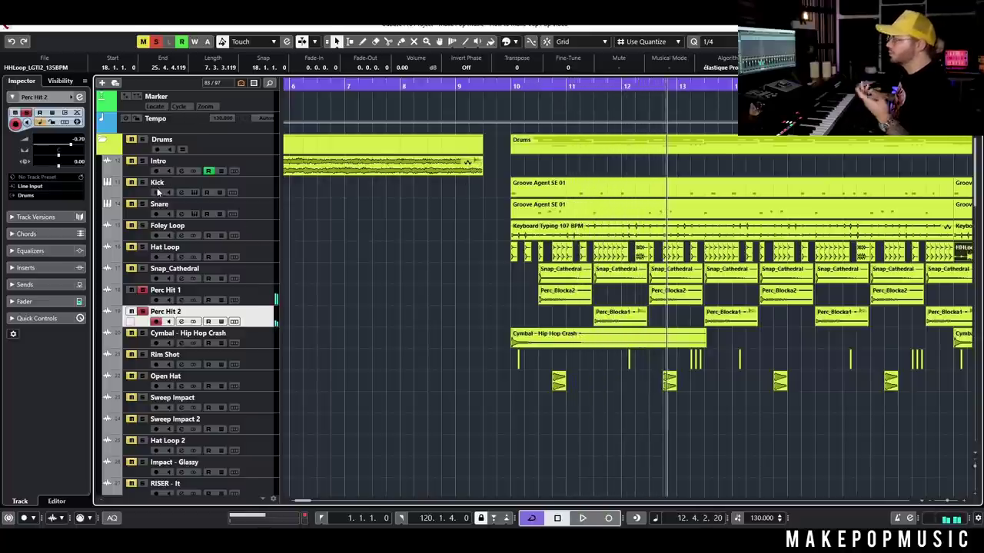
Re-add Foley Loop to the solo and play the drums from just before bar 10
left_click(143, 226)
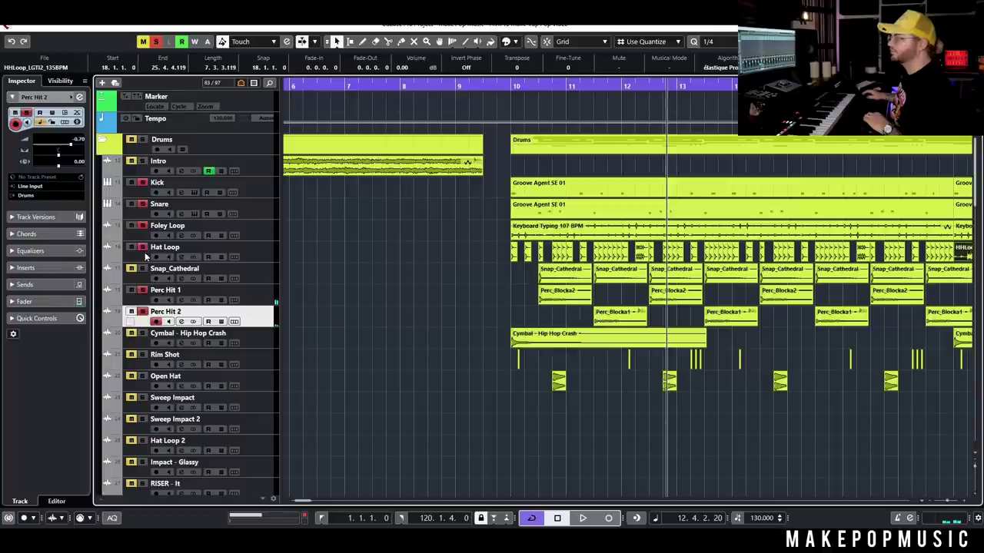
left_click(509, 85)
key("space")
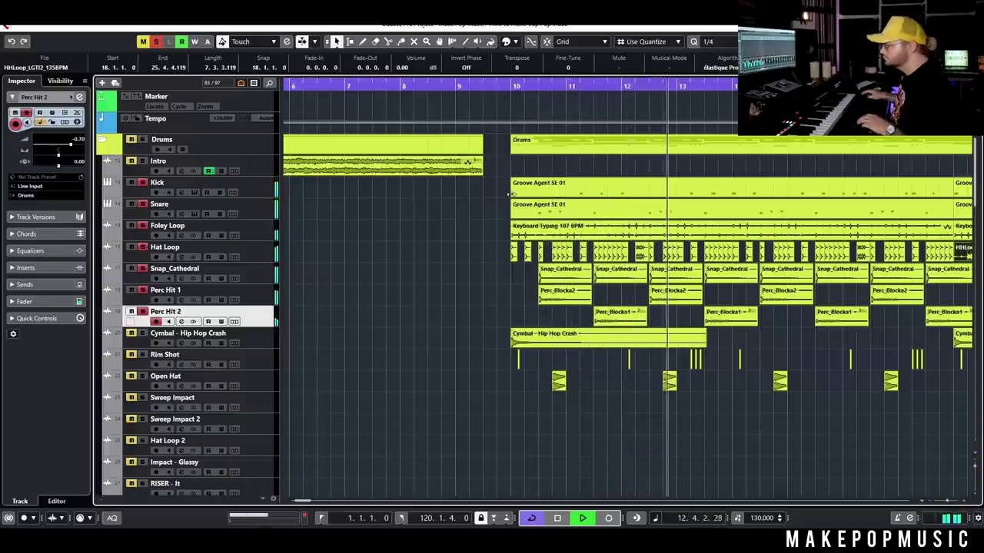
key("g")
key("g")
key("space")
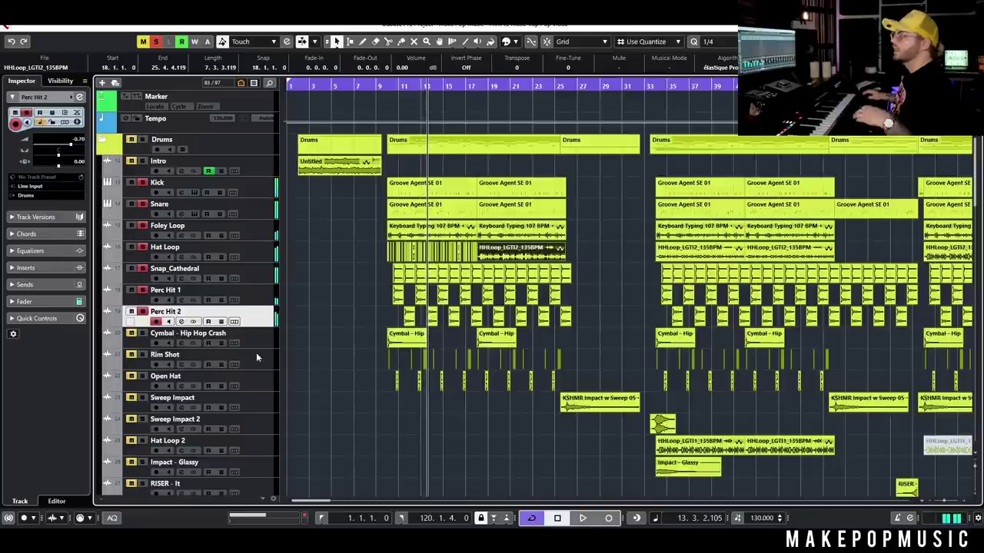
left_click(265, 343)
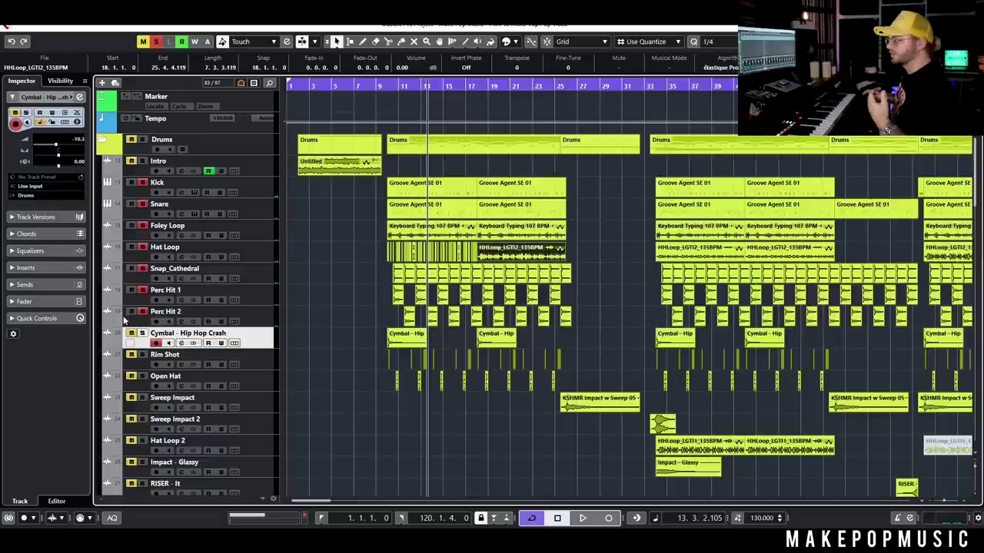
Clear all solos, solo Cymbal - Hip Hop Crash, and play it from just before bar 10
left_click(156, 42)
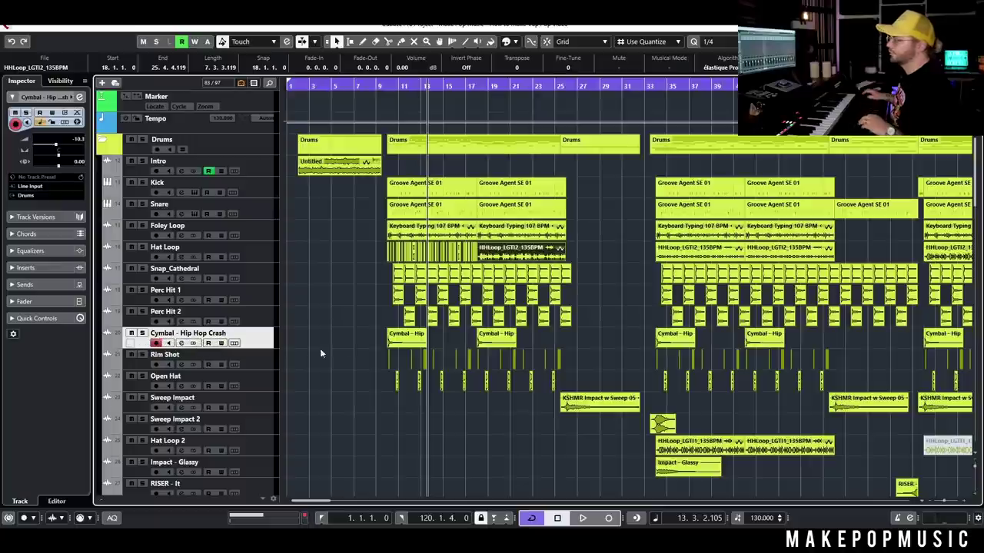
scroll(365, 349, "up", 2, "ctrl")
left_click(142, 334)
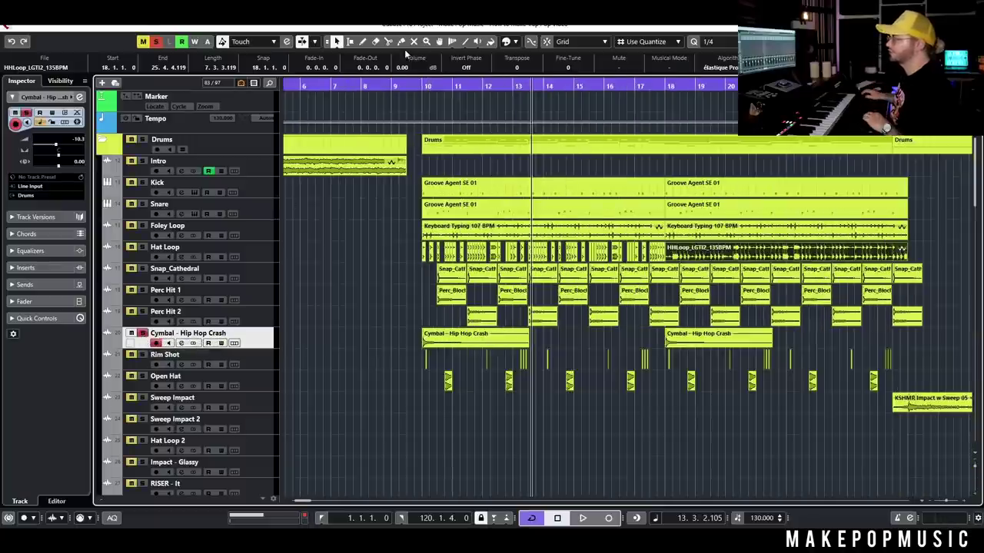
left_click(418, 85)
key("space")
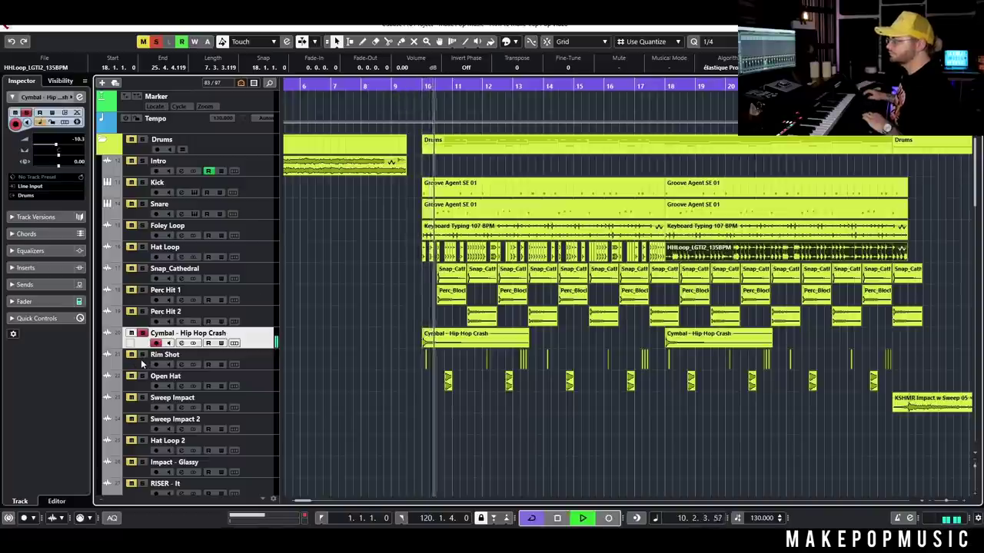
key("space")
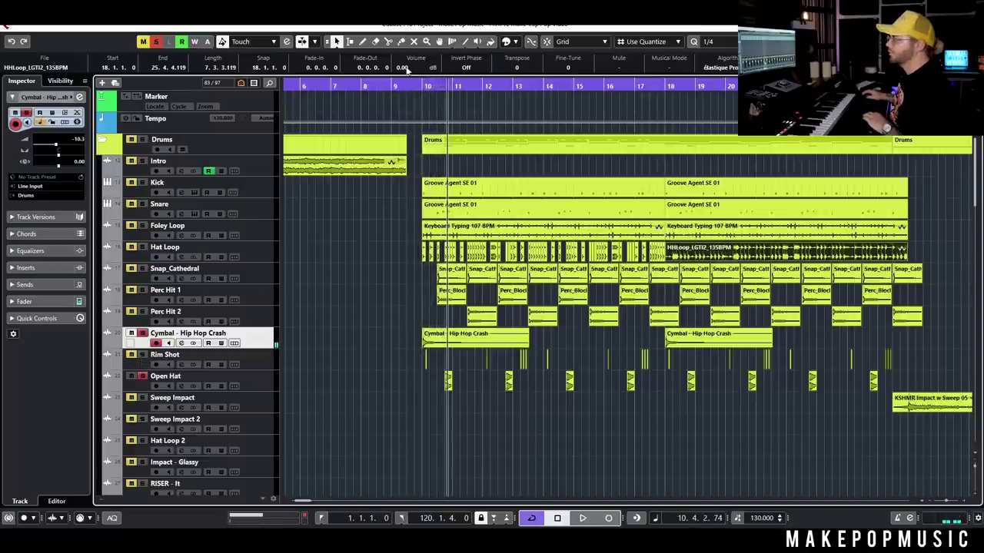
left_click(421, 90)
key("space")
scroll(449, 403, "up", 4)
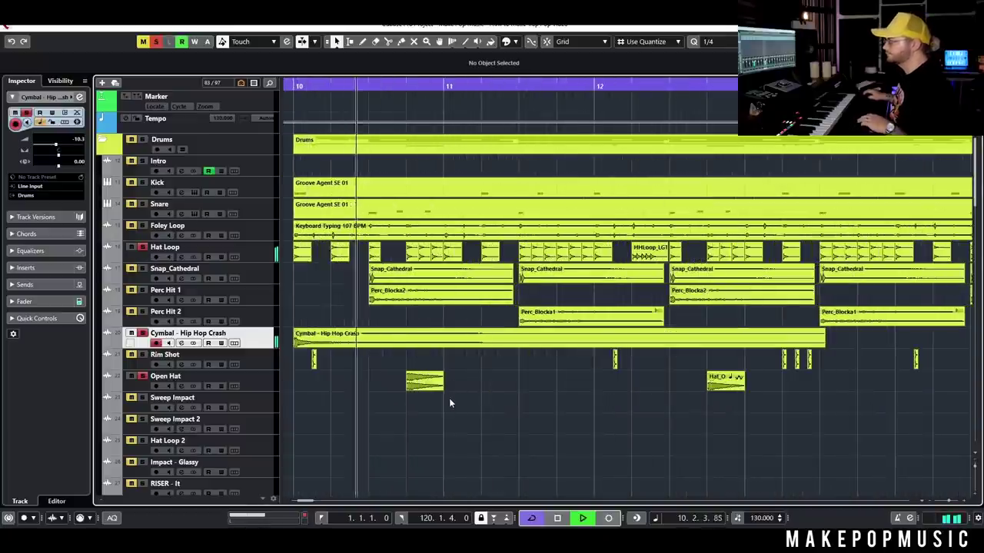
Stop, adjust the timeline zoom, and replay the drums from bar 10
scroll(450, 393, "down", 3)
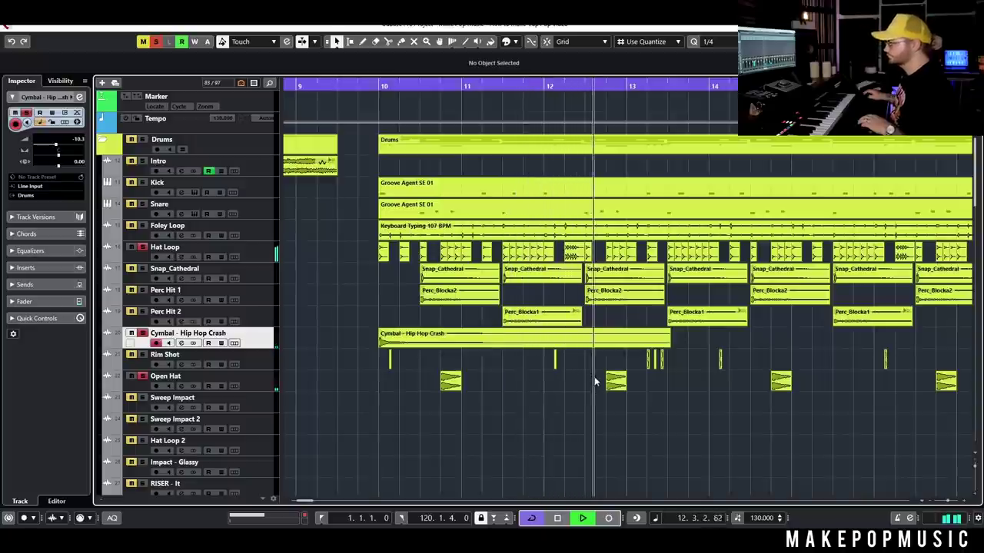
key("space")
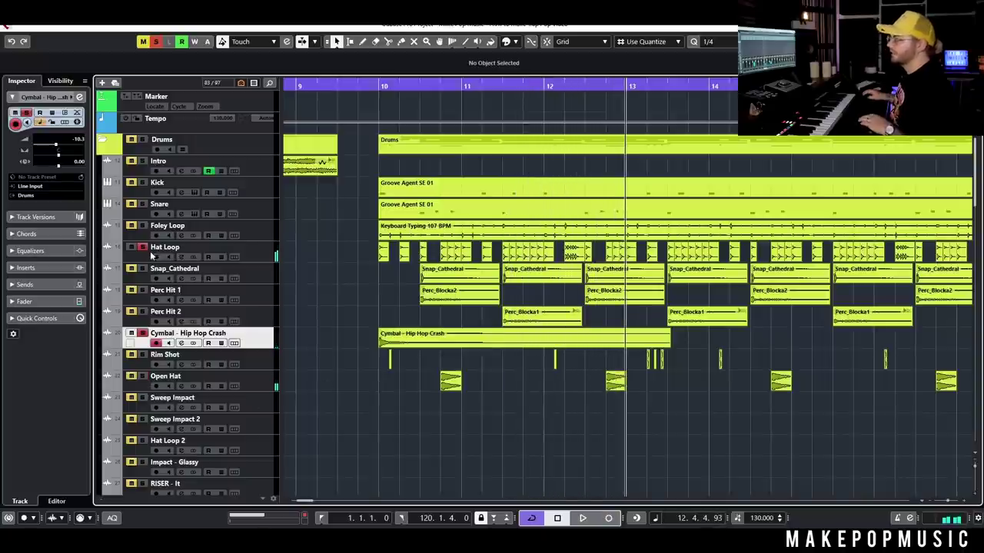
key("g")
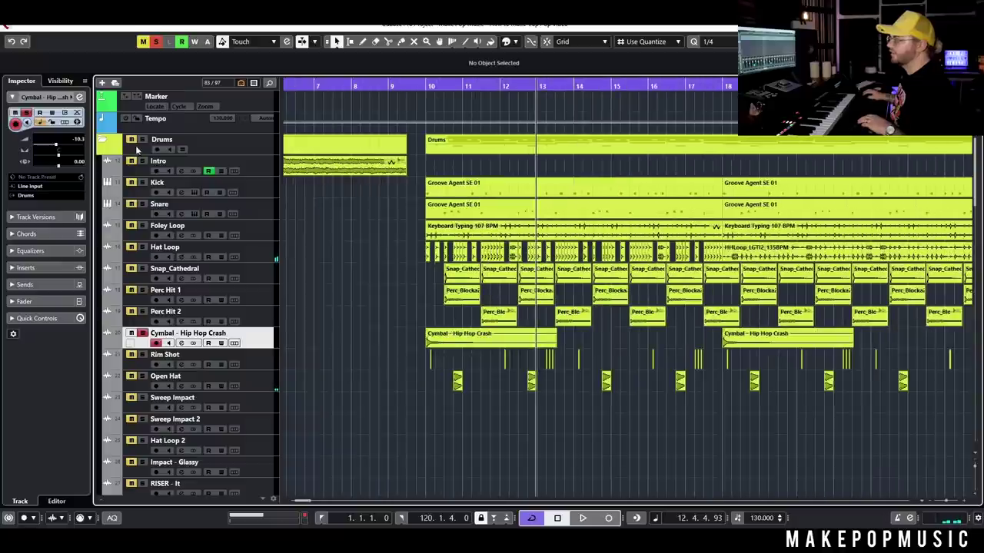
key("h")
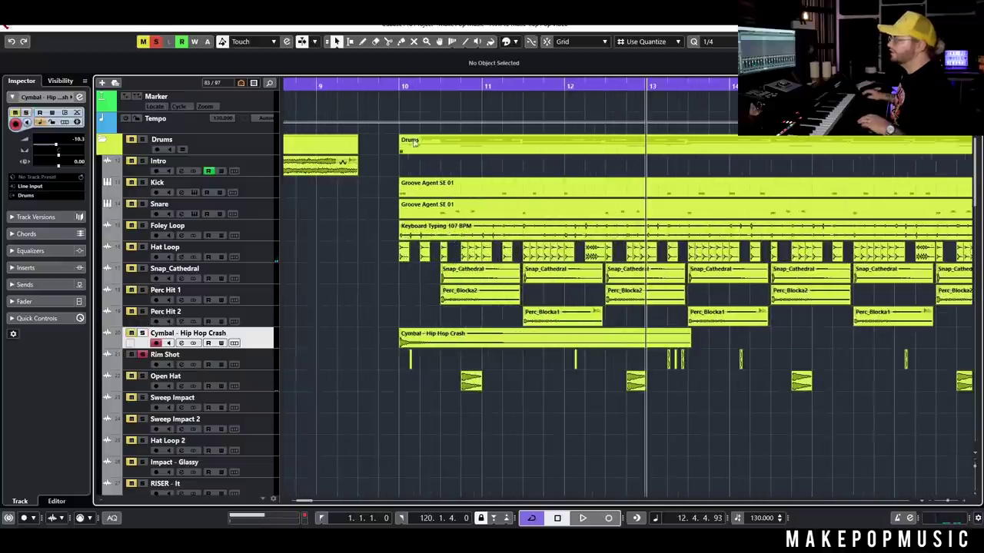
left_click(392, 88)
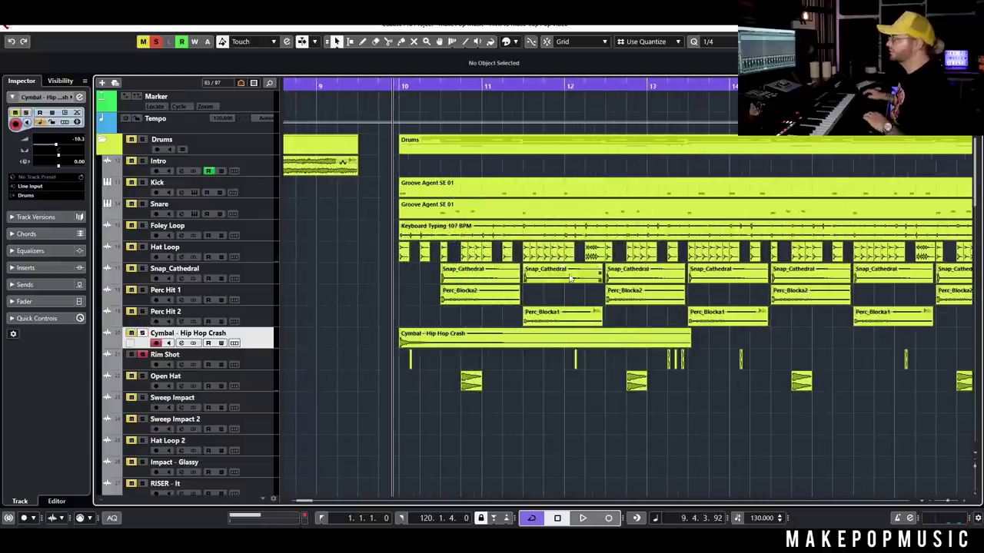
key("space")
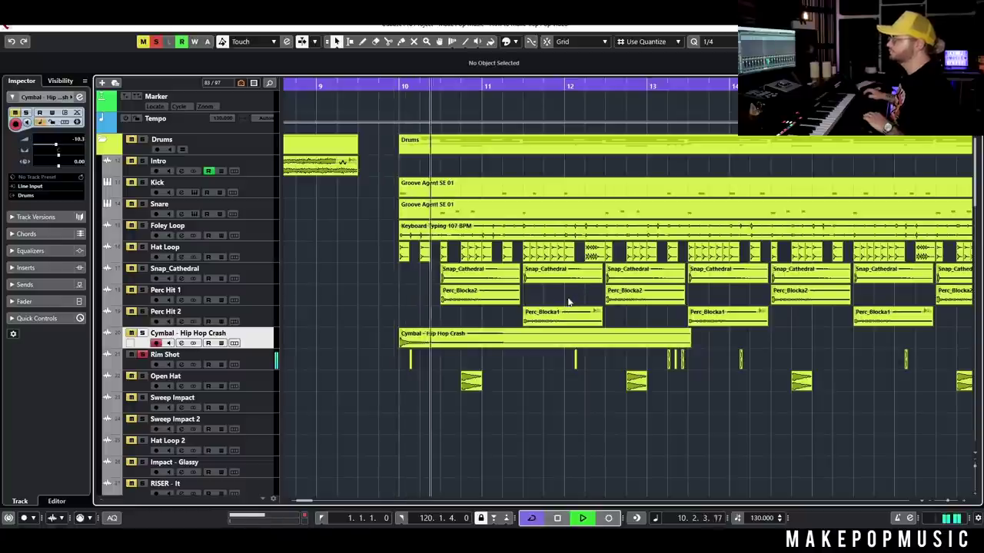
left_click(397, 83)
key("space")
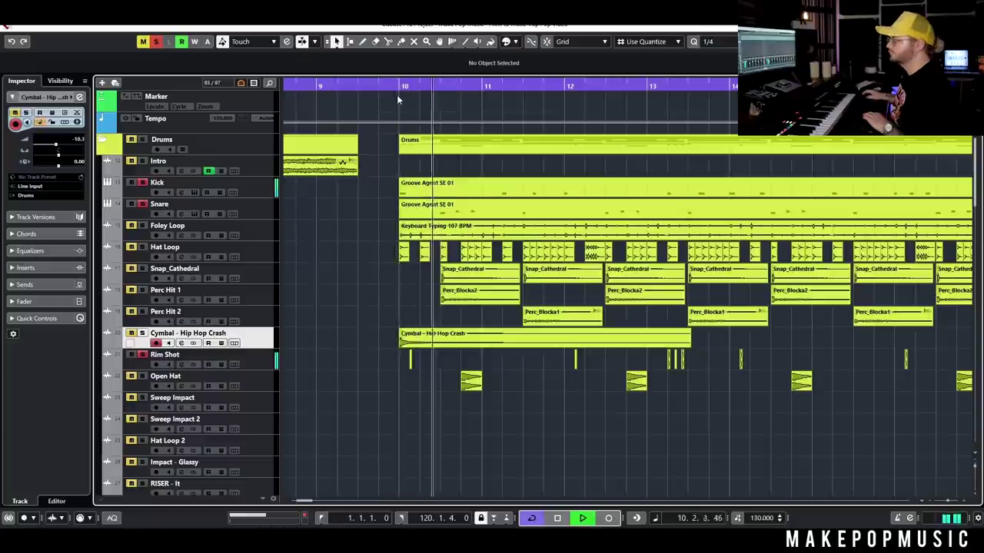
Turn on Auto-Scroll, stop, zoom out to bars 2–19, and unsolo Rim Shot
key("f")
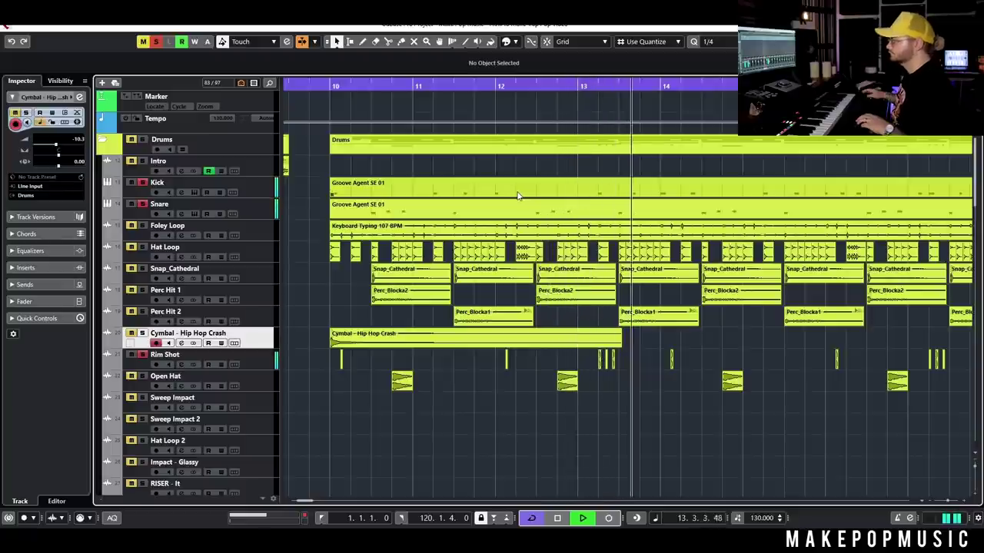
key("space")
key("g")
key("g")
key("g")
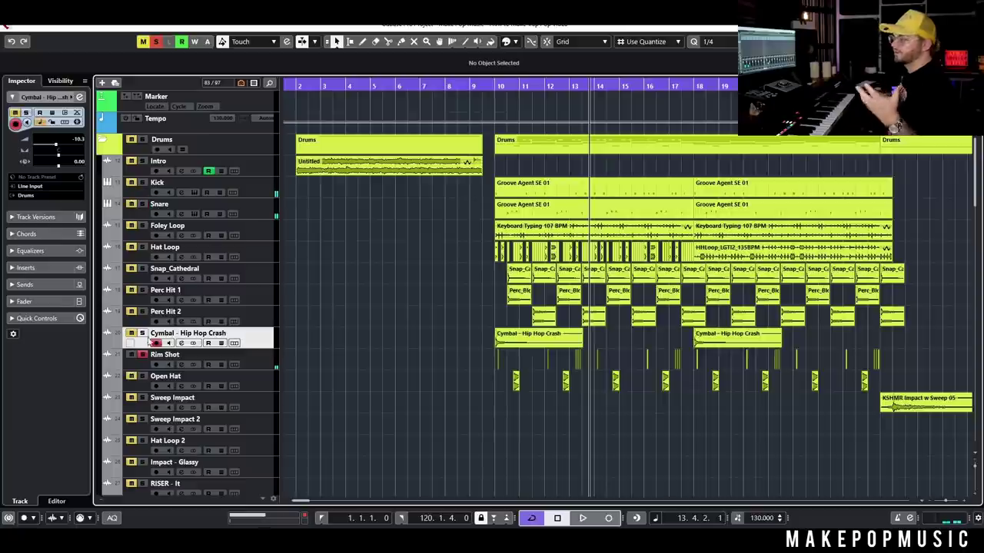
left_click(143, 356)
Dismiss the tool popup and zoom out to show the arrangement to bar 33
right_click(450, 380)
left_click(412, 351)
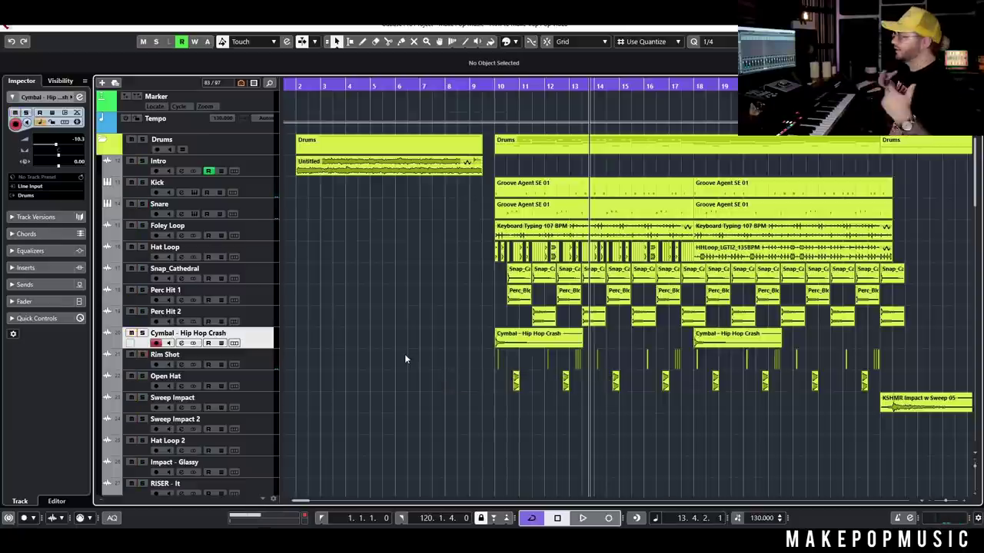
key("g")
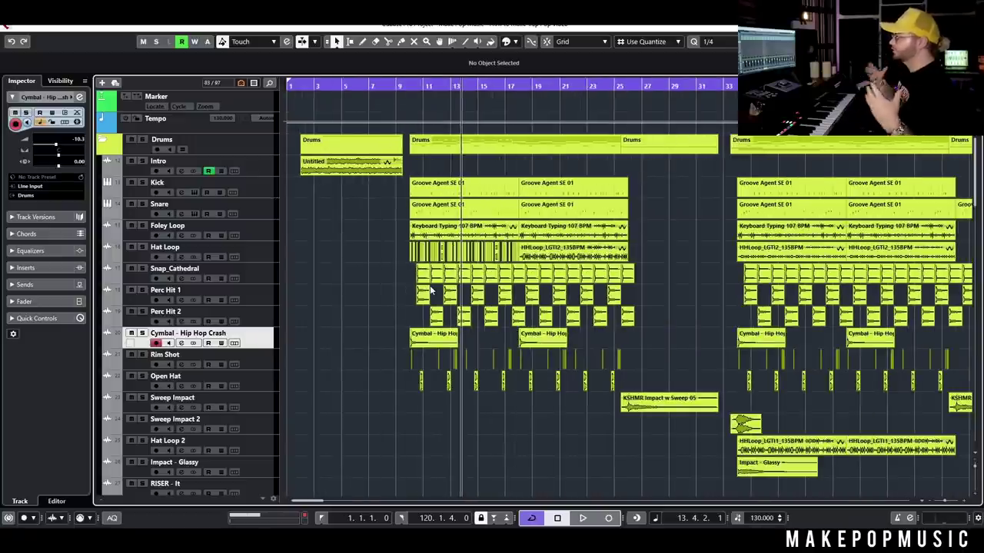
scroll(405, 287, "down", 4)
left_click(405, 287)
scroll(450, 188, "down", 2)
scroll(445, 202, "up", 6)
Solo the Drums folder and play it while scrolling through the synth, bass and vocal tracks
left_click(143, 140)
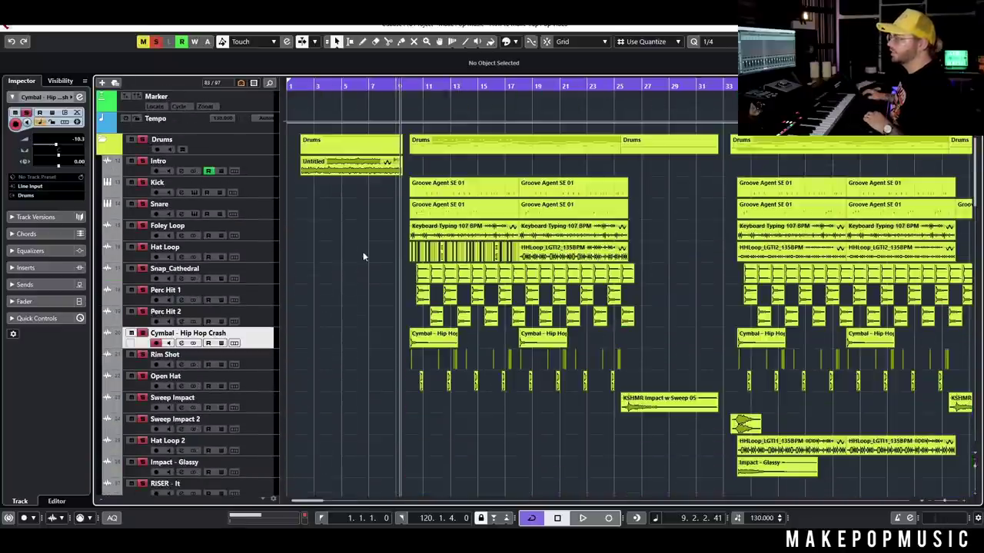
scroll(363, 255, "down", 4)
scroll(448, 249, "up", 2)
key("space")
scroll(454, 239, "up", 4)
scroll(484, 239, "down", 9)
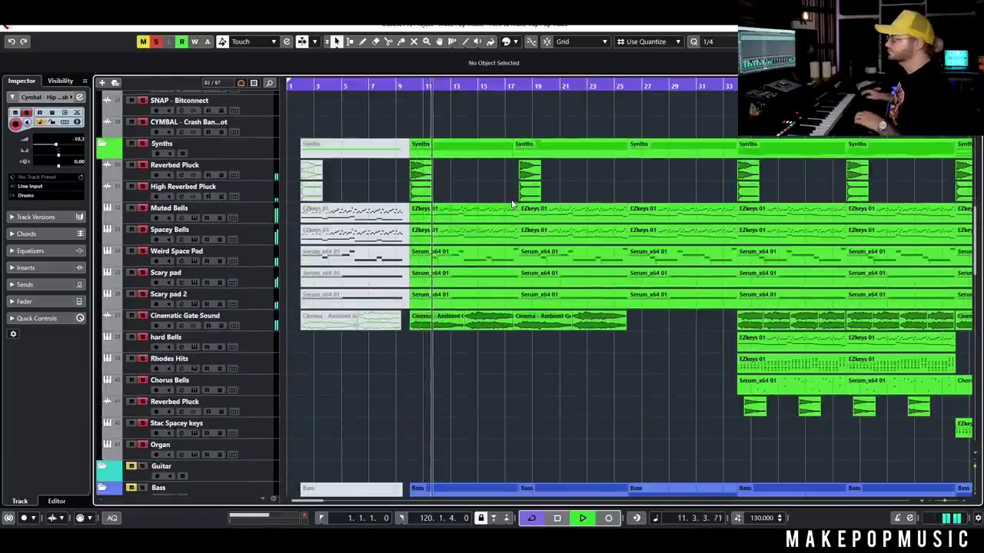
scroll(510, 207, "down", 3)
scroll(503, 208, "down", 2)
scroll(502, 213, "up", 12)
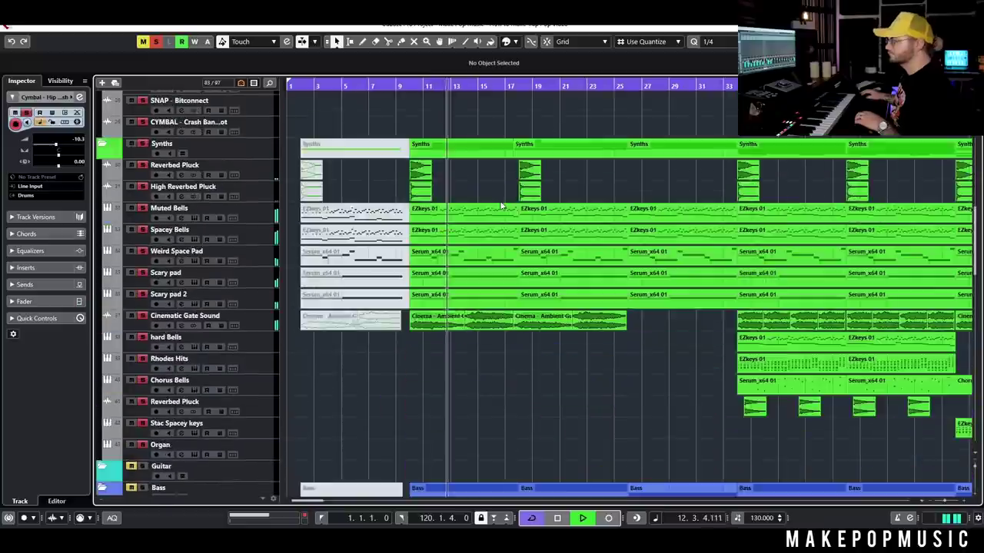
key("space")
Take the drums out of solo and solo the 808 track
left_click(151, 43)
scroll(255, 319, "down", 10)
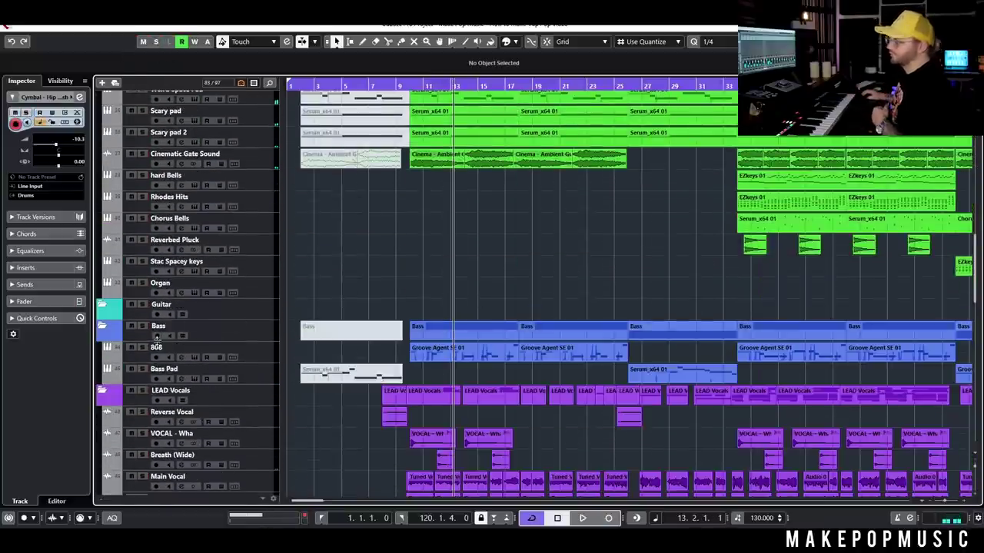
left_click(143, 348)
Open the 808's Serum and view the oscillator A wavetable and the effects page
left_click(196, 357)
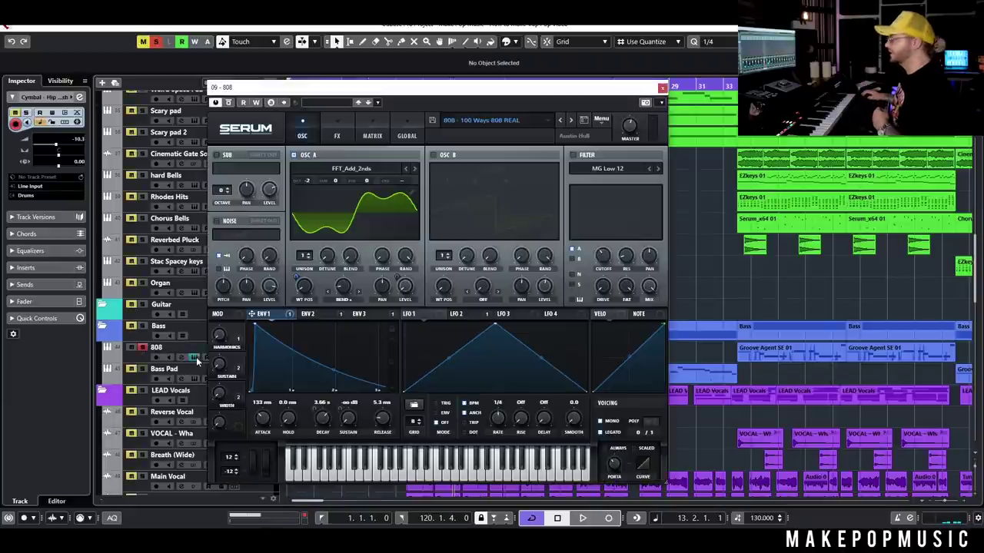
left_click_drag(486, 98, 528, 100)
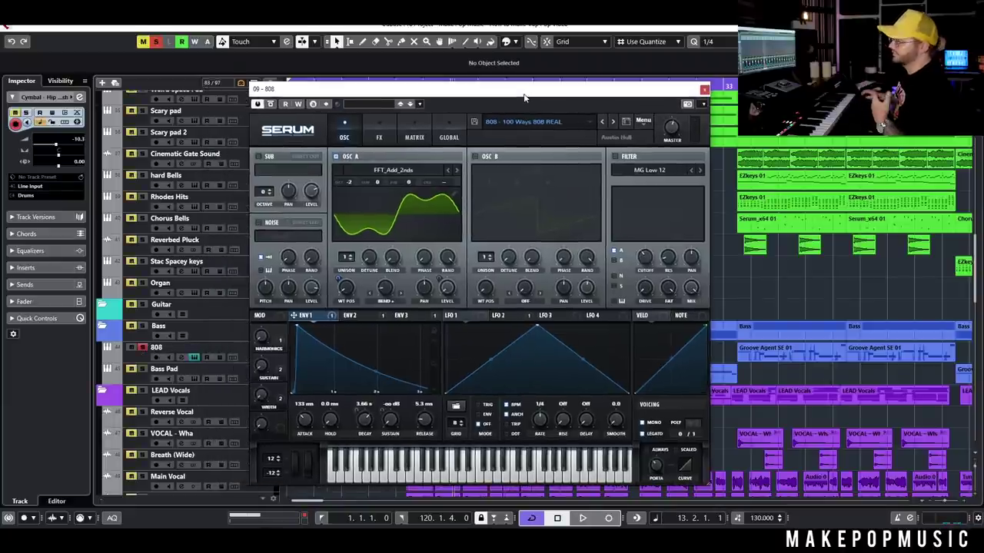
left_click(413, 218)
left_click(398, 226)
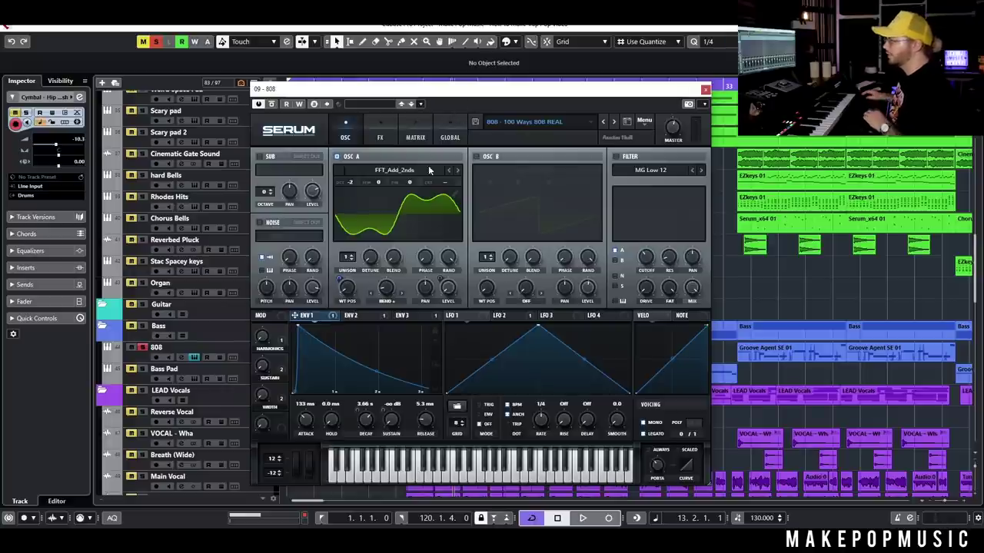
left_click(382, 138)
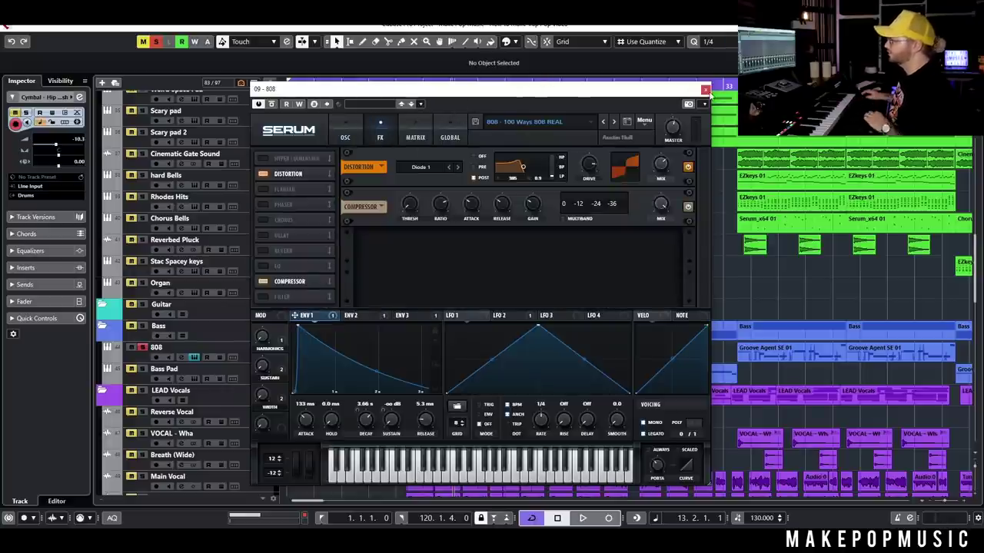
Return Serum to the oscillator page and audition the 808 with the Kick soloed
left_click_drag(696, 89, 782, 238)
left_click_drag(411, 84, 405, 85)
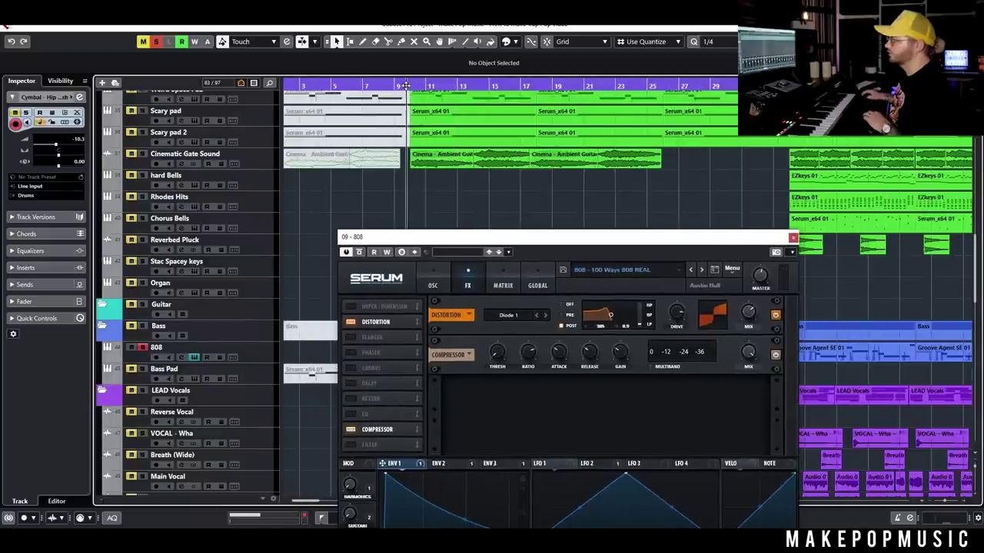
left_click(432, 286)
left_click_drag(460, 242, 471, 113)
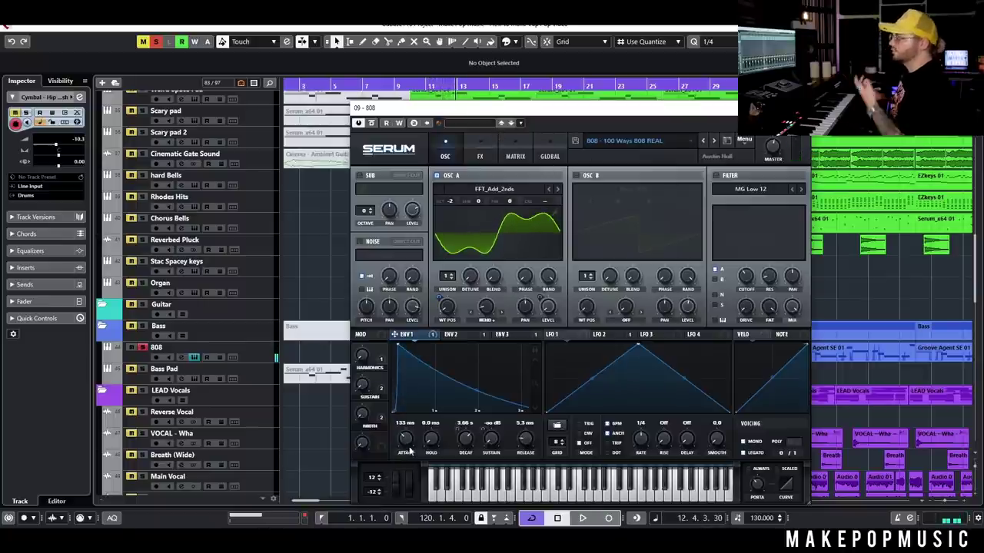
scroll(296, 247, "up", 10)
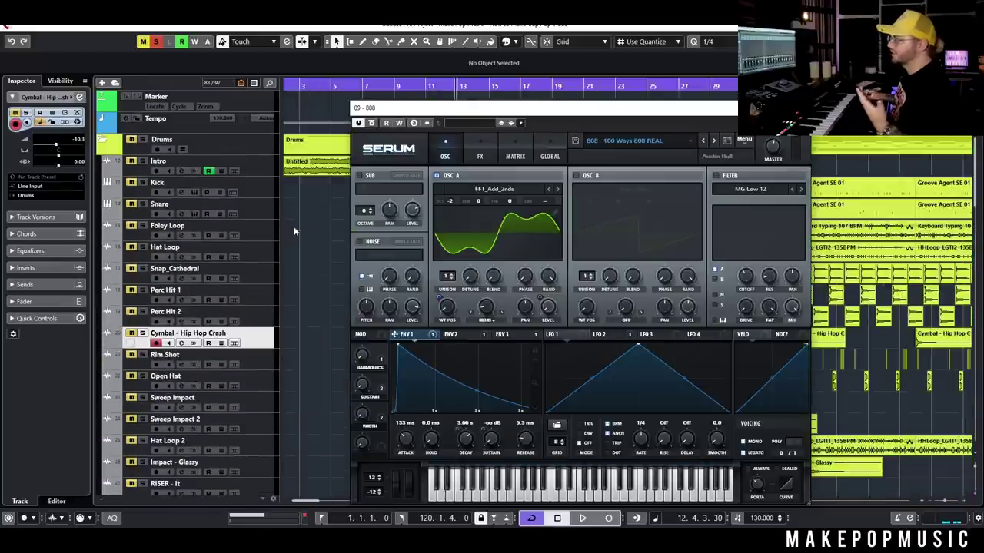
left_click(142, 182)
left_click_drag(428, 109, 418, 136)
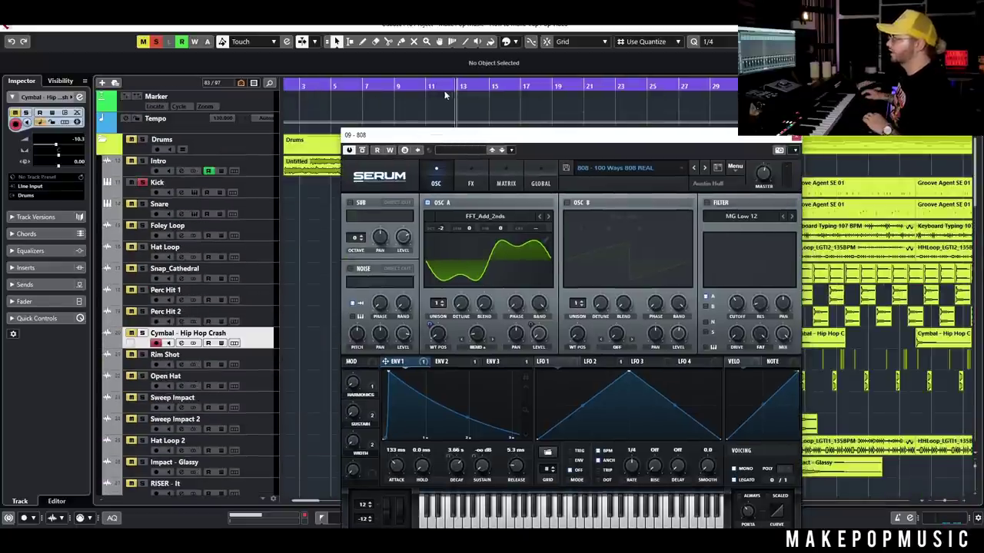
left_click_drag(444, 95, 430, 107)
left_click_drag(442, 141, 509, 80)
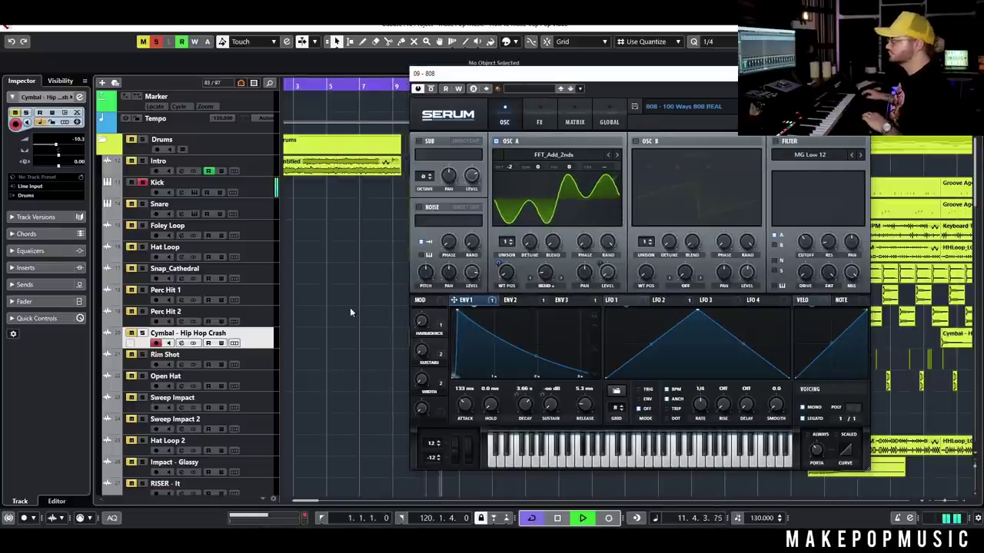
key("space")
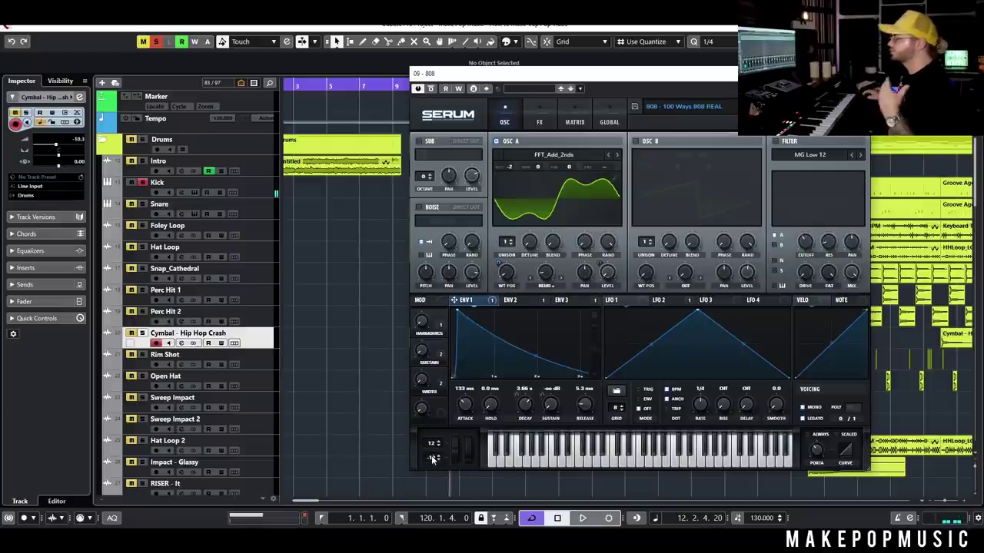
Close Serum, clear all solos and open the 808's Groove Agent part in the Key Editor
scroll(343, 368, "down", 10)
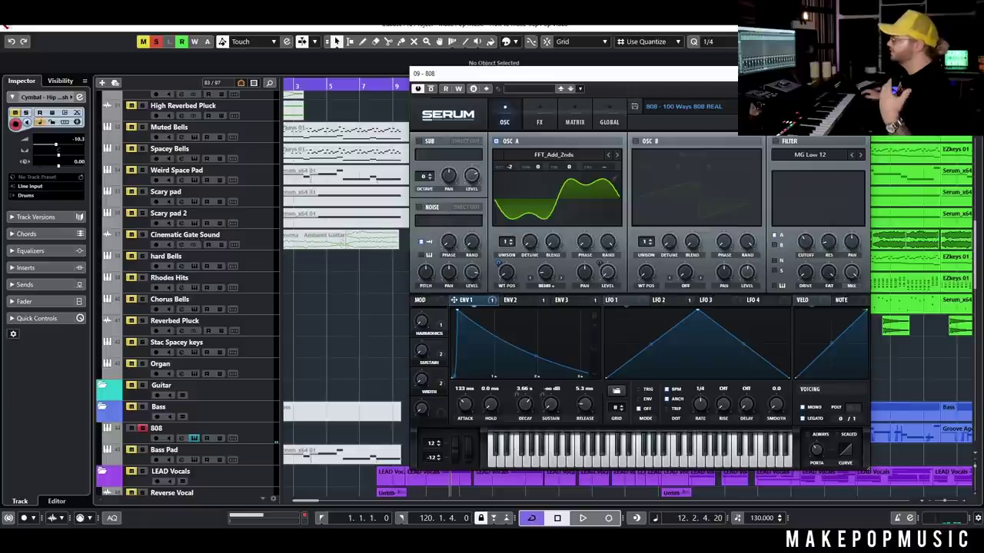
left_click(728, 73)
left_click(156, 42)
scroll(453, 231, "down", 5)
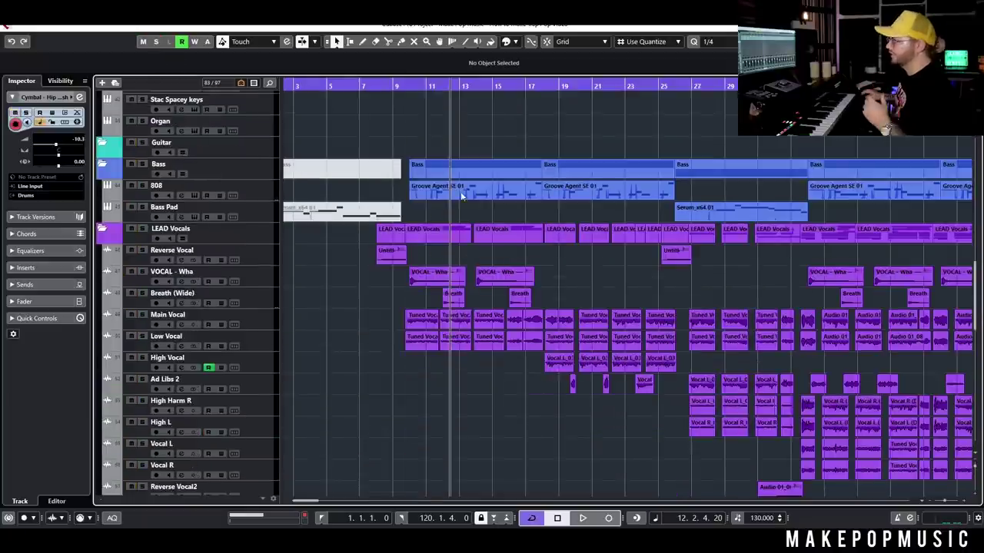
left_click(457, 191)
double_click(457, 192)
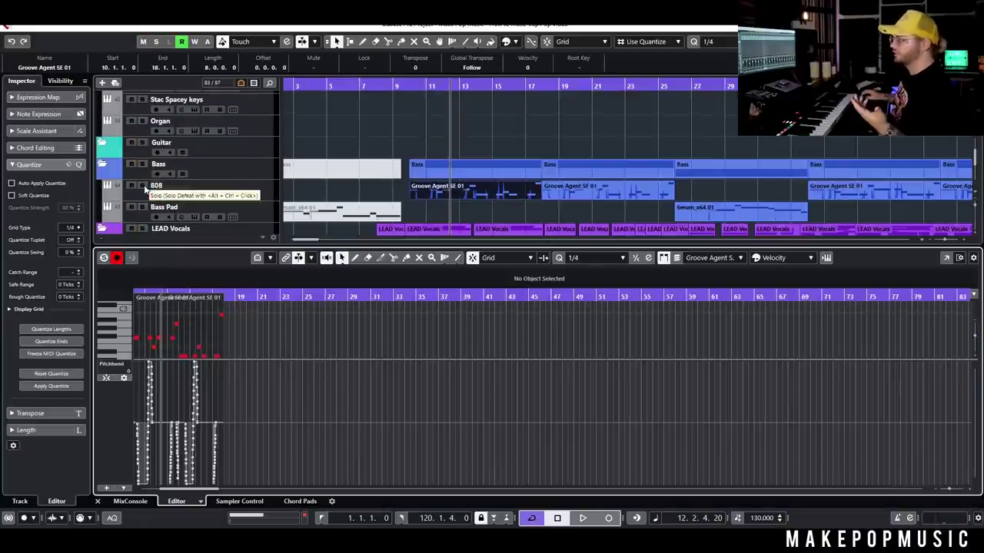
Solo the 808 and zoom the Key Editor in on the notes in bars 11–19
left_click(143, 185)
key("h")
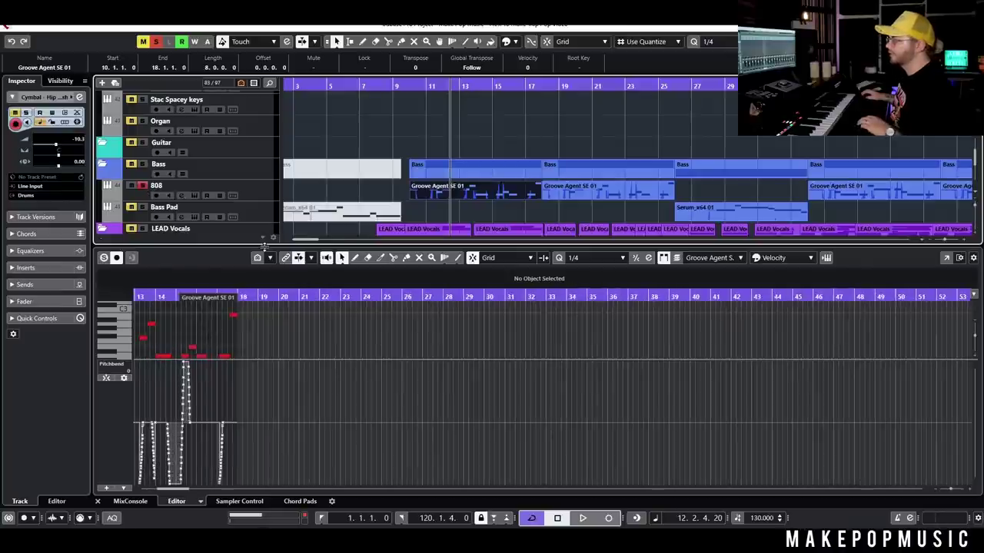
left_click_drag(264, 246, 264, 147)
key("h")
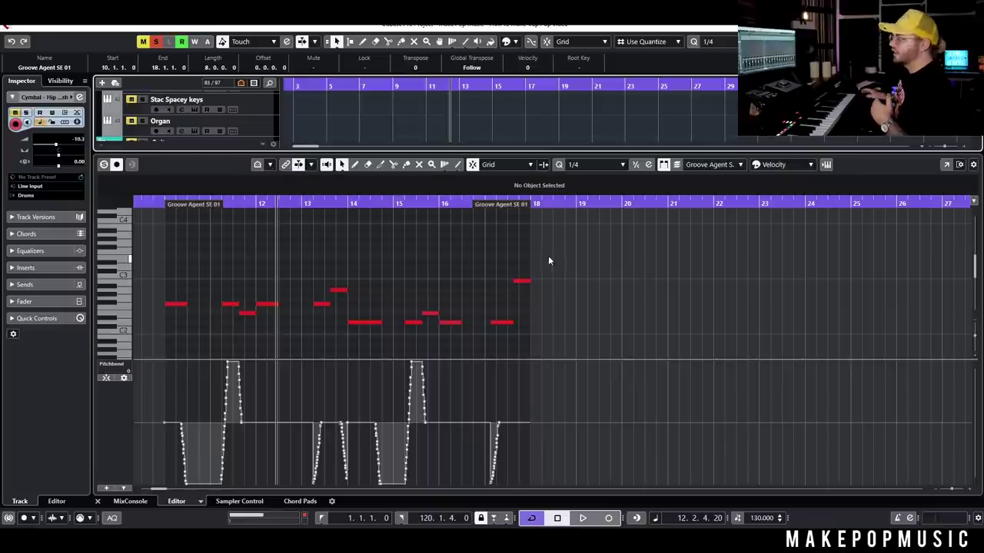
left_click(164, 221)
key("h")
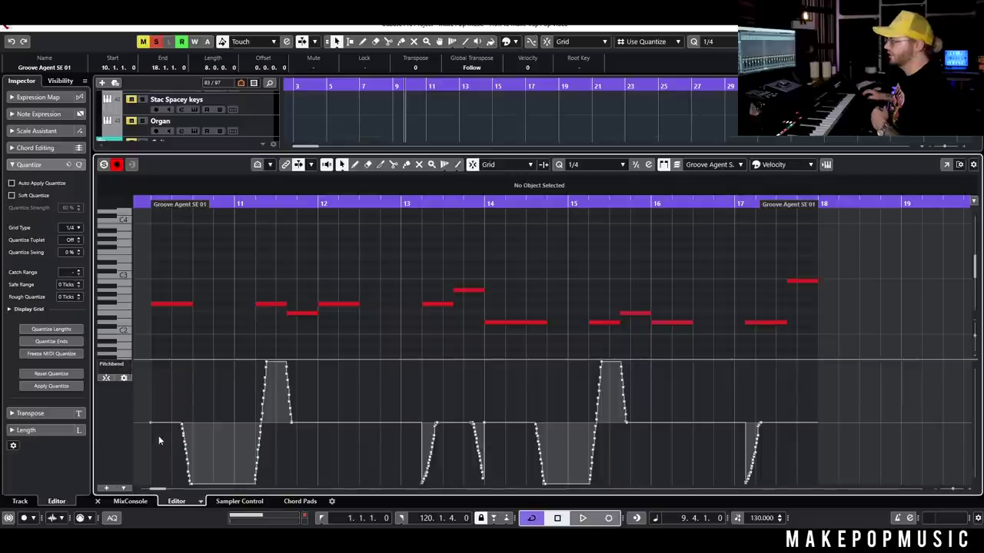
Play from bar 10, zoom out to bars 2–28 and close the Key Editor
left_click(152, 216)
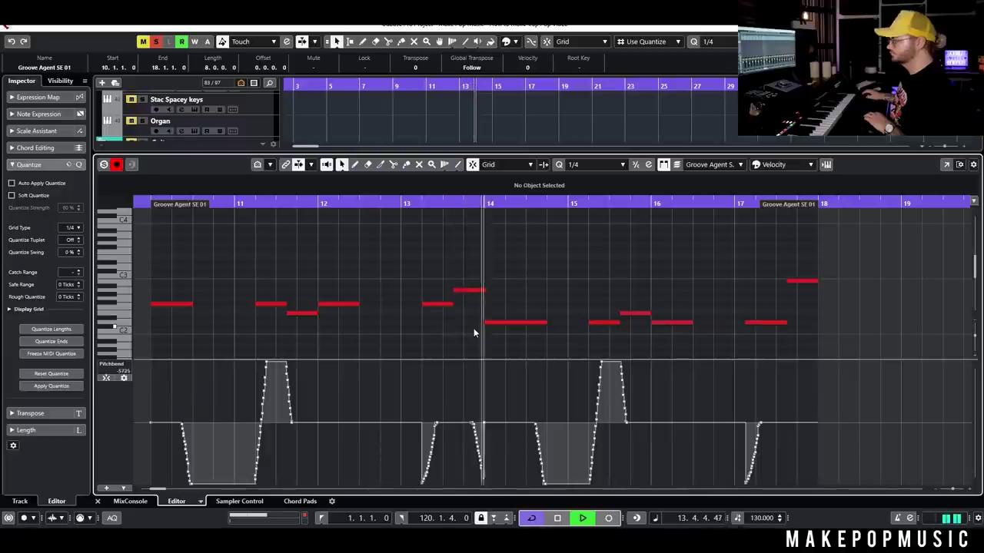
key("space")
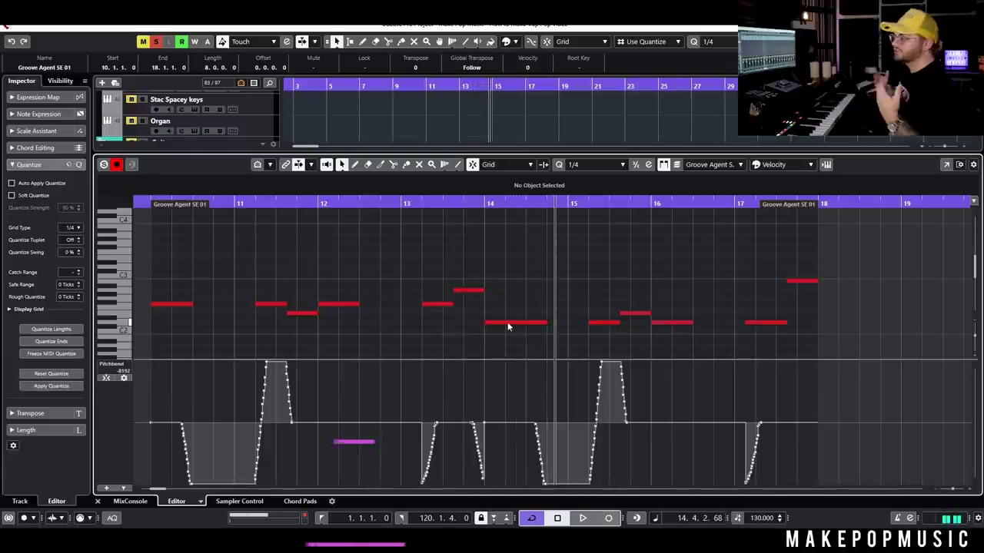
key("g")
key("g")
key("g")
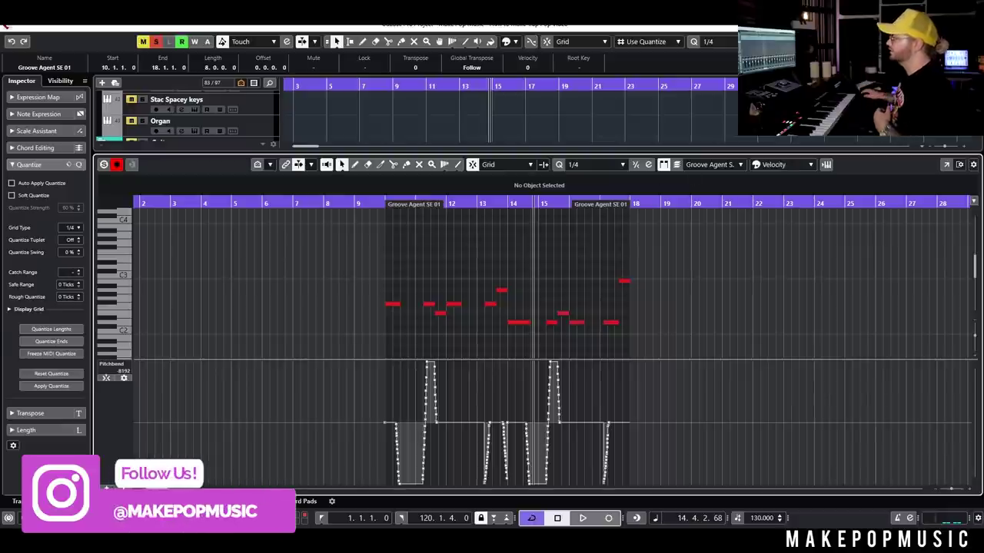
key("ctrl+e")
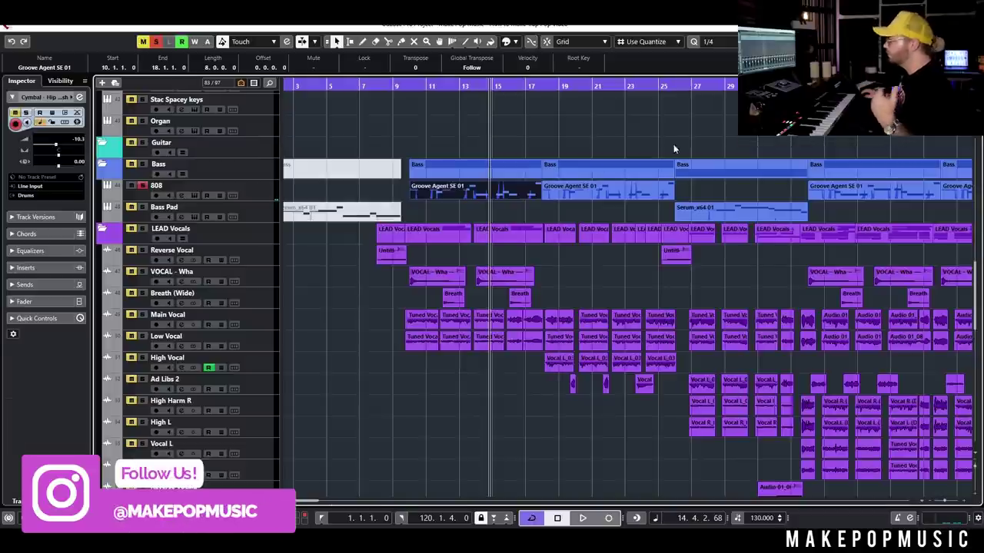
left_click(195, 197)
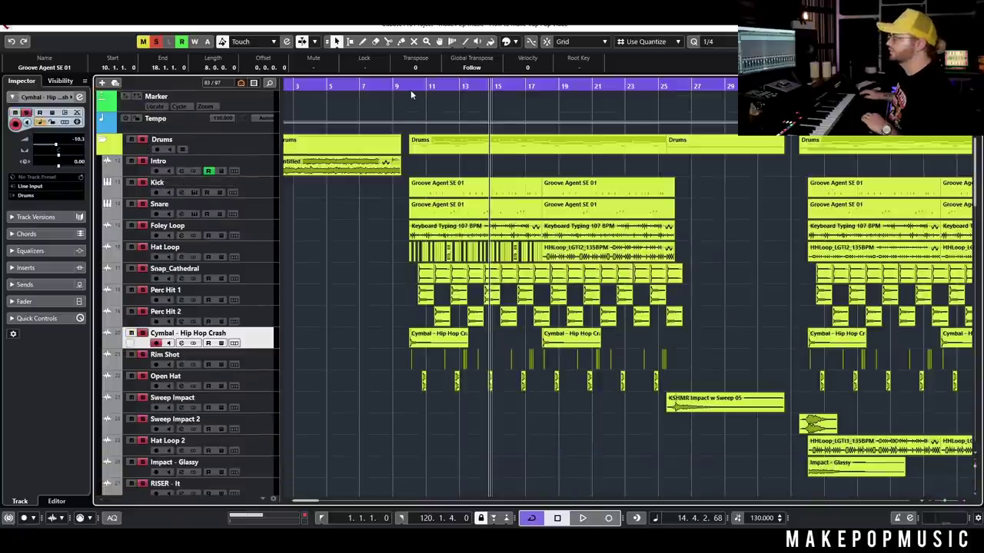
Stop playback, clear all solos and zoom in with the playhead back at bar 8
scroll(532, 232, "down", 15)
scroll(532, 232, "up", 4)
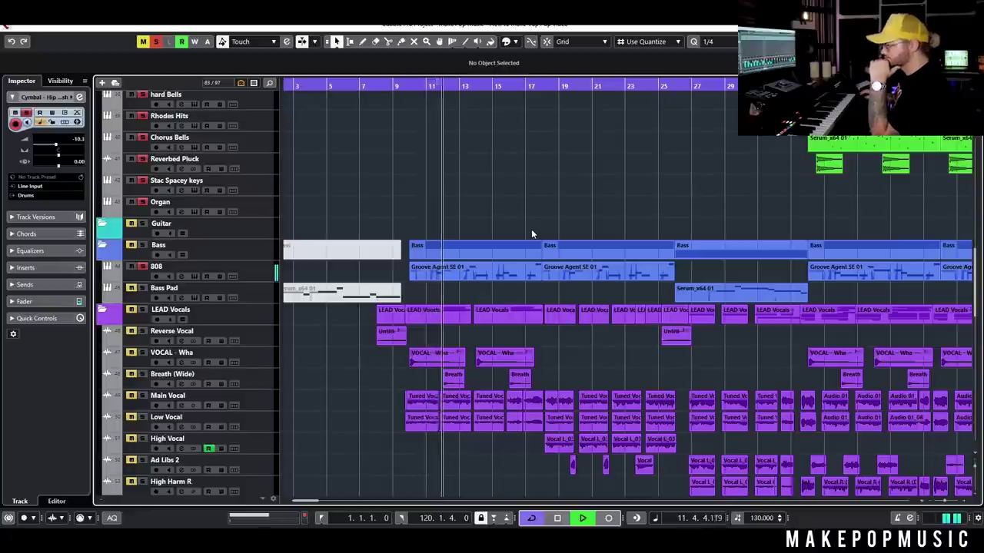
key("space")
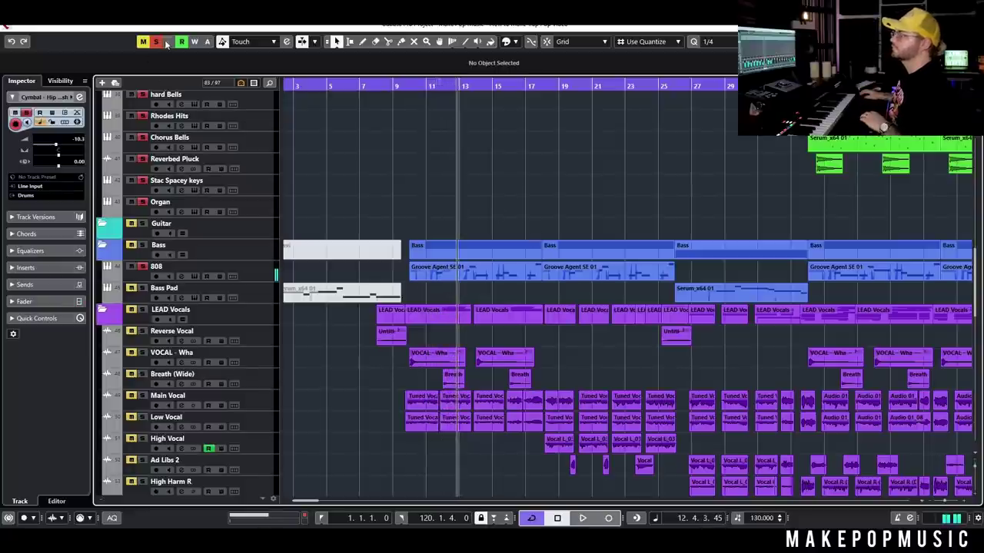
left_click(156, 42)
scroll(463, 176, "down", 4)
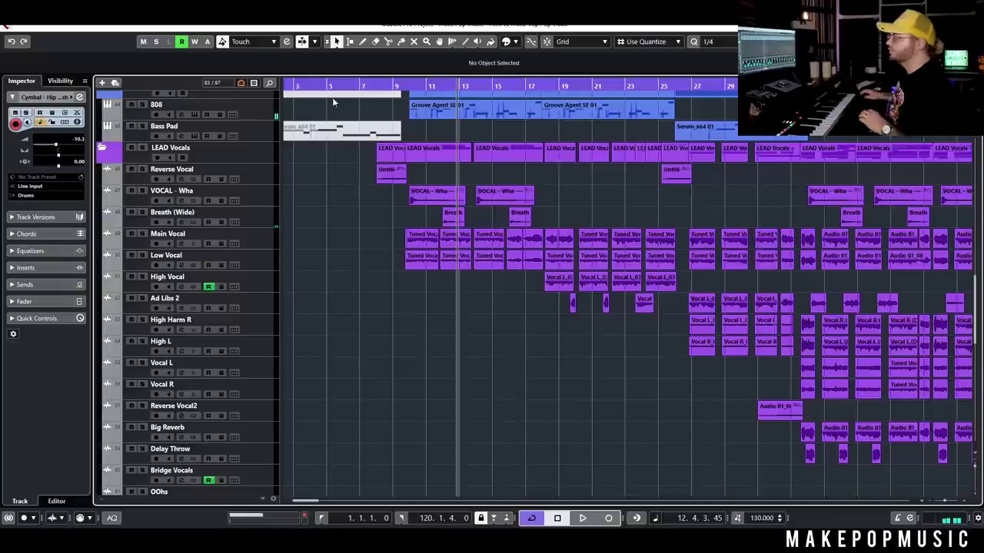
left_click(379, 85)
key("h")
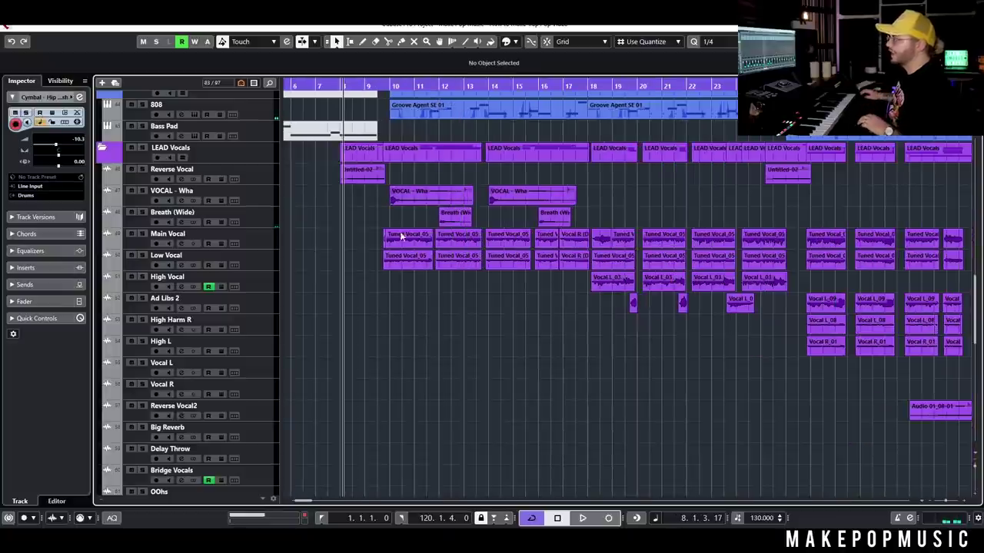
Solo the Reverse Vocal track and play from bar 8 with VOCAL - Wha selected
left_click(143, 169)
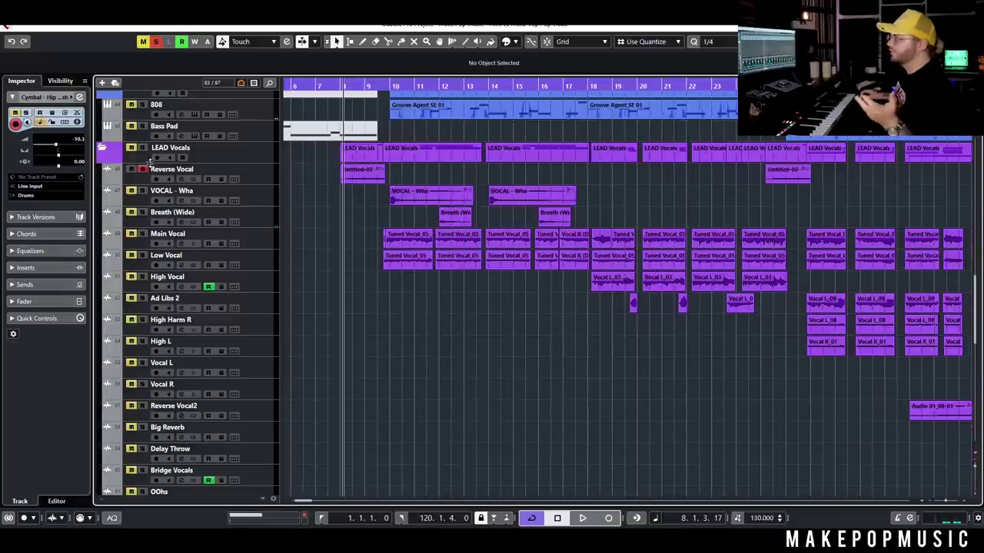
left_click(270, 195)
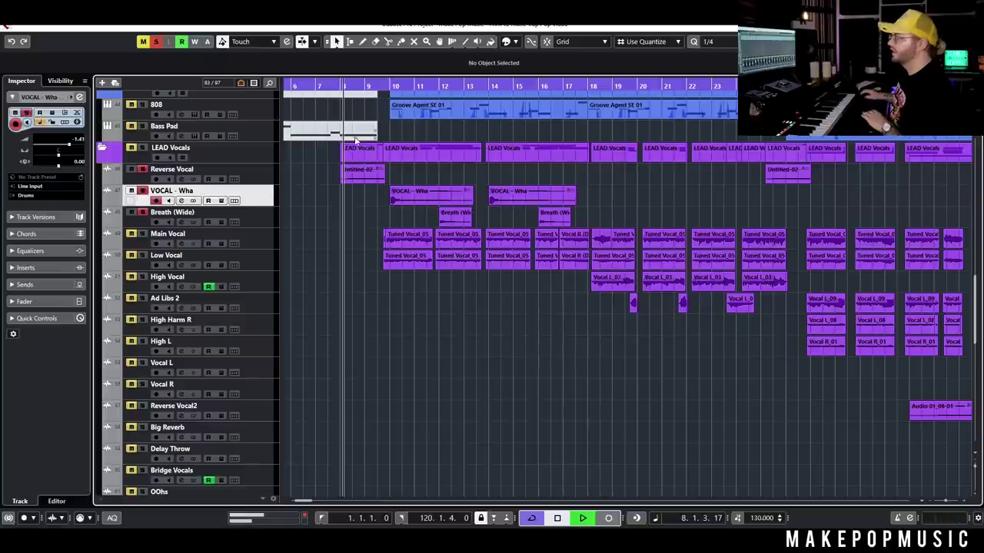
key("space")
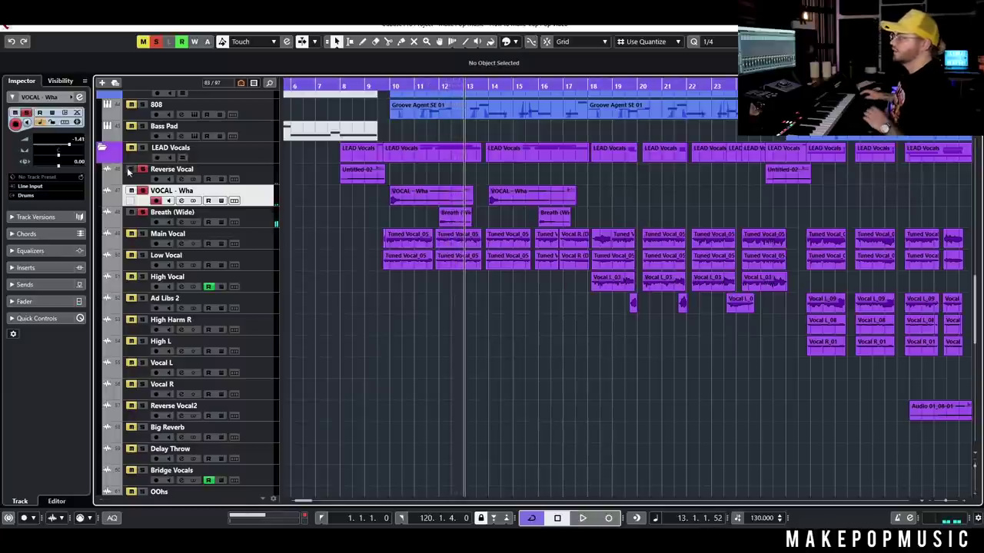
Unsolo Breath (Wide), then solo Main Vocal and open its channel settings
left_click(143, 212)
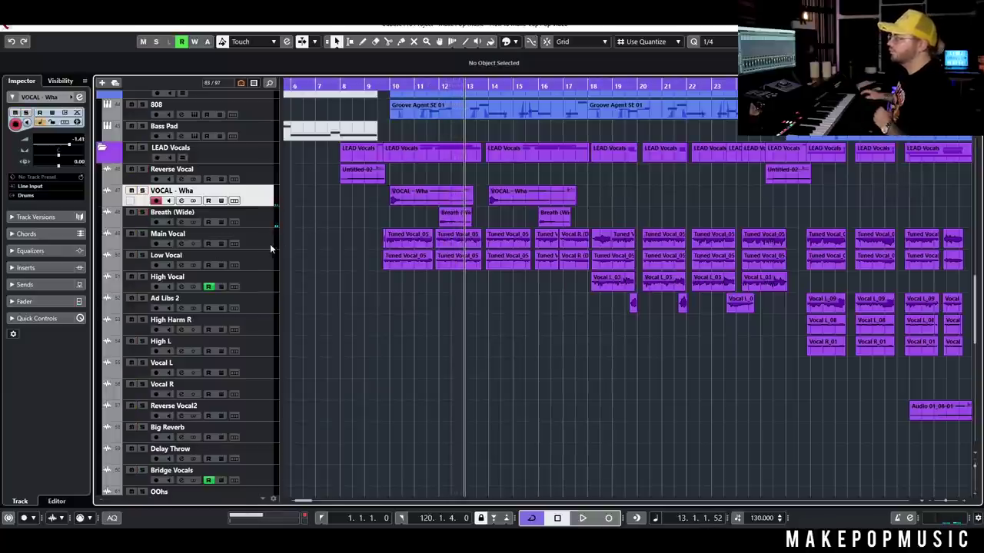
left_click(271, 246)
left_click(142, 234)
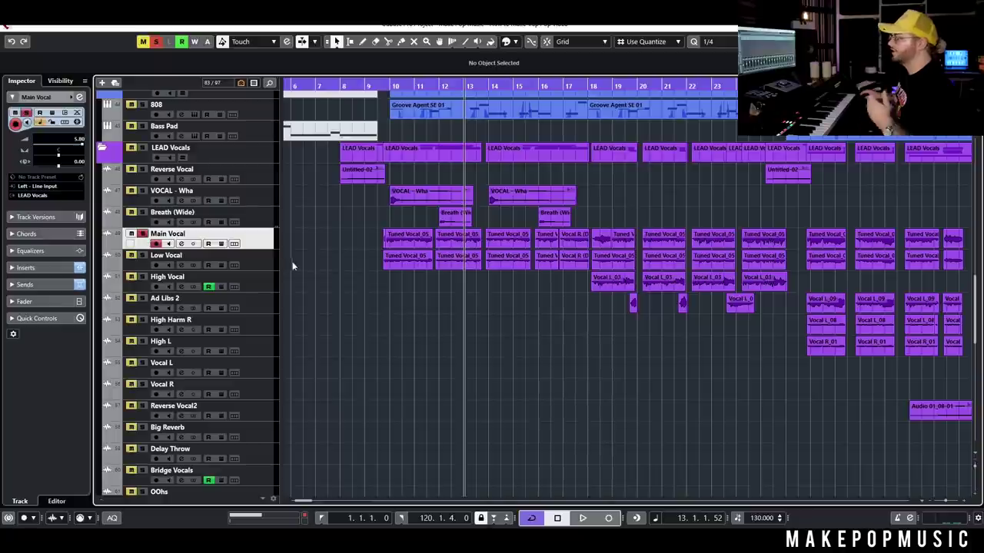
left_click(182, 244)
Reposition the Channel Settings window, adjust the zoom around bar 10 and start playback
left_click_drag(398, 82, 401, 108)
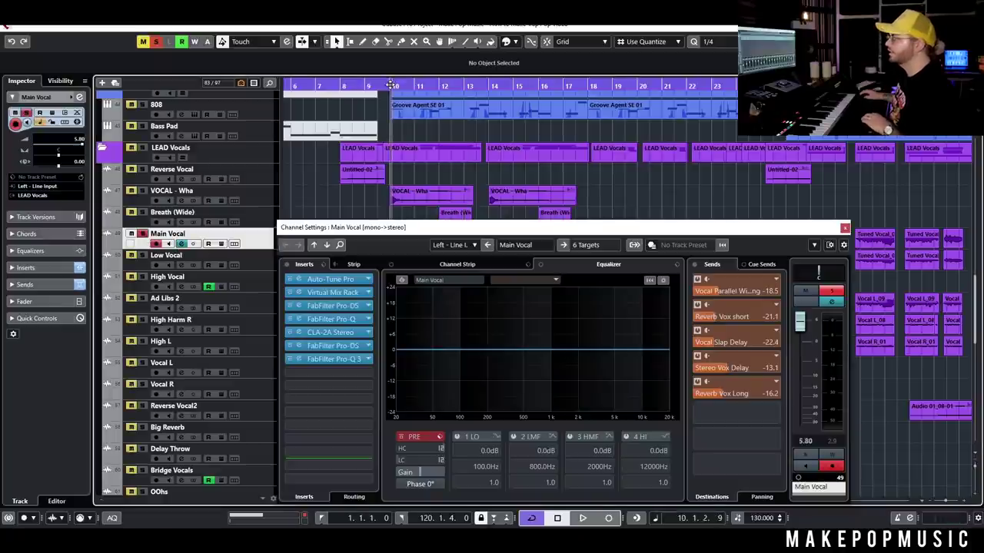
left_click_drag(428, 229, 465, 267)
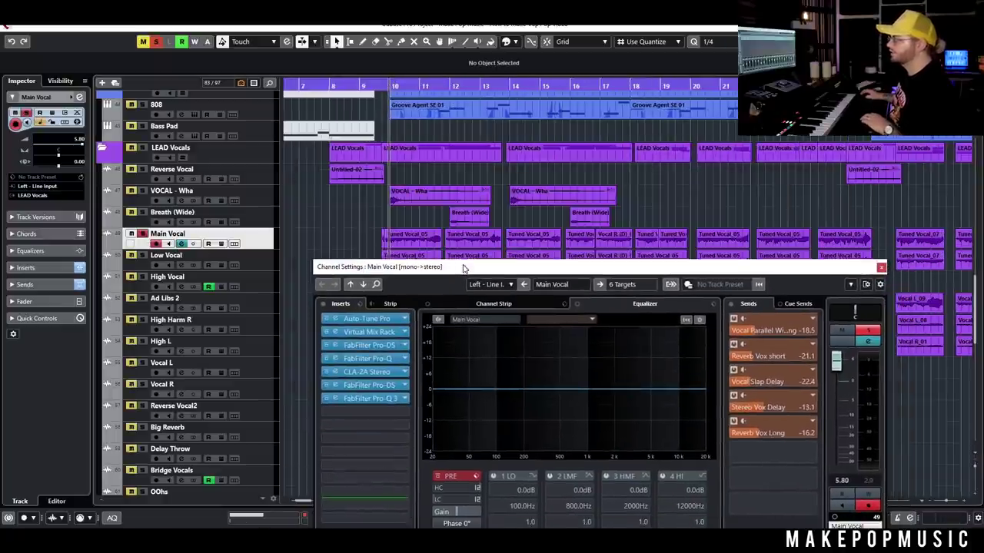
left_click_drag(383, 86, 385, 80)
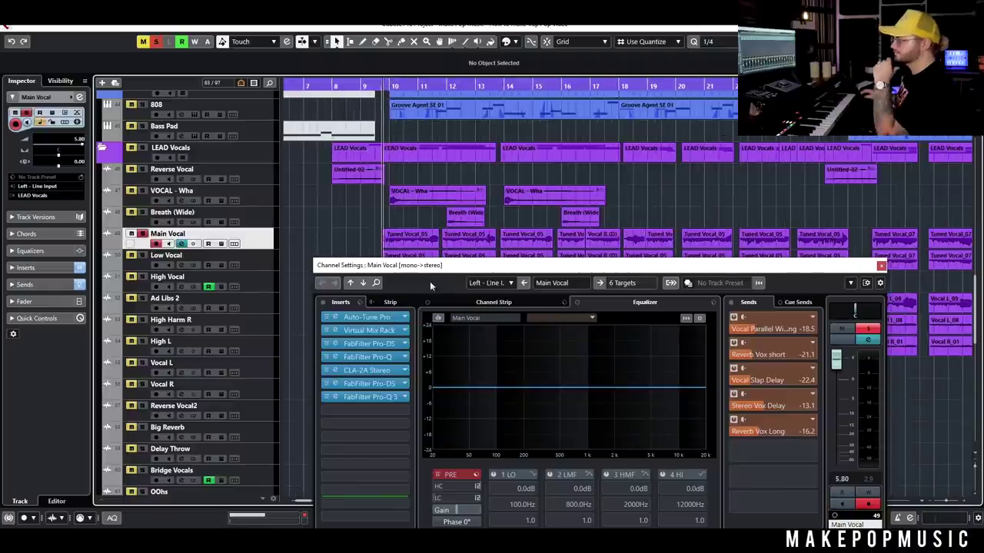
key("space")
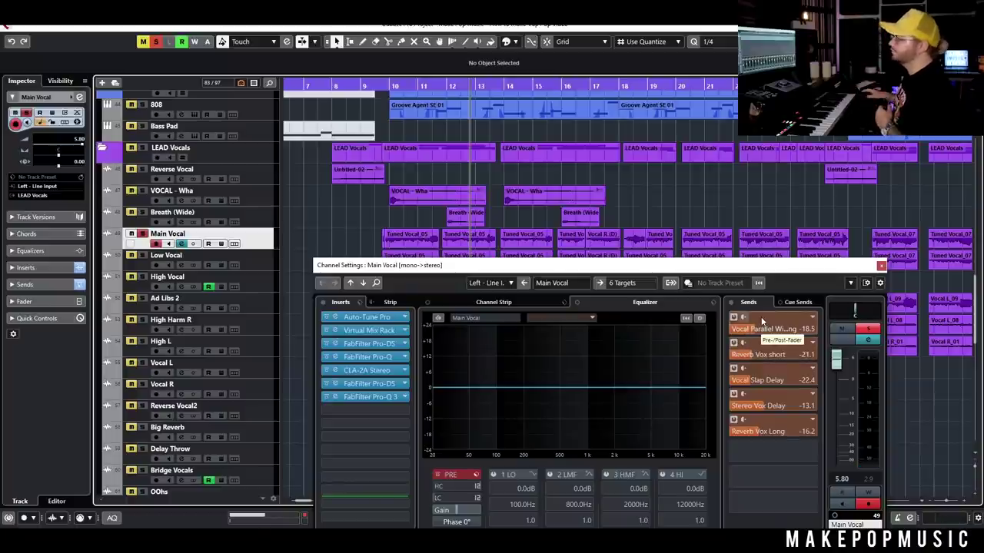
Open the Main Vocal's Virtual Mix Rack insert in its plugin editor
left_click(364, 331)
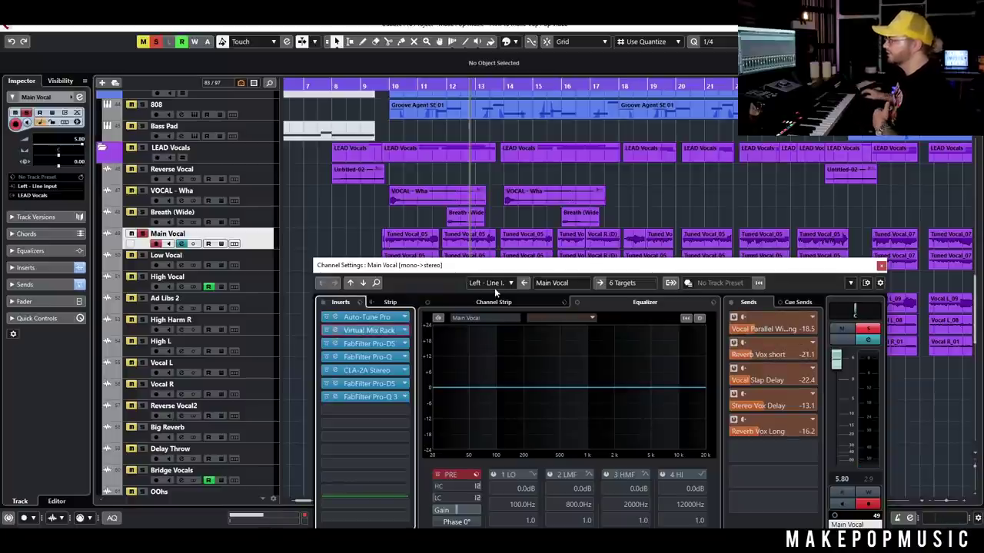
left_click(903, 184)
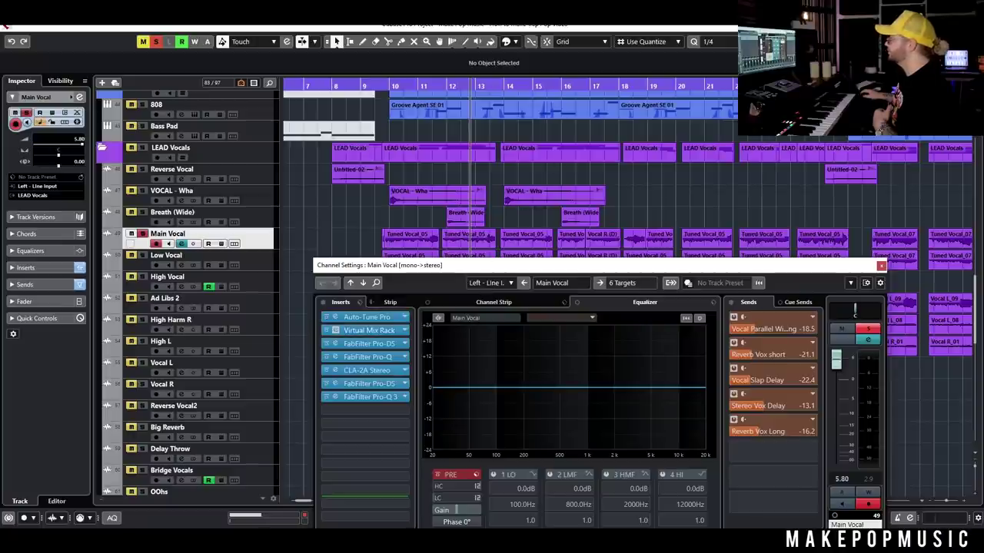
left_click(369, 331)
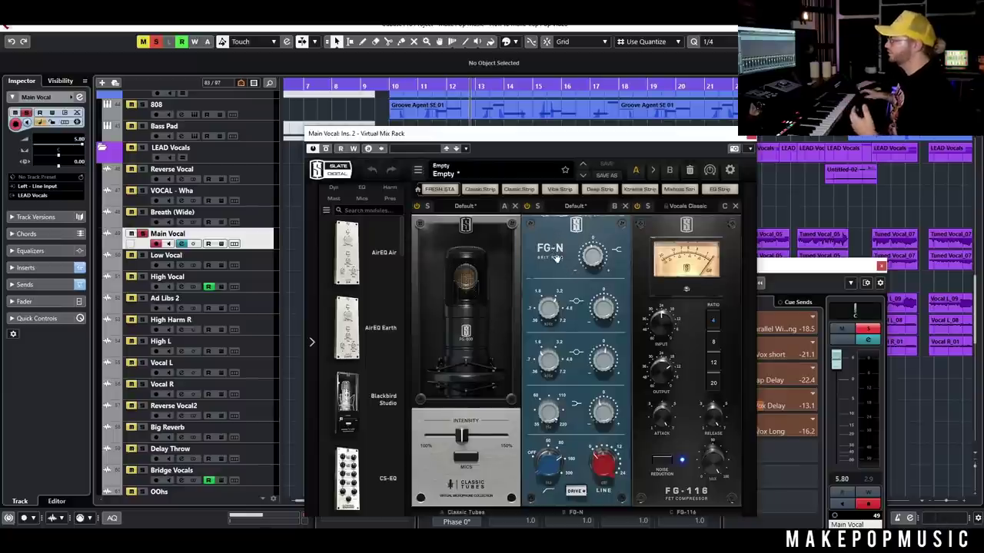
Close Virtual Mix Rack, peek at the FabFilter Pro-Q and Pro-Q 3 inserts, then close Channel Settings
left_click(751, 139)
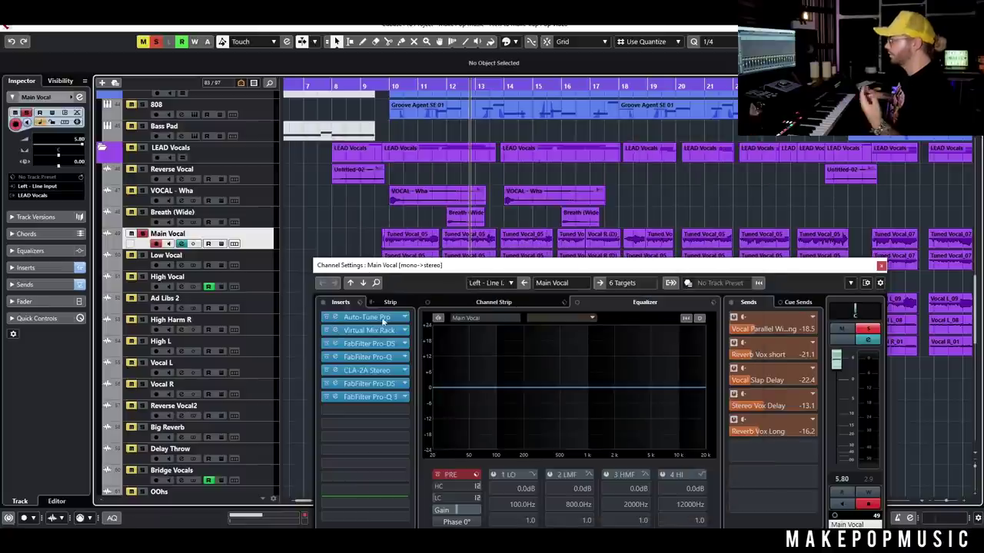
left_click(388, 359)
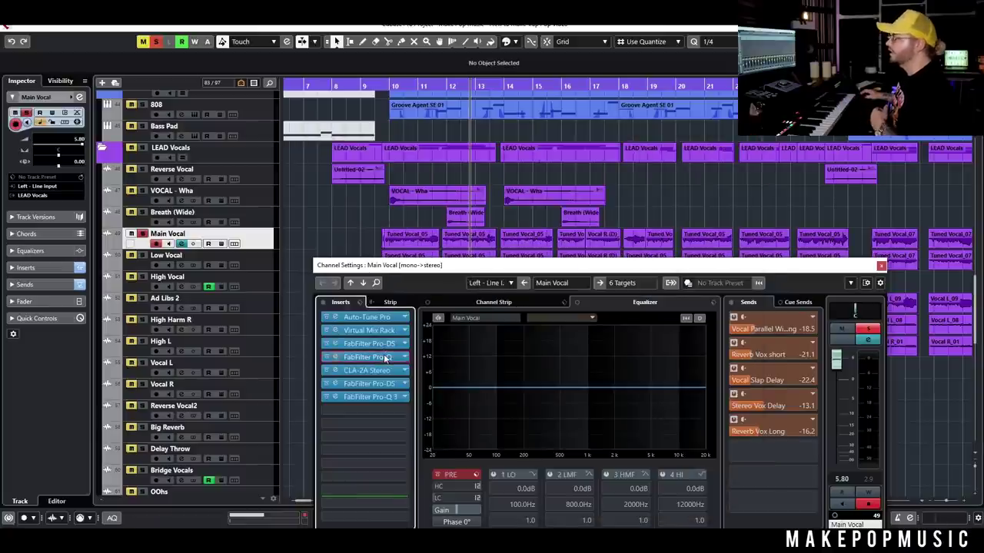
left_click(670, 138)
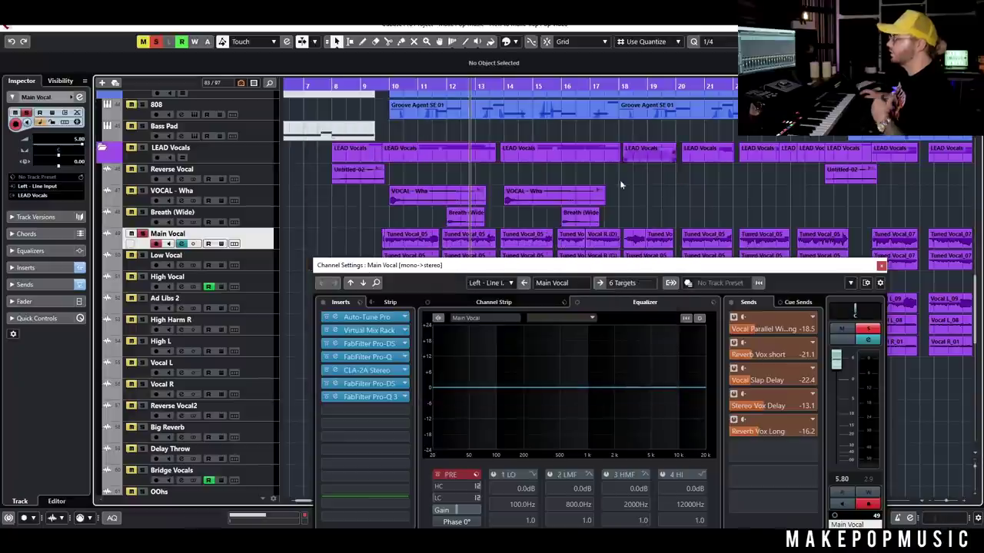
left_click(379, 399)
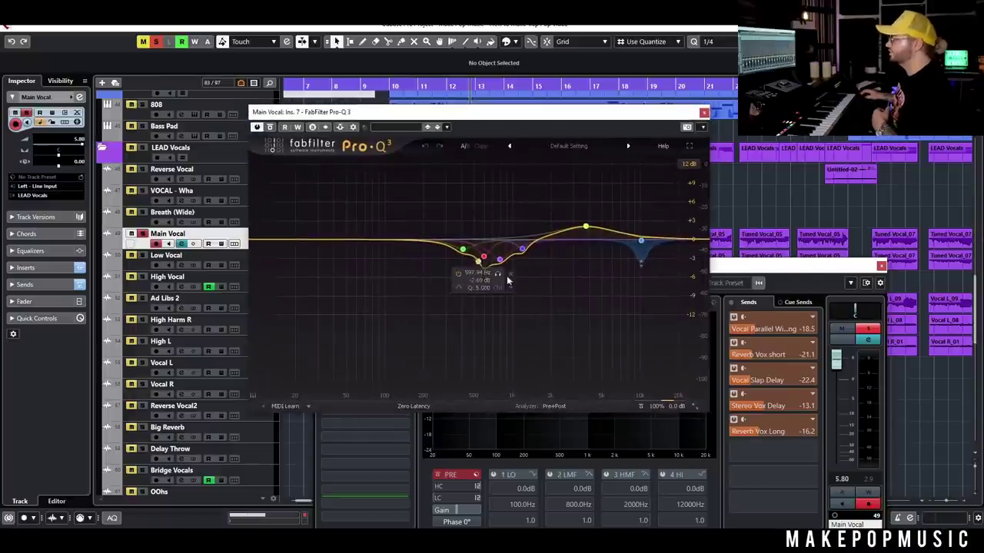
left_click(704, 113)
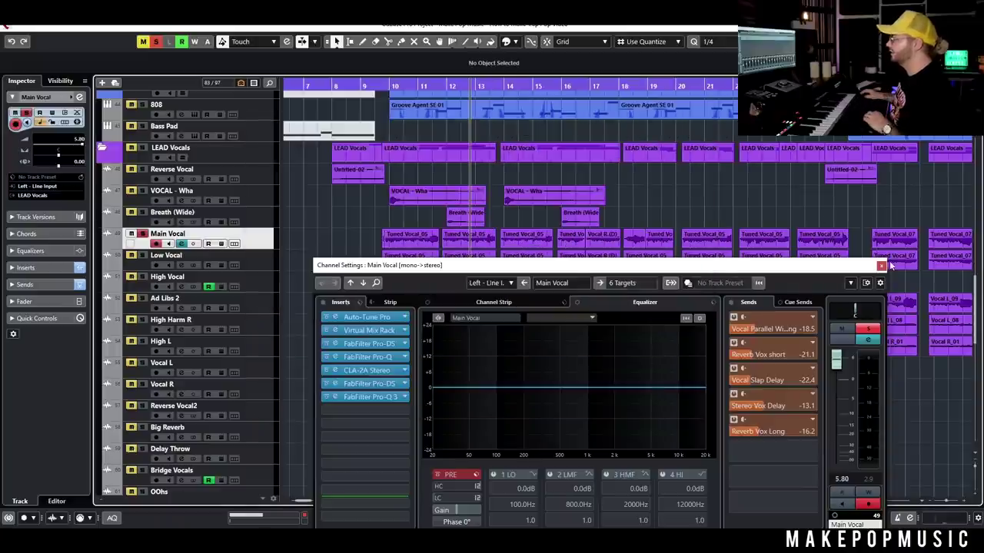
left_click(882, 266)
Move the solo from Main Vocal to Low Vocal, open its channel settings and play it back
scroll(419, 319, "down", 3, "ctrl")
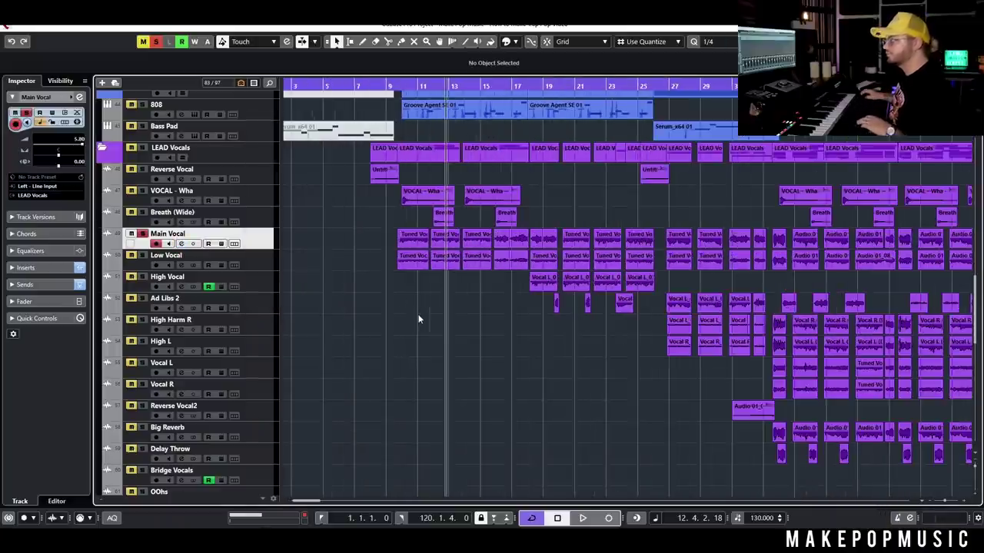
left_click(141, 234)
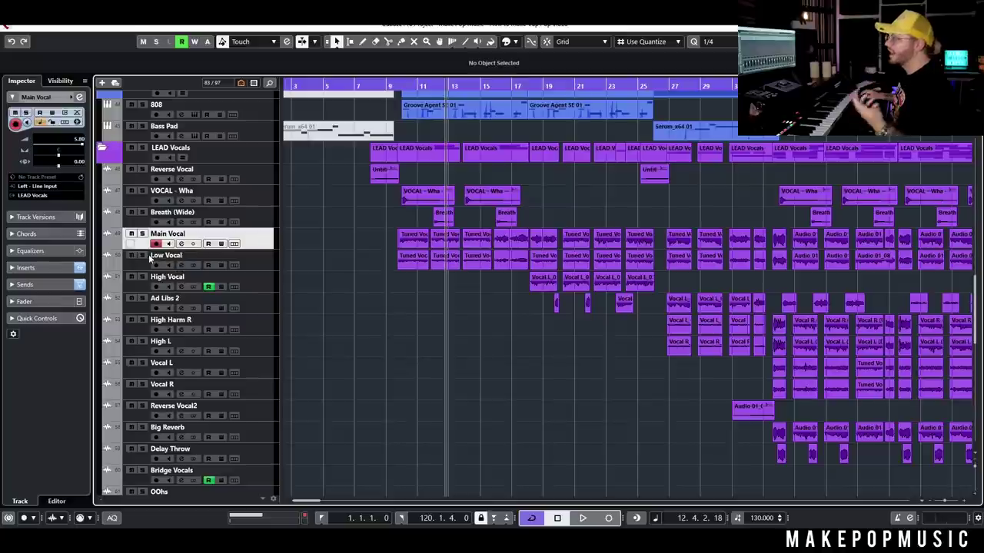
left_click(141, 255)
left_click(270, 263)
left_click(181, 265)
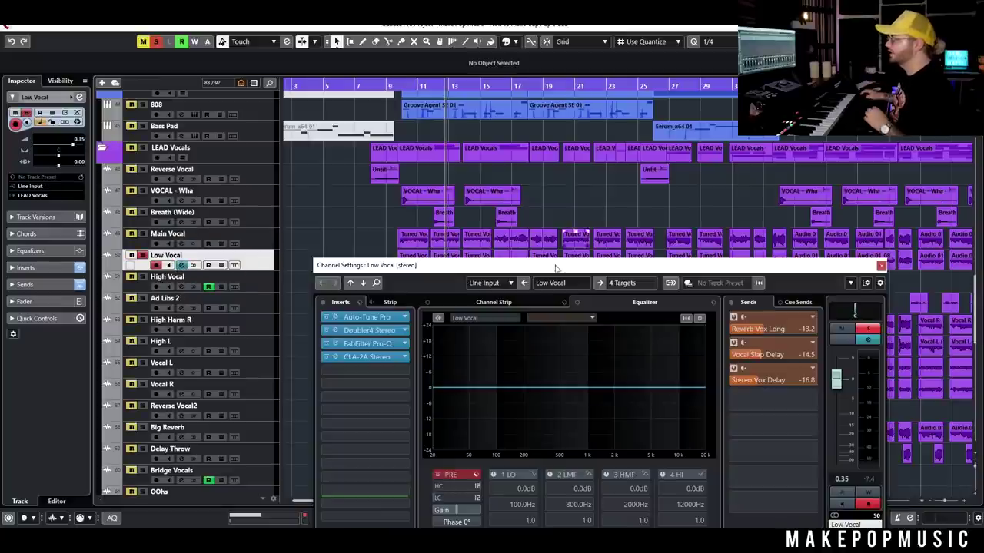
key("h")
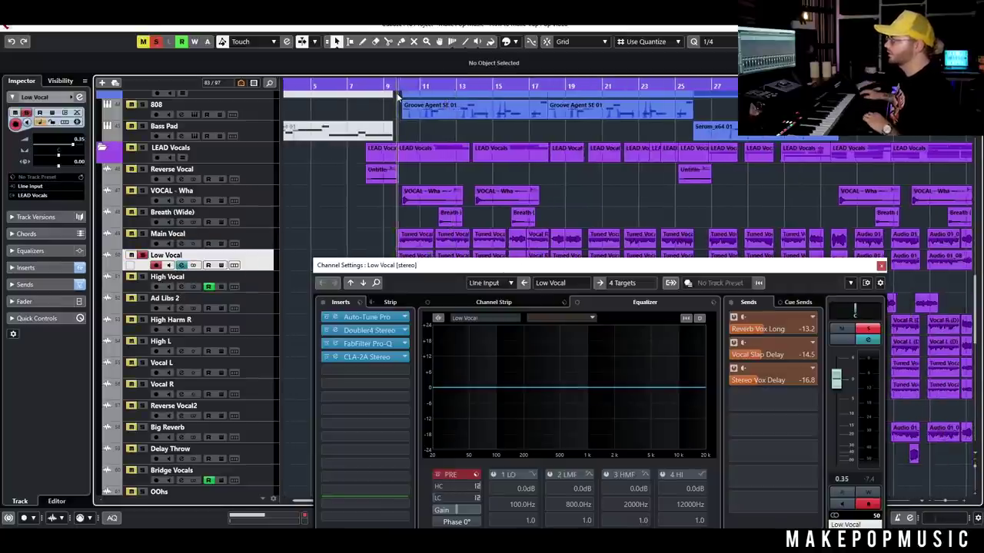
key("space")
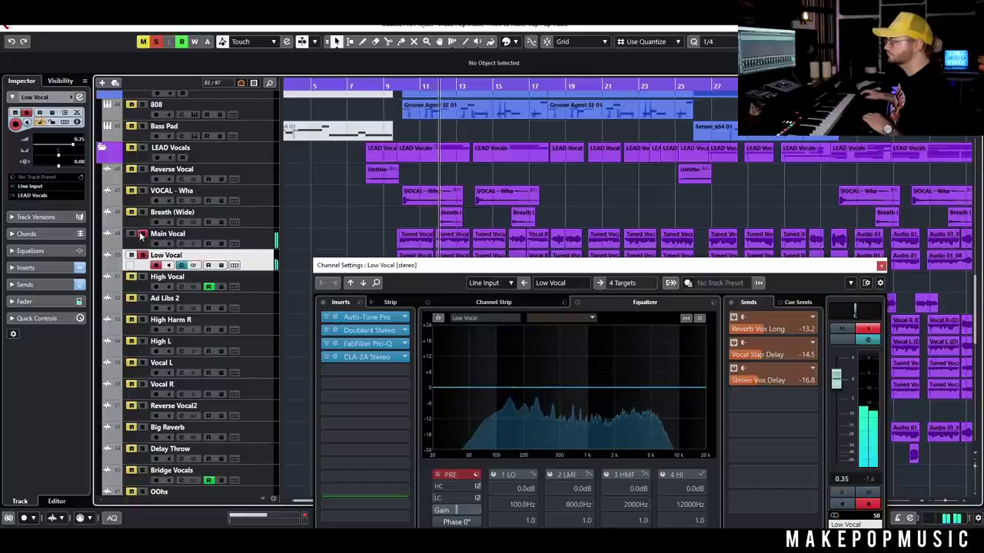
Close Low Vocal's settings, stop playback, unsolo it and zoom in around bars 16–23
key("e")
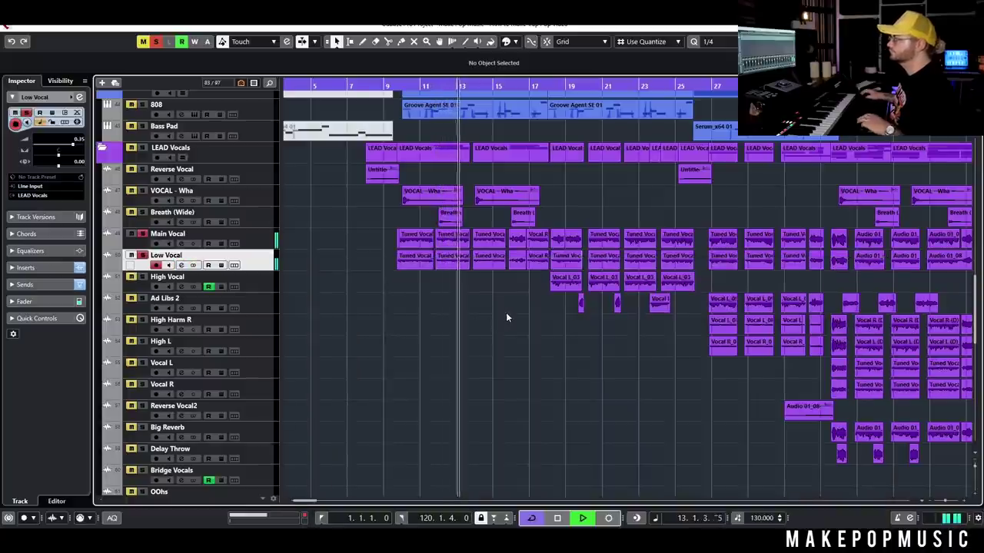
key("g")
key("space")
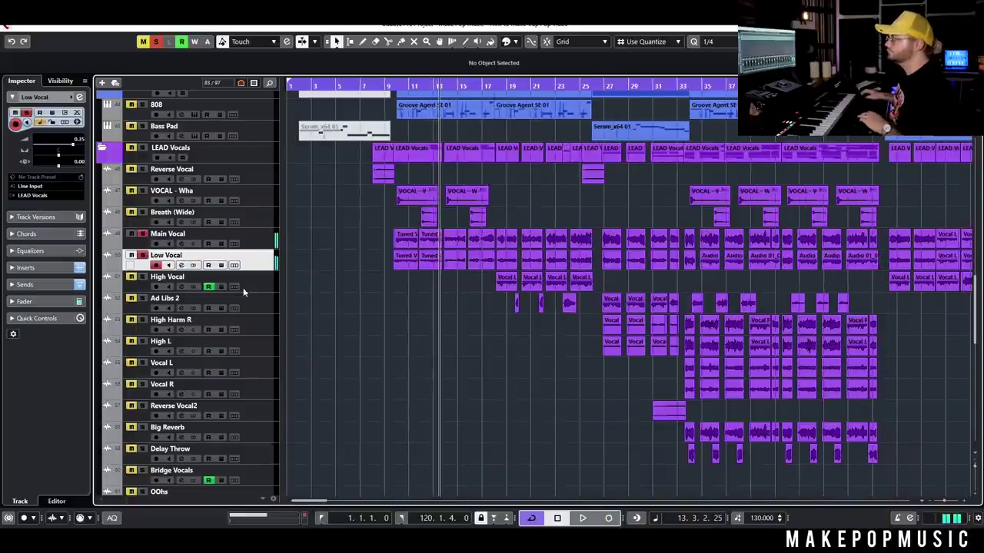
left_click(141, 255)
key("g")
key("g")
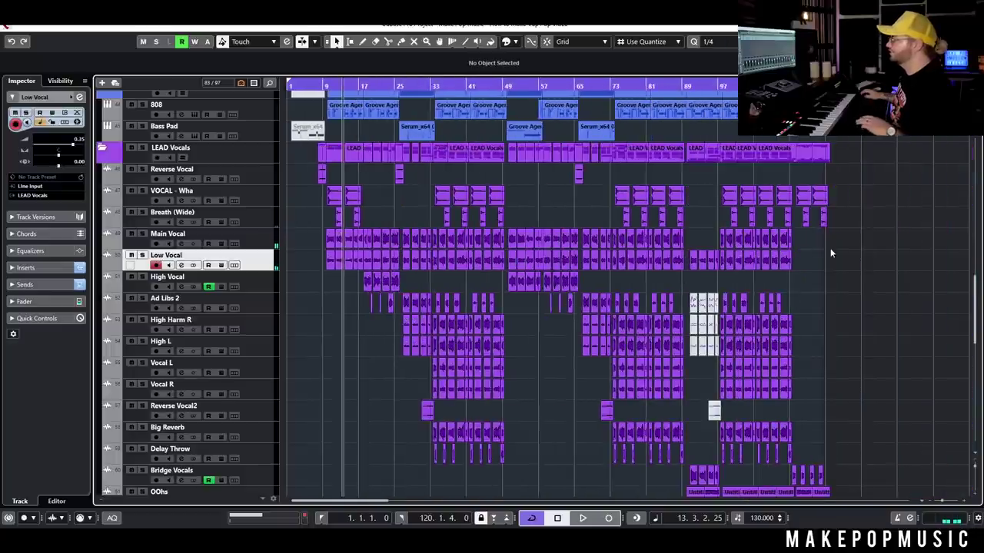
left_click(220, 261)
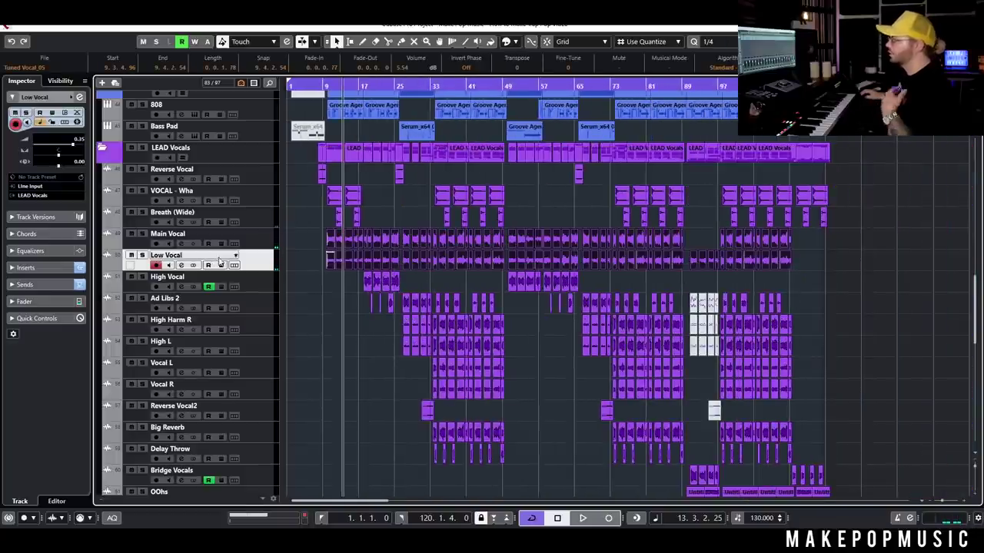
left_click(346, 308)
key("h")
key("h")
key("h")
key("h")
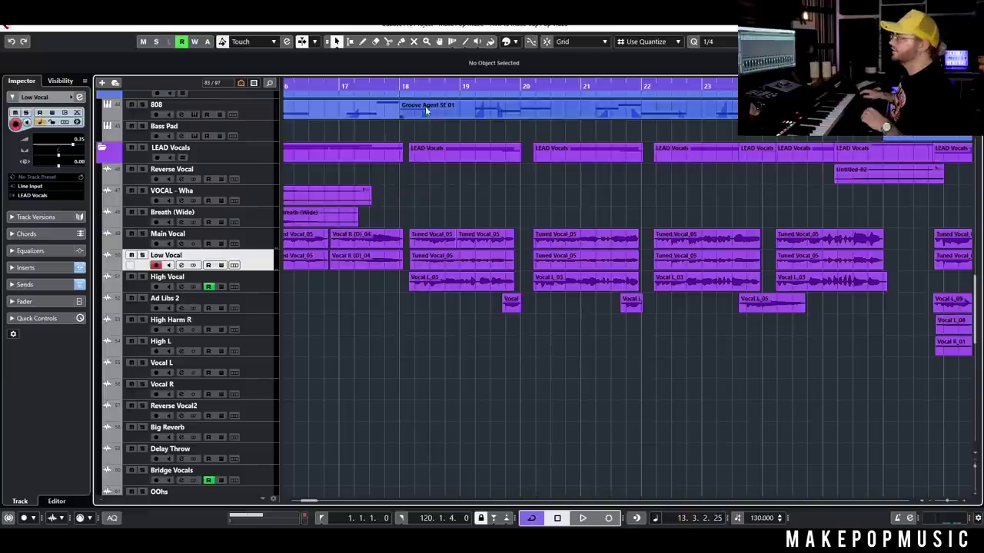
Solo High Vocal, play from bar 18 while viewing its channel settings, then close them and stop
left_click(401, 86)
left_click(142, 278)
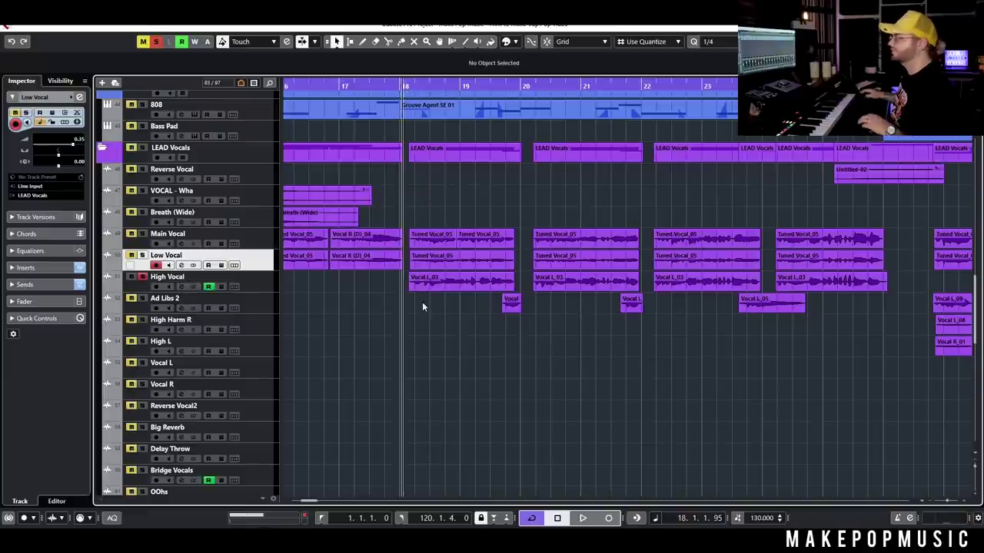
key("g")
key("g")
key("g")
key("space")
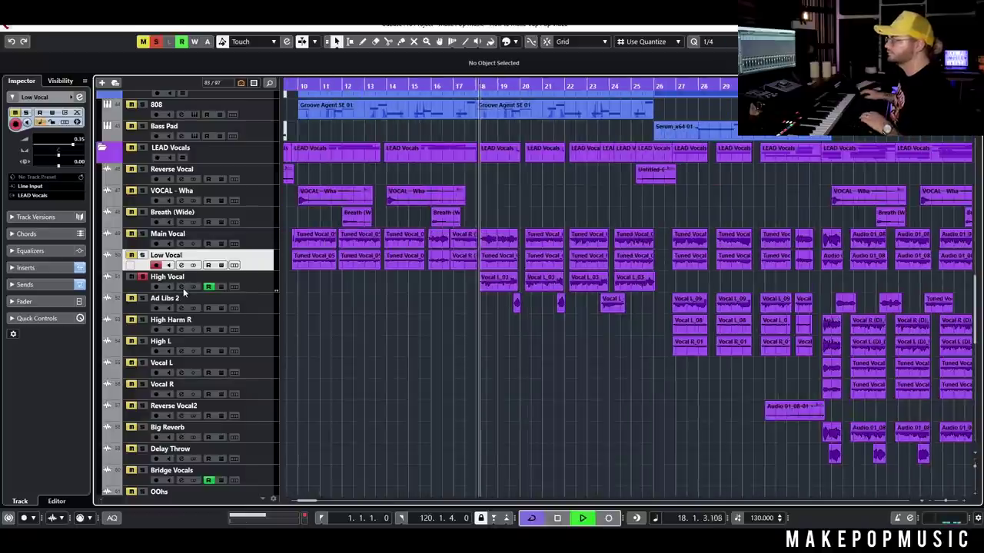
left_click(183, 287)
left_click_drag(406, 269, 410, 206)
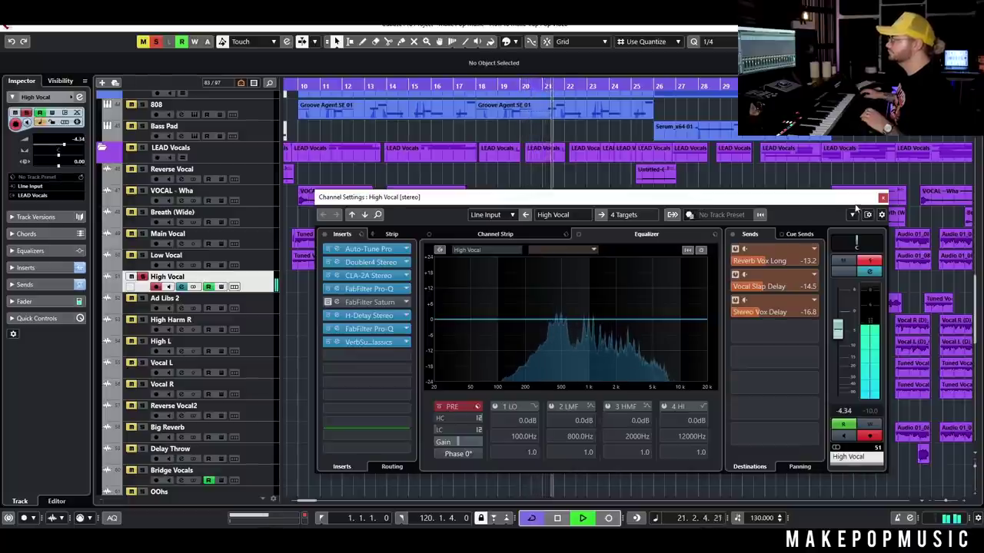
left_click(882, 197)
key("space")
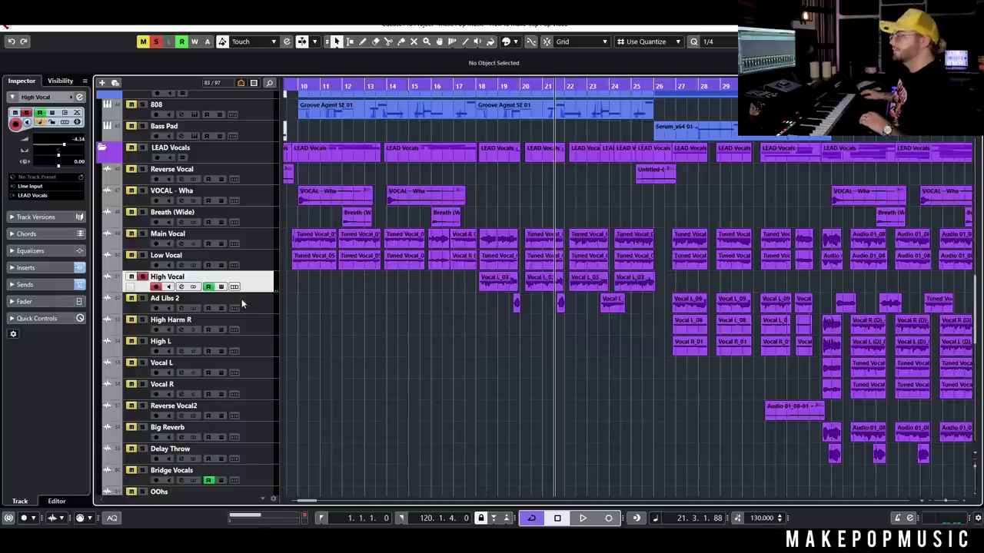
Swap the High Vocal solo for the LEAD Vocals folder and play from bar 17, then bar 19
left_click(142, 277)
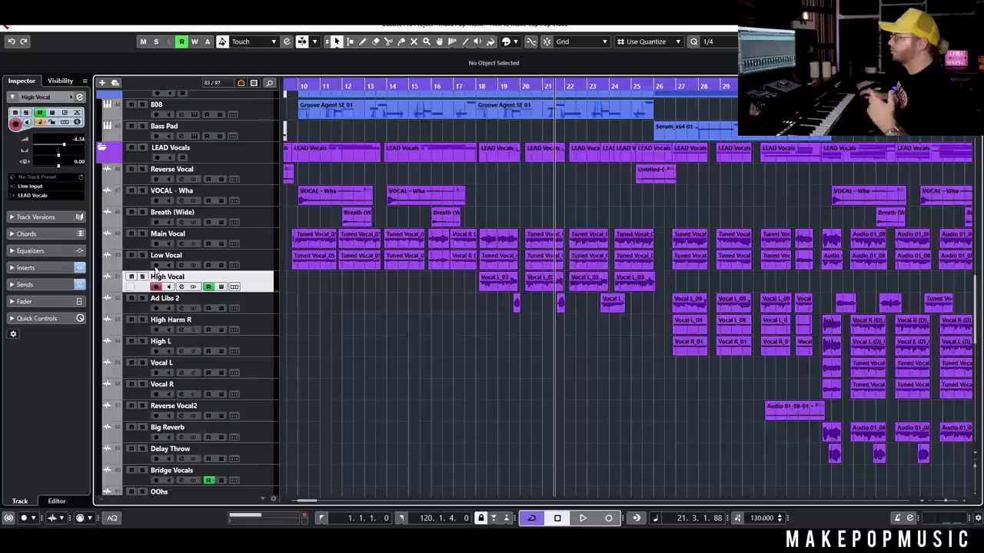
left_click(473, 85)
key("h")
left_click(143, 149)
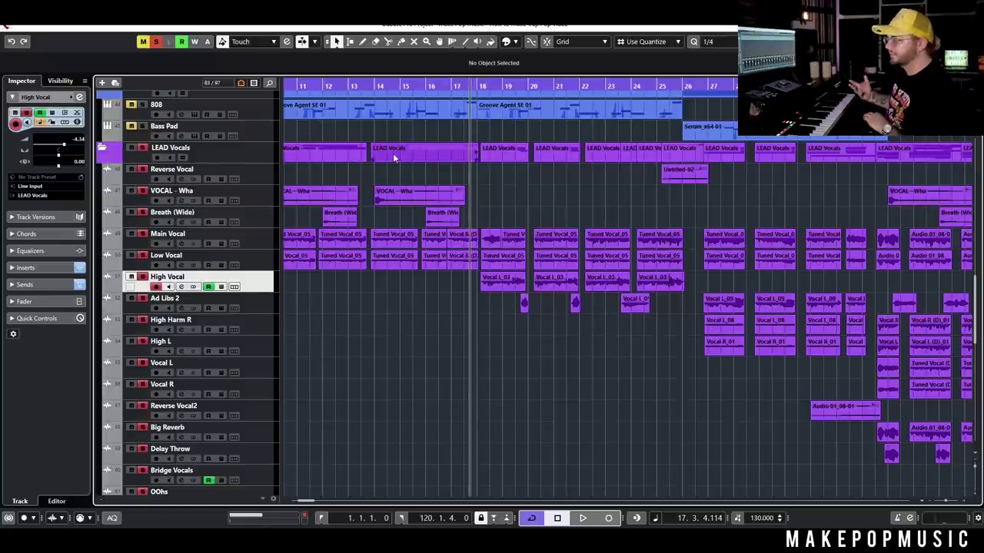
key("space")
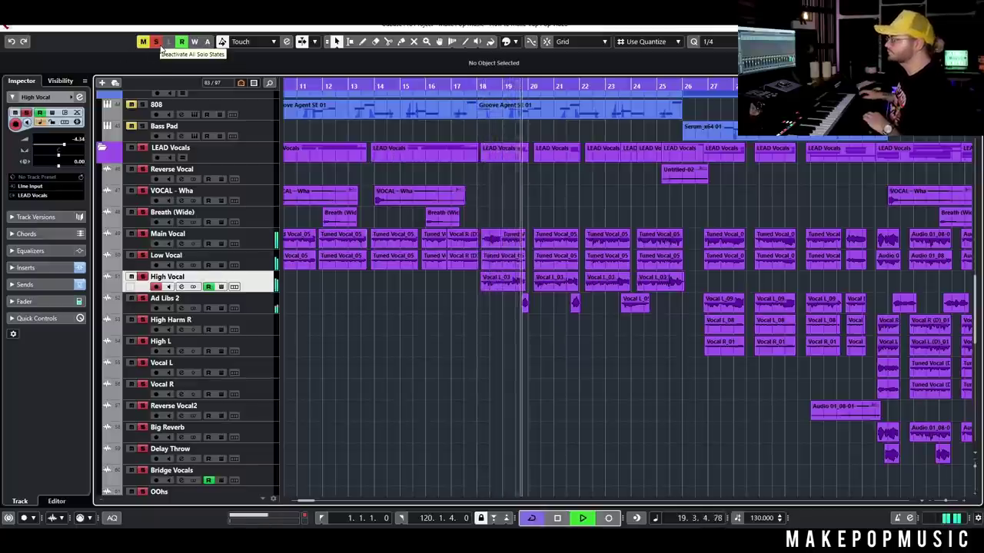
key("space")
left_click(519, 86)
key("space")
left_click(184, 307)
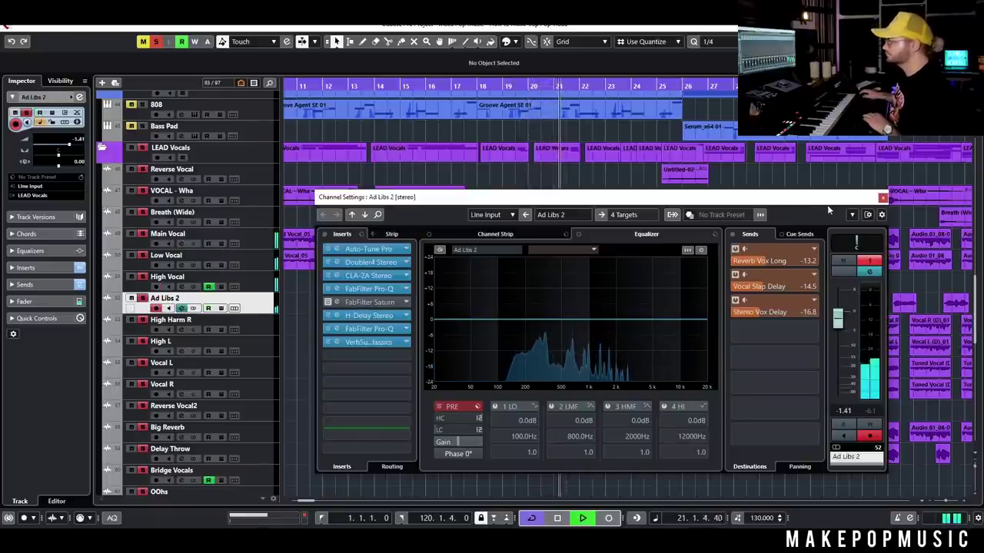
left_click(882, 197)
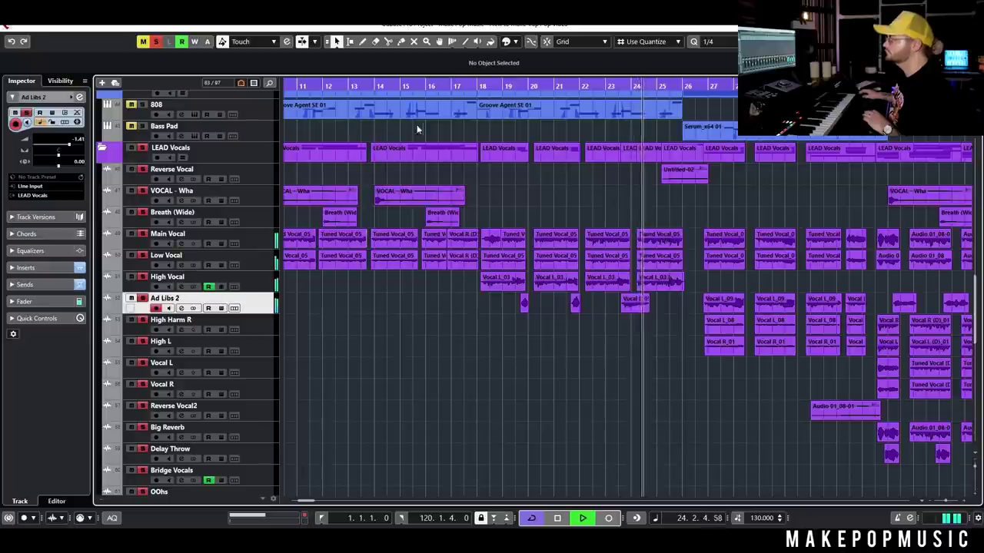
left_click(156, 42)
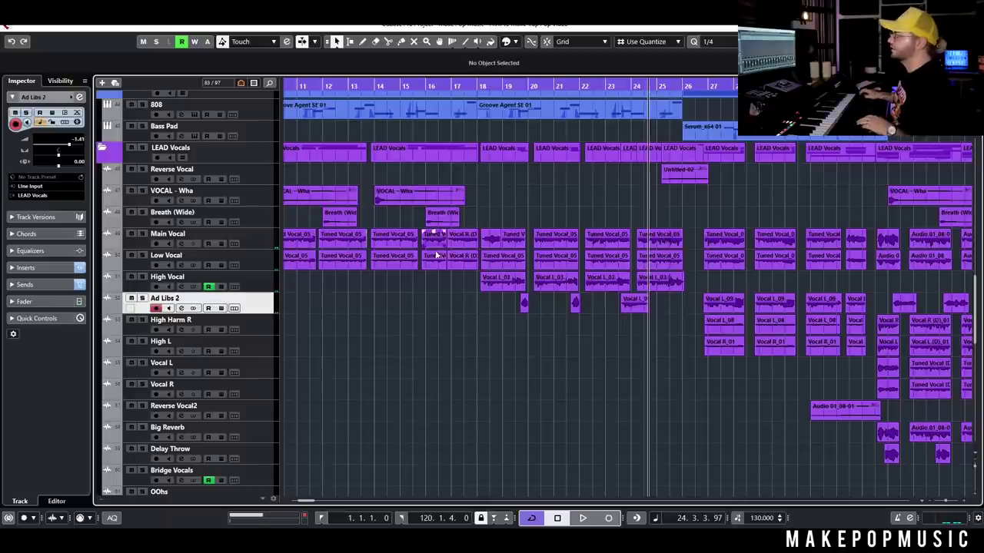
Zoom out and scroll through the arrangement, playing and stopping it twice
key("g")
scroll(449, 265, "up", 15)
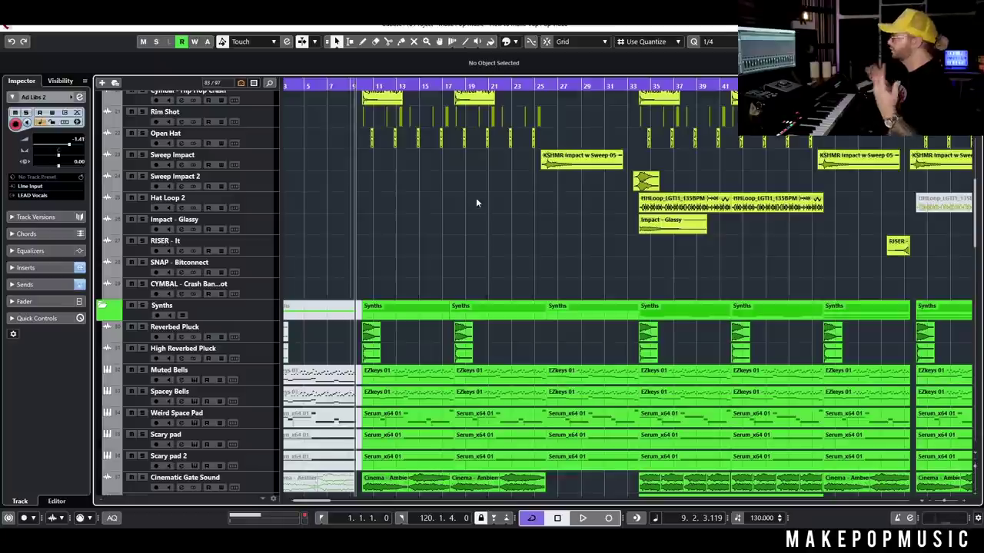
scroll(476, 202, "down", 15)
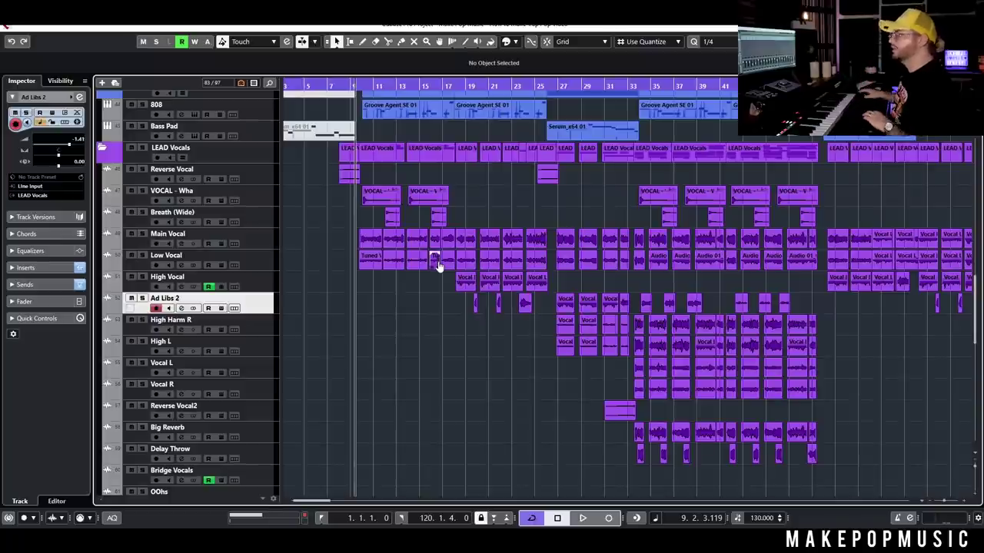
scroll(339, 297, "up", 10)
scroll(342, 284, "down", 3)
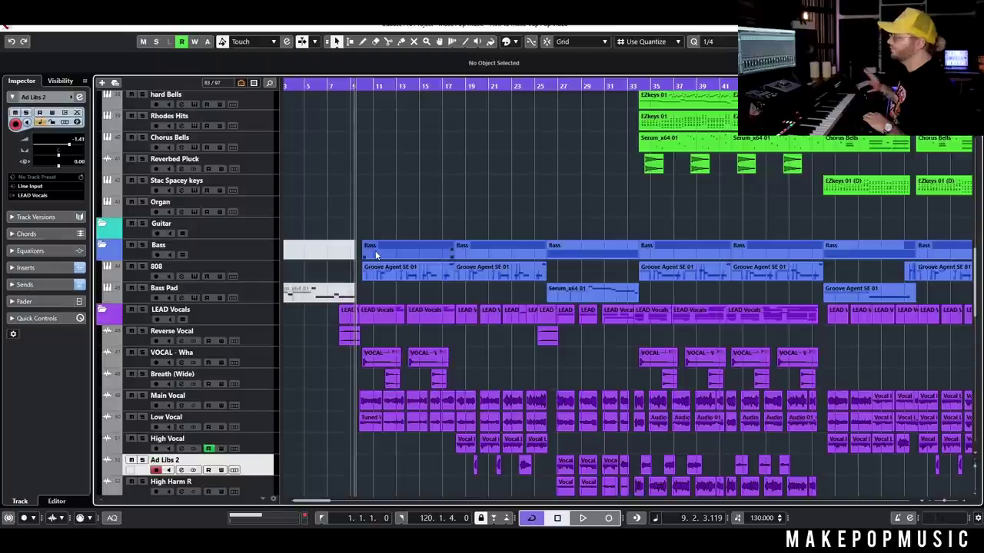
key("space")
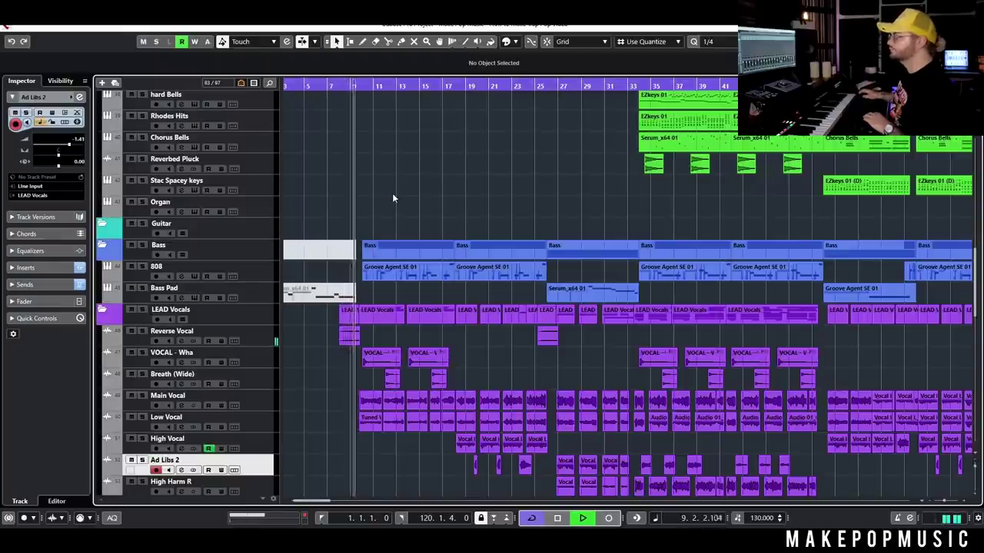
scroll(393, 193, "down", 6)
scroll(415, 180, "up", 2)
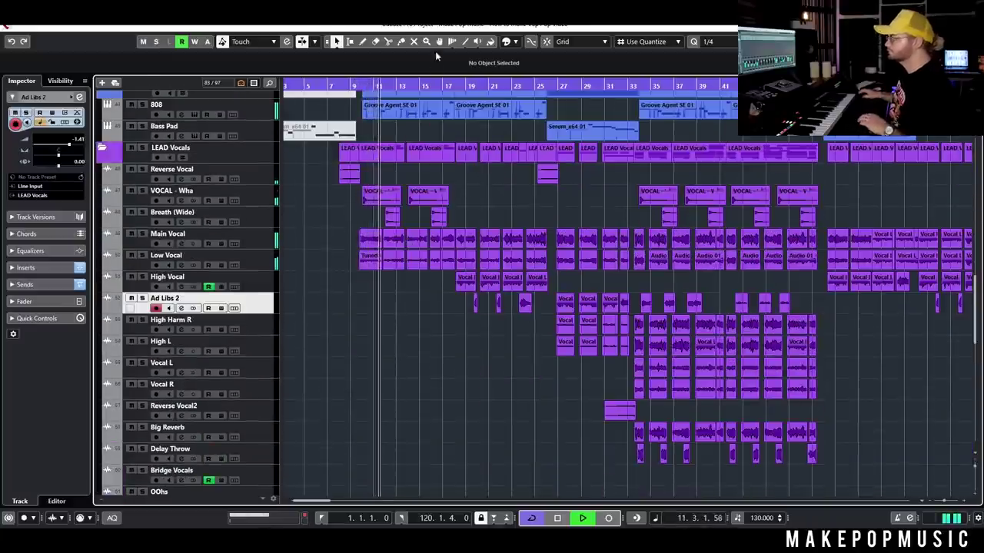
scroll(464, 115, "up", 8)
key("space")
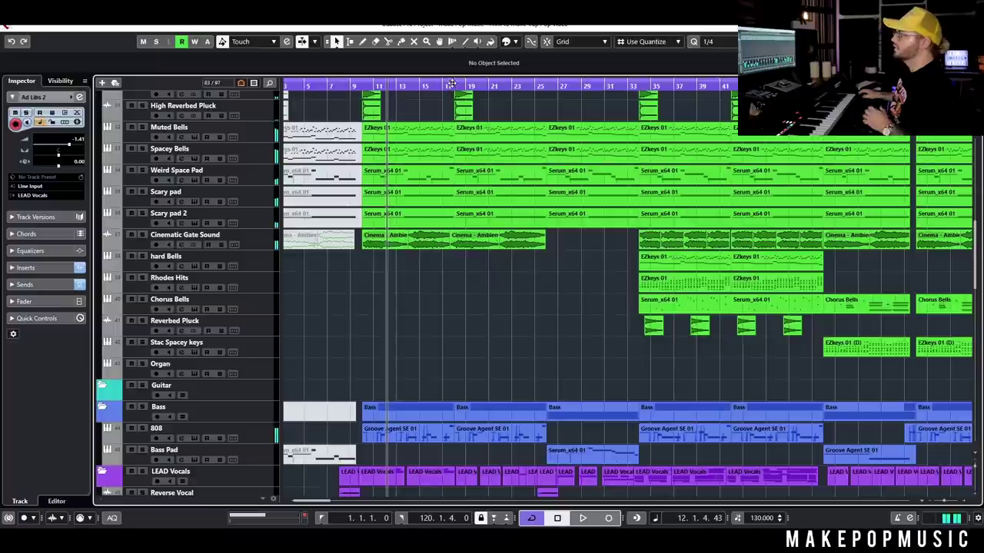
scroll(469, 261, "down", 6)
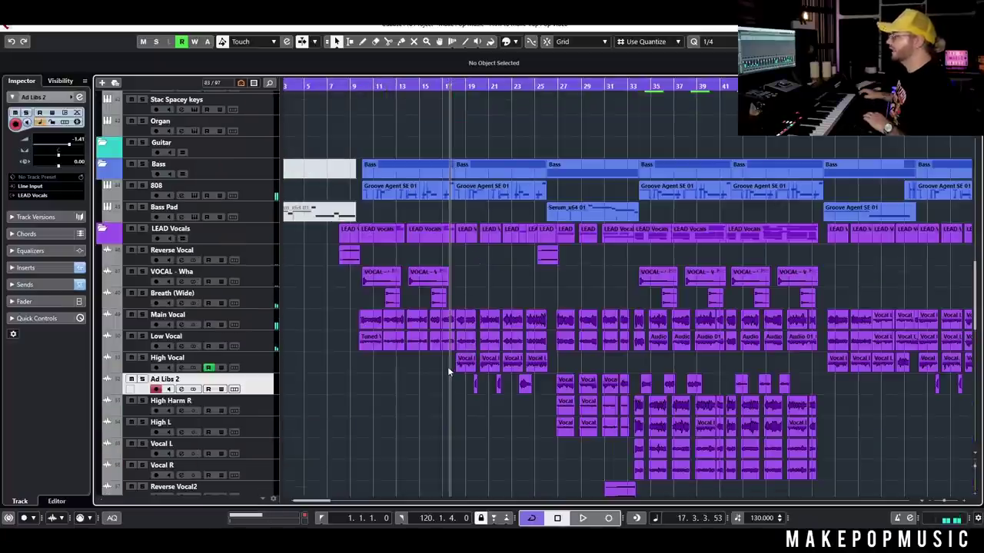
key("space")
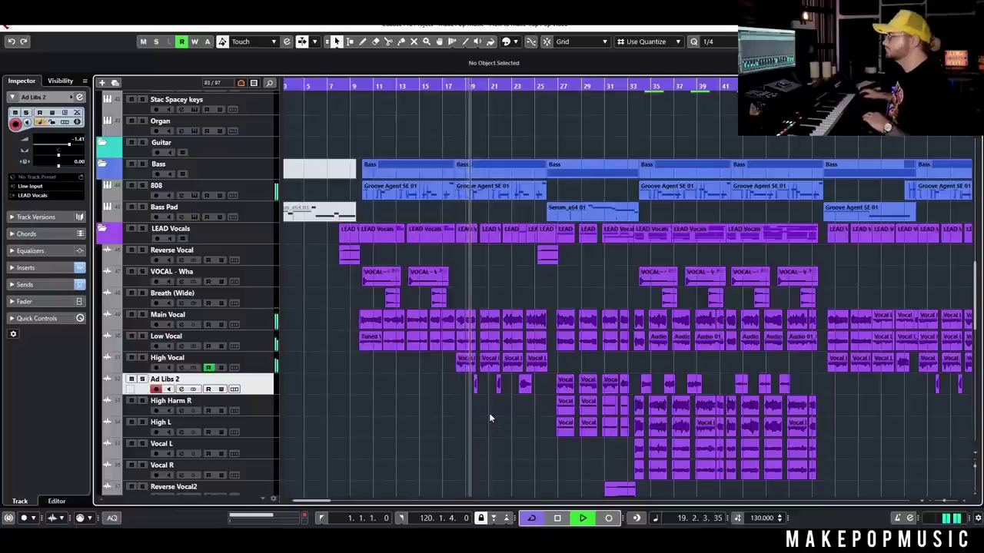
key("space")
Survey the synth and drum parts around bars 24–34, selecting then deselecting five parts
scroll(405, 401, "right", 5)
scroll(405, 401, "down", 3)
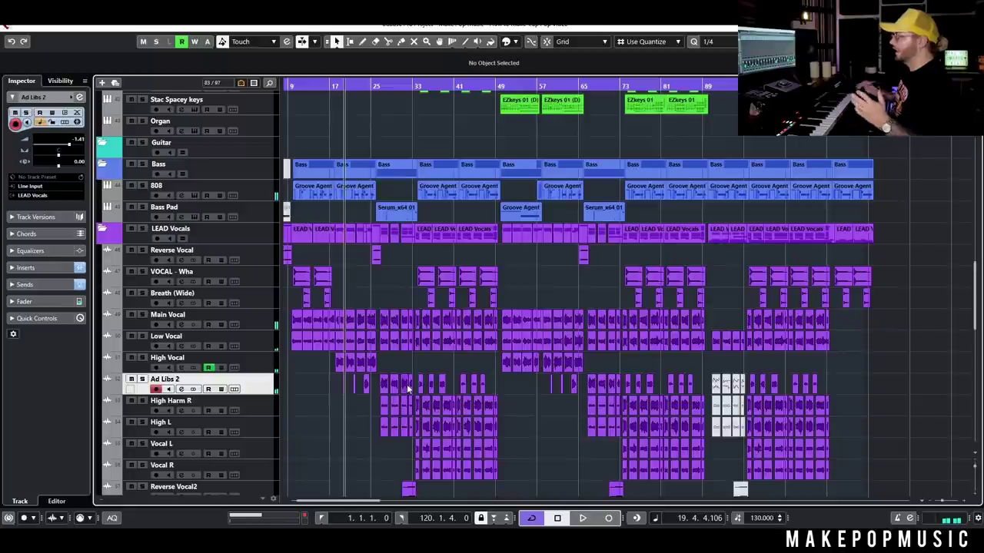
scroll(407, 350, "left", 2)
scroll(414, 340, "up", 4)
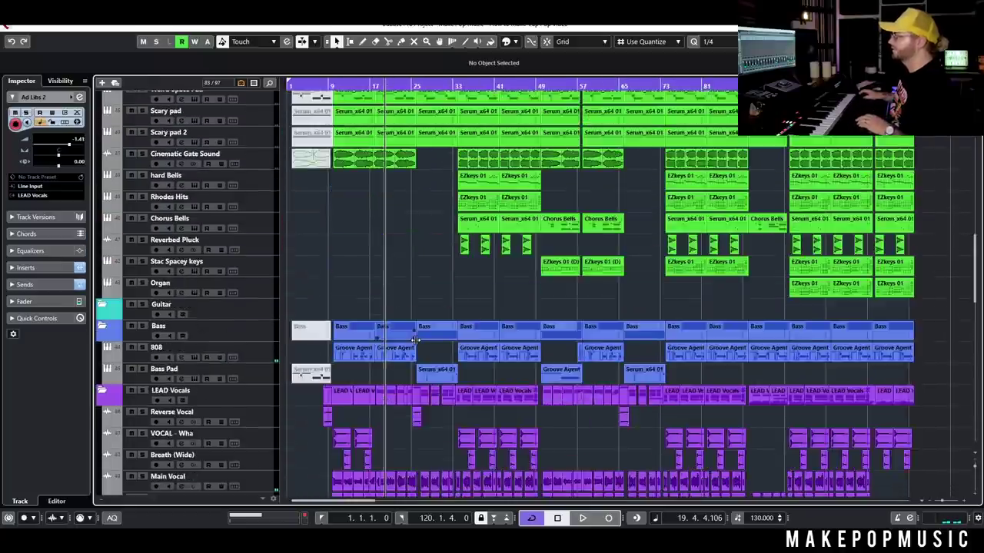
scroll(415, 340, "up", 4)
scroll(415, 340, "down", 4)
scroll(410, 260, "up", 3)
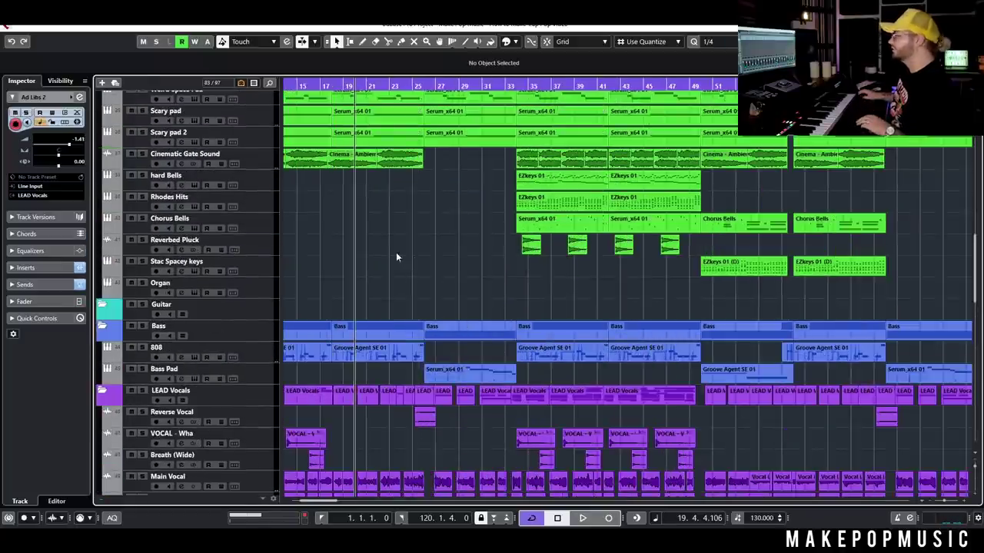
scroll(413, 177, "up", 3)
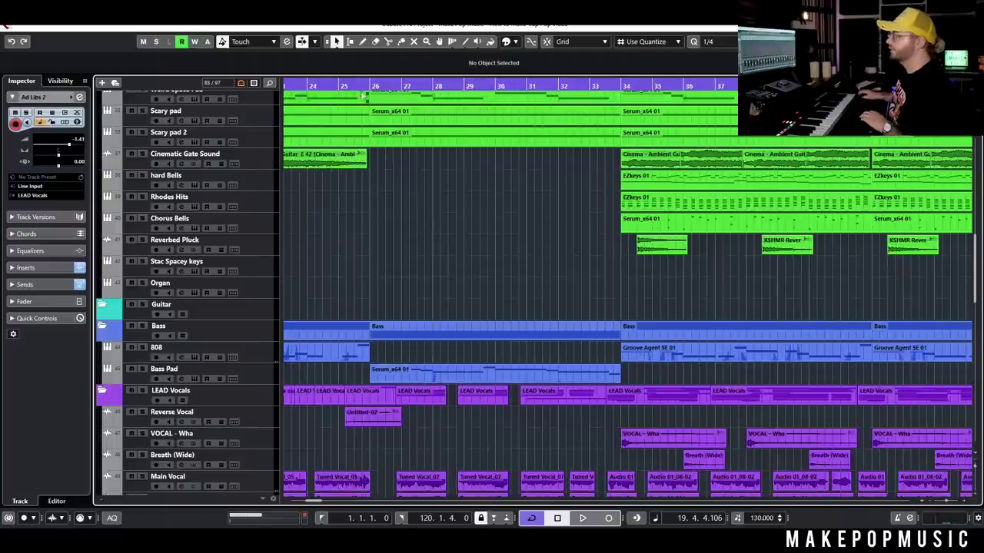
scroll(406, 212, "down", 4)
scroll(406, 212, "up", 4)
scroll(408, 246, "up", 4)
scroll(407, 261, "down", 4)
scroll(408, 280, "down", 3)
scroll(396, 237, "down", 1)
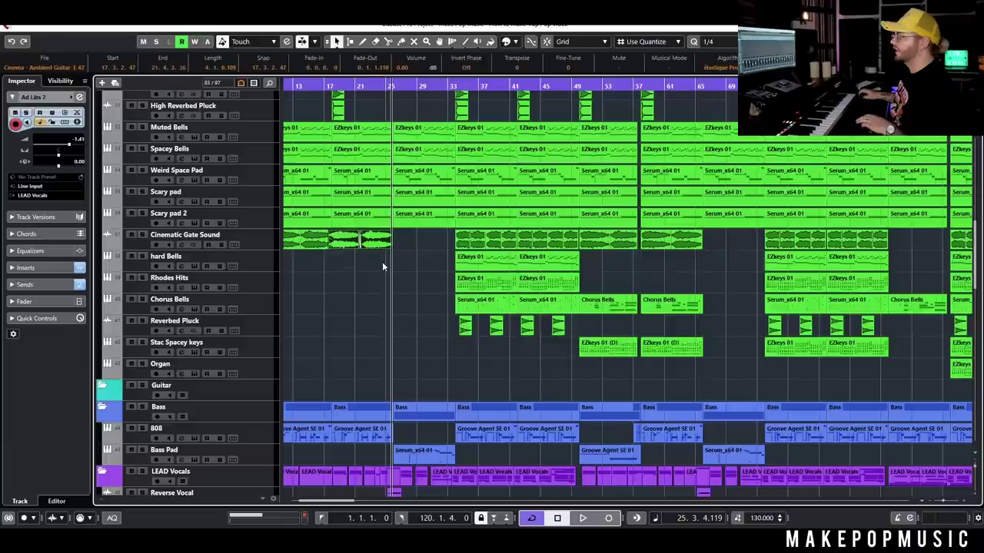
scroll(398, 261, "up", 4)
scroll(413, 265, "up", 3)
left_click_drag(436, 243, 451, 386)
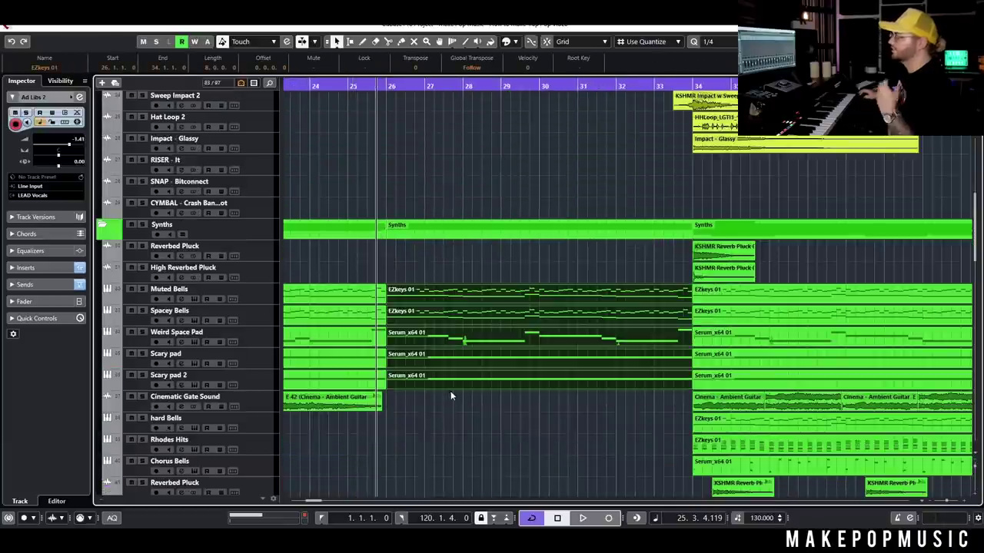
left_click(498, 438)
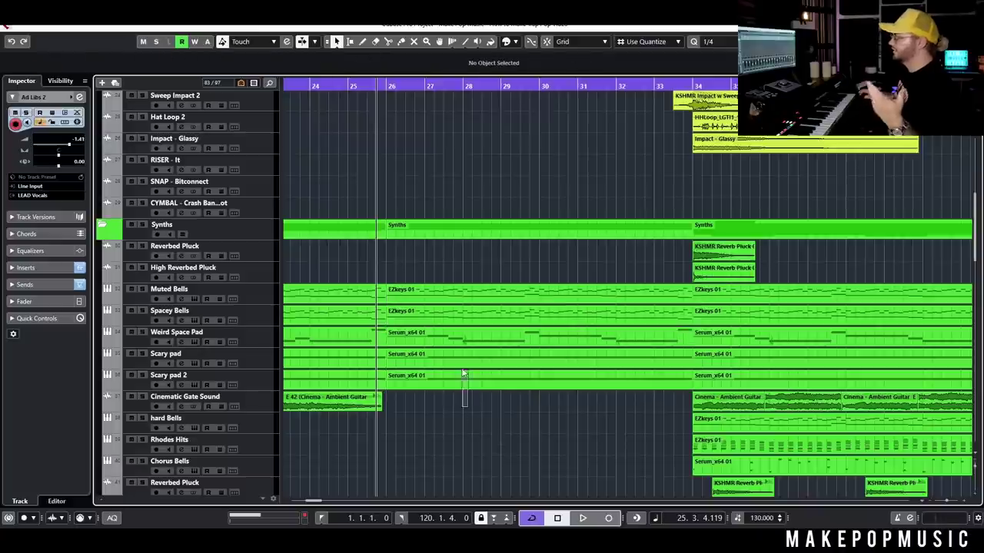
left_click_drag(464, 375, 462, 359)
scroll(462, 359, "up", 5)
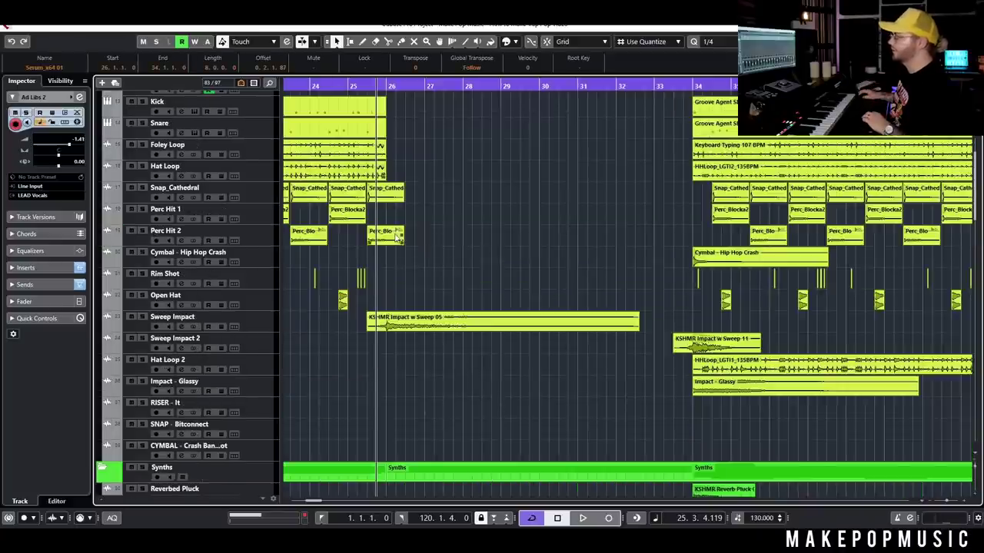
Play briefly from bar 25, then select the Bass Pad track and open its Serum instrument
left_click(354, 82)
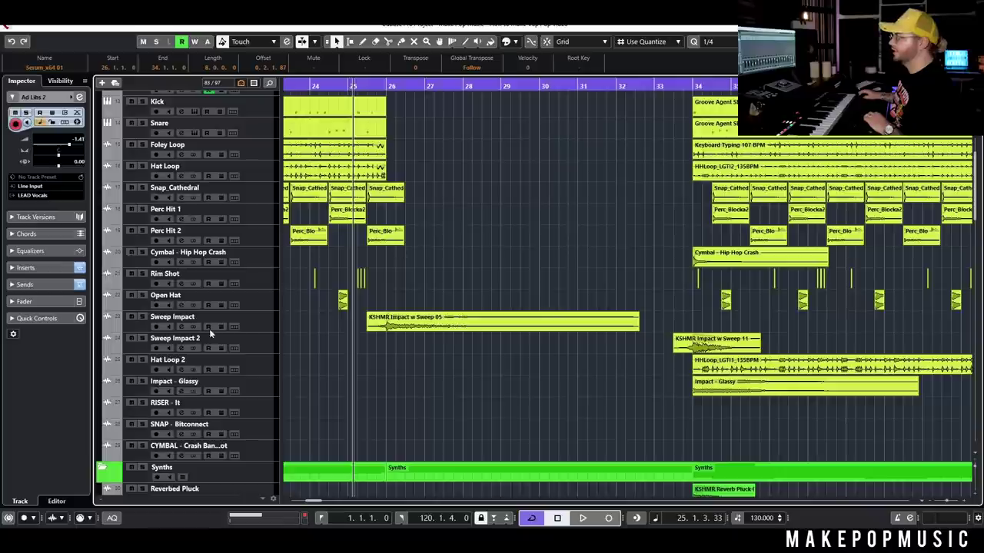
key("space")
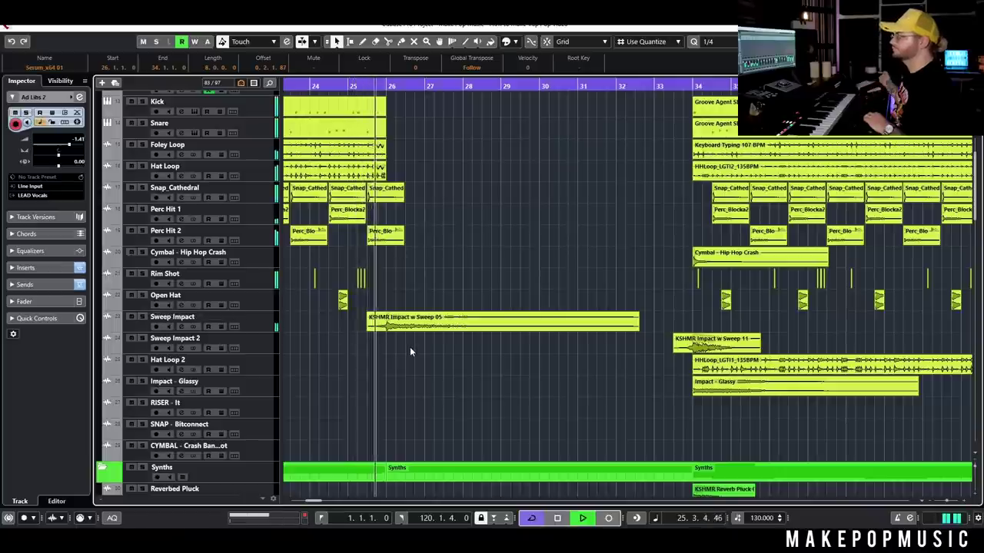
key("space")
scroll(496, 354, "down", 5)
scroll(496, 354, "down", 5)
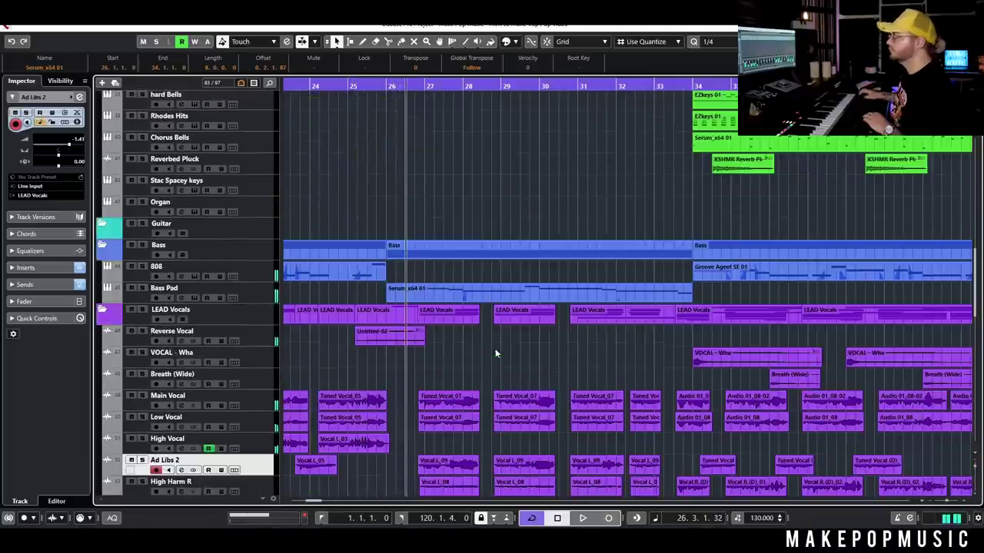
left_click(213, 291)
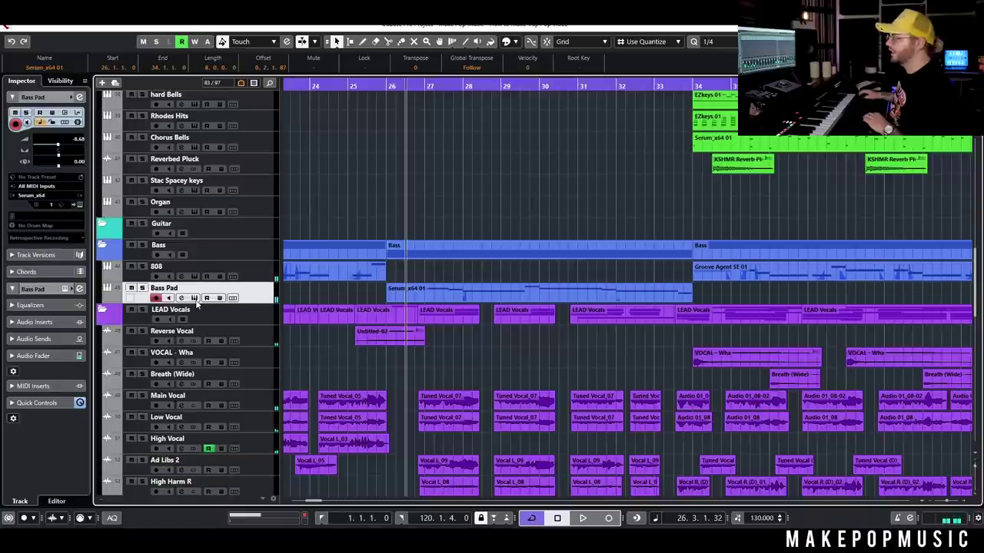
left_click(196, 299)
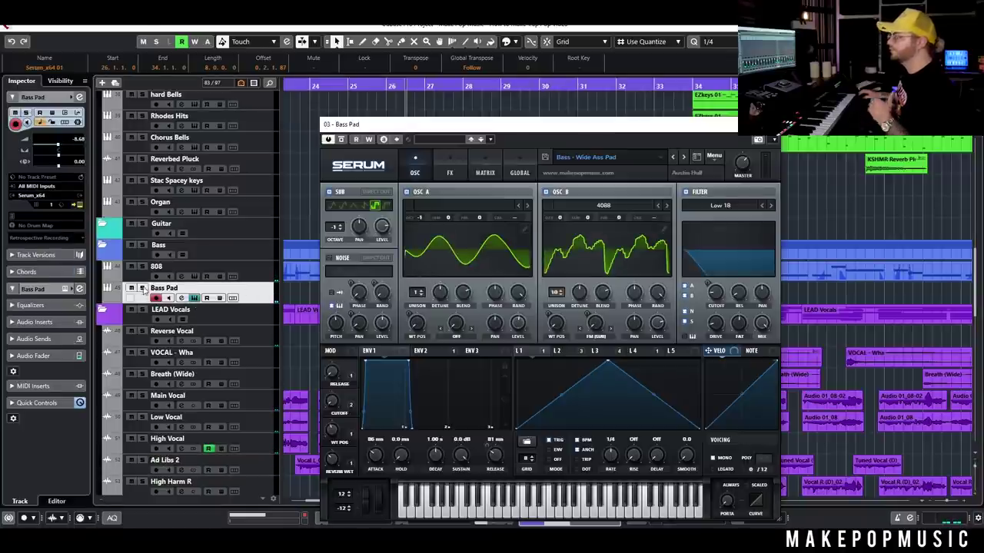
Audition the Bass - Wide Ass Pad Serum patch, then close Serum and stop playback
left_click_drag(434, 125, 410, 91)
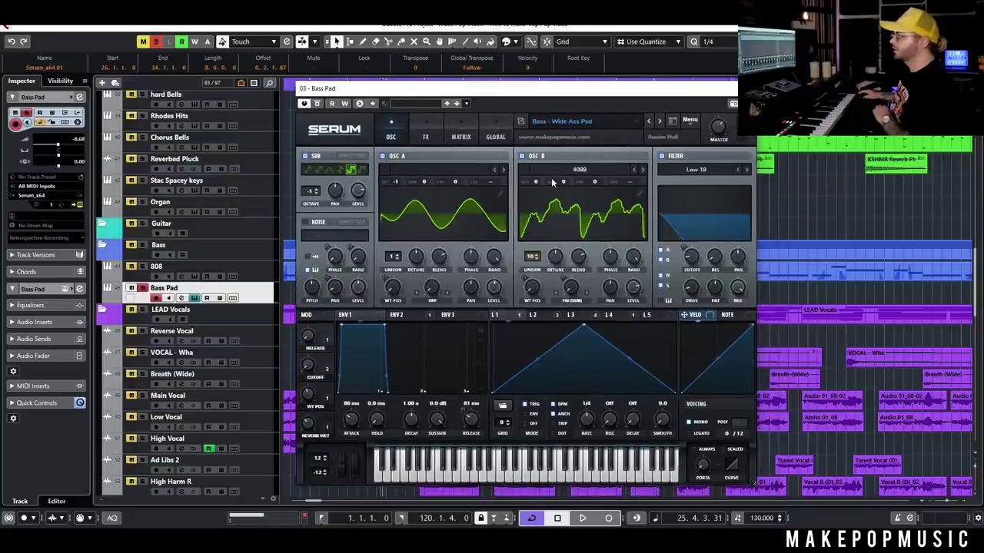
key("space")
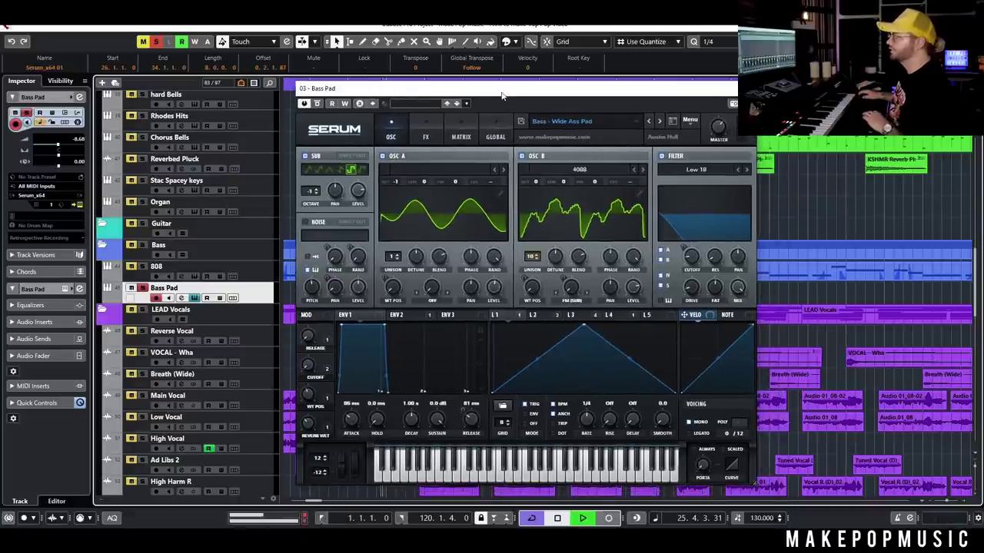
key("space")
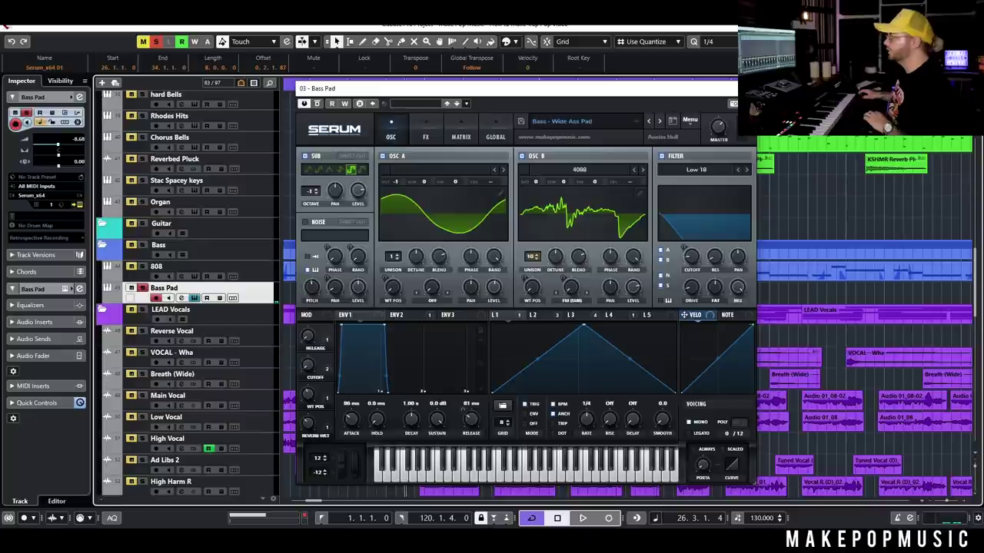
key("space")
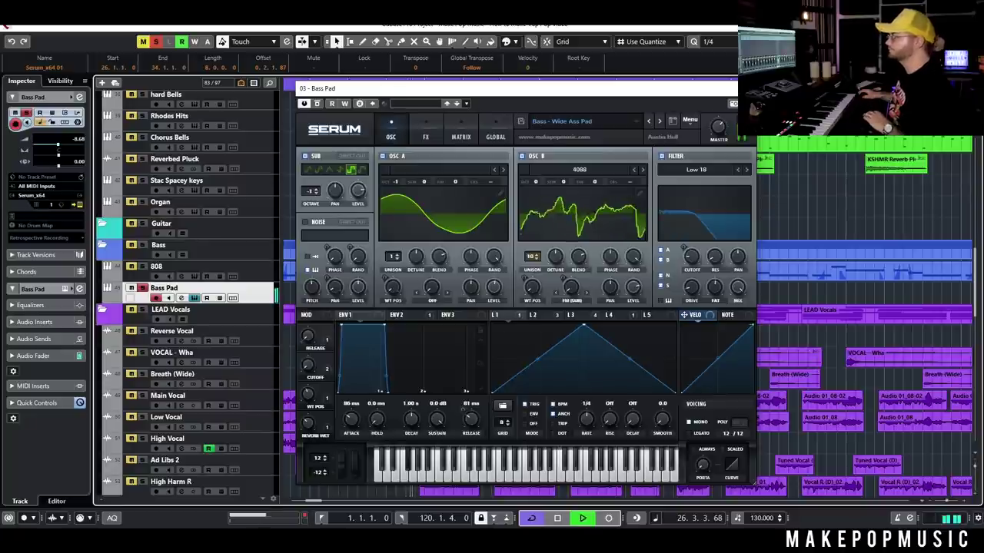
left_click(732, 90)
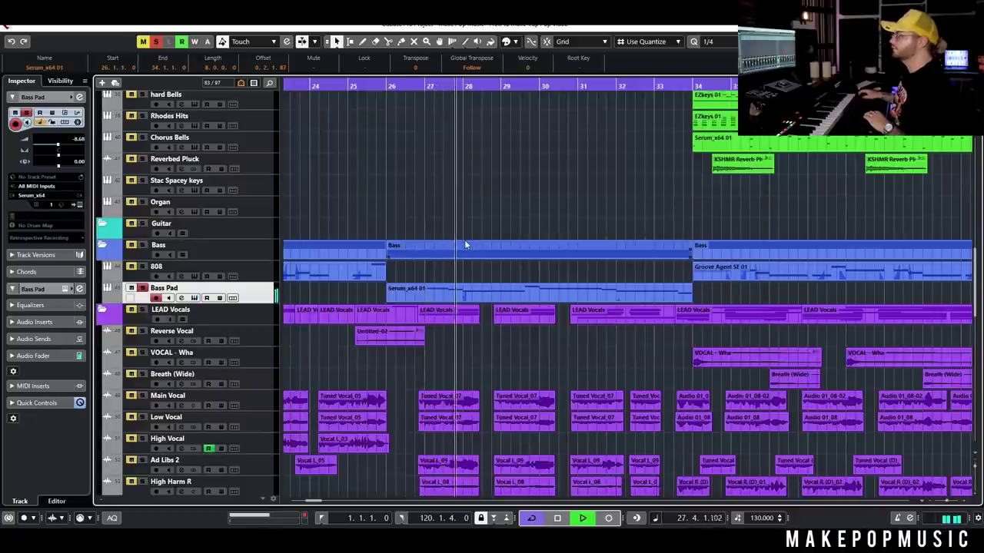
key("space")
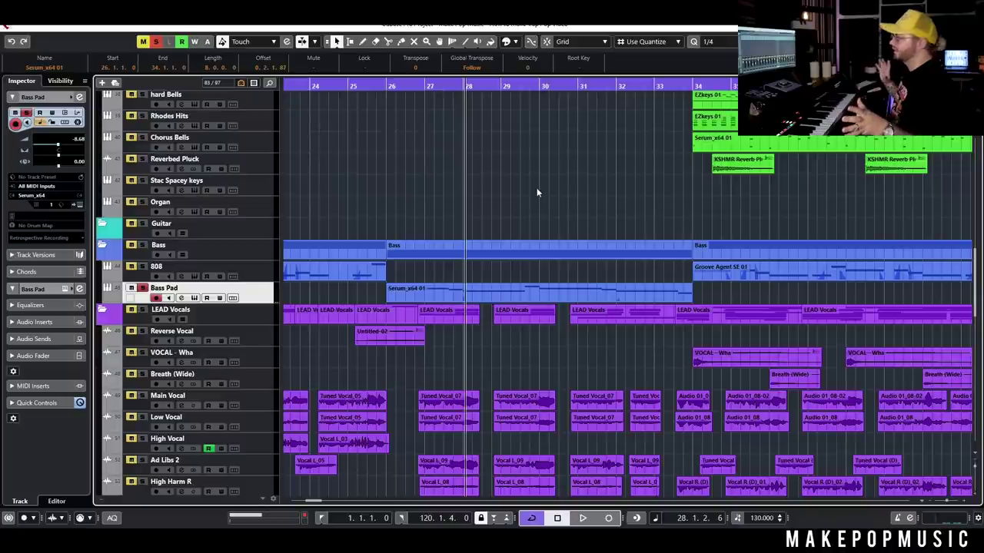
Scroll to the vocals and select Main Vocal, Low Vocal, then Ad Libs 2
scroll(499, 193, "down", 8)
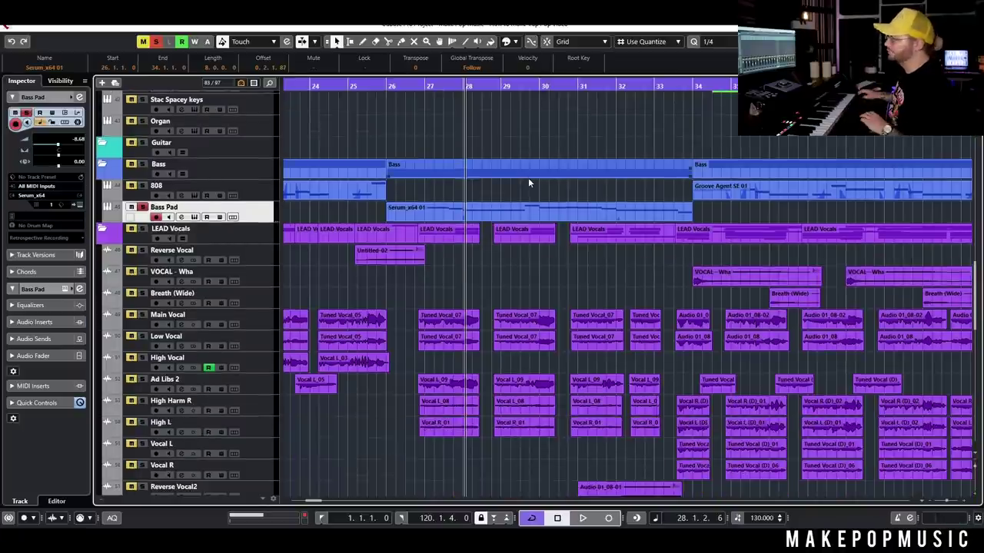
scroll(481, 204, "up", 5)
left_click_drag(343, 90, 338, 98)
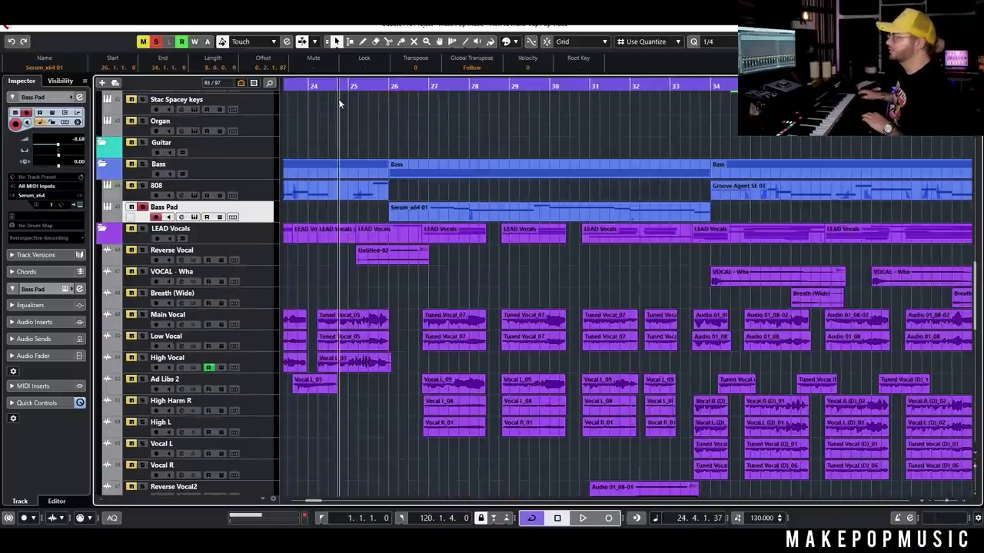
scroll(496, 385, "down", 3)
scroll(495, 396, "left", 2)
scroll(493, 397, "right", 2)
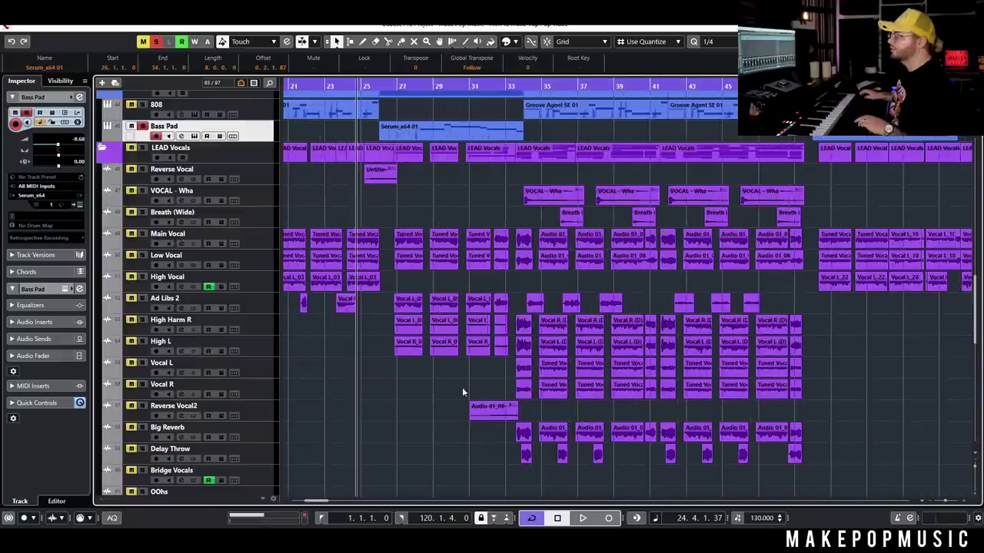
left_click(265, 245)
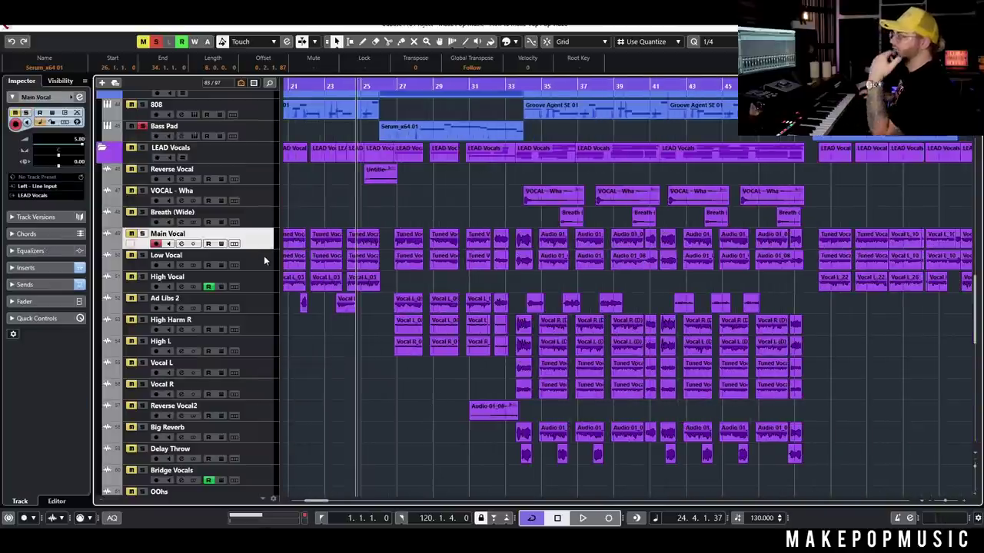
left_click(263, 259)
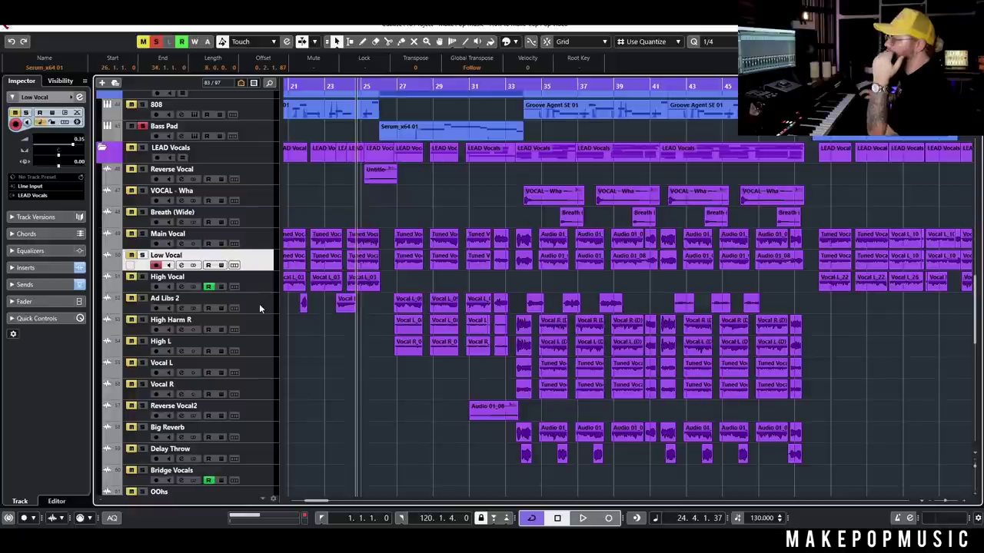
left_click(259, 304)
Clear all solos, solo Ad Libs 2 and play from bar 26.3
left_click(155, 44)
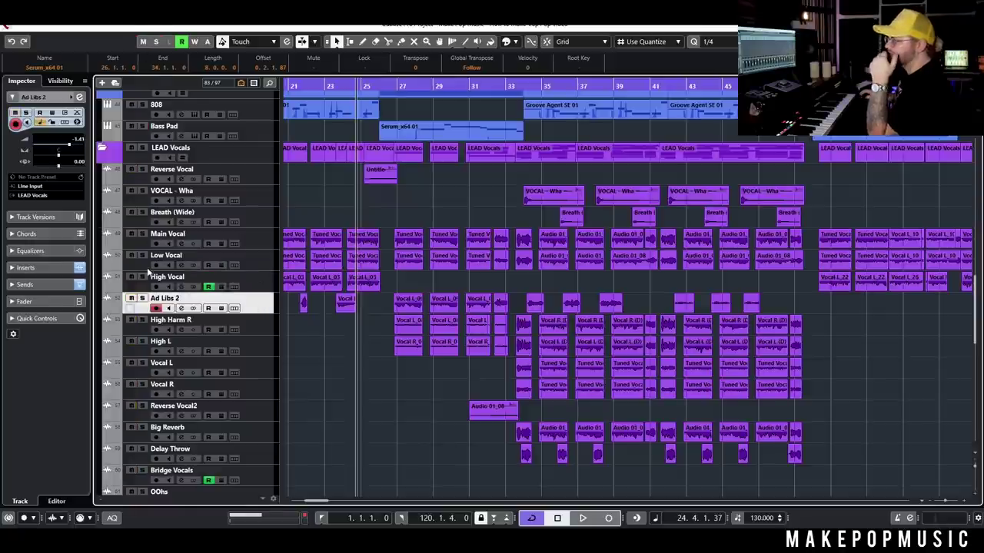
left_click(142, 298)
left_click(383, 83)
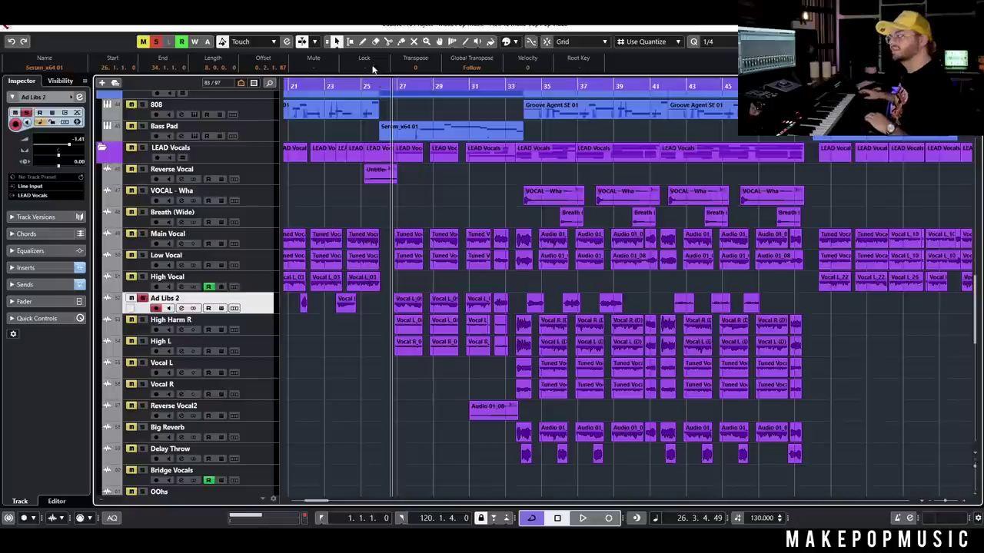
key("space")
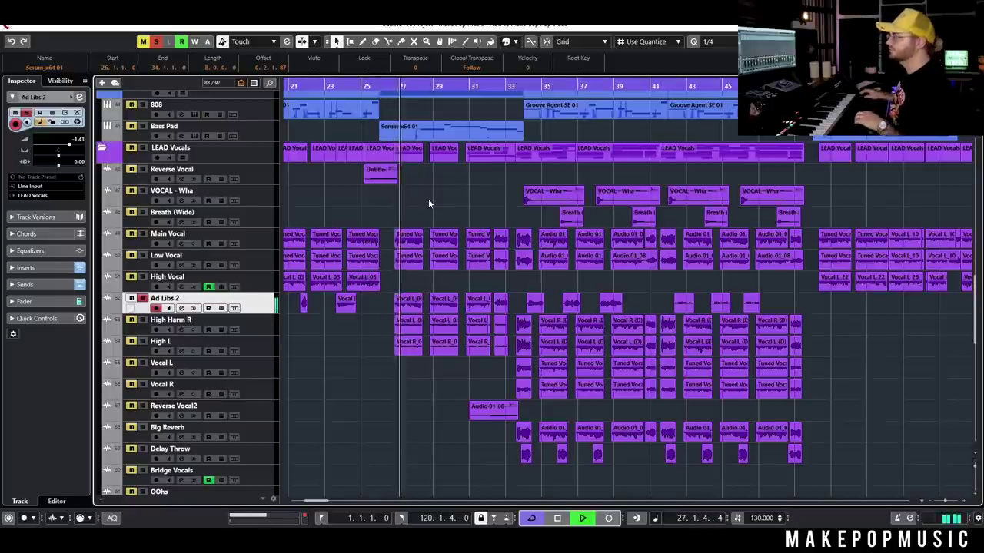
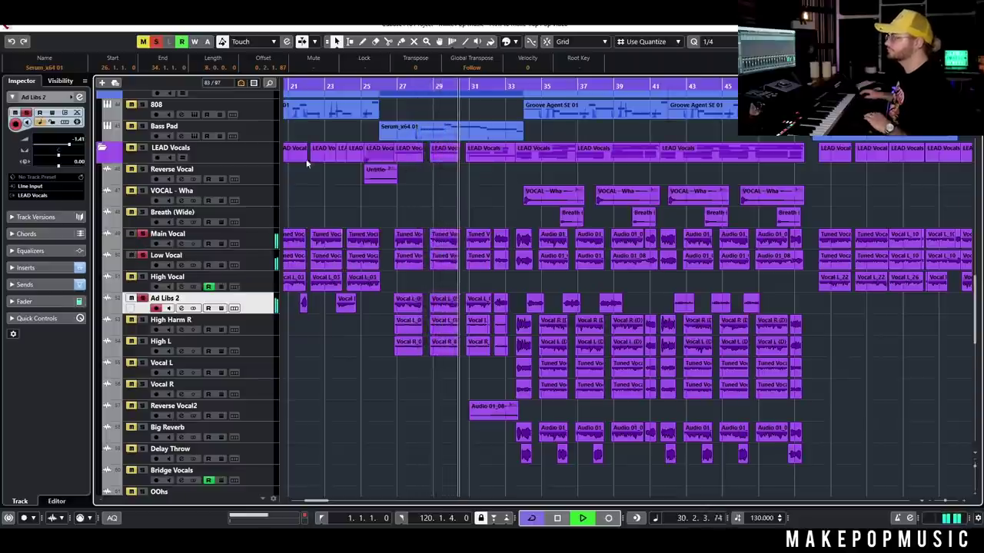
Stop playback, clear existing solos and solo the High Harm R track
key("space")
left_click(156, 44)
left_click(143, 320)
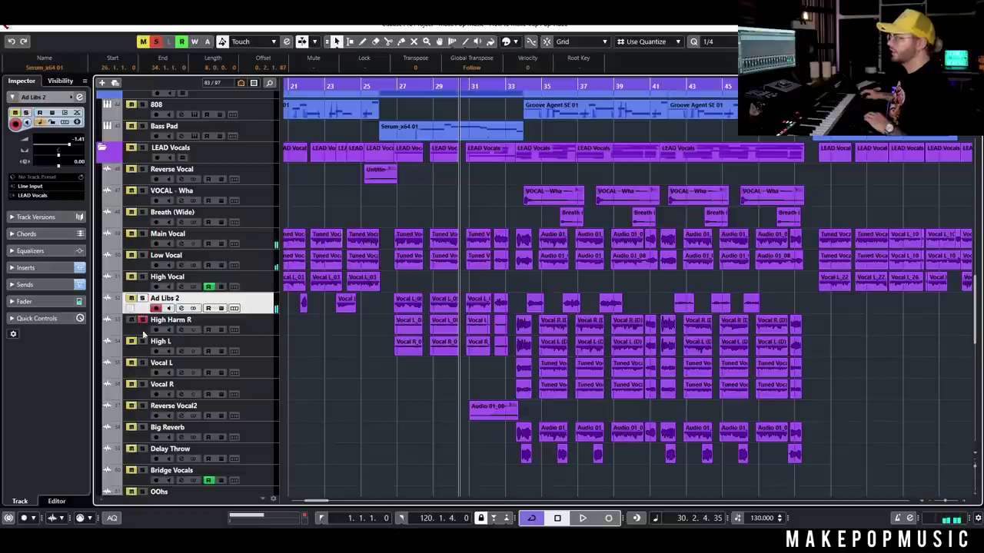
Play from bar 26 and add Ad Libs 2 to the solo
left_click(391, 85)
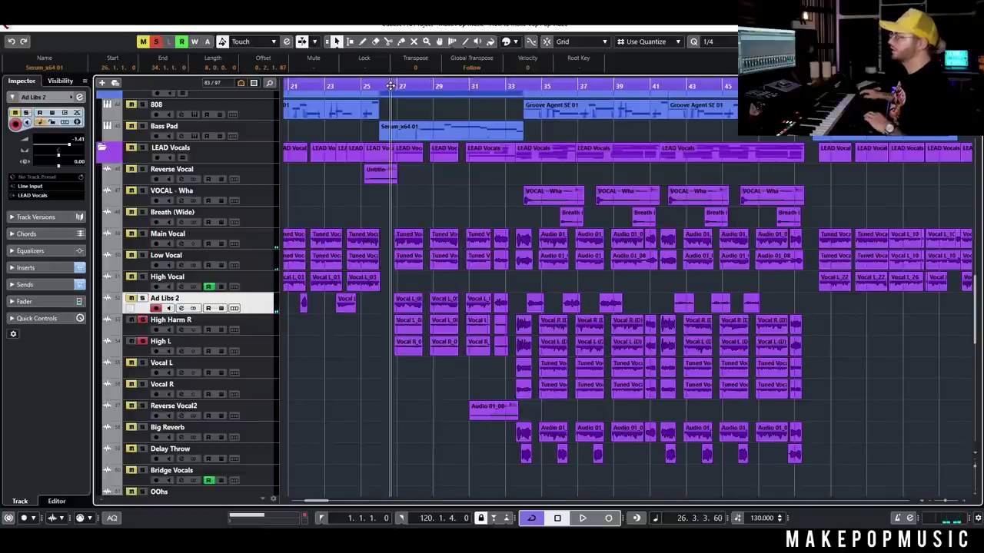
key("space")
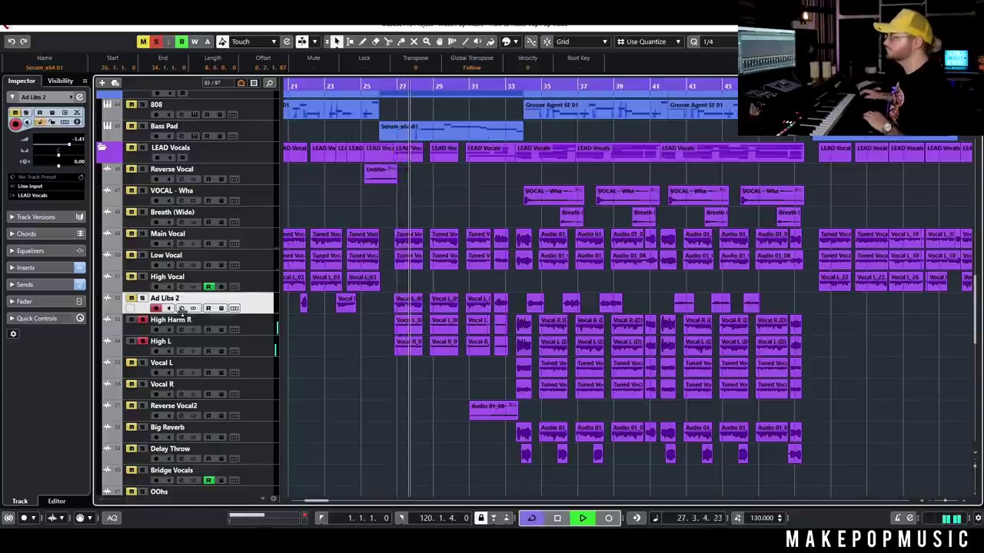
left_click(142, 298)
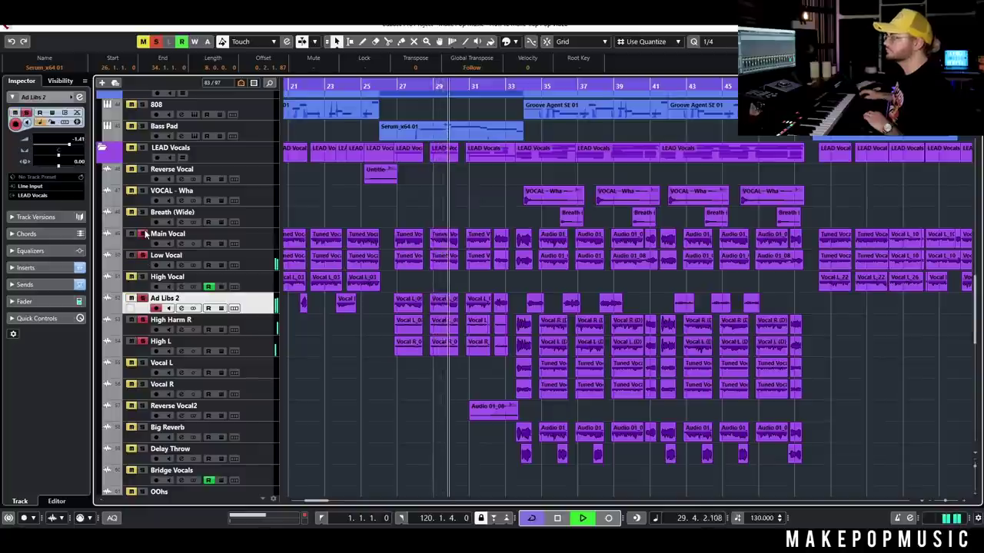
scroll(319, 379, "down", 2)
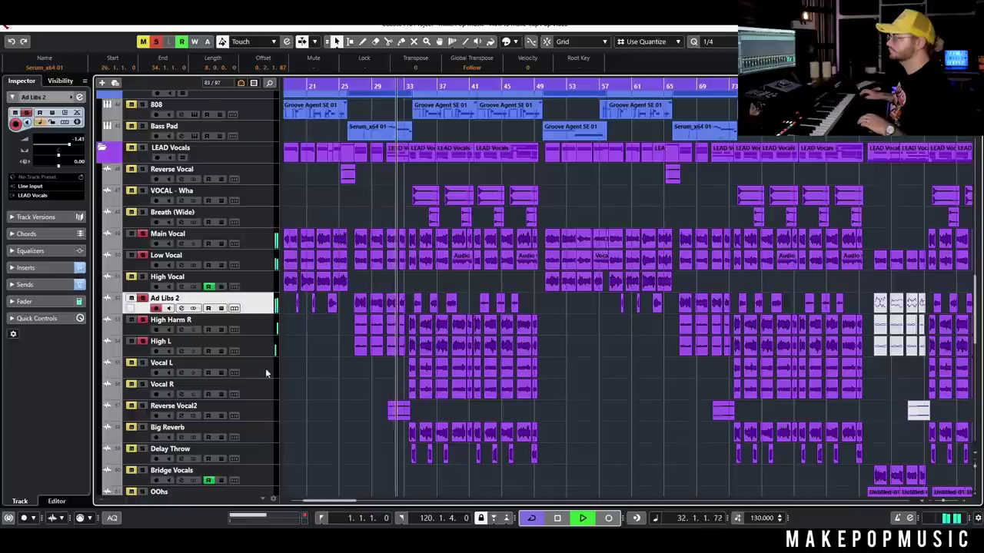
scroll(265, 368, "up", 4)
scroll(365, 359, "up", 2)
Clear all solos, play the full mix from bar 25, then stop
scroll(376, 343, "up", 5)
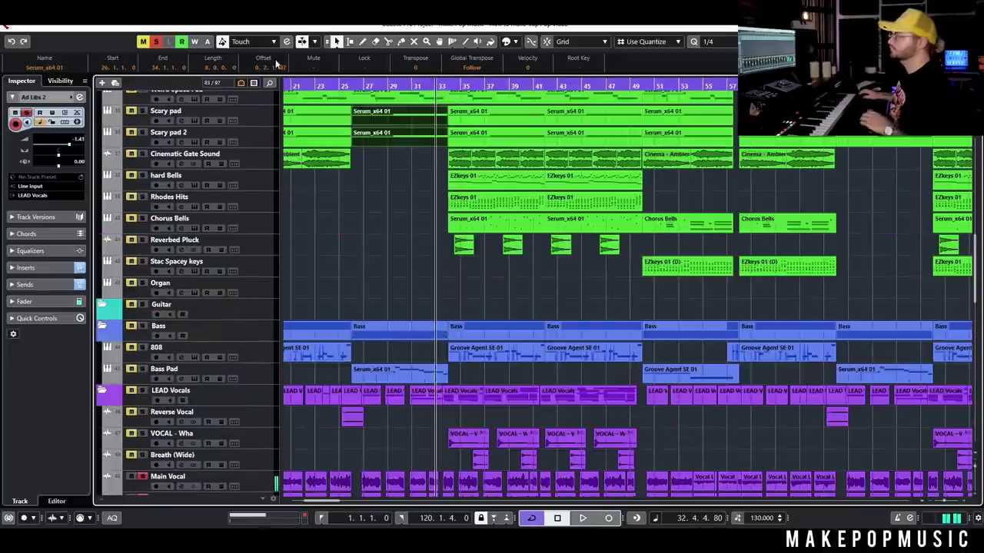
left_click(161, 42)
scroll(380, 223, "up", 10)
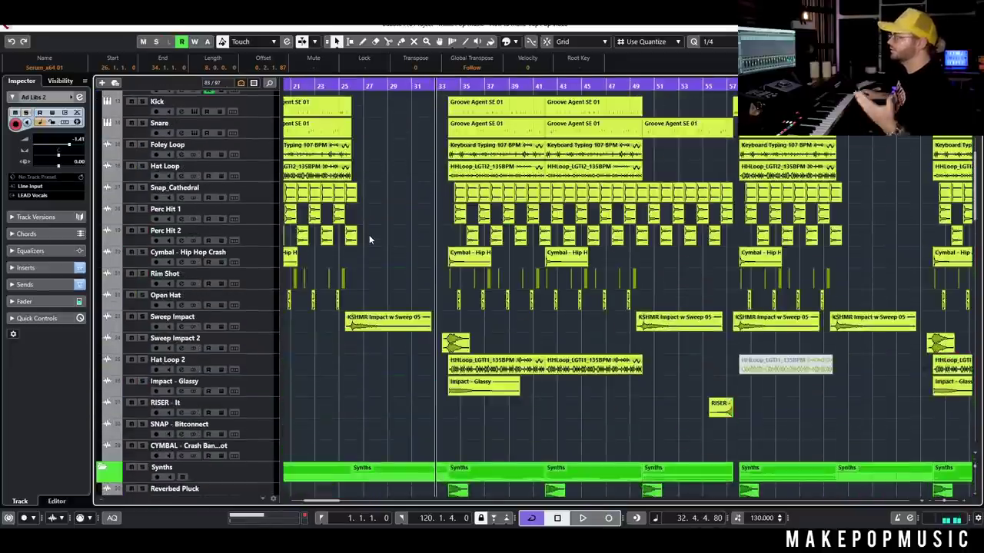
scroll(369, 234, "down", 15)
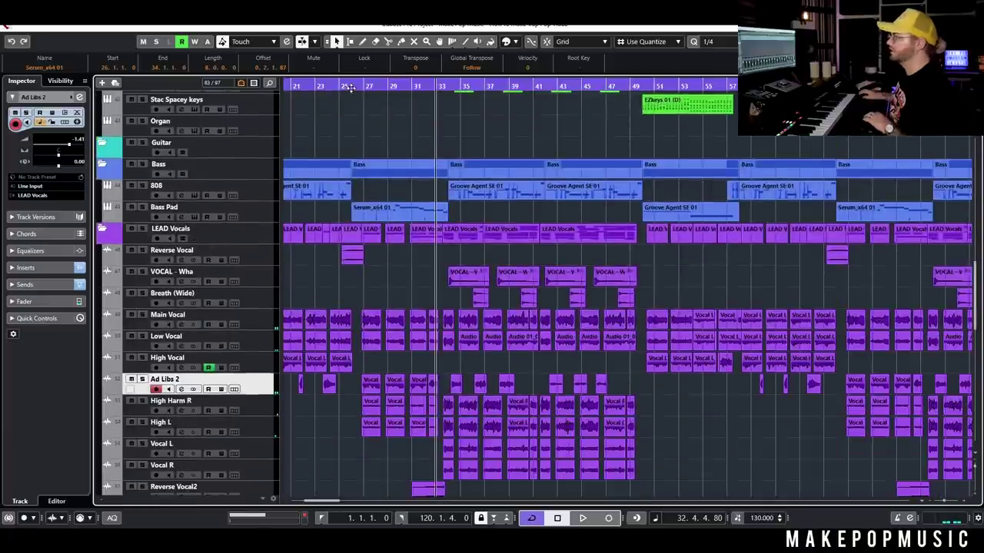
left_click_drag(348, 86, 344, 91)
key("space")
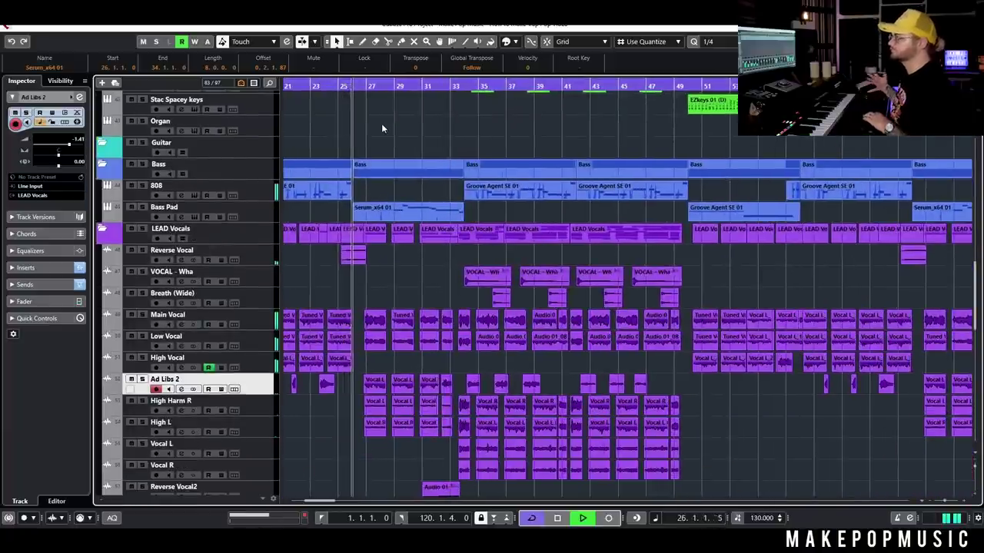
scroll(391, 258, "down", 2)
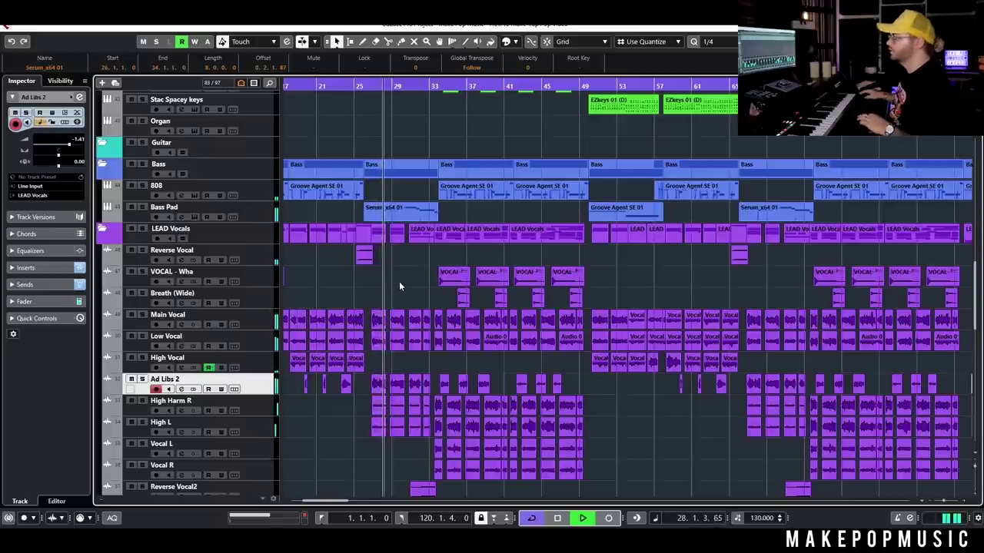
key("space")
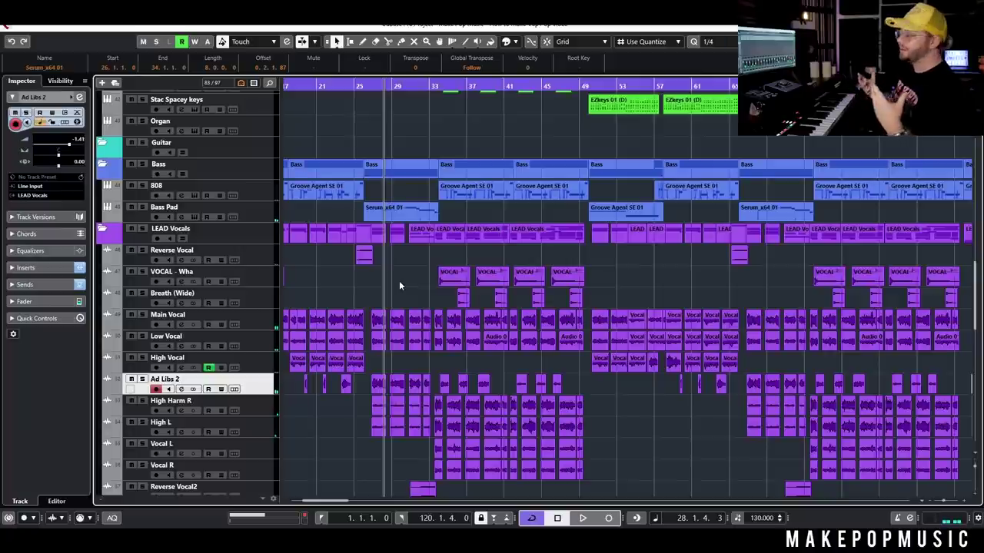
Place the playback position just before bar 34, where the drums and synths enter
scroll(497, 357, "up", 10)
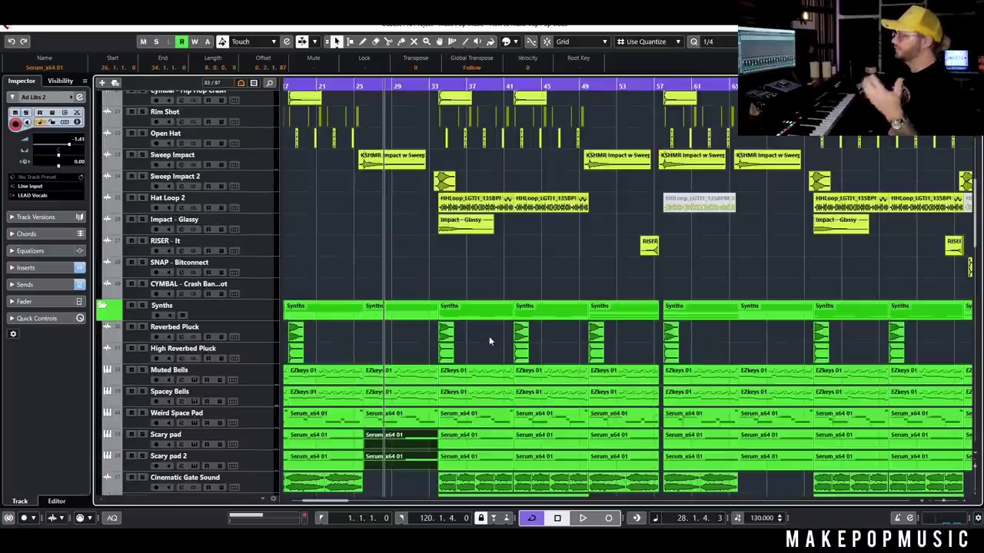
scroll(478, 266, "down", 5)
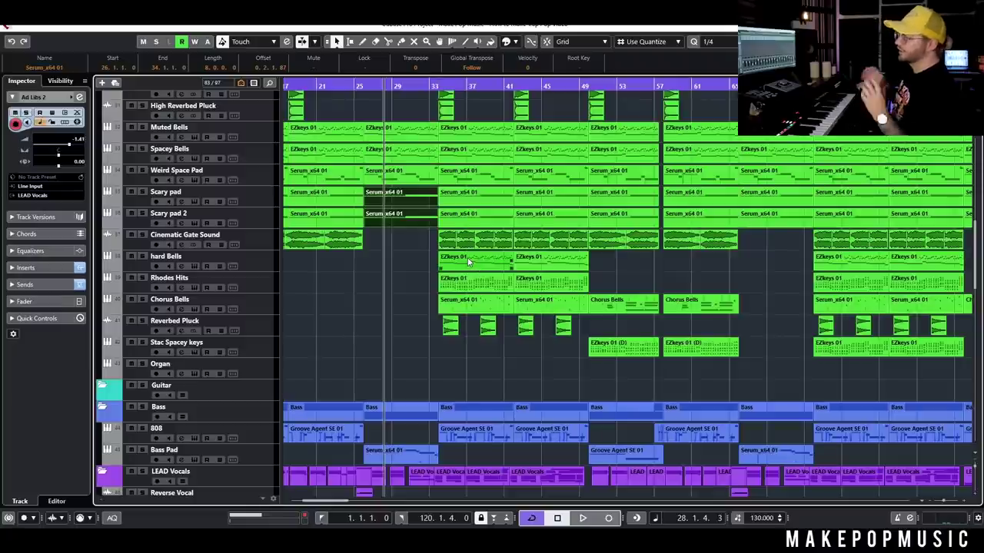
scroll(430, 276, "up", 8)
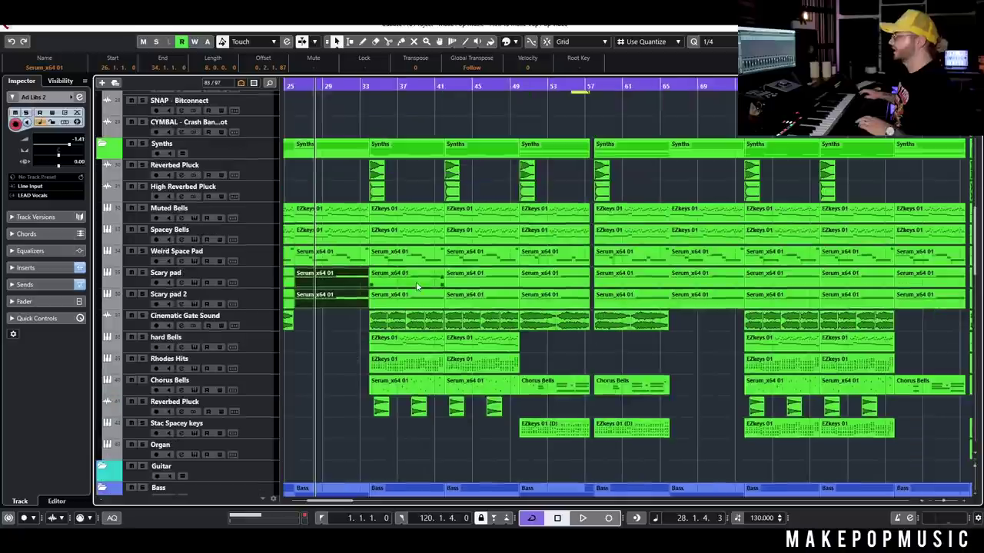
scroll(400, 285, "up", 4)
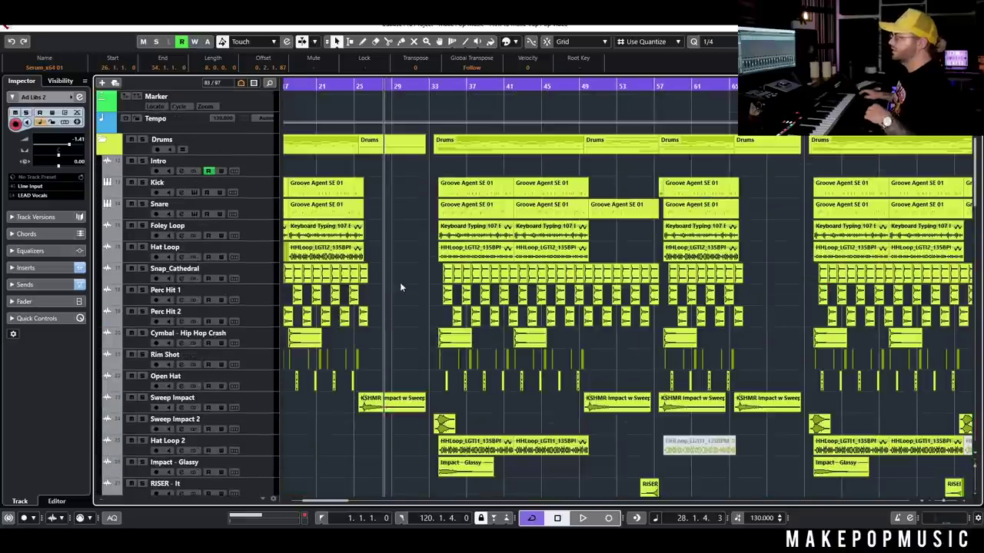
left_click(444, 78)
scroll(465, 235, "up", 5)
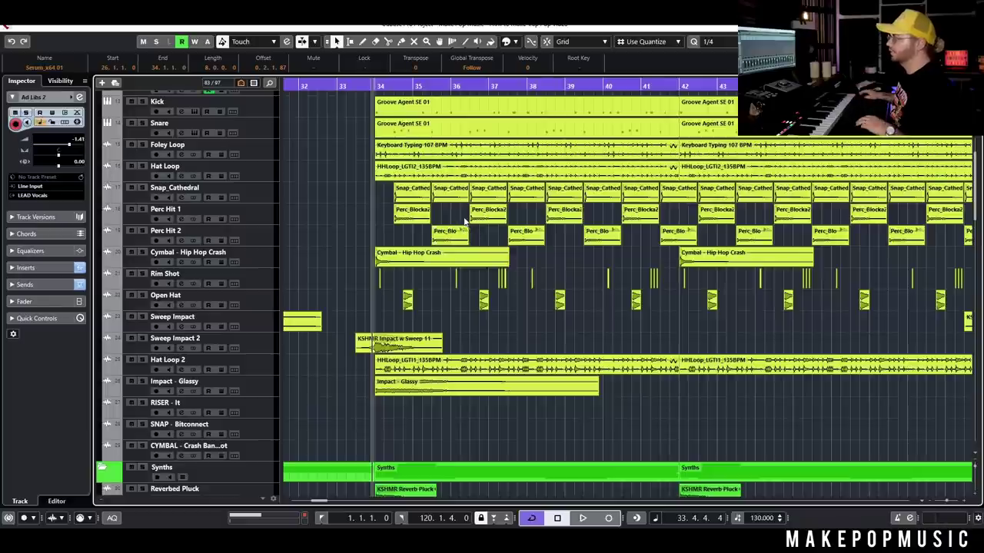
scroll(464, 221, "down", 3)
Select the two Open Hat events and solo Hat Loop 2 instead of Sweep Impact 2
left_click(356, 312)
left_click_drag(432, 308, 444, 311)
left_click(142, 339)
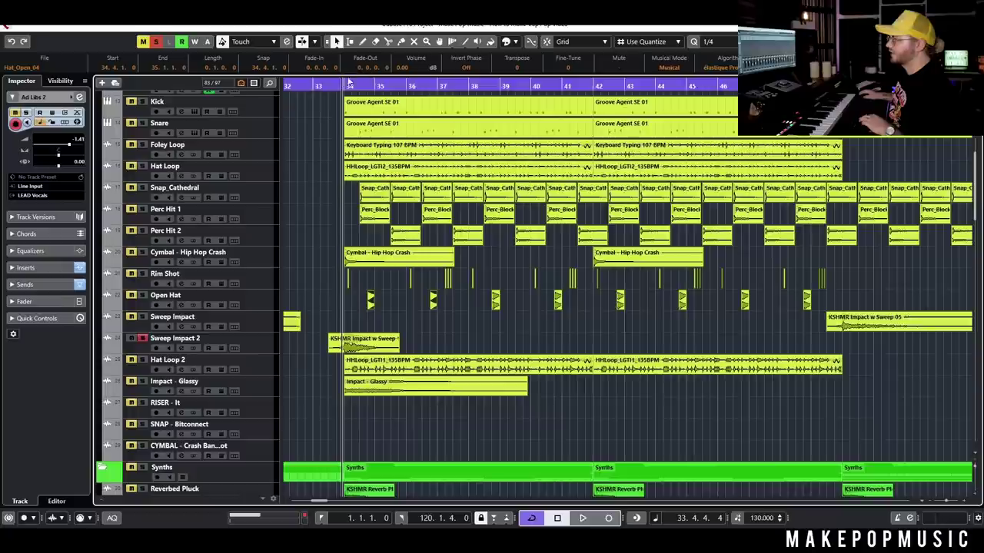
key("space")
left_click(142, 338)
left_click(141, 360)
left_click(260, 369)
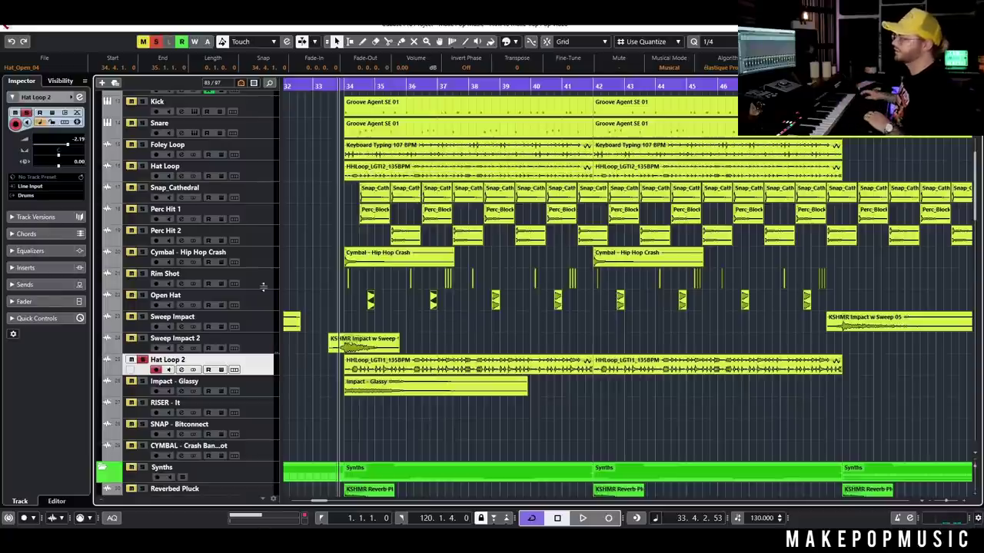
Add Foley Loop to the solo and audition the hats from bar 34
key("space")
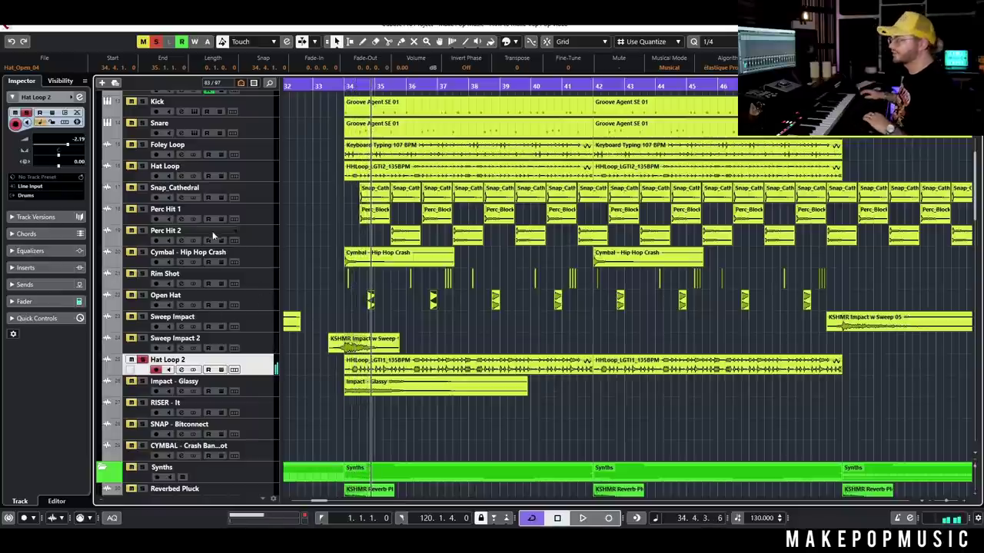
key("space")
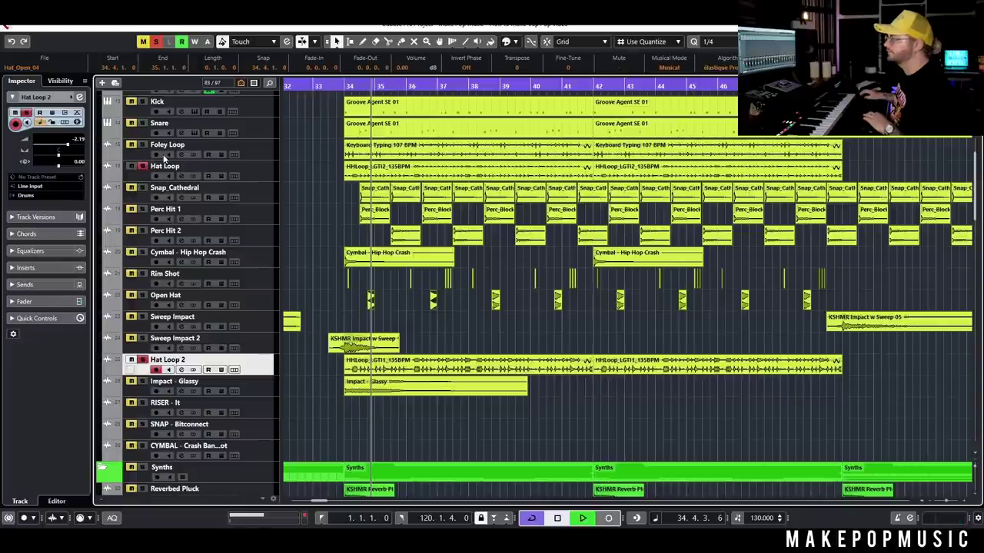
left_click(142, 146)
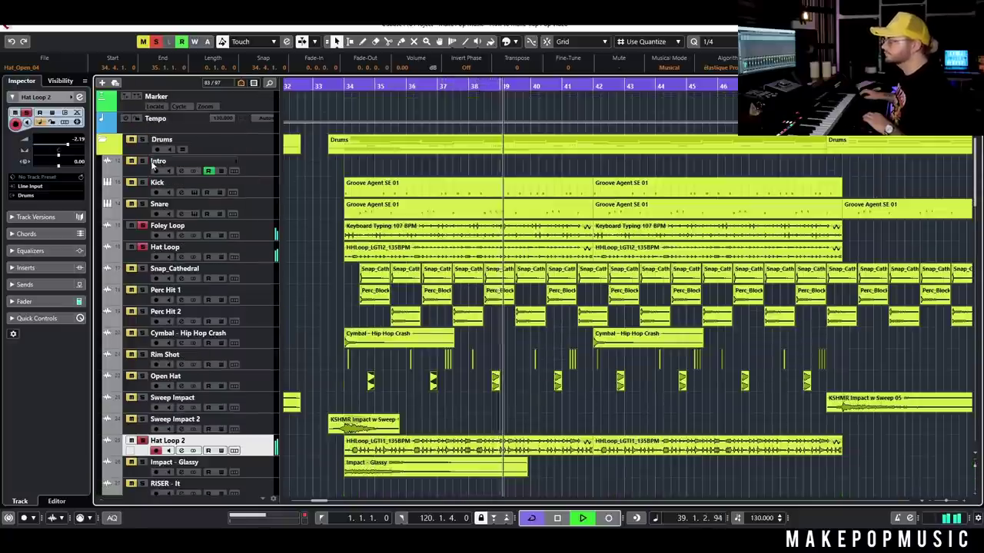
scroll(511, 213, "down", 3)
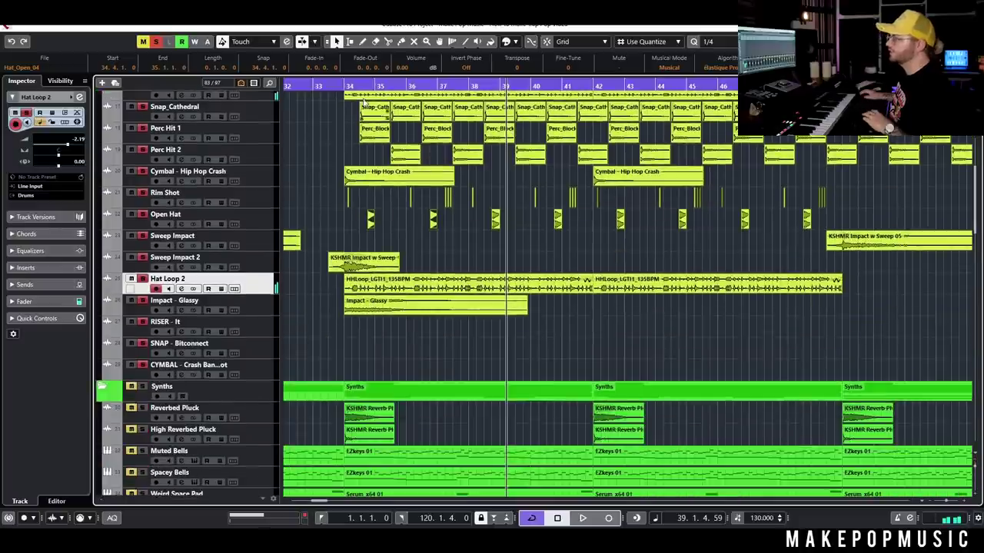
key("space")
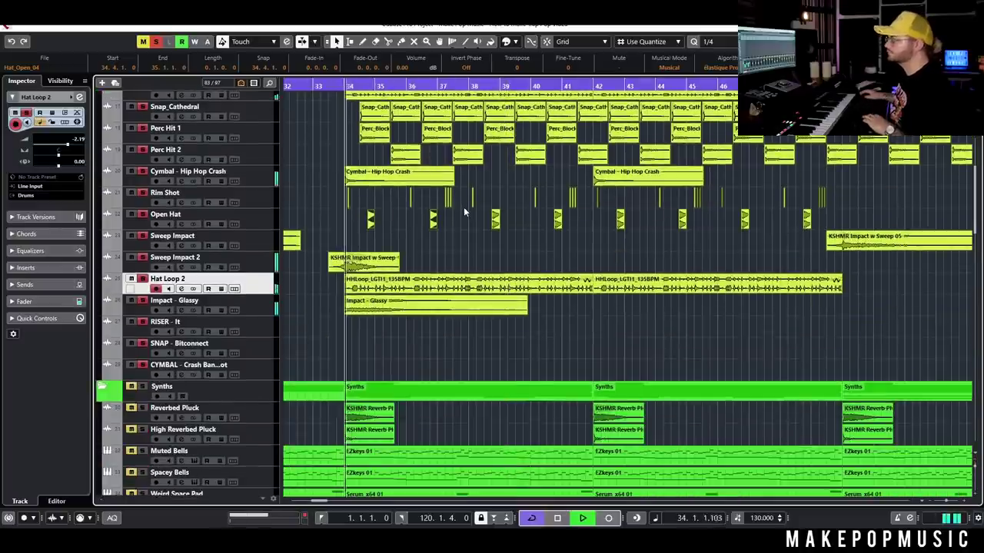
scroll(463, 206, "up", 6)
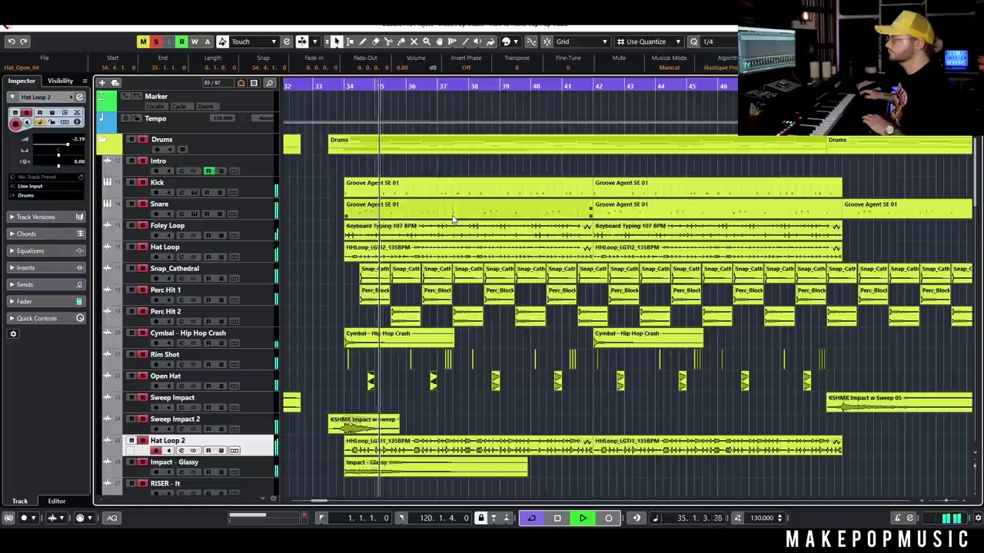
key("space")
scroll(463, 230, "down", 2)
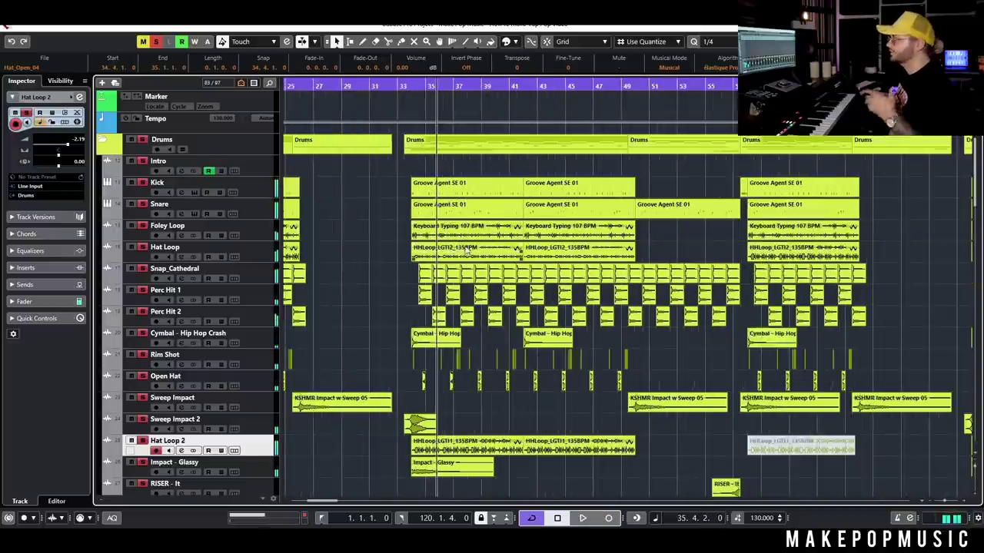
scroll(457, 238, "down", 10)
scroll(454, 238, "down", 15)
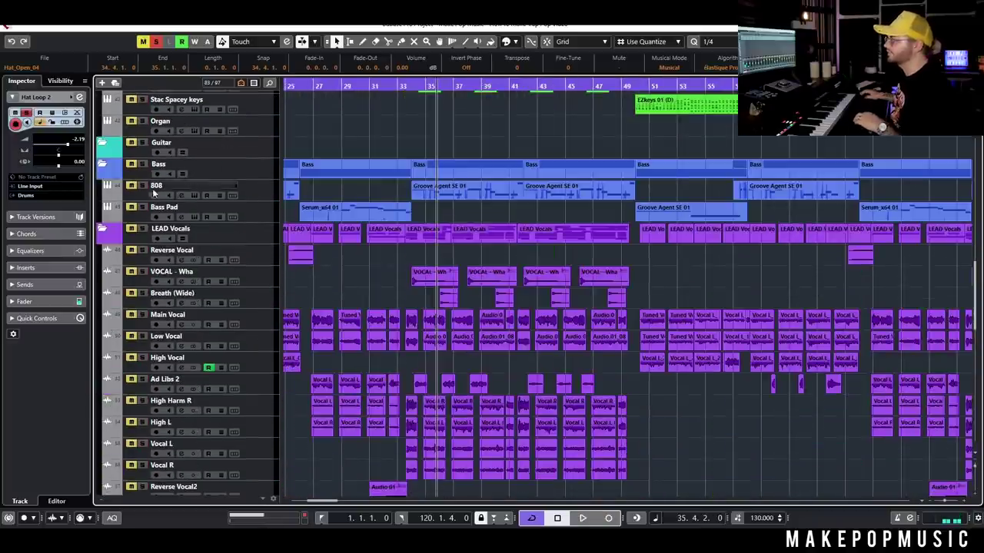
Play from bar 33 while zooming the view around the playhead, then stop
key("space")
left_click_drag(403, 93, 440, 176)
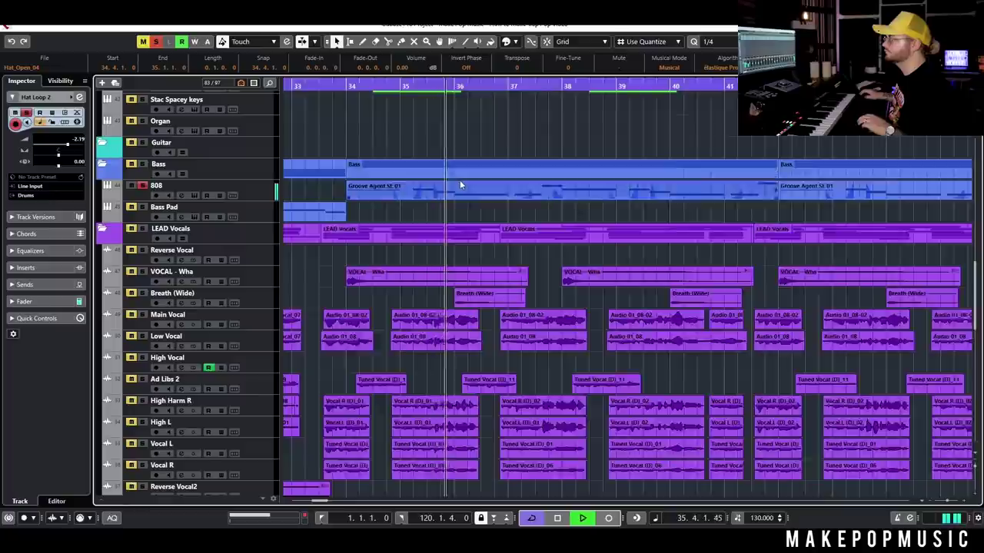
key("g")
key("g")
key("g")
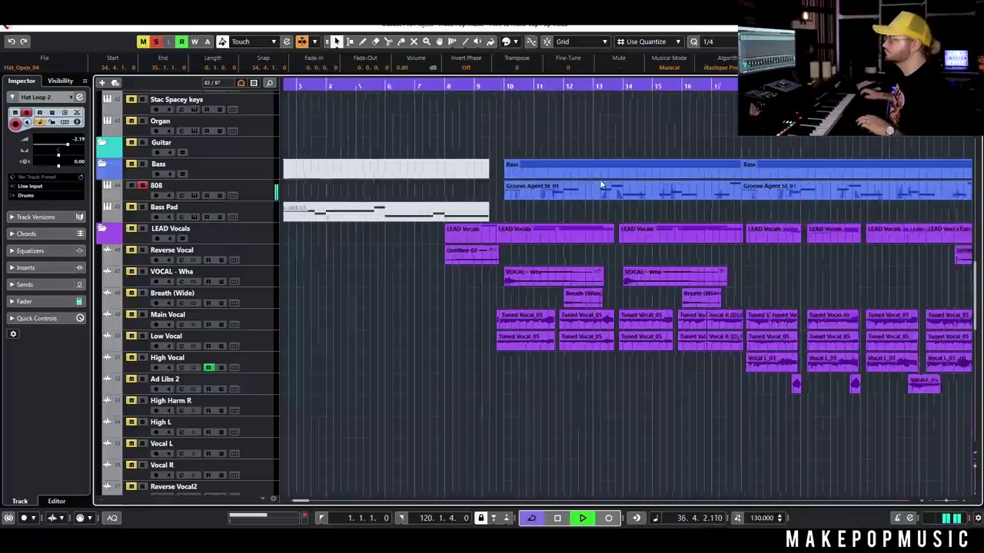
key("h")
key("h")
key("h")
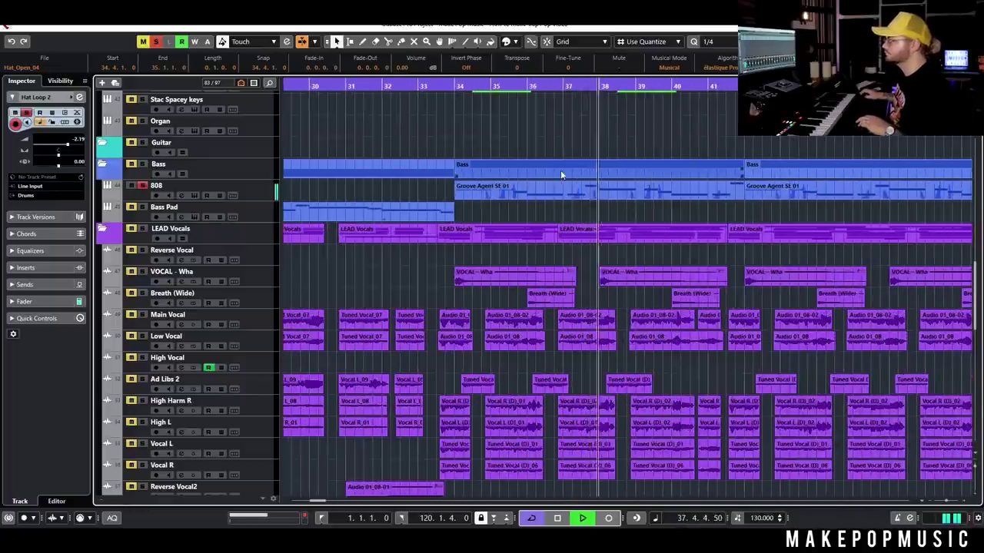
key("h")
key("space")
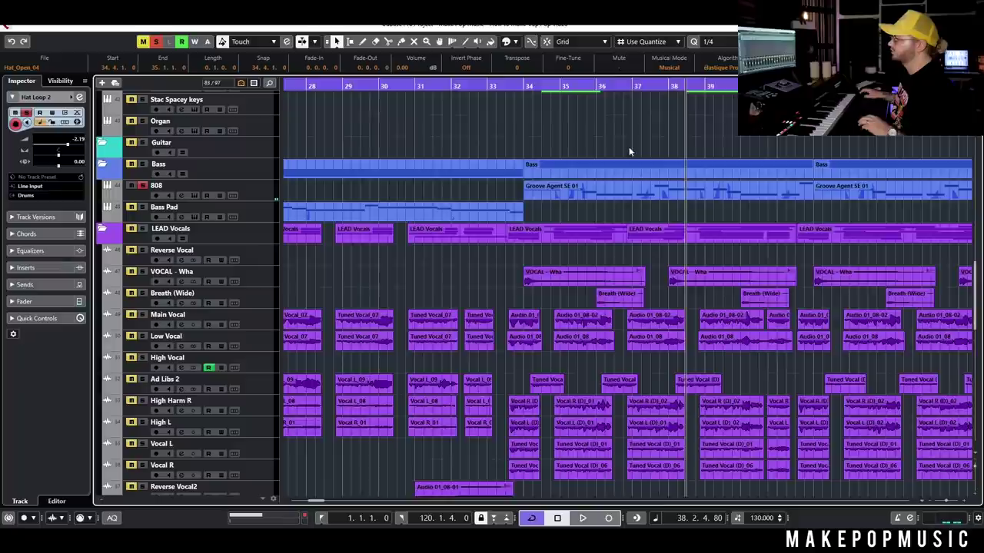
Select the Bass and 808 events, play from bar 34, then clear all solos
scroll(580, 129, "up", 4)
left_click(354, 86)
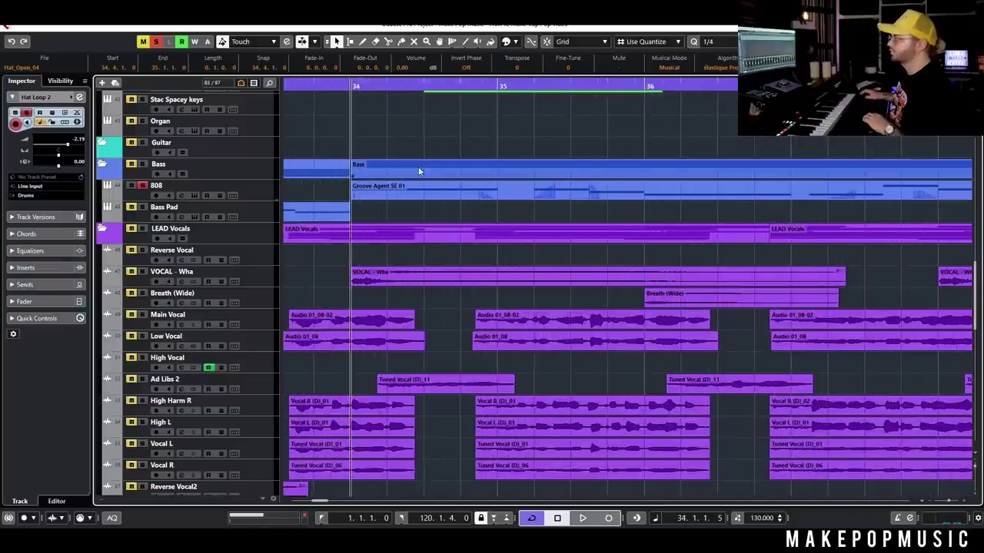
left_click(404, 151)
left_click_drag(419, 187, 426, 212)
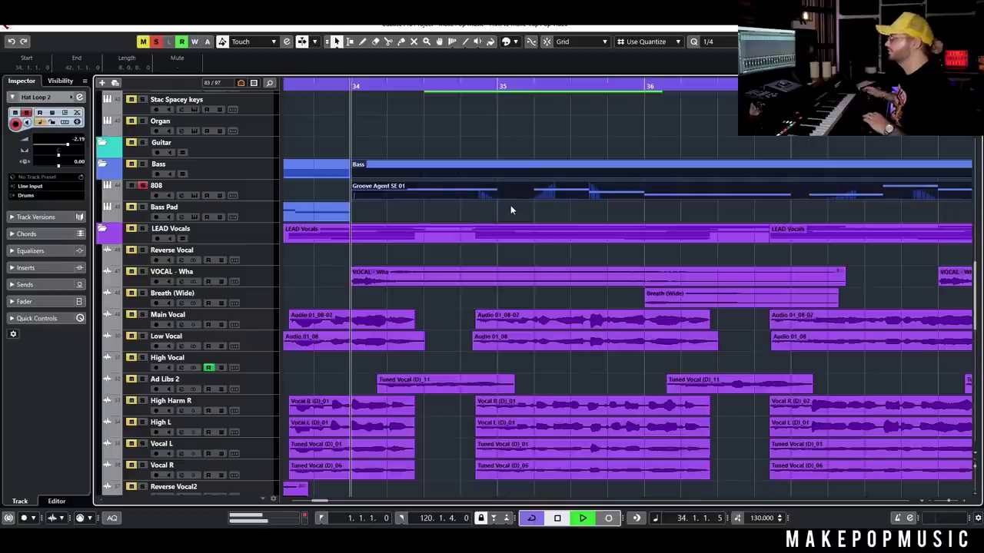
key("space")
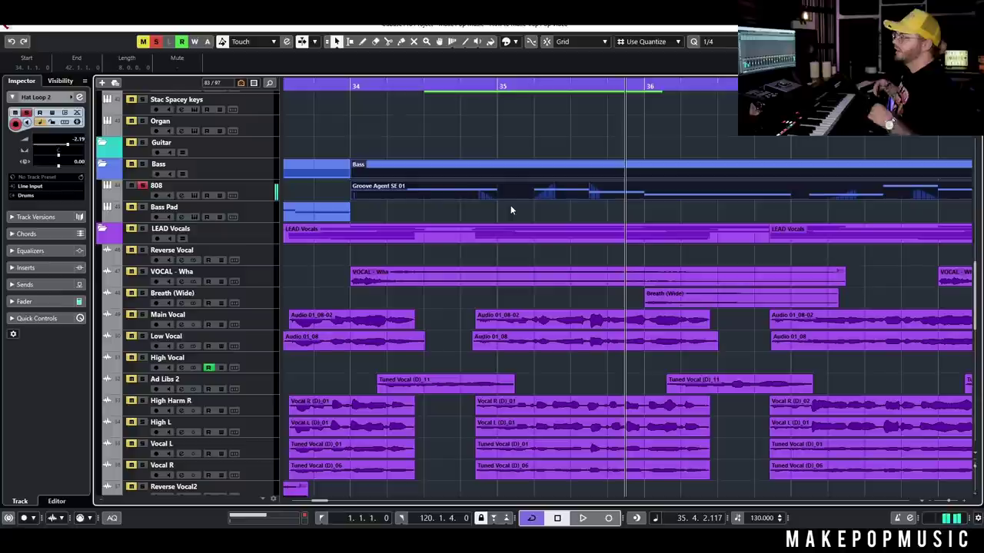
scroll(511, 207, "down", 5)
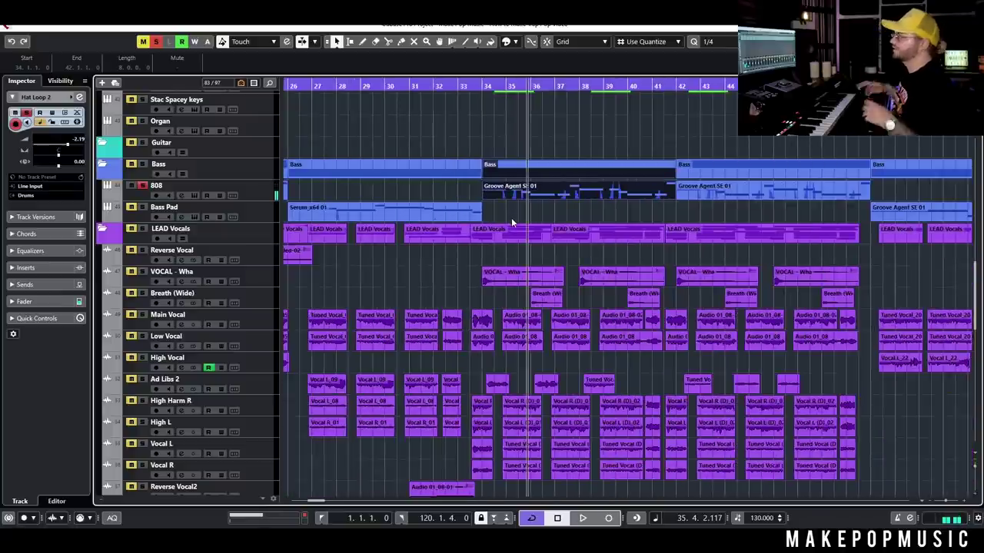
scroll(508, 204, "down", 2)
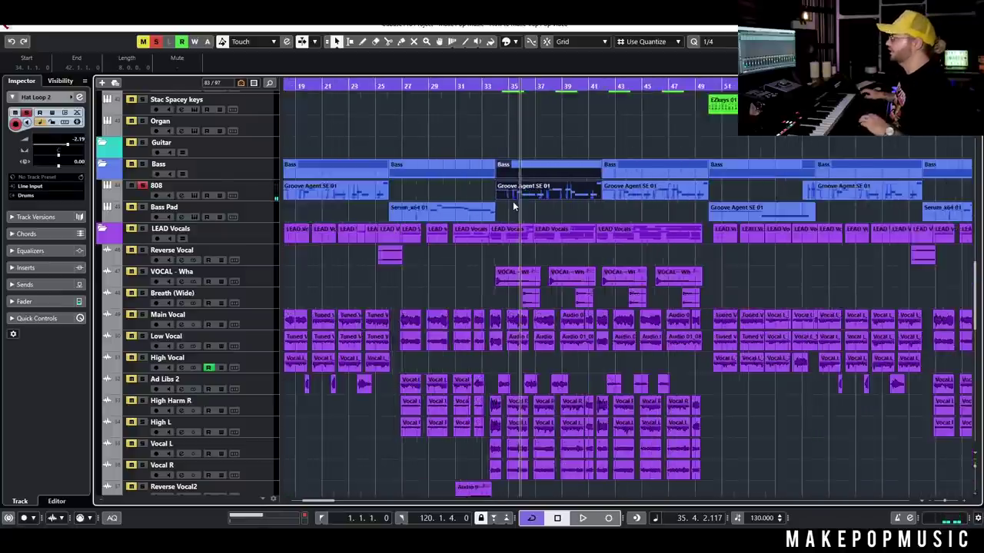
scroll(461, 198, "up", 4)
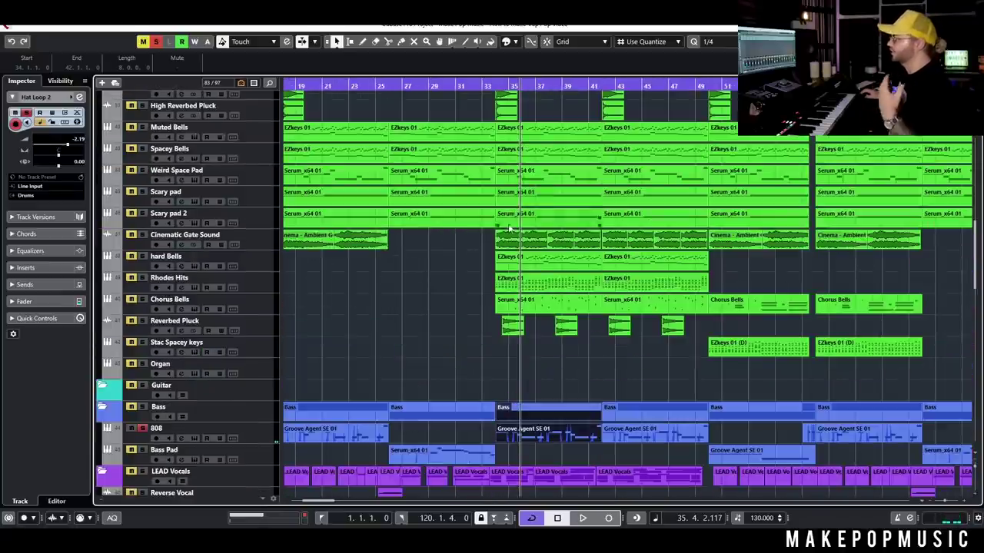
left_click(159, 44)
Solo and select Cinematic Gate Sound, zoom in on bars 28–38 and go to bar 33
left_click(143, 237)
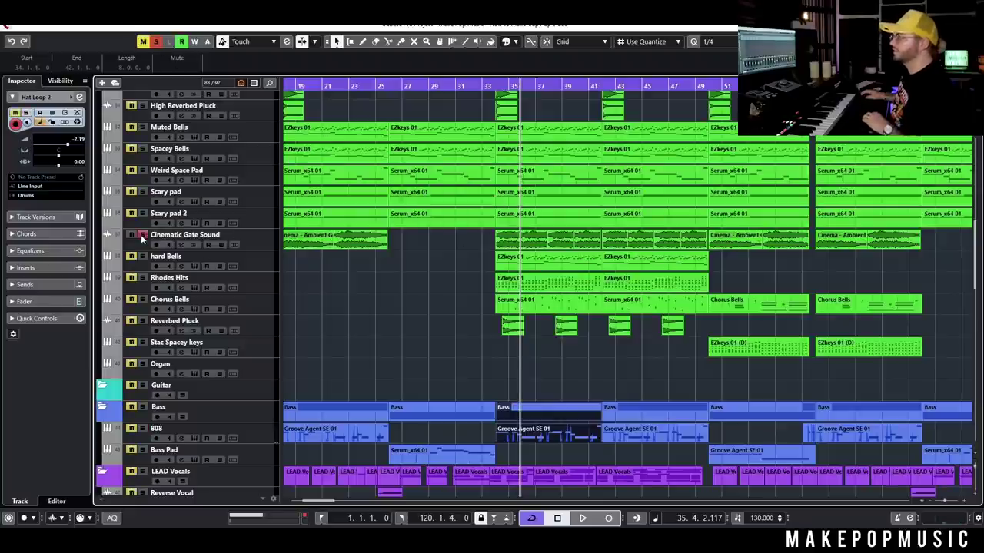
left_click(278, 236)
key("h")
key("h")
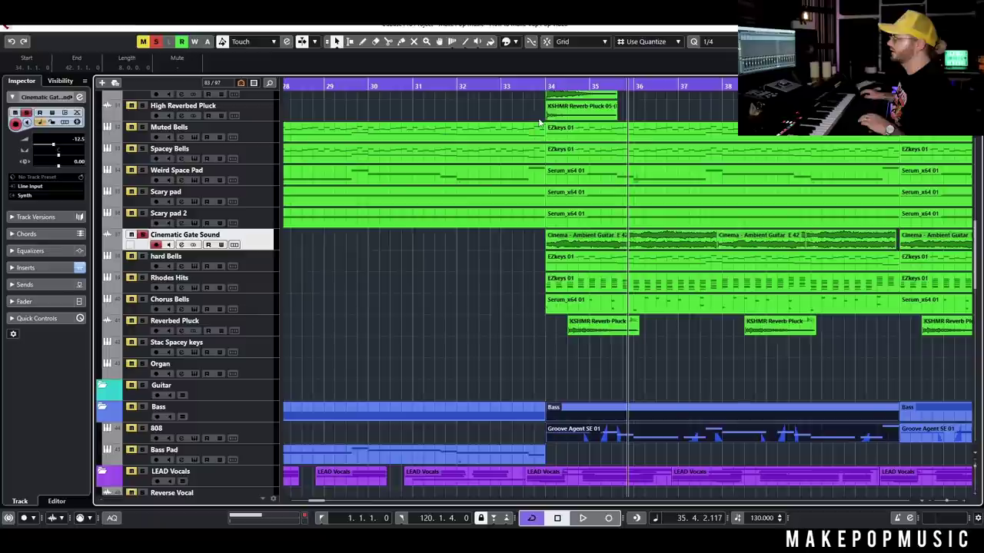
left_click(544, 87)
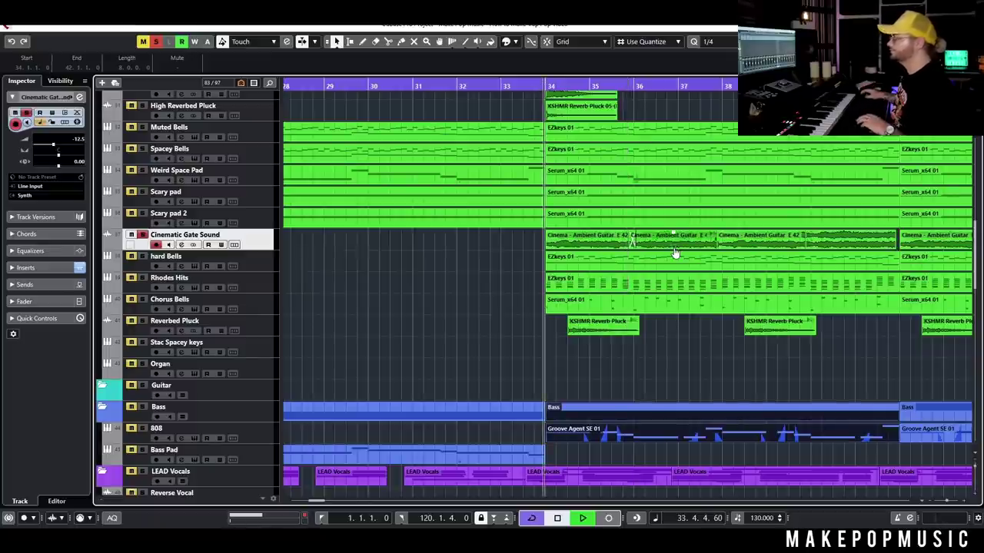
Play briefly from bar 38, zoom out to bars 19–45 and select the hard Bells track
left_click(633, 89)
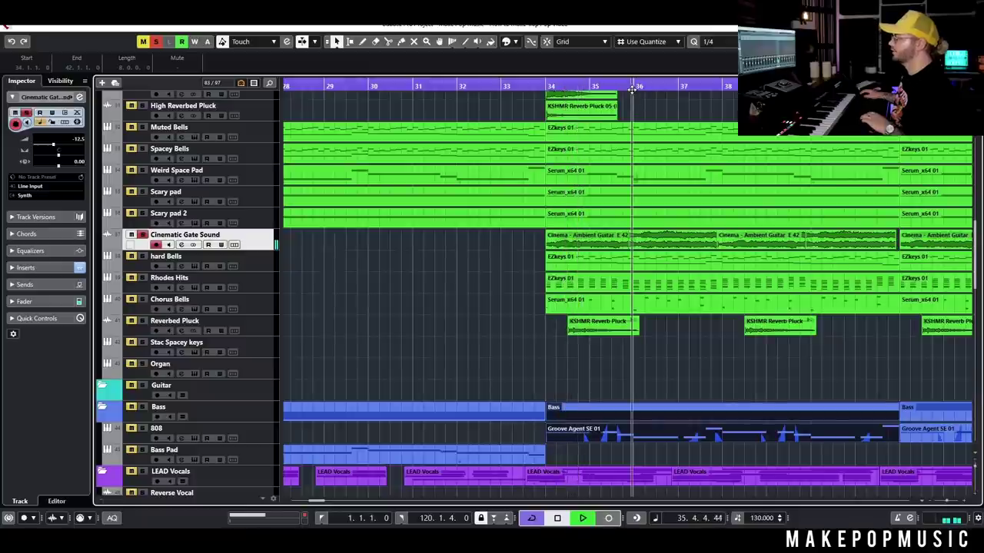
left_click(727, 87)
key("space")
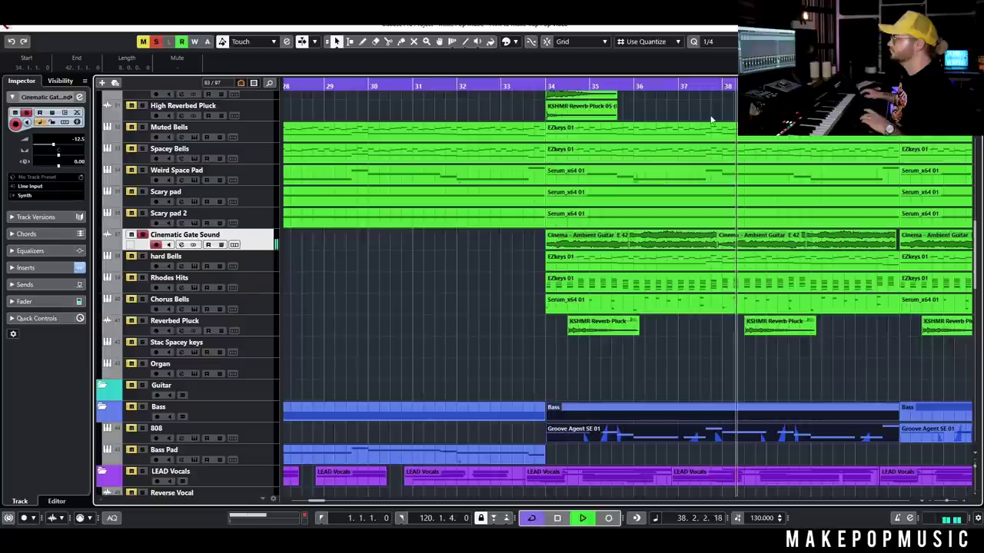
key("space")
key("g")
key("g")
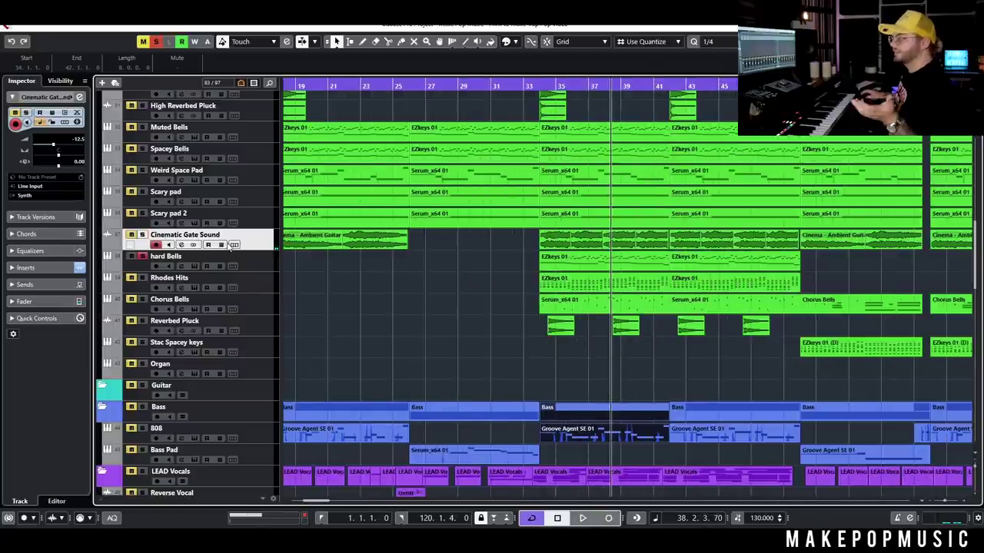
left_click(247, 261)
left_click(194, 266)
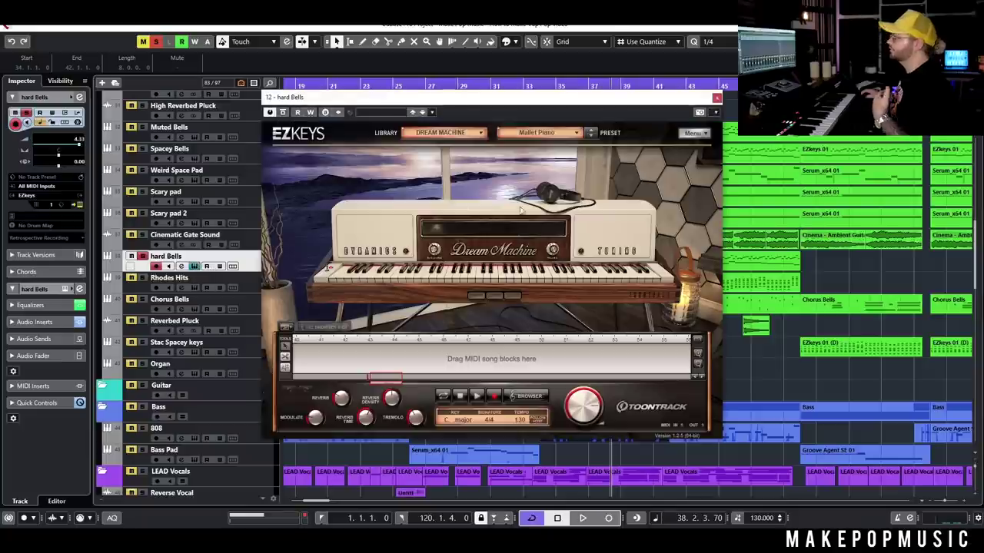
left_click(715, 99)
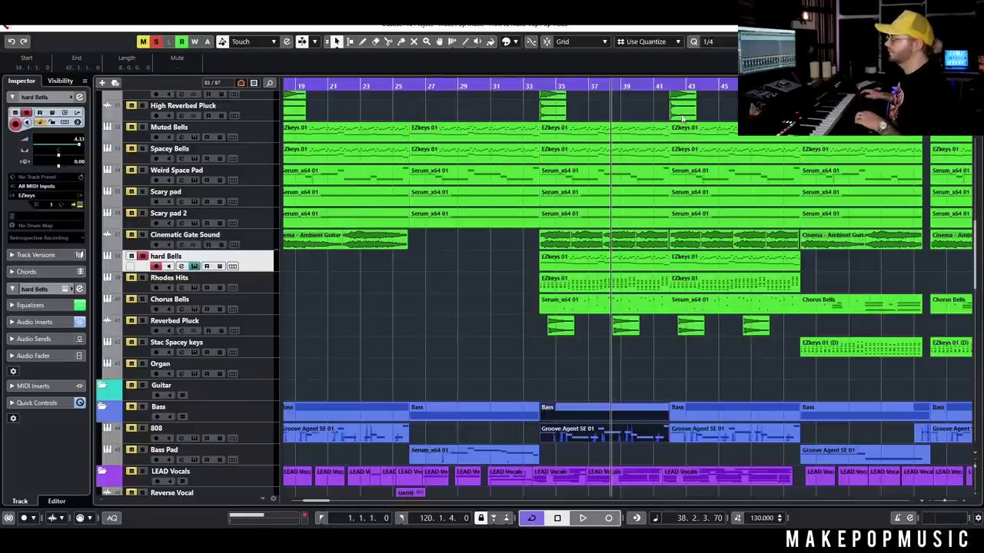
left_click(182, 267)
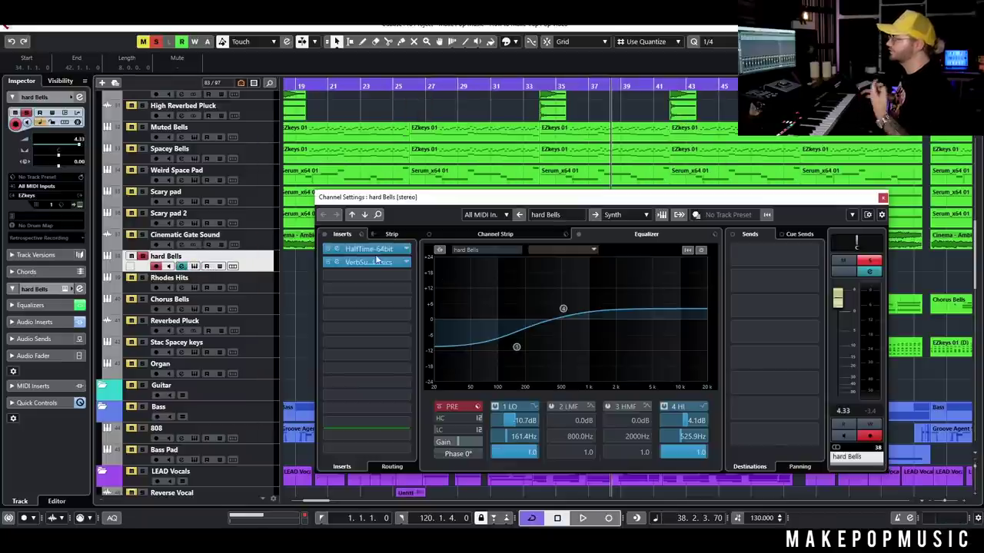
left_click(328, 264)
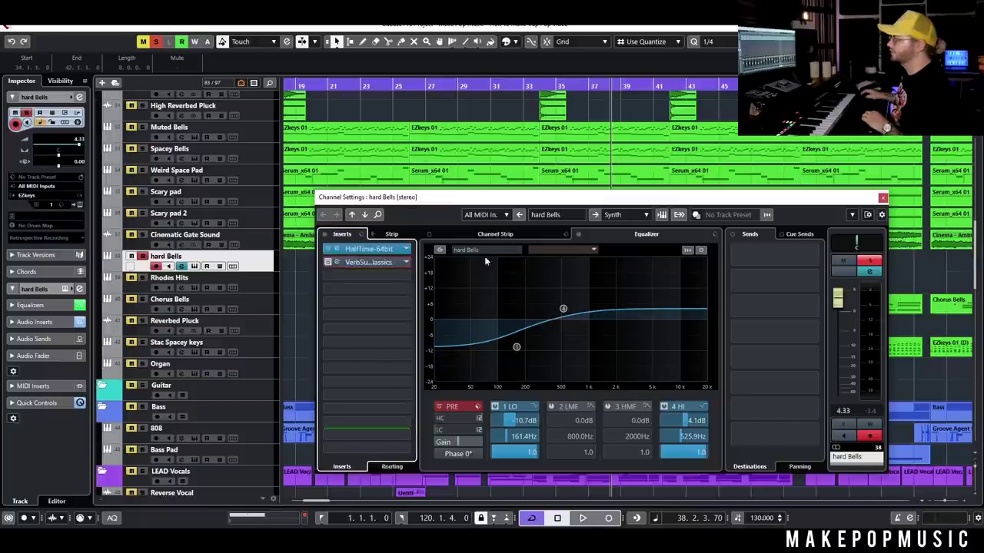
left_click(578, 234)
key("space")
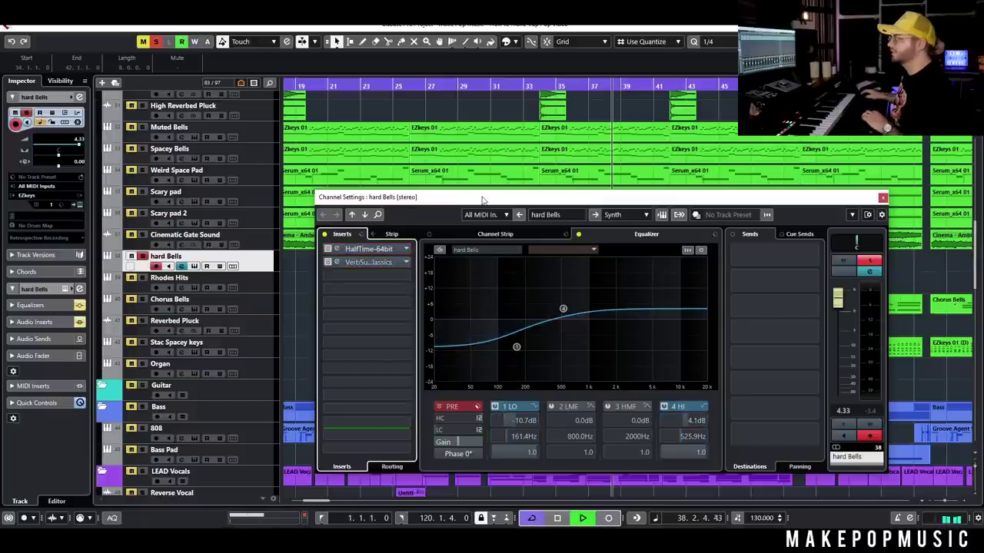
left_click_drag(482, 199, 542, 135)
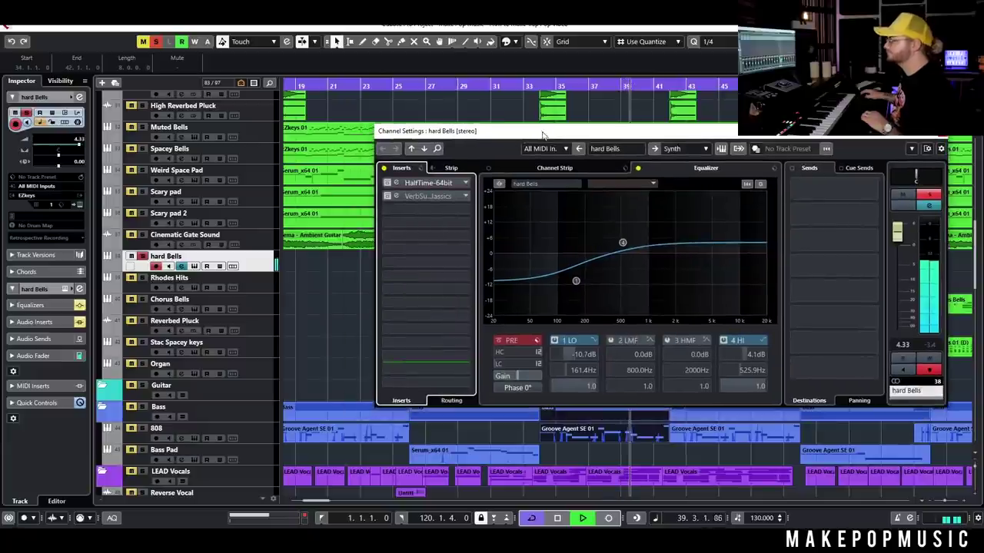
key("space")
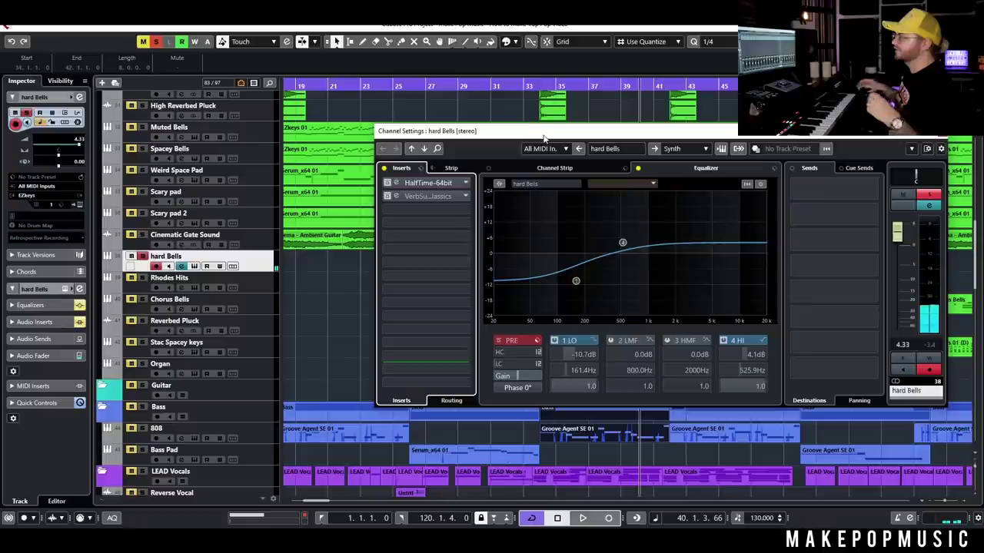
left_click(396, 179)
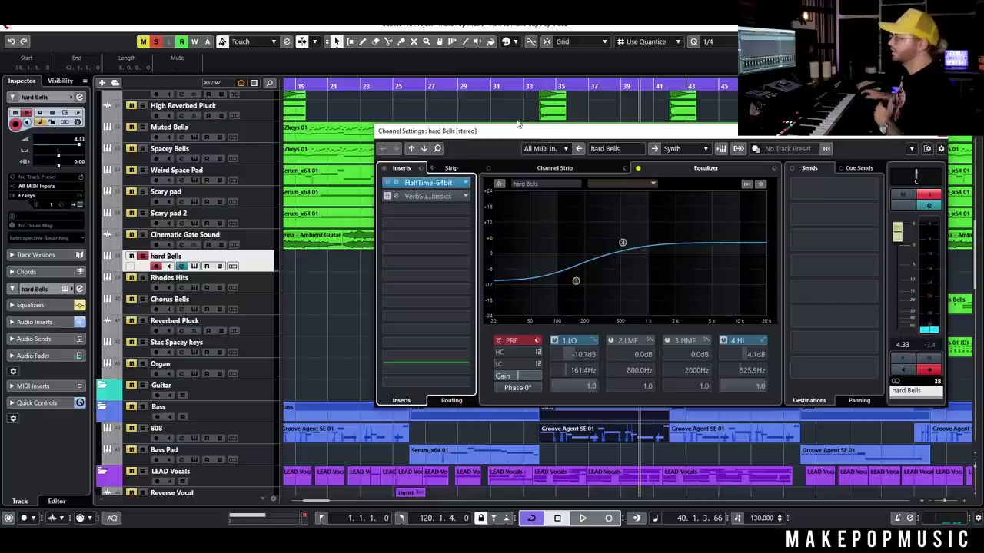
left_click(540, 86)
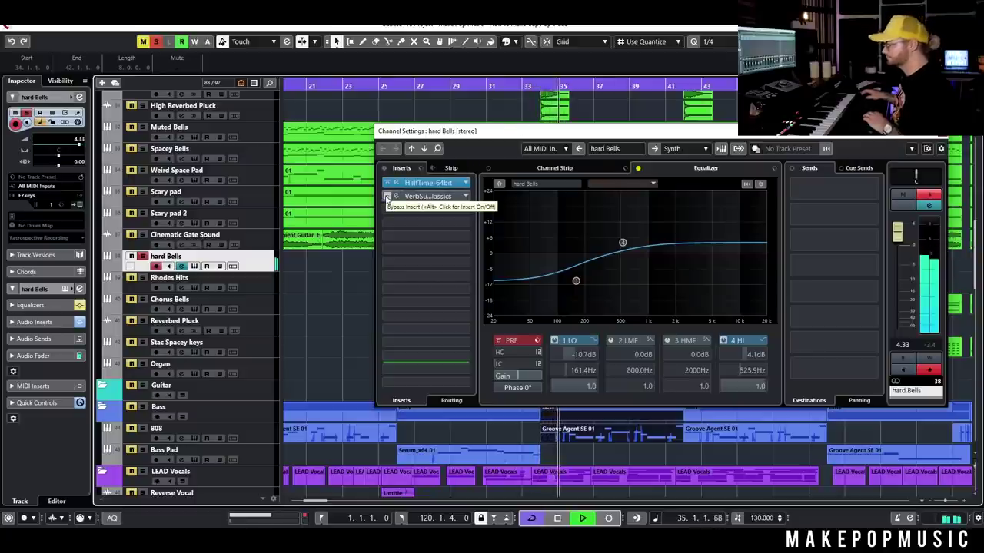
left_click(459, 183)
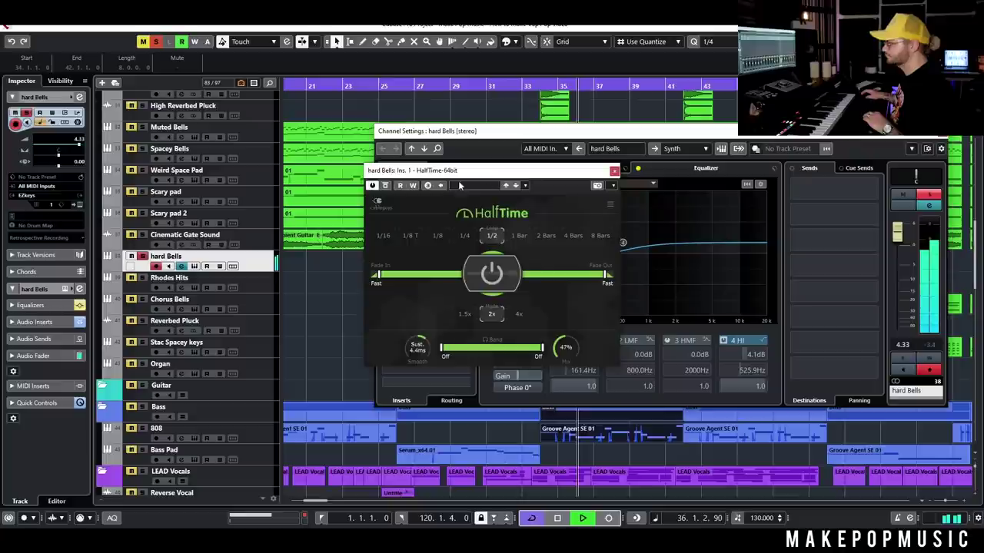
key("space")
left_click(614, 171)
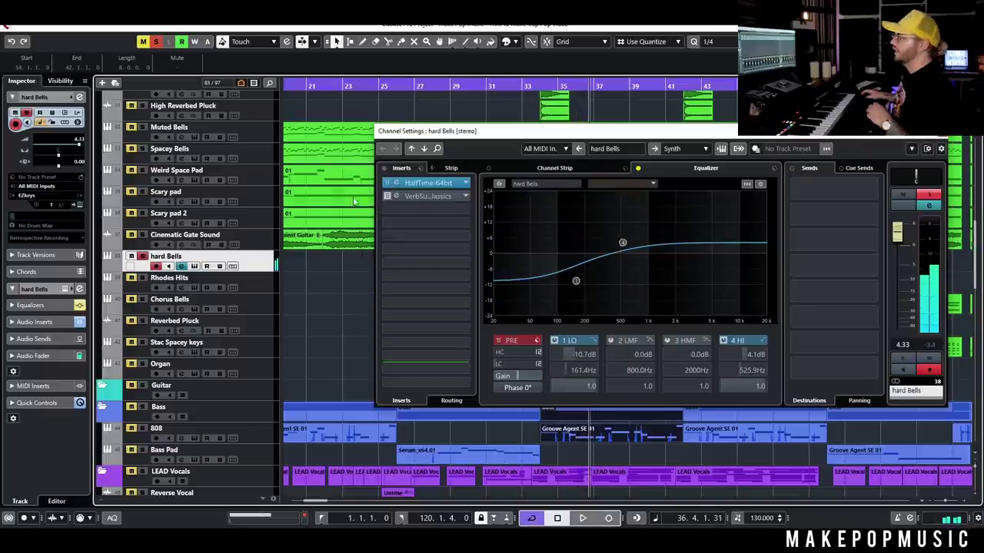
left_click(395, 196)
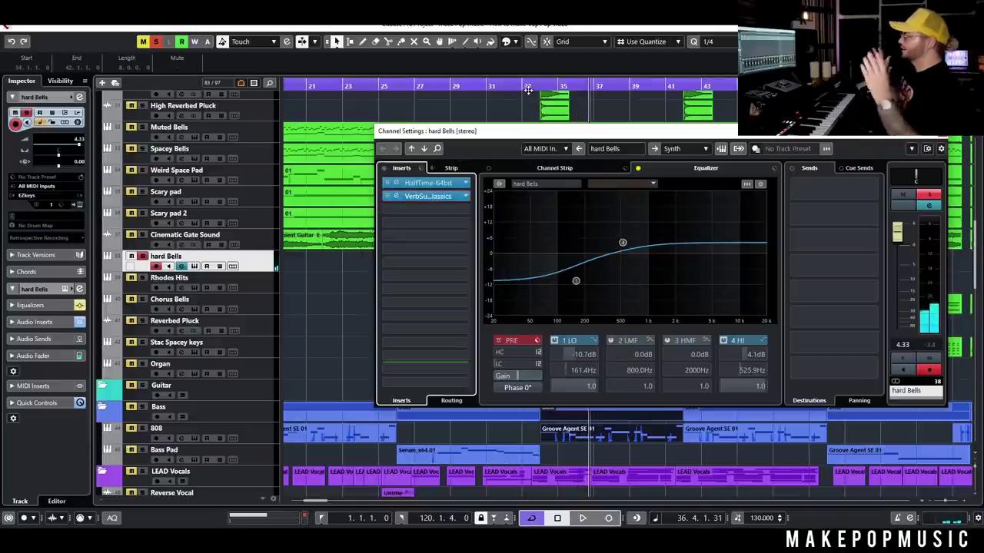
left_click(528, 90)
key("space")
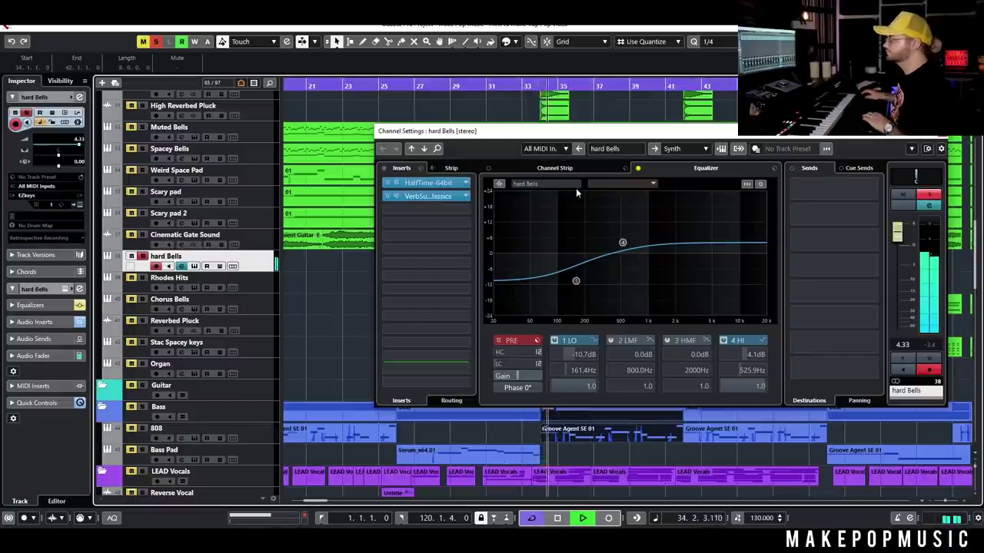
left_click(638, 168)
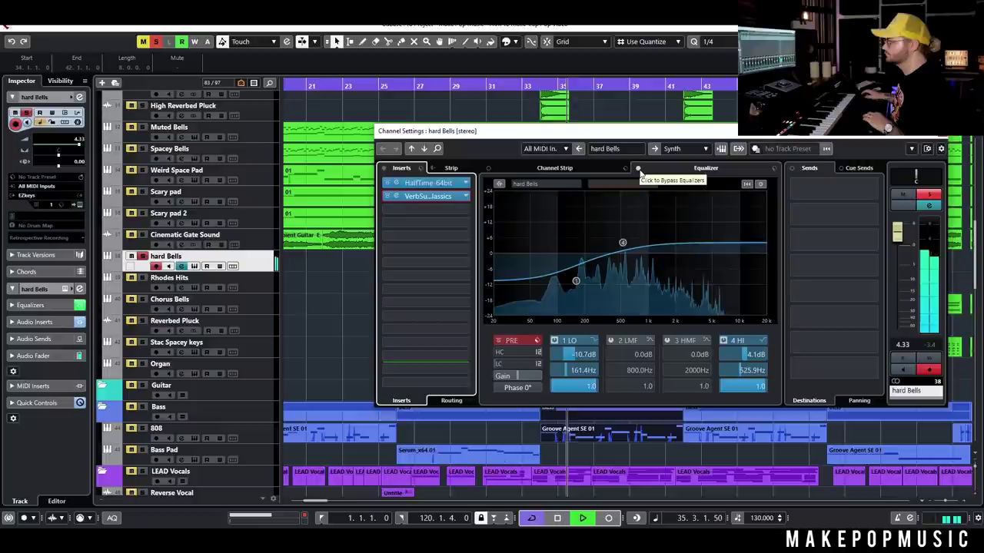
key("space")
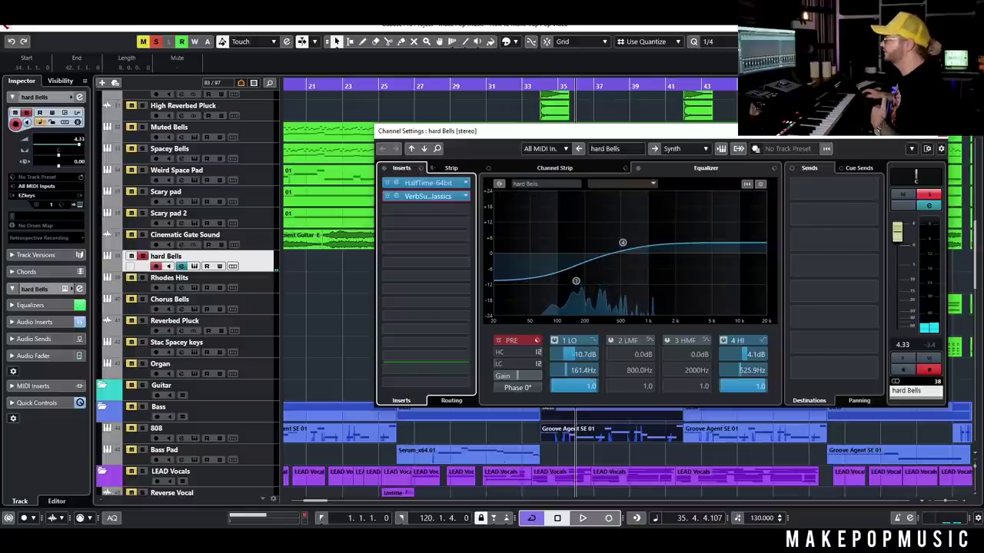
left_click(945, 138)
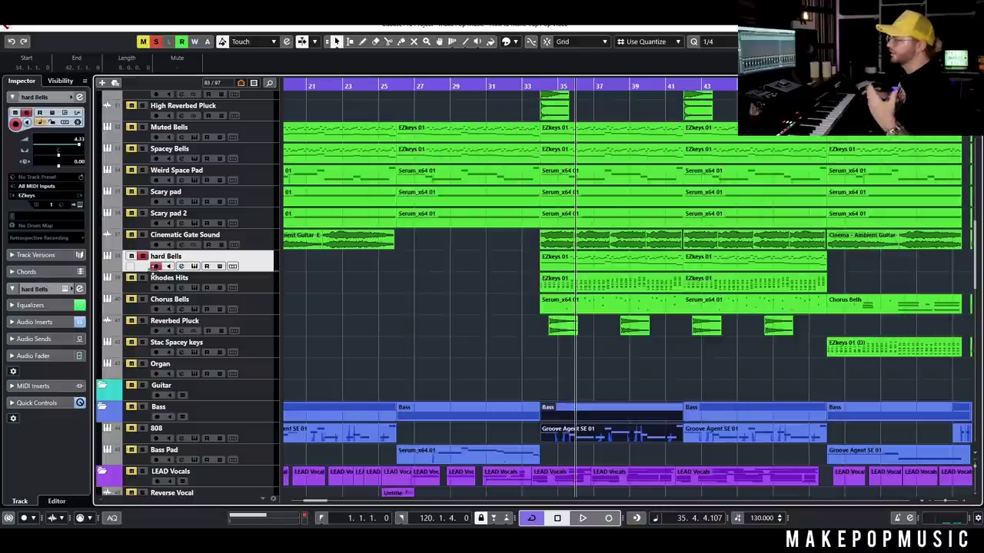
Move the solo from hard Bells to Rhodes Hits and audition its EZkeys instrument from bar 33
left_click(142, 256)
left_click(143, 278)
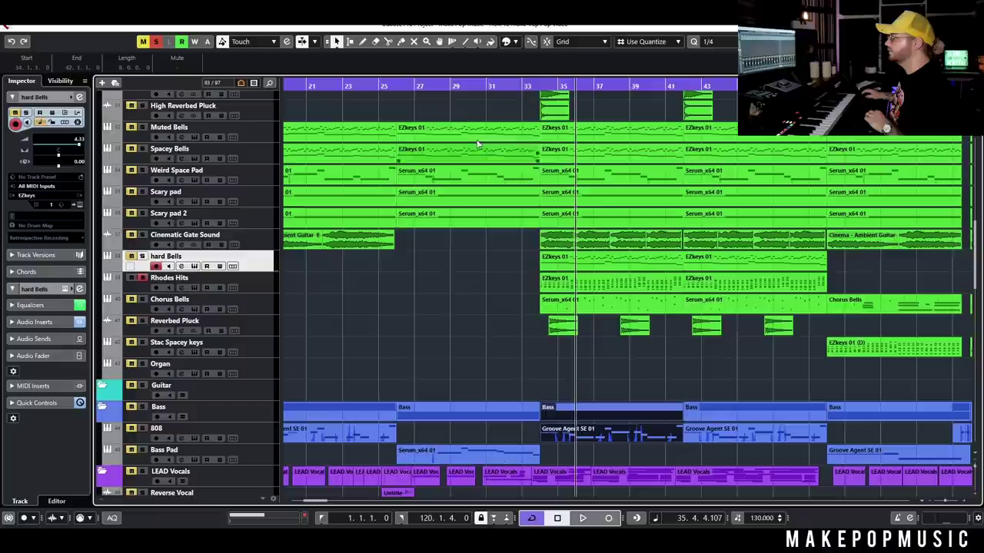
left_click(536, 87)
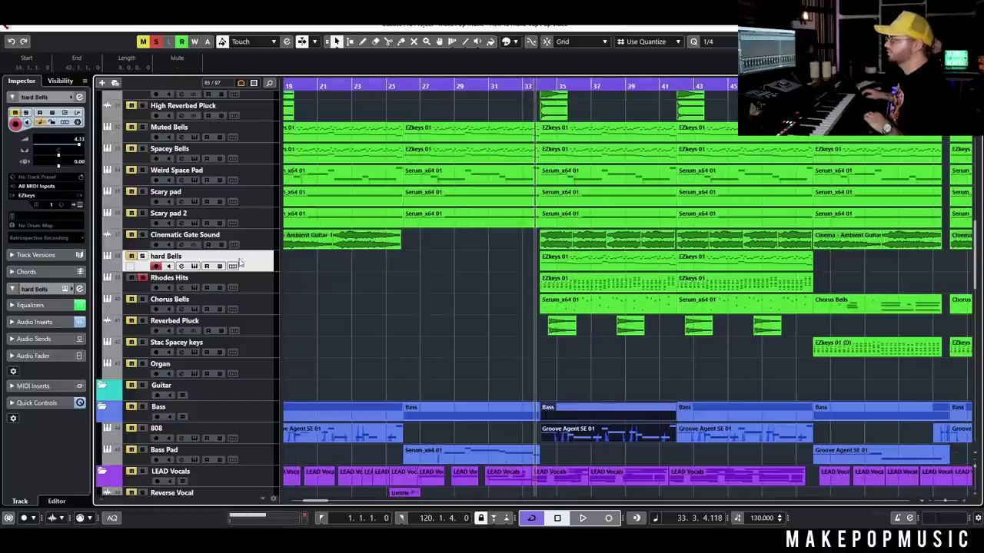
left_click(195, 287)
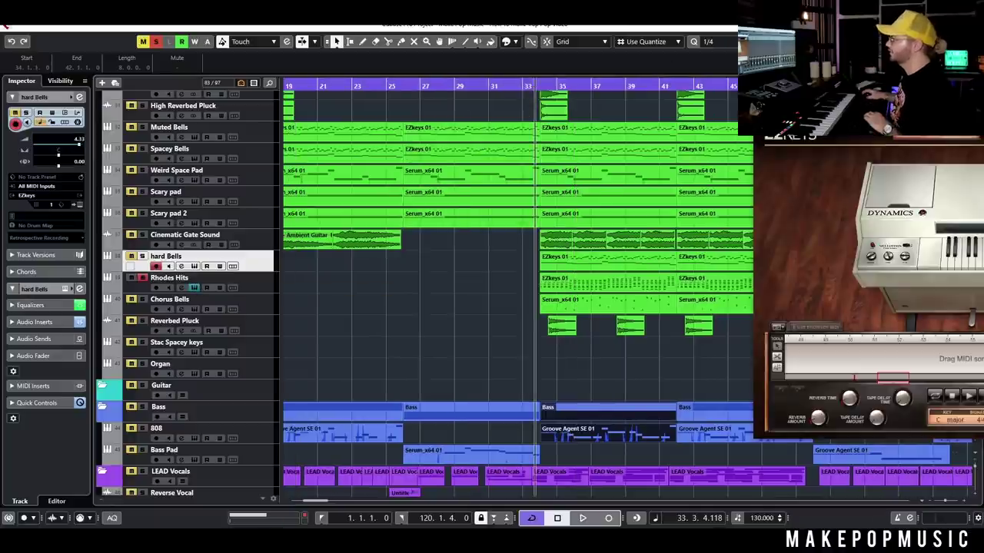
key("space")
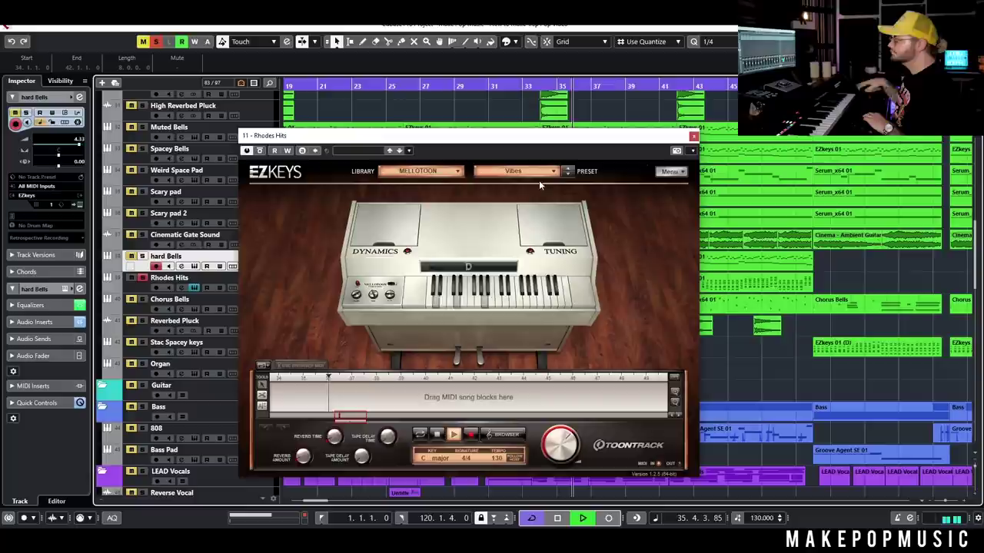
key("space")
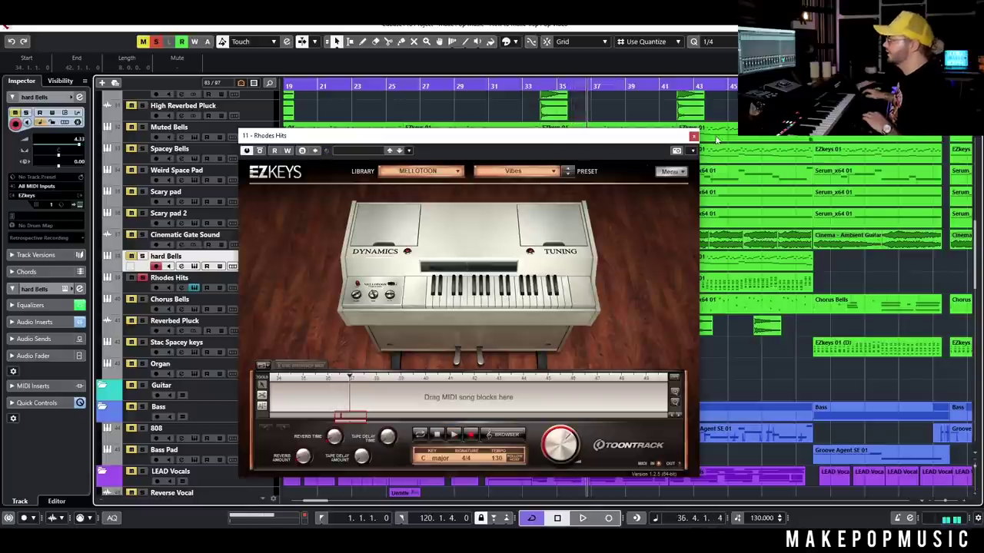
Close the instrument window, add Chorus Bells to the solo and return to bar 33
left_click(694, 137)
left_click(142, 299)
left_click(537, 86)
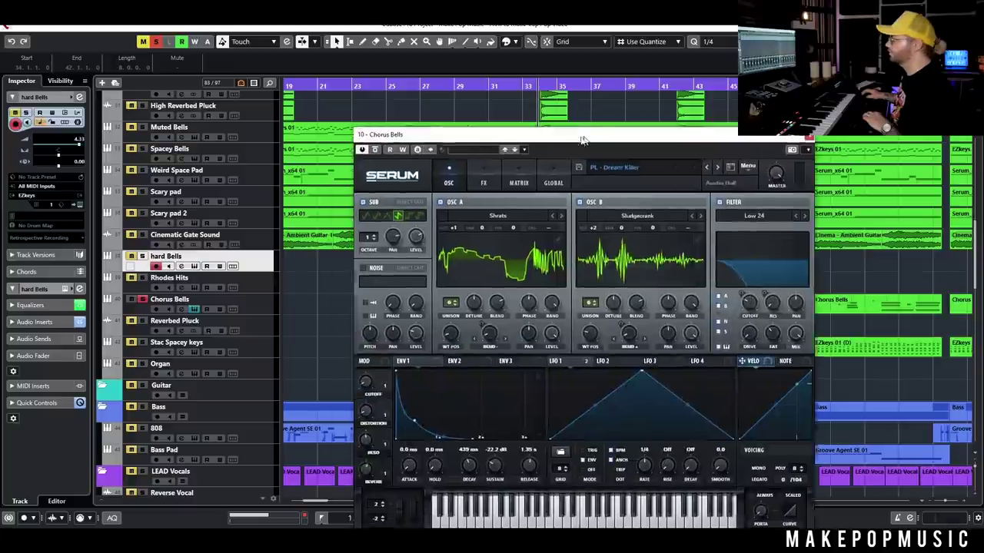
left_click_drag(594, 142, 557, 143)
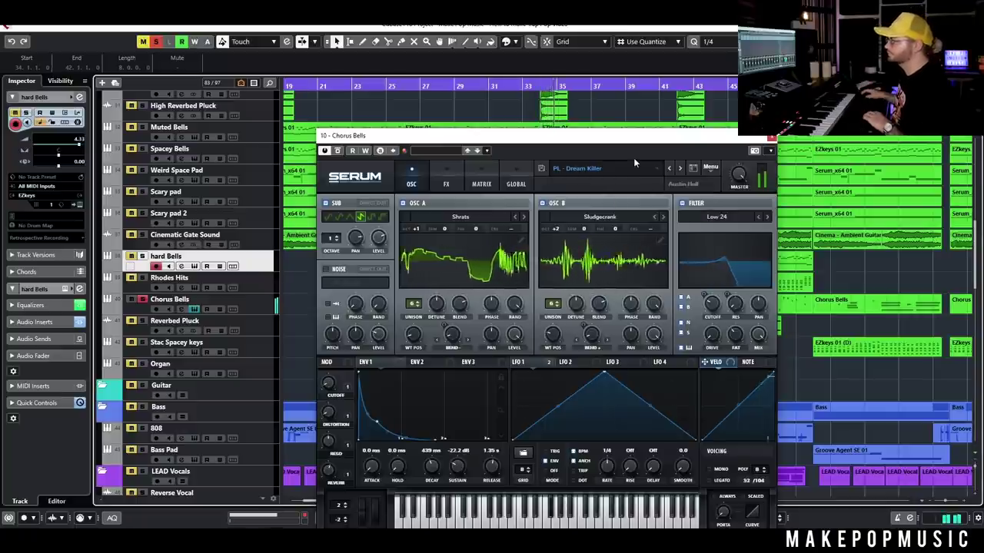
left_click(445, 186)
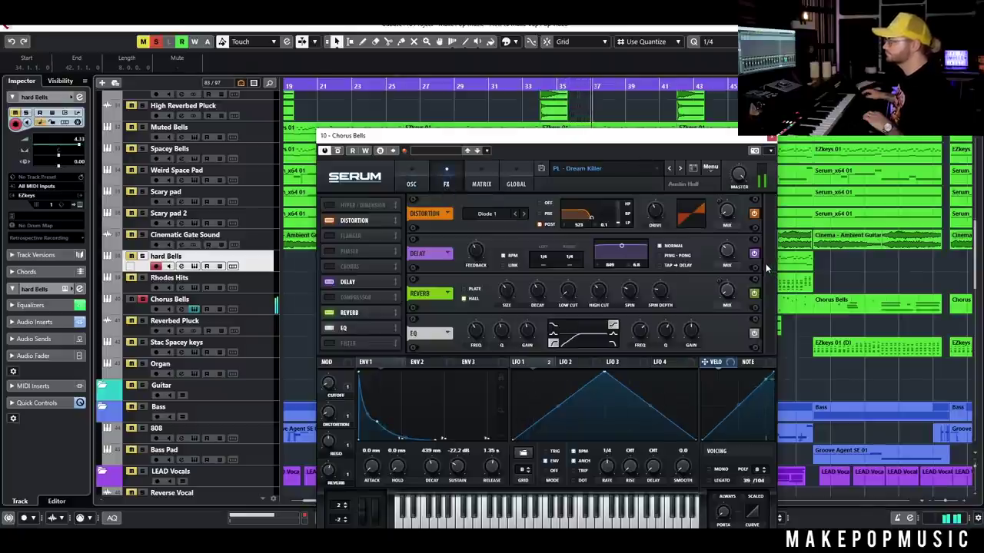
left_click(771, 138)
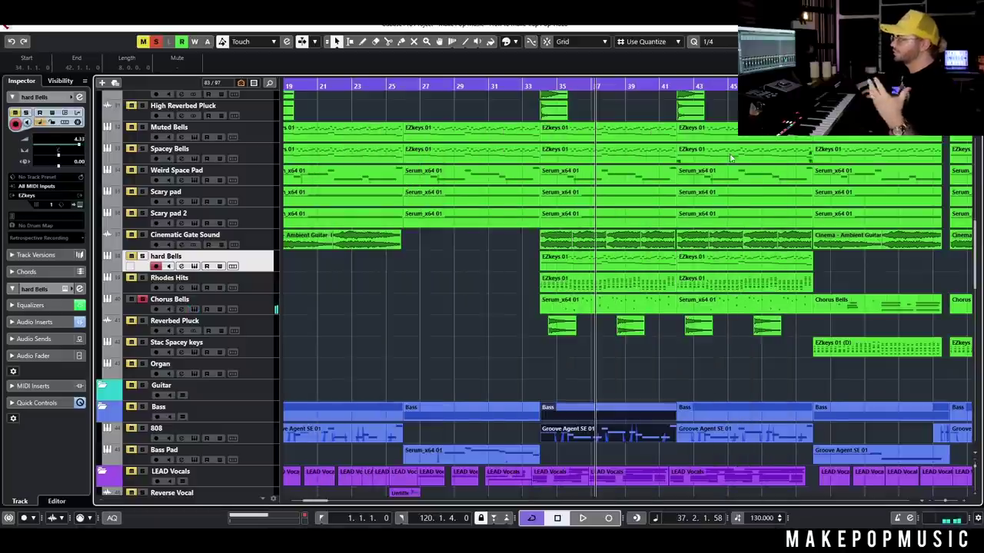
Unsolo Chorus Bells, play from bar 33 and mute the LEAD Vocals folder
left_click(142, 300)
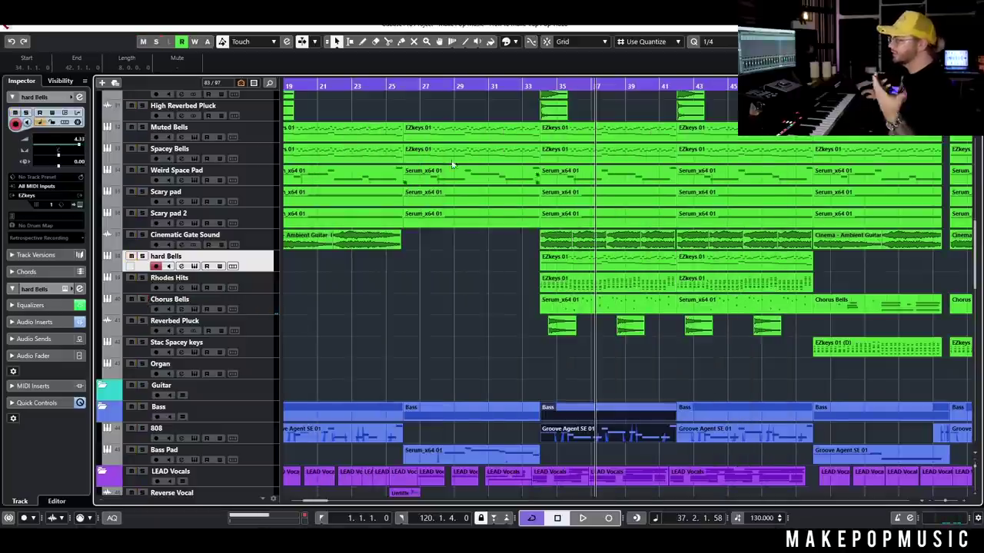
left_click(529, 89)
key("space")
left_click(130, 471)
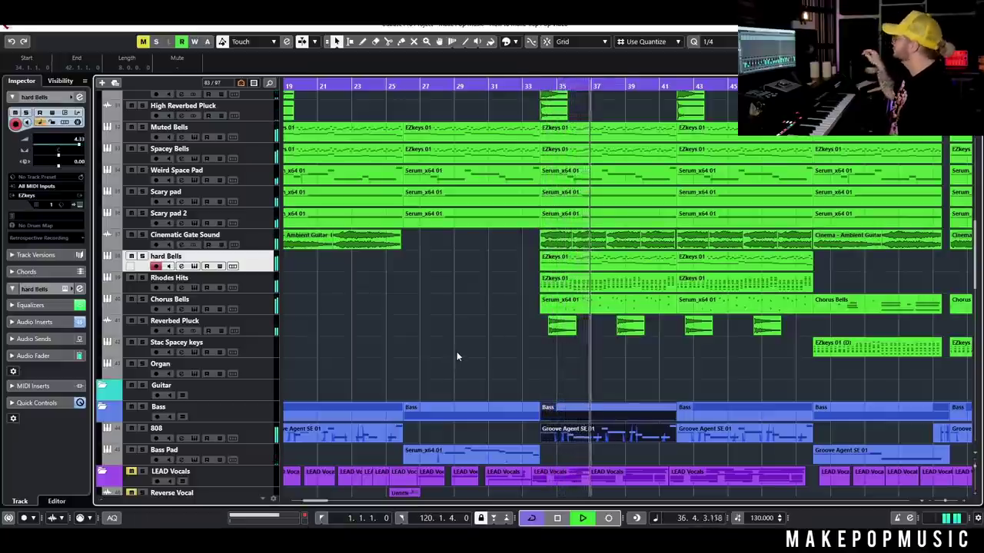
key("space")
Solo Reverbed Pluck and replay the section from bar 33
left_click(141, 320)
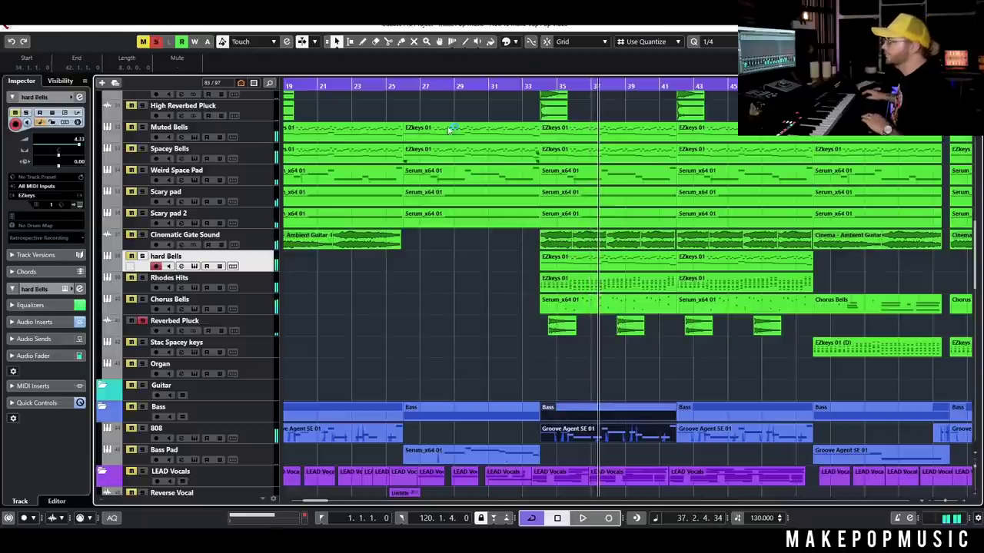
left_click(536, 87)
key("space")
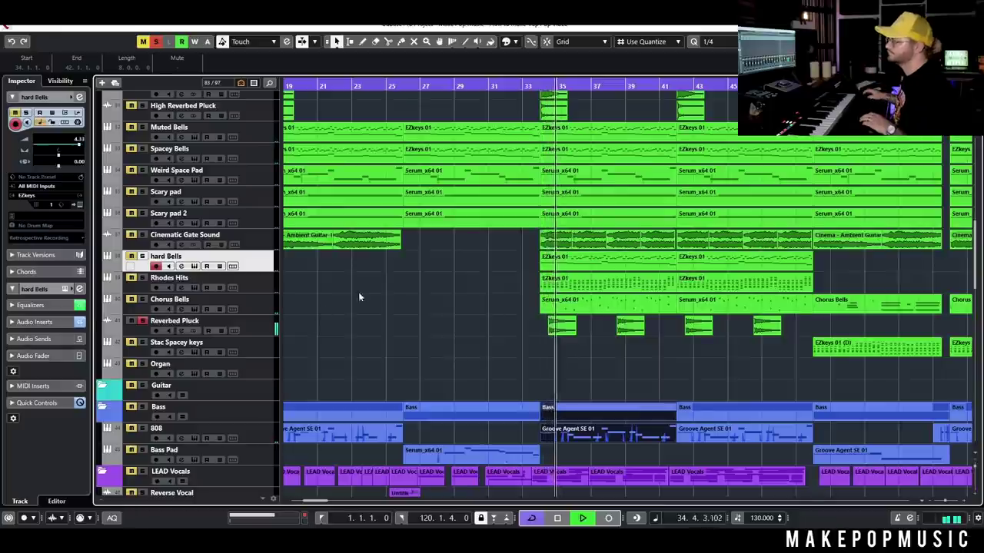
scroll(356, 275, "up", 4)
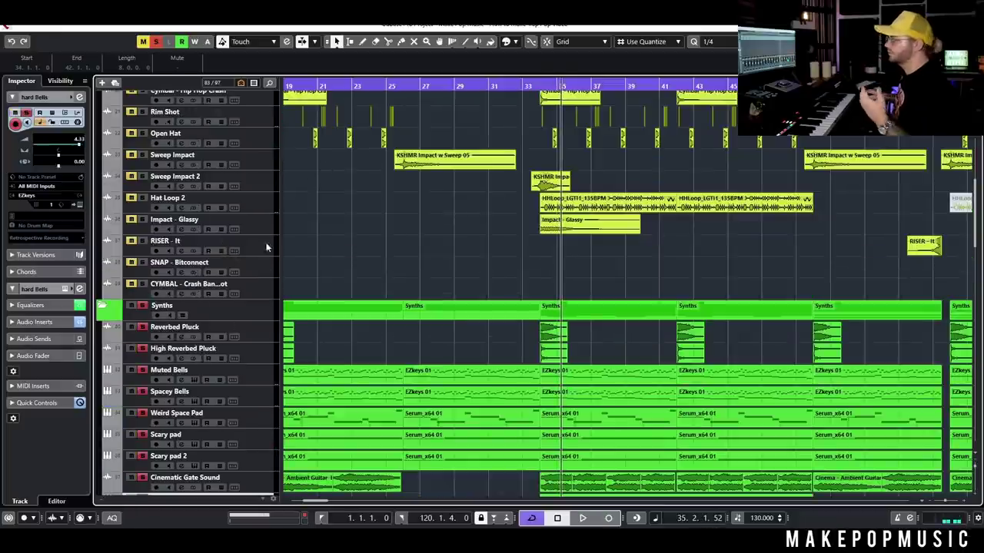
Restart playback near bar 34, turn off all solos and select the first Hat Loop 2 event
left_click(536, 86)
scroll(645, 191, "down", 5)
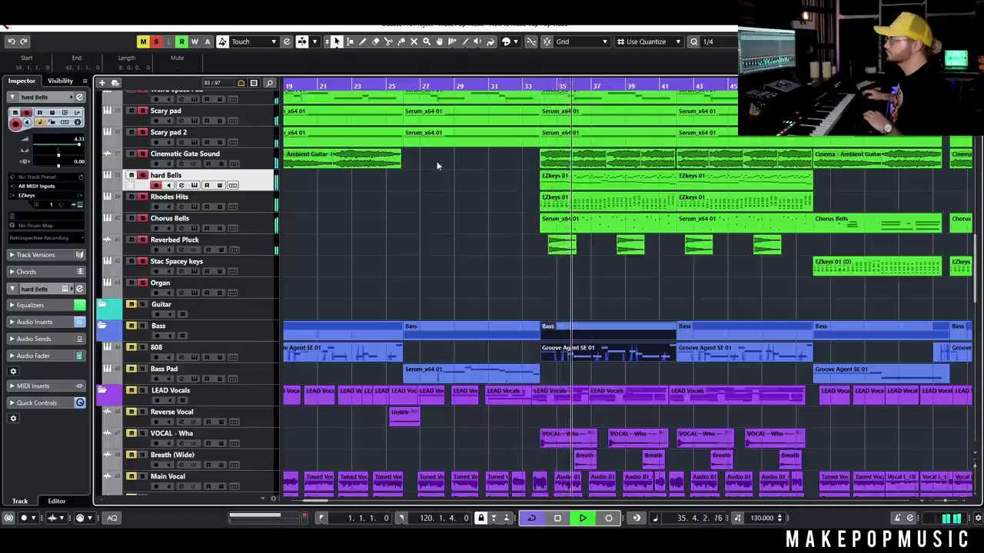
left_click(155, 43)
scroll(500, 221, "up", 2)
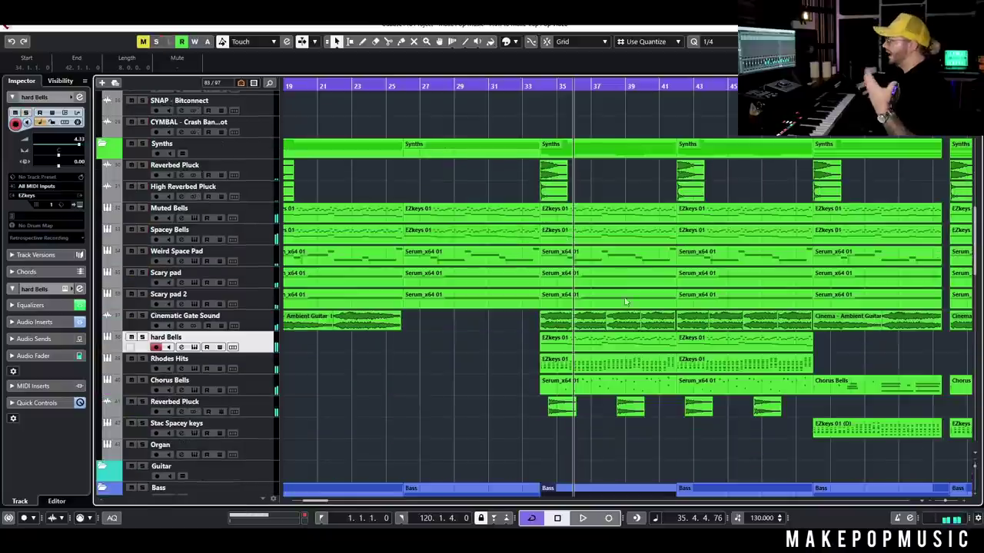
scroll(631, 250, "up", 5)
left_click_drag(696, 400, 518, 359)
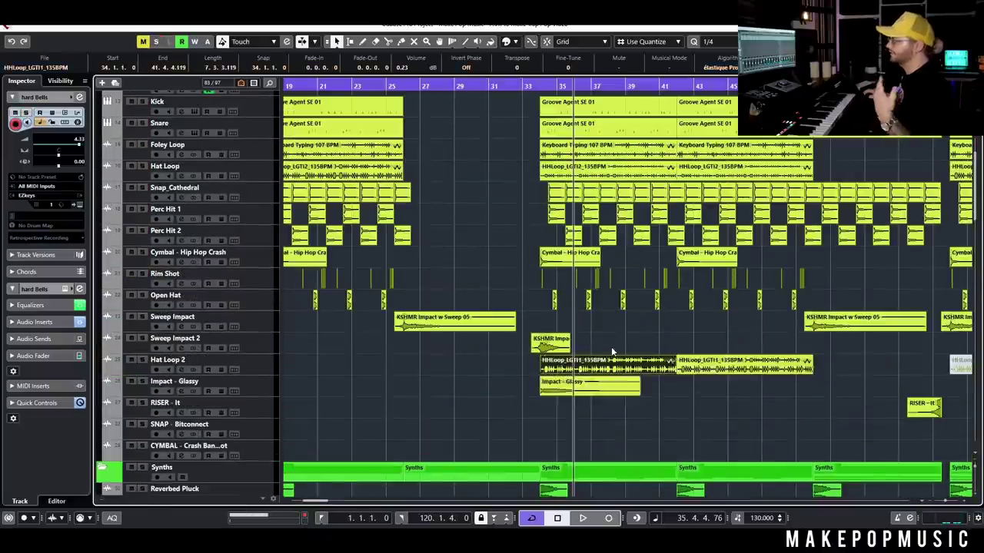
scroll(653, 322, "down", 10)
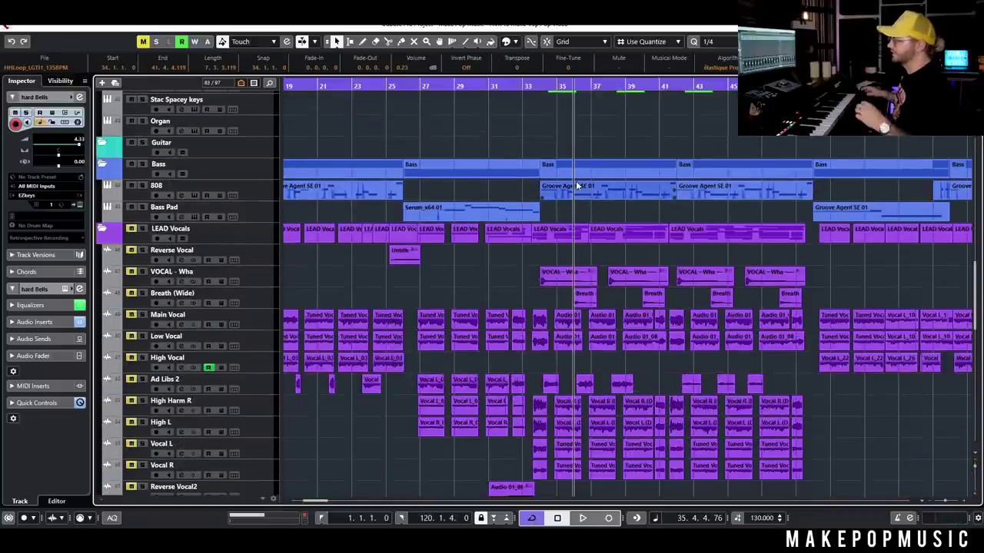
scroll(639, 355, "down", 3)
Solo LEAD Vocals, then Main Vocal instead, and audition from bar 33
left_click(143, 149)
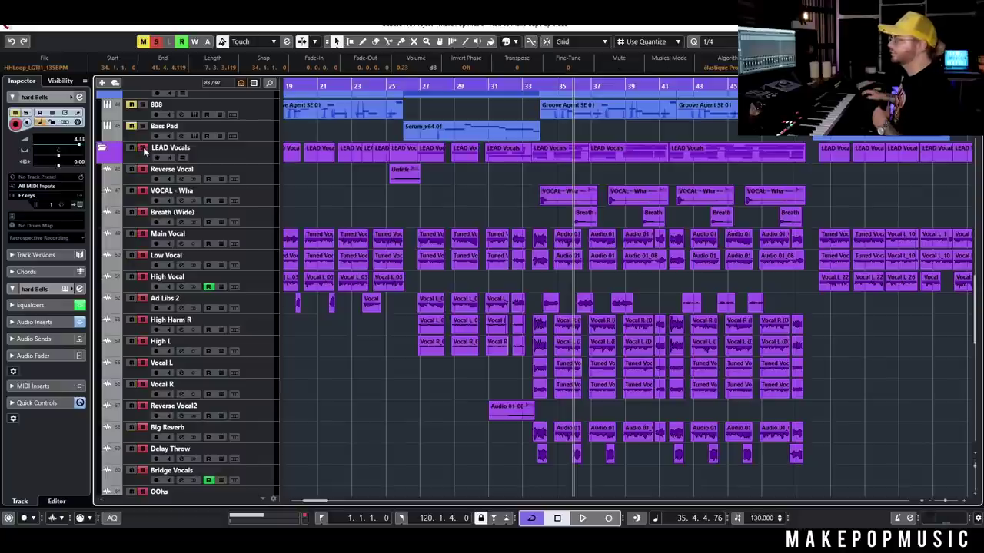
scroll(503, 353, "up", 2)
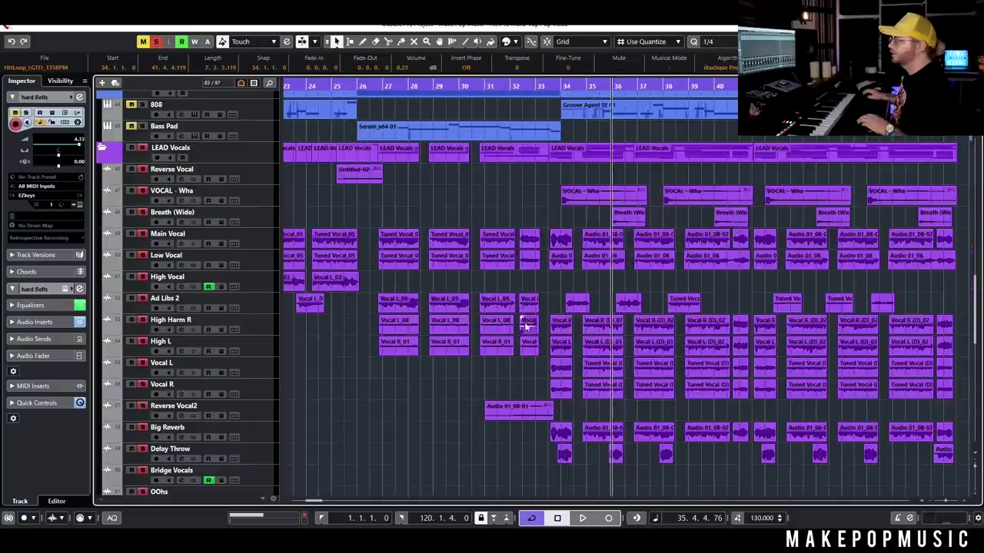
left_click(143, 150)
left_click(143, 235)
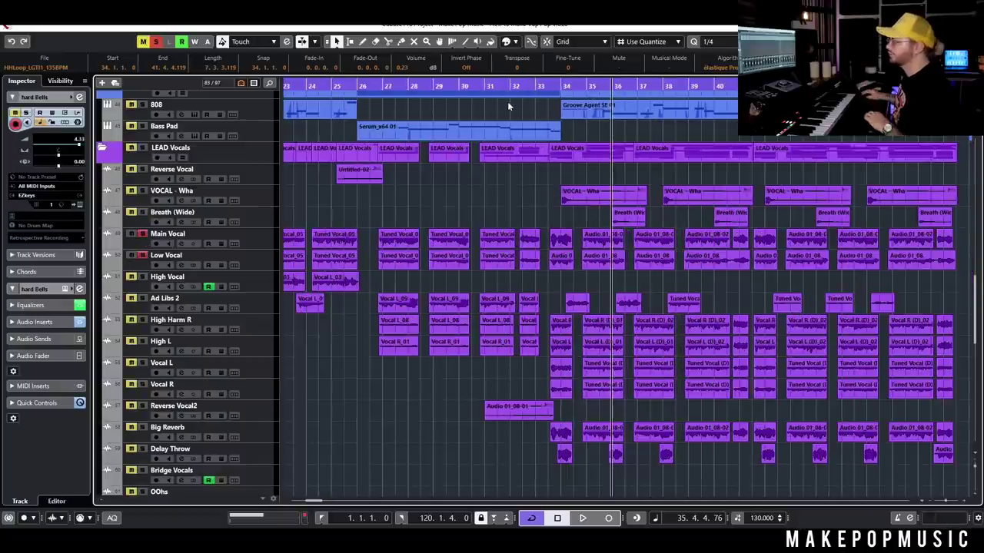
left_click(547, 83)
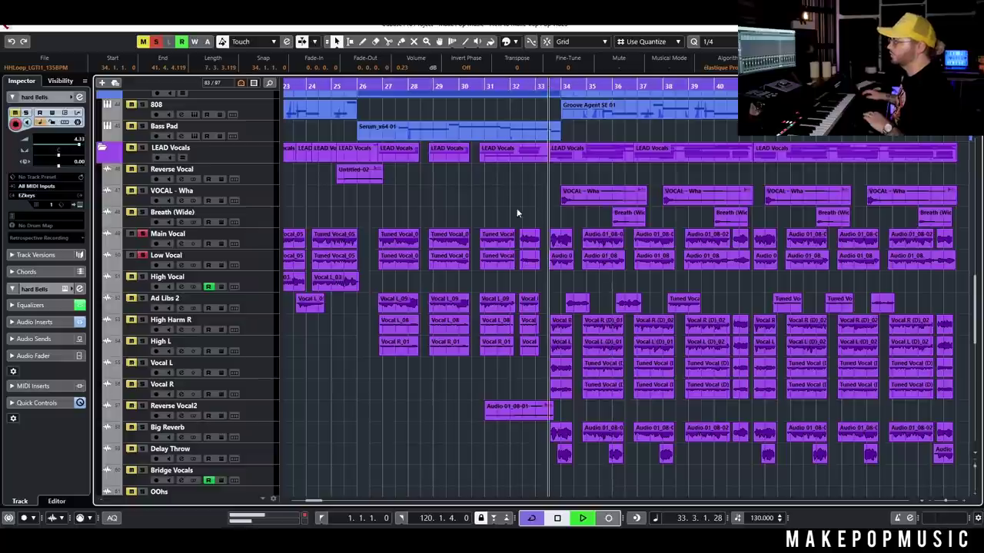
key("space")
left_click(143, 298)
key("space")
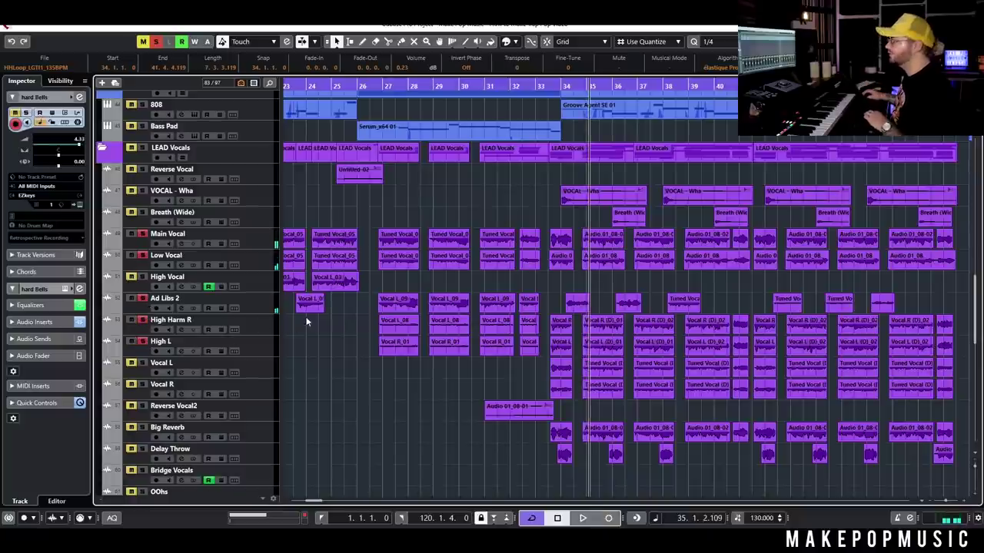
Select the Vocal R track and replay the vocals from bar 33
left_click(548, 89)
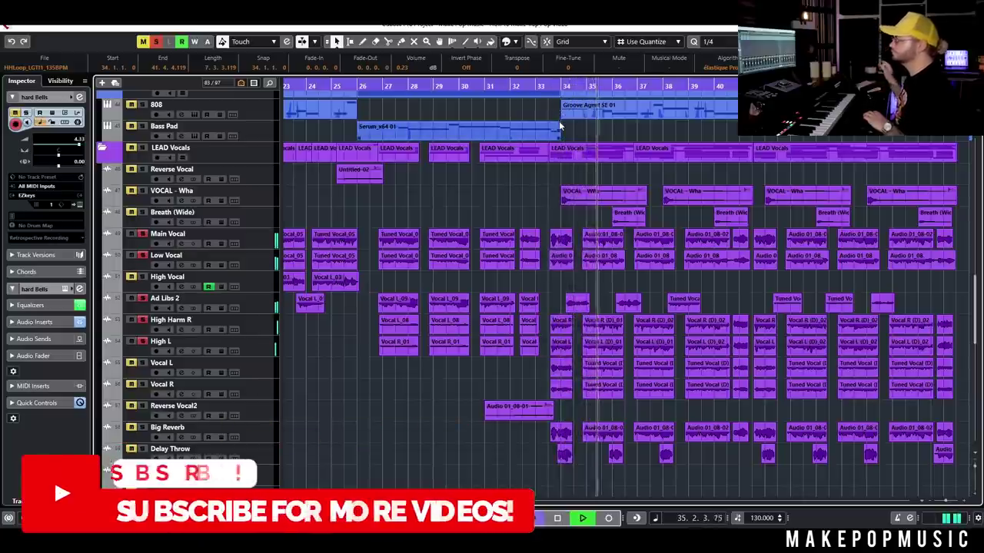
key("space")
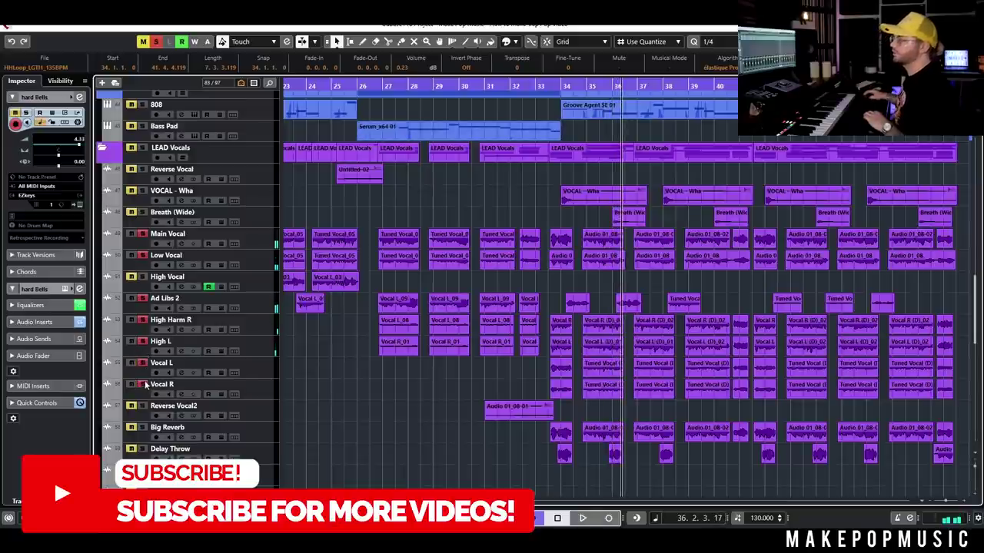
left_click(253, 372)
key("Down")
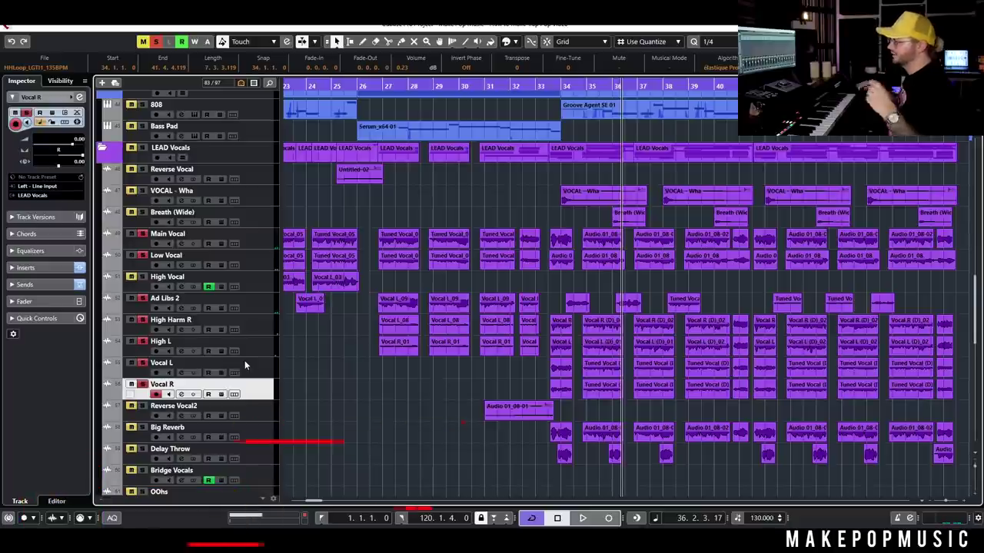
left_click(538, 85)
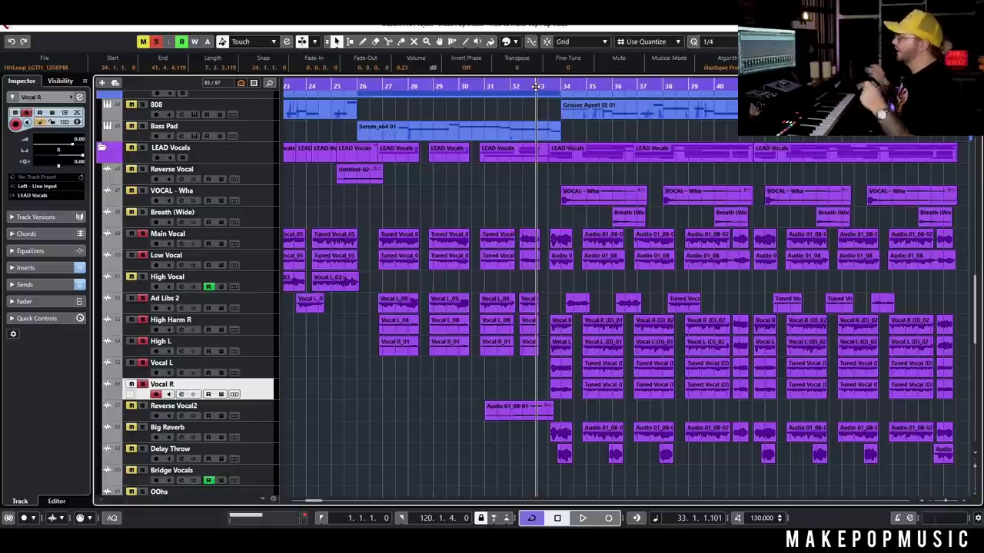
key("space")
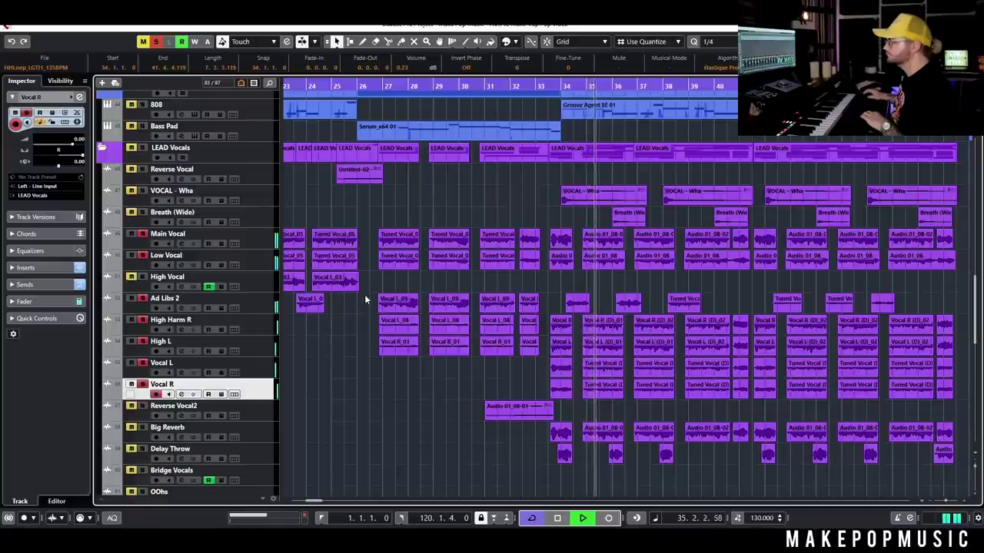
key("space")
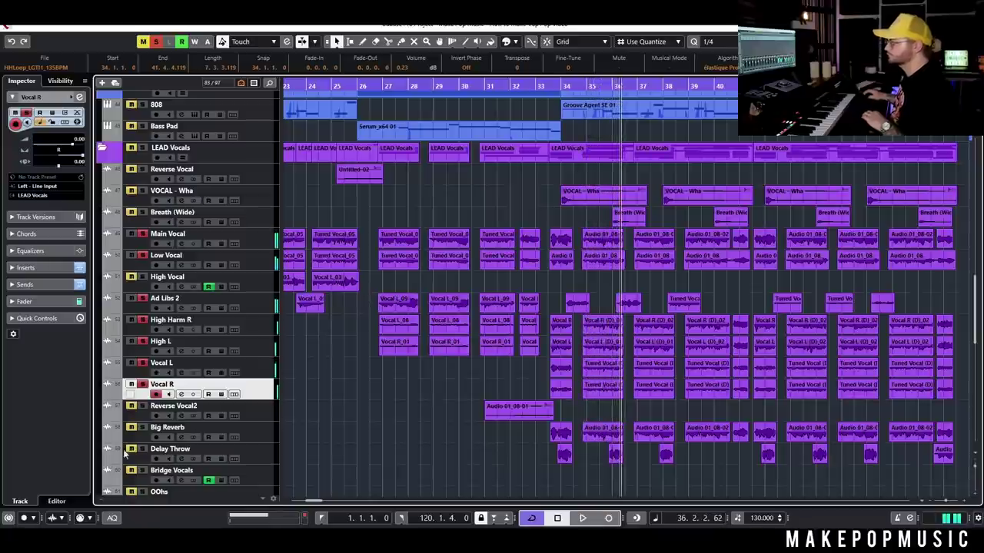
Clear all solos, then solo Big Reverb and show its inserts, EQ and sends
left_click(157, 42)
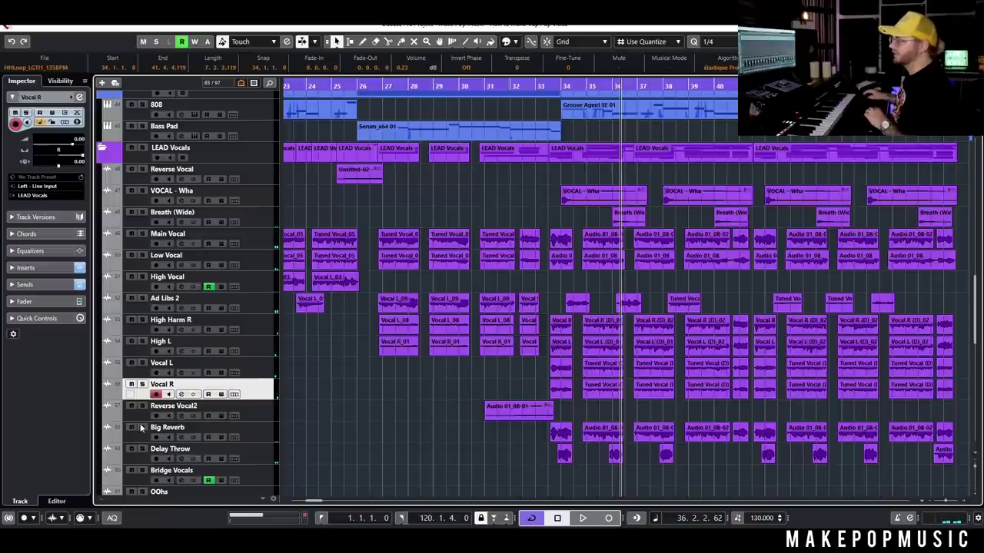
left_click(142, 428)
left_click(271, 435)
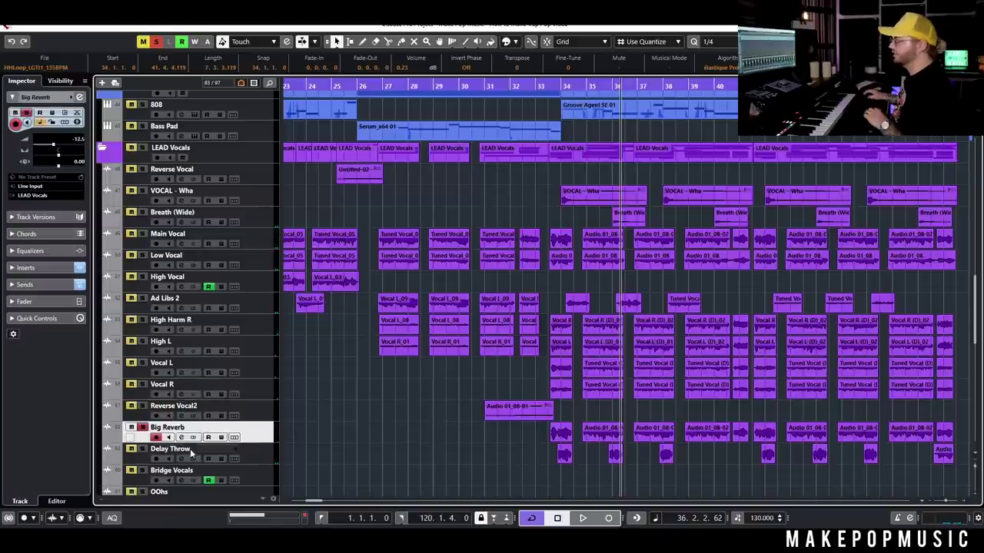
left_click(182, 438)
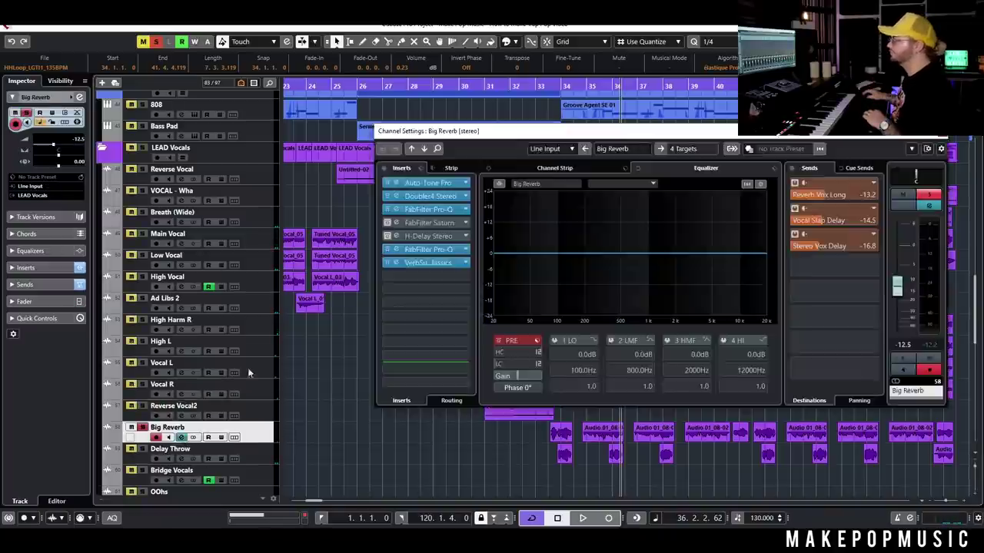
left_click(557, 86)
Audition Big Reverb from bar 33, then switch the solo to Delay Throw and replay
left_click(547, 87)
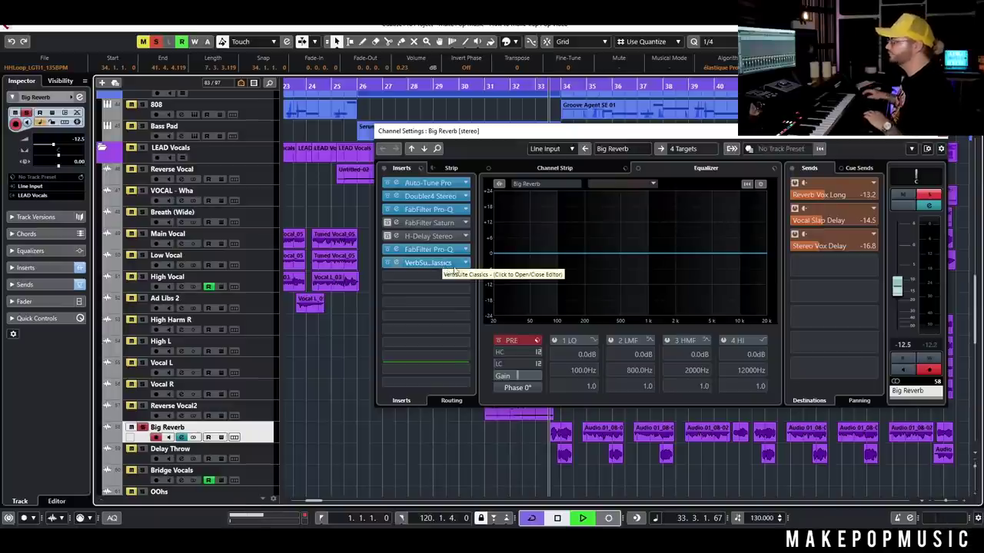
key("space")
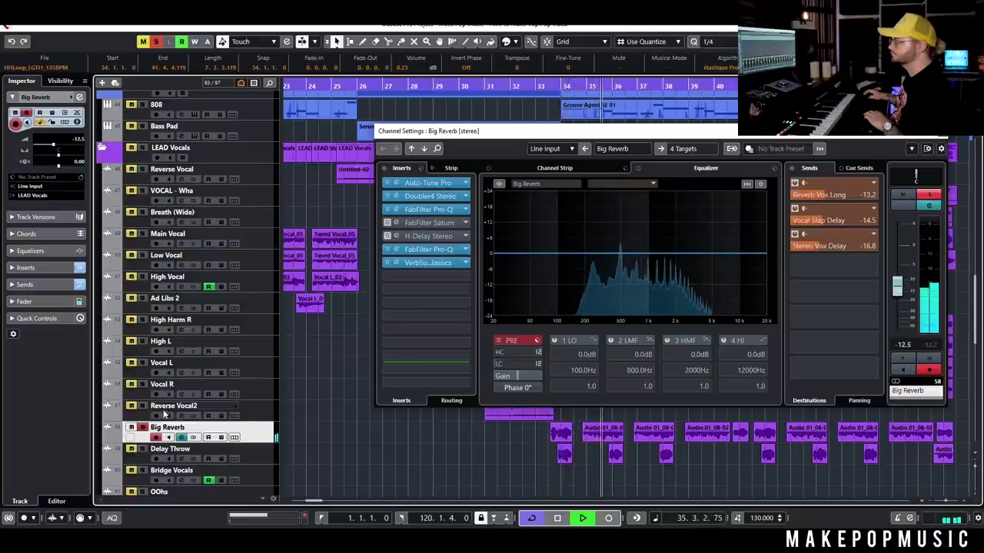
key("space")
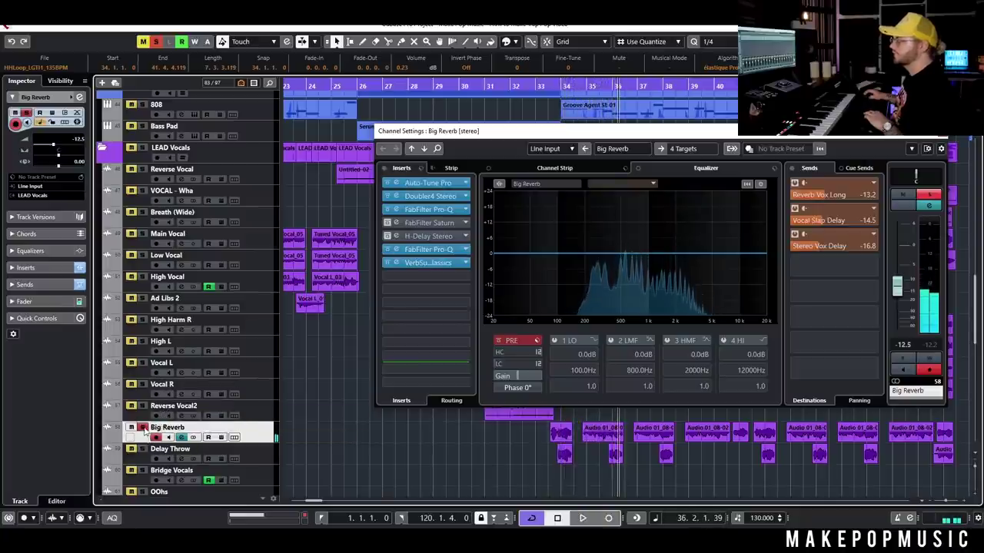
left_click(141, 449)
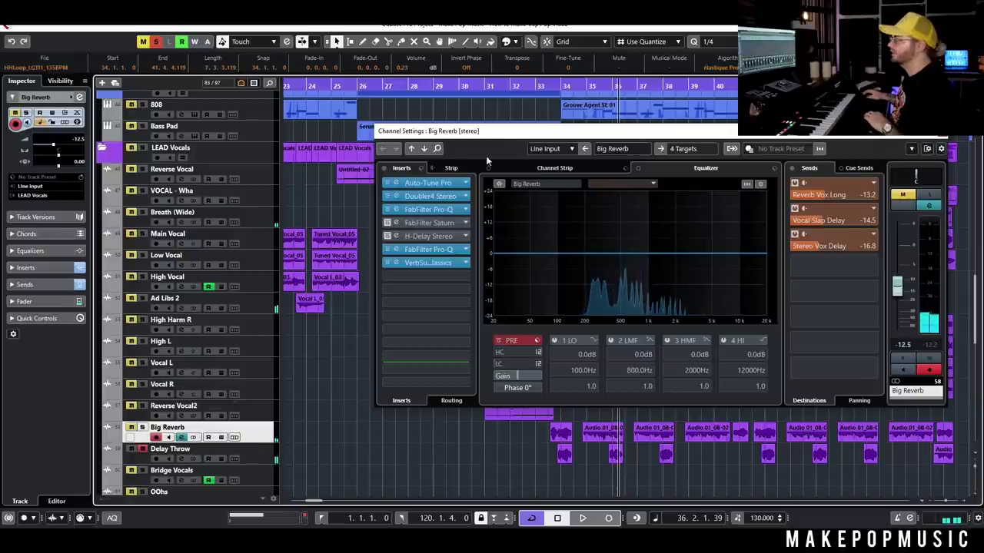
left_click(545, 86)
key("space")
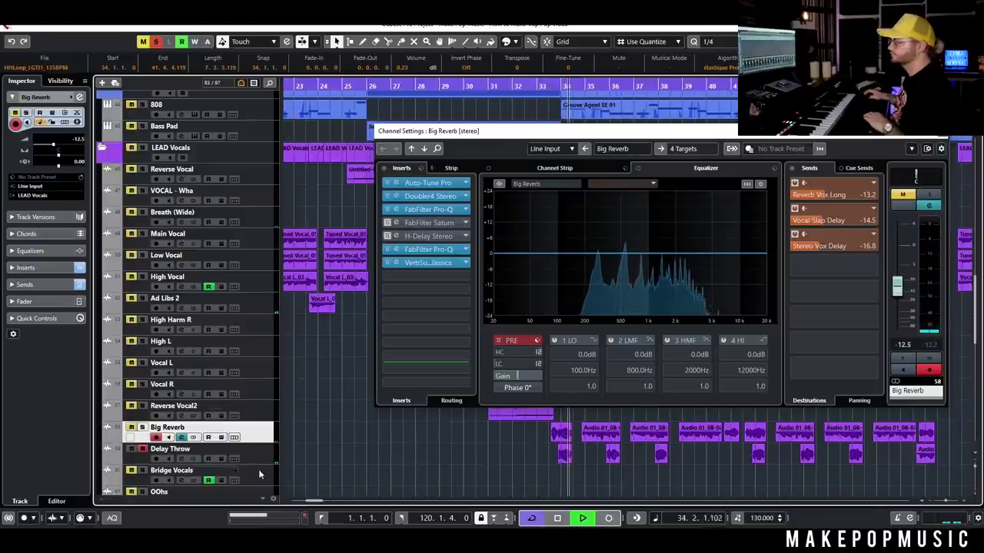
left_click(227, 454)
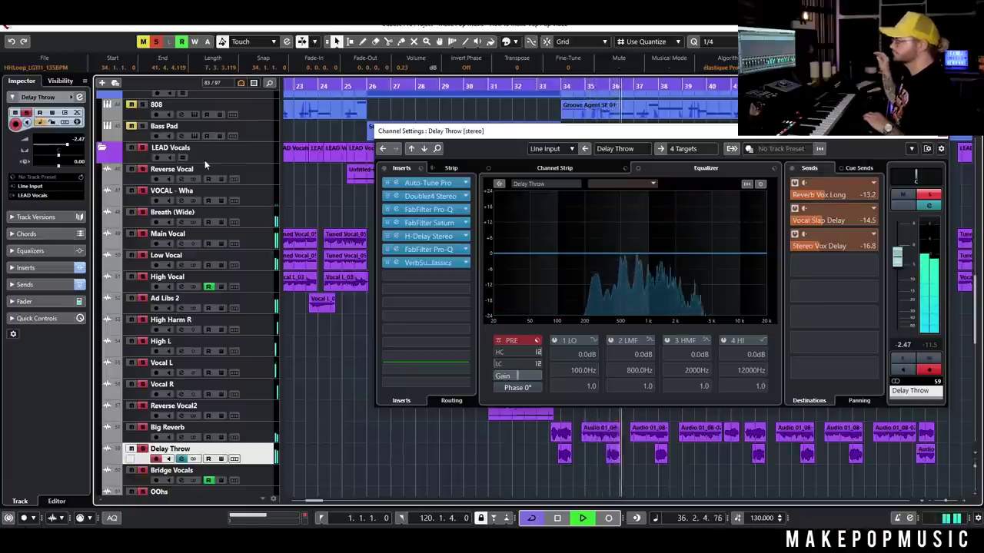
key("space")
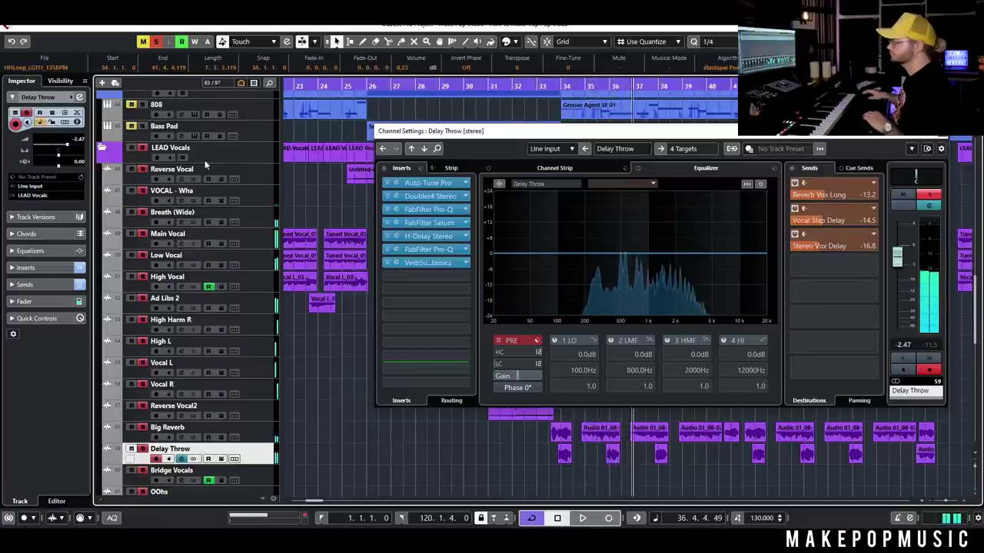
left_click(951, 132)
key("g")
key("g")
key("g")
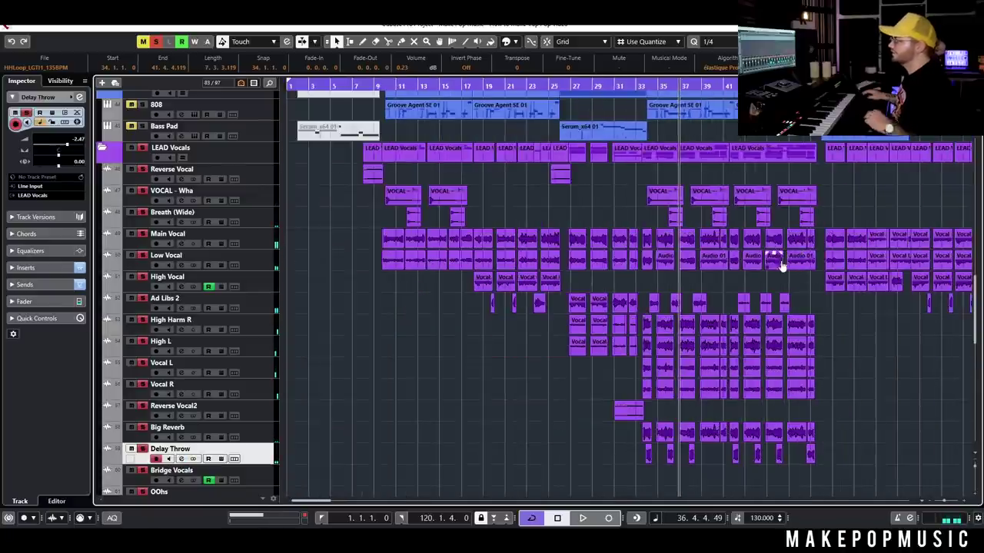
Briefly select the Vocal L and Vocal R events, then clear all soloed tracks
scroll(686, 311, "right", 3)
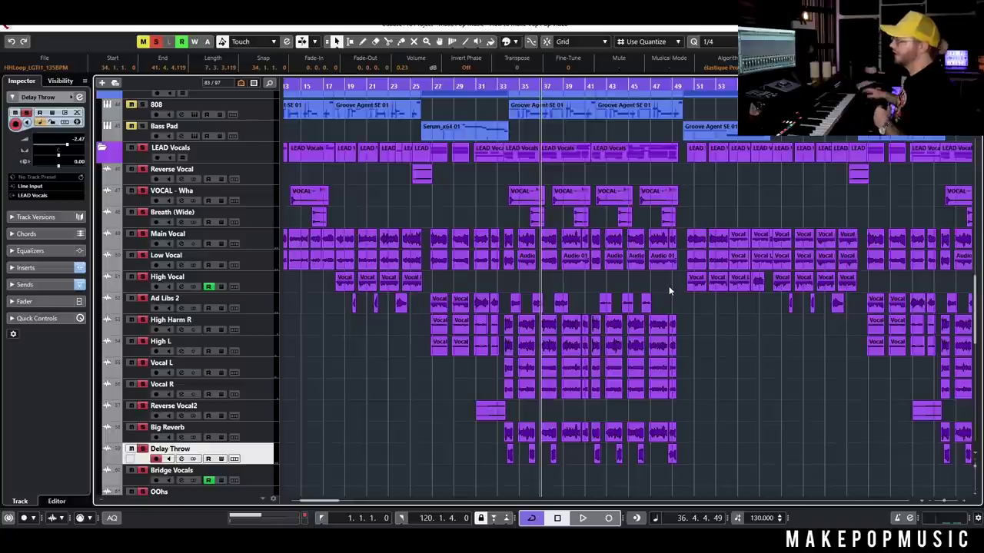
left_click_drag(487, 368, 752, 381)
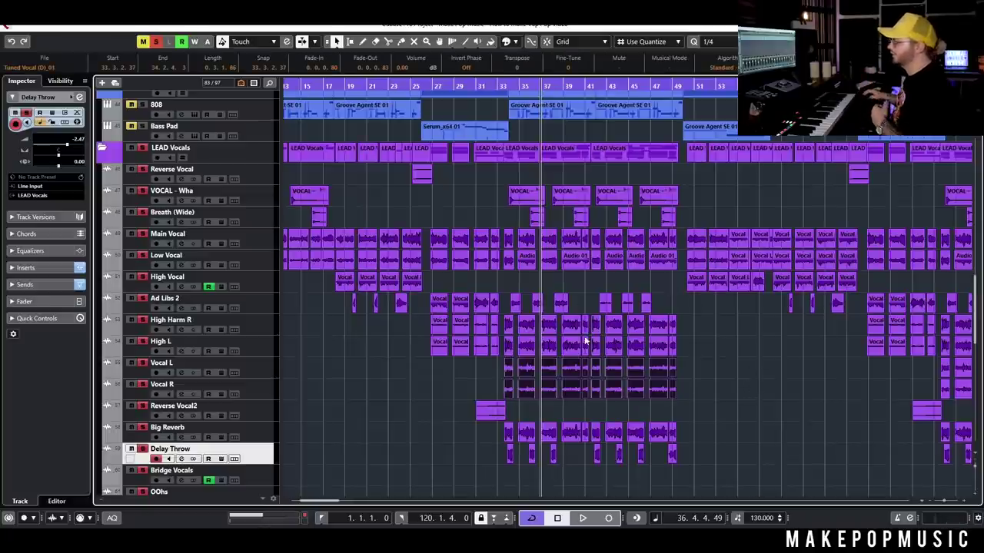
left_click(682, 407)
left_click_drag(574, 439, 421, 476)
scroll(441, 328, "up", 10)
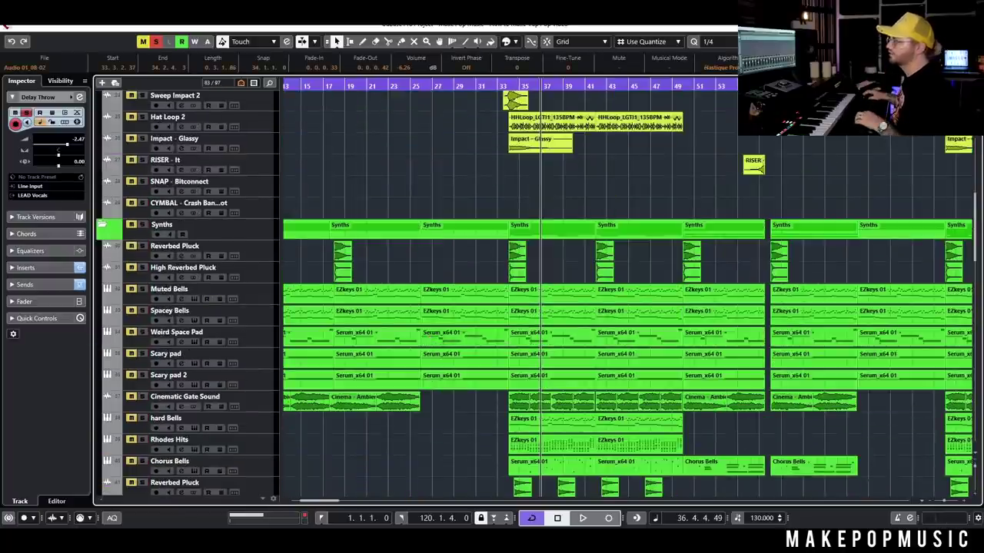
left_click(158, 42)
Start playback of the full arrangement from bar 48
scroll(659, 181, "down", 3)
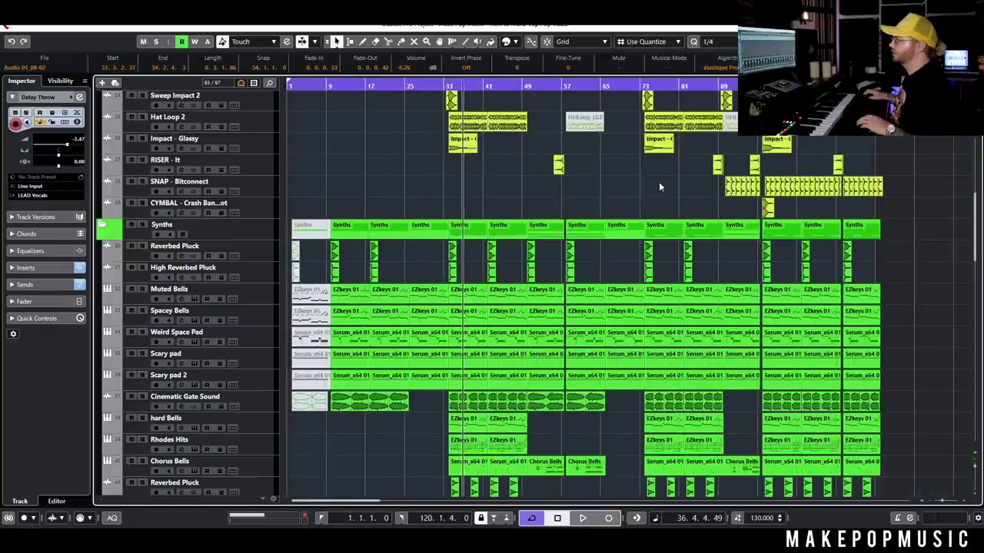
scroll(521, 208, "up", 8)
scroll(512, 196, "down", 3)
scroll(489, 168, "up", 3)
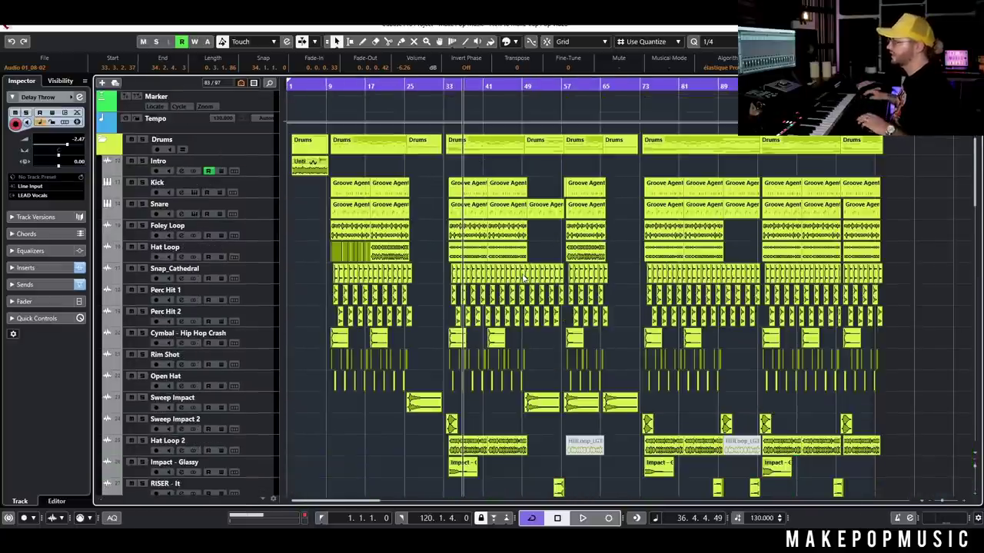
scroll(517, 286, "up", 4)
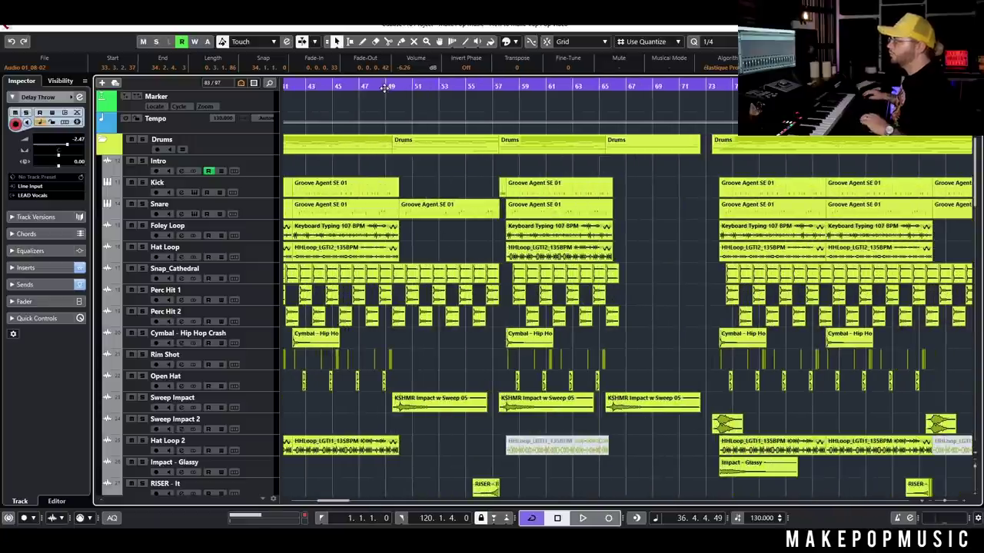
scroll(384, 87, "up", 1)
left_click(376, 85)
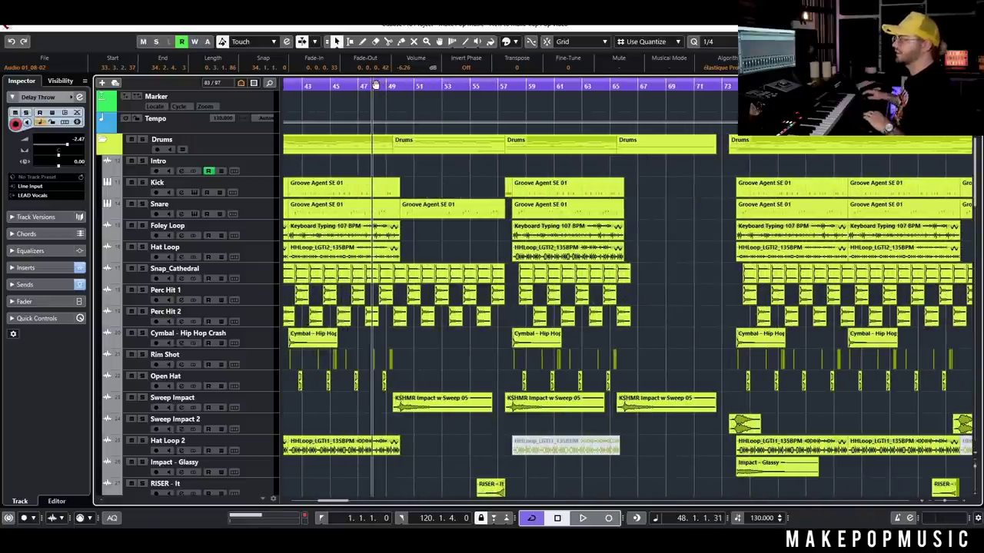
scroll(465, 241, "down", 6)
scroll(465, 241, "up", 3)
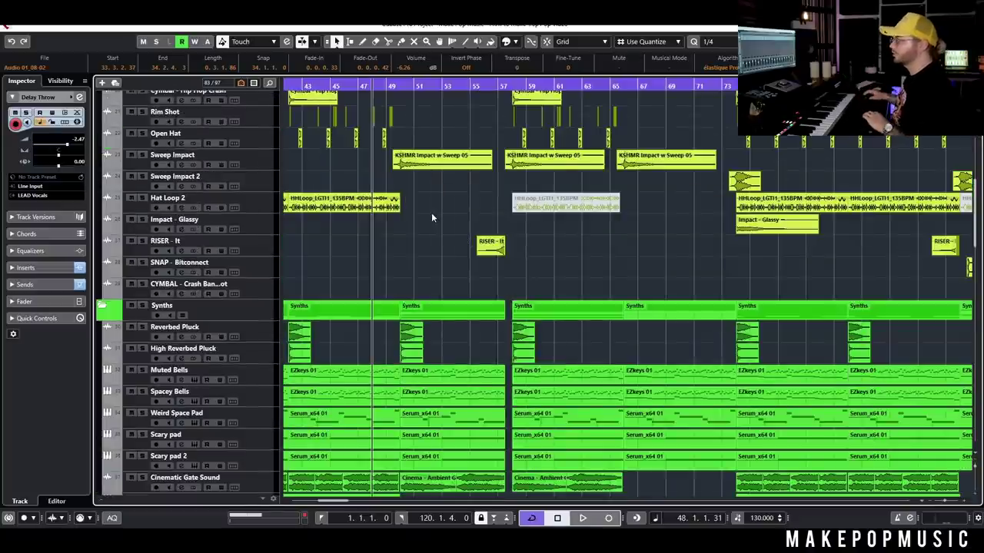
scroll(431, 212, "up", 3)
key("space")
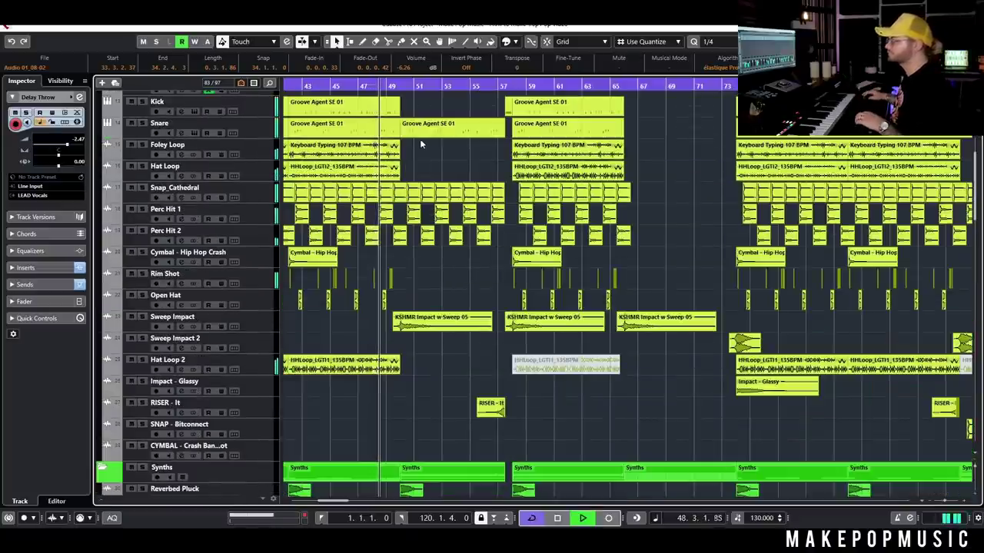
Listen through the drums, synths, bass and vocals, then jump playback ahead to bar 55
scroll(462, 169, "down", 5)
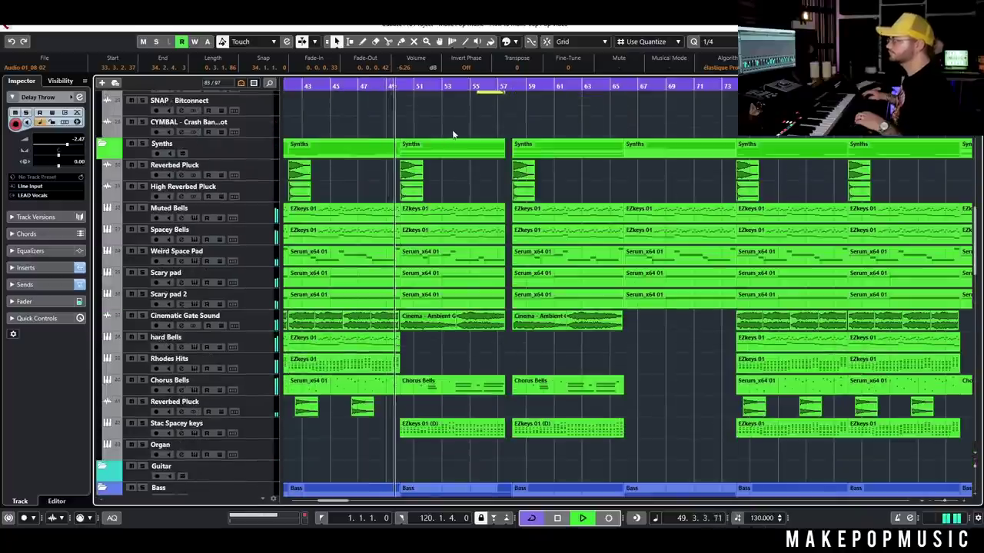
scroll(470, 192, "down", 6)
scroll(470, 192, "up", 3)
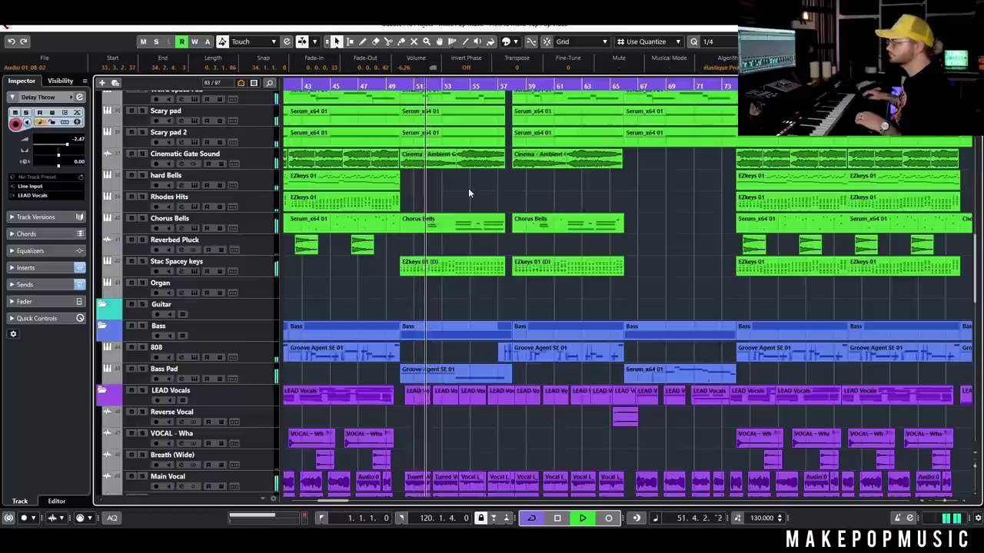
scroll(468, 187, "down", 4)
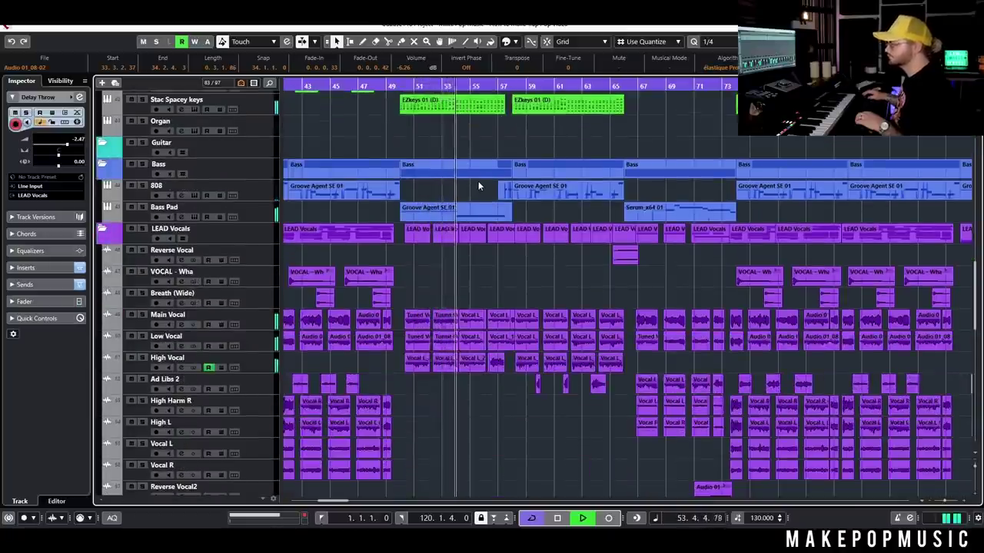
scroll(478, 182, "down", 2)
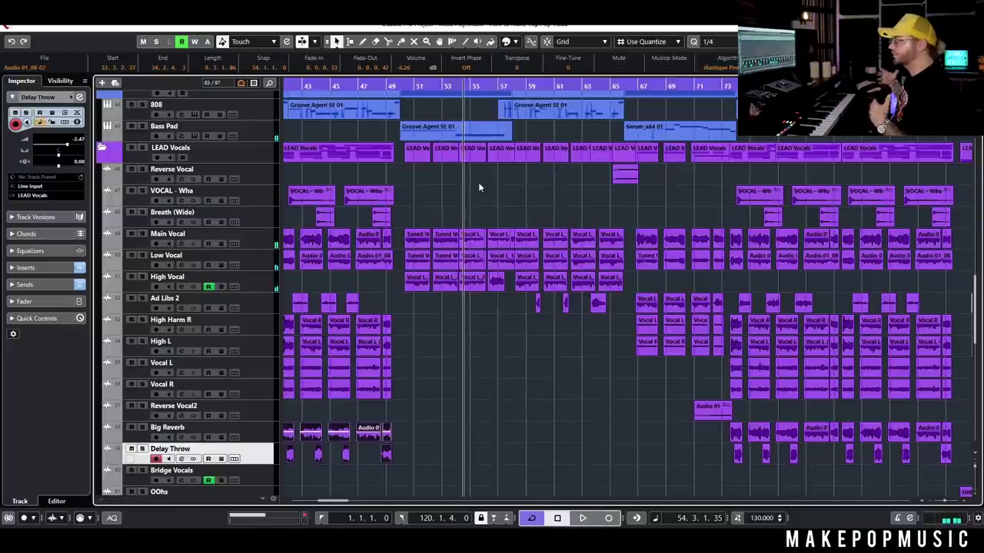
scroll(478, 182, "up", 10)
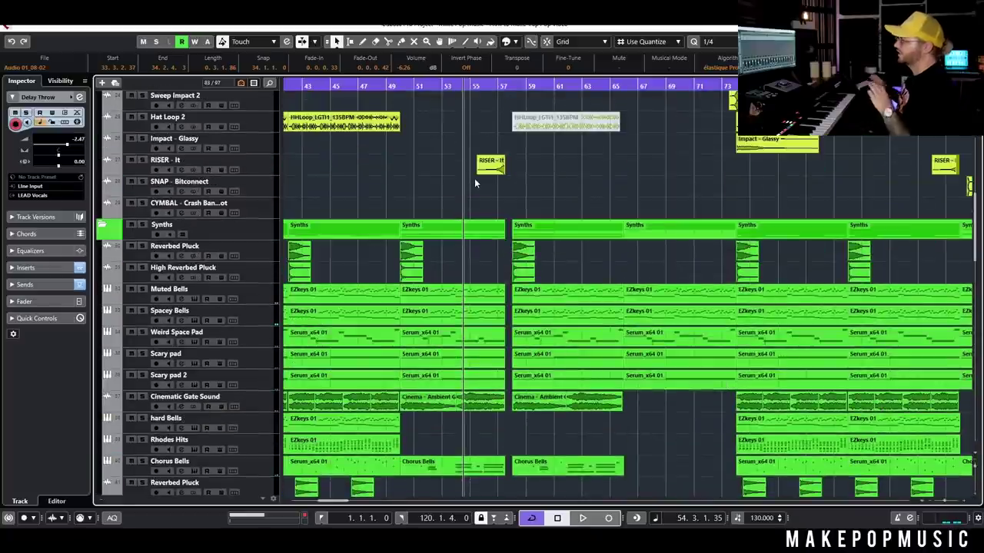
scroll(475, 182, "down", 8)
scroll(437, 279, "up", 3)
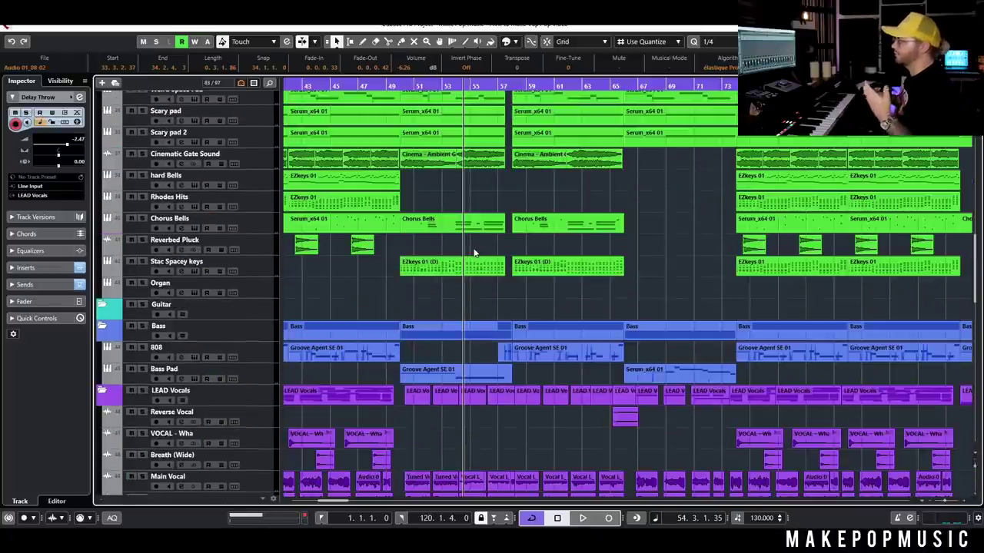
left_click(479, 85)
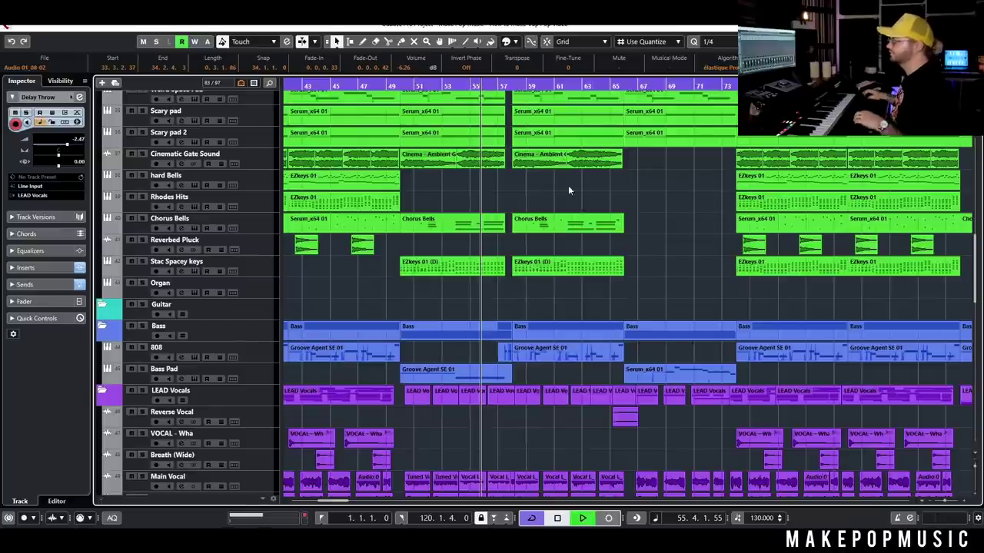
scroll(569, 185, "up", 5)
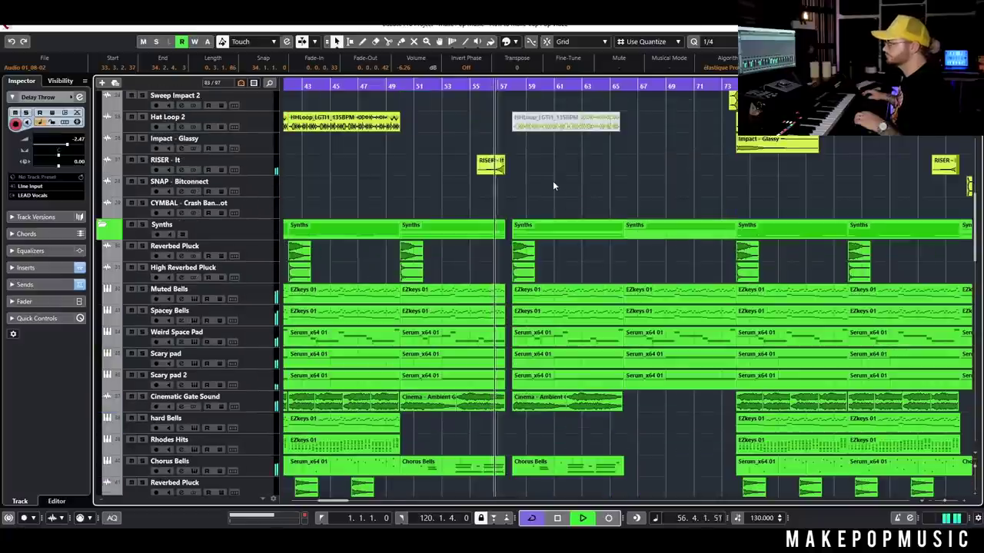
scroll(553, 180, "down", 5)
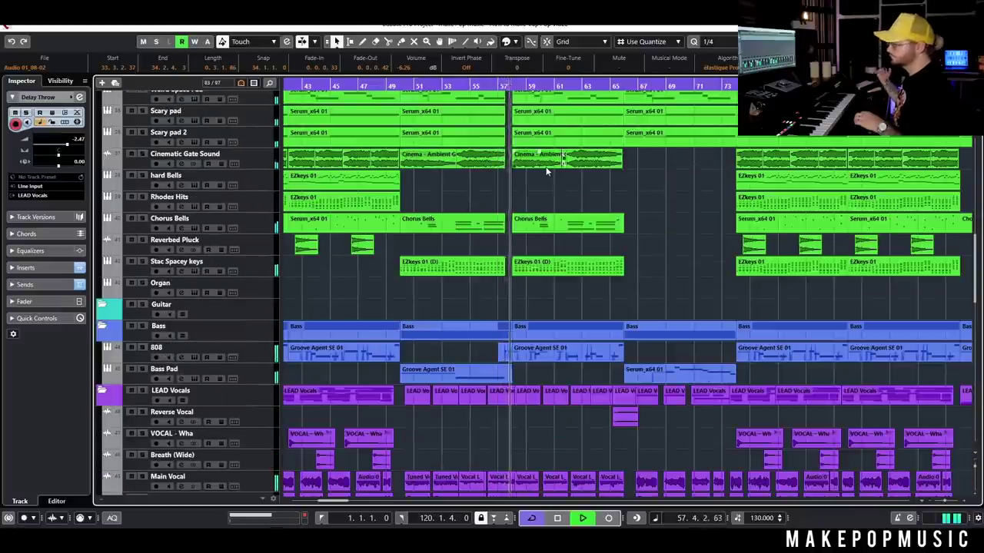
scroll(515, 295, "up", 2)
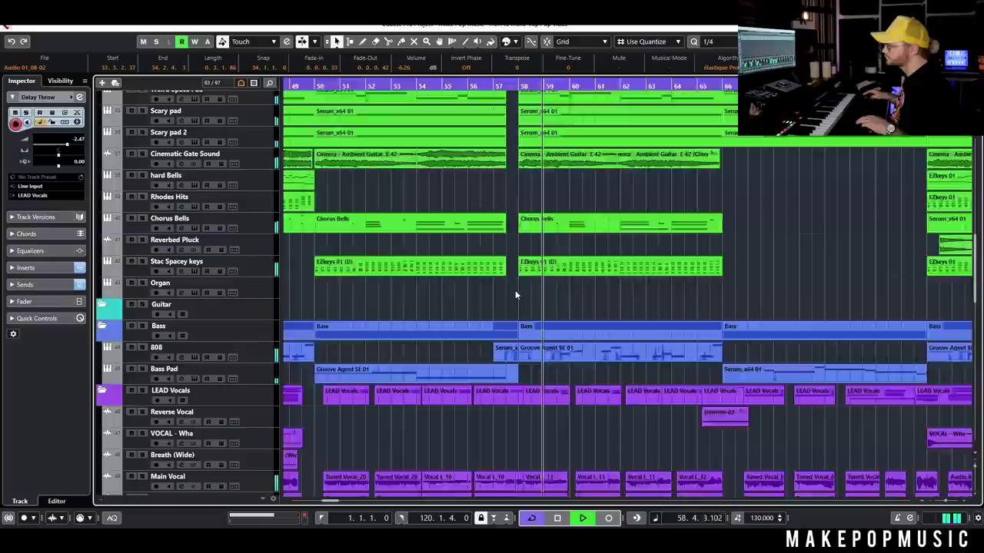
scroll(515, 295, "up", 3)
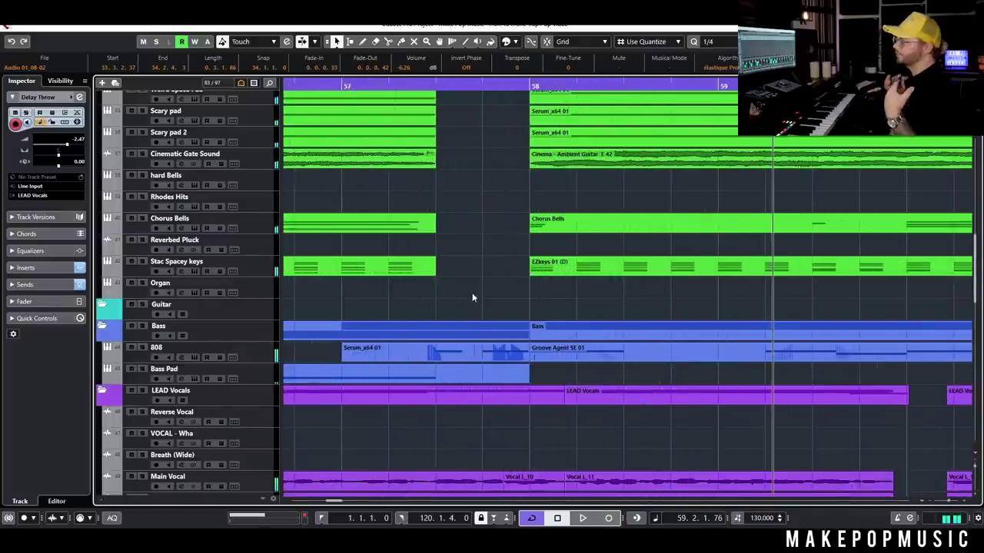
Select the Serum_x64 01 part on the 808 track
left_click(454, 346)
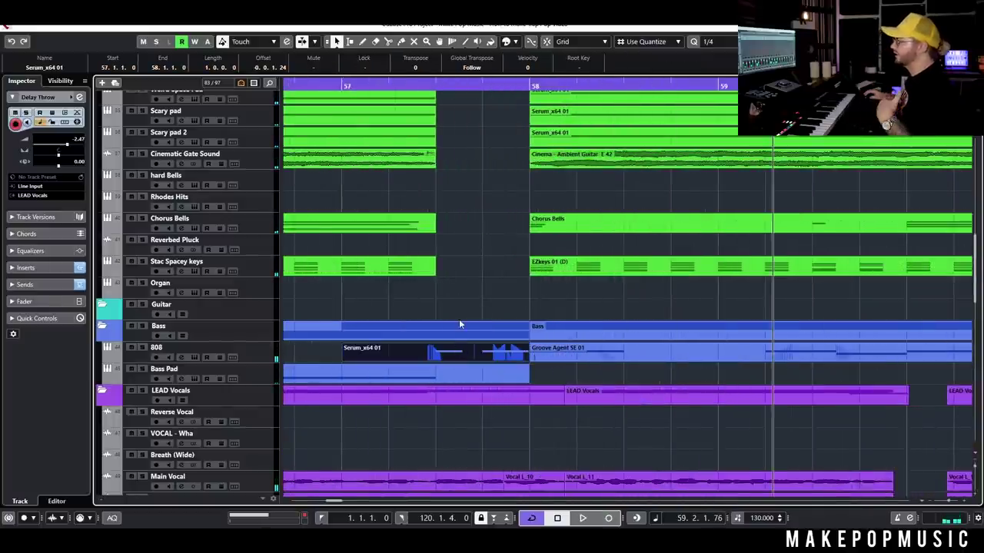
scroll(461, 299, "down", 4)
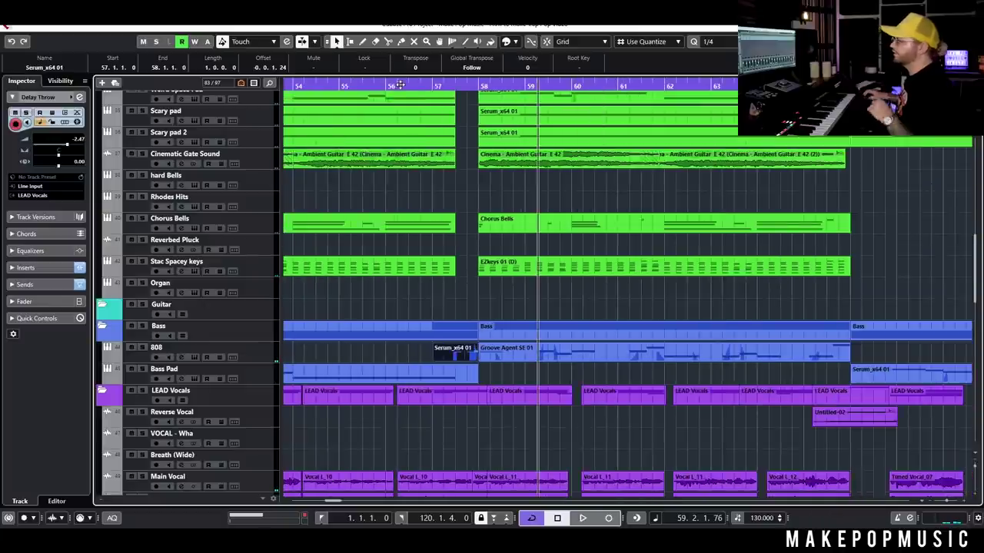
scroll(443, 169, "up", 5)
scroll(438, 163, "up", 6)
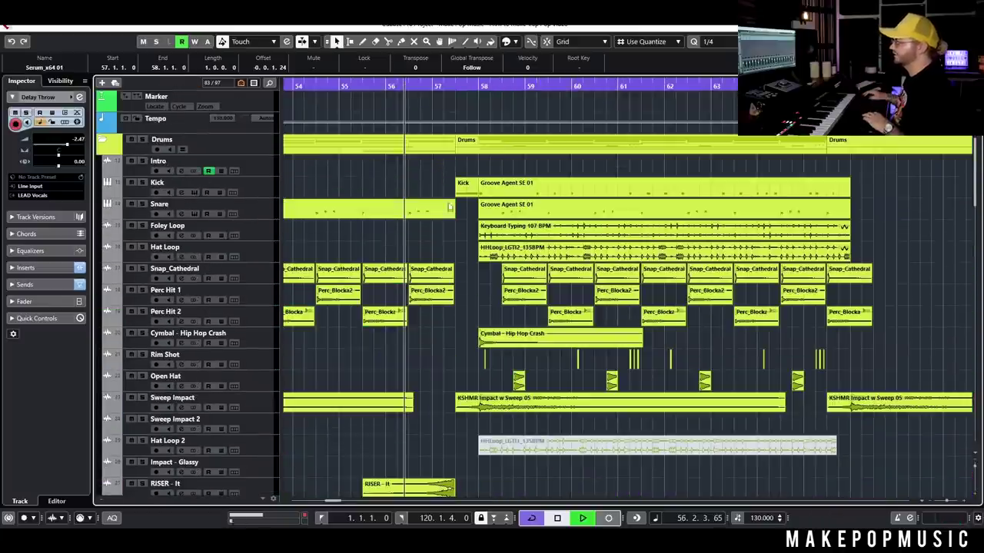
scroll(452, 237, "down", 2)
scroll(452, 241, "down", 2)
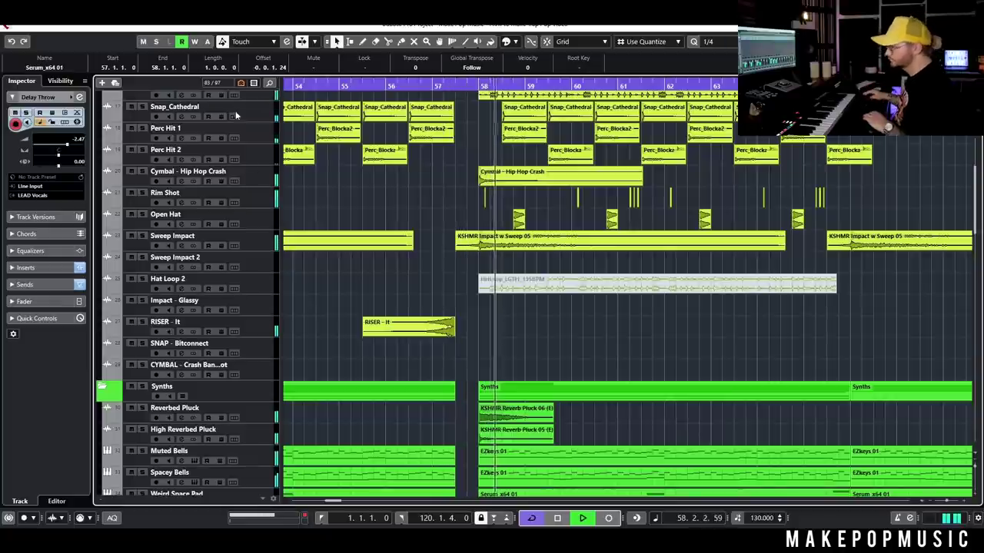
scroll(422, 298, "down", 15)
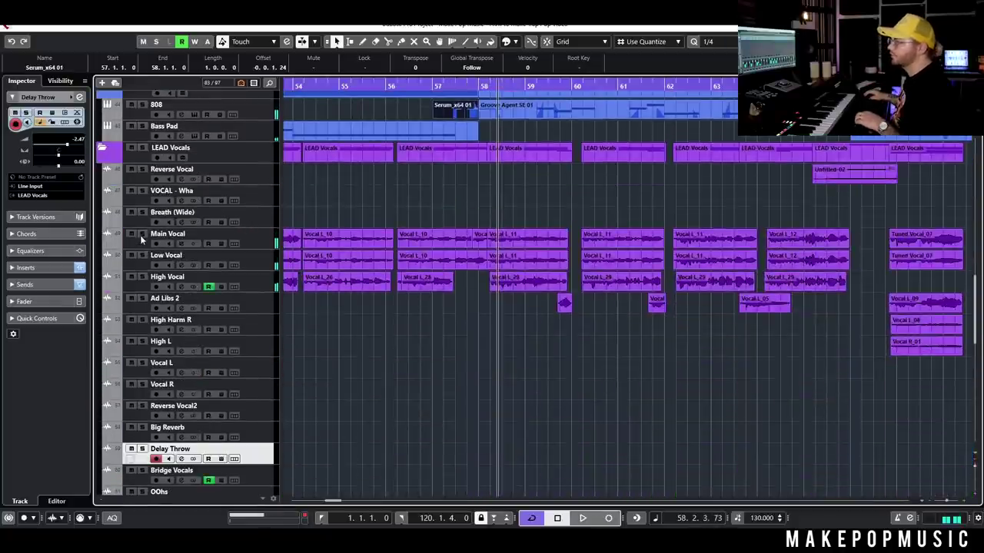
Solo Main Vocal and show its Auto-Tune Pro insert in the channel settings
left_click(141, 242)
left_click(181, 243)
left_click(429, 183)
left_click_drag(845, 117, 413, 180)
left_click_drag(584, 182, 547, 184)
left_click(939, 139)
left_click_drag(621, 183, 648, 177)
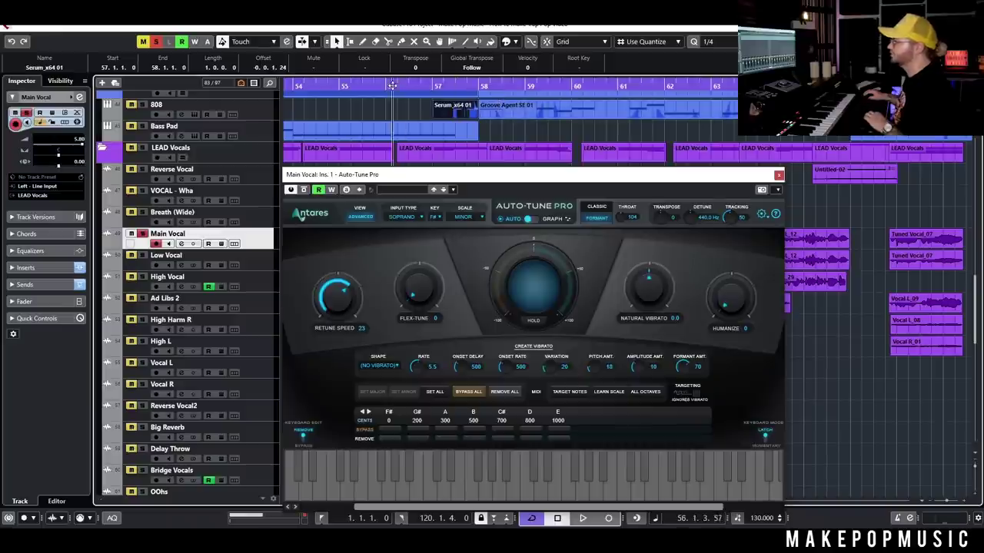
scroll(621, 223, "down", 3)
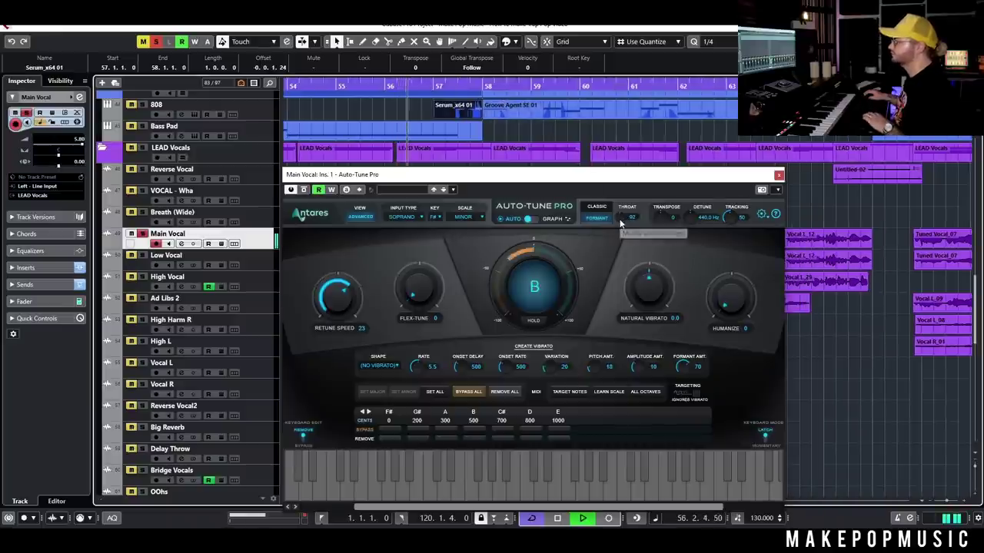
scroll(621, 223, "down", 2)
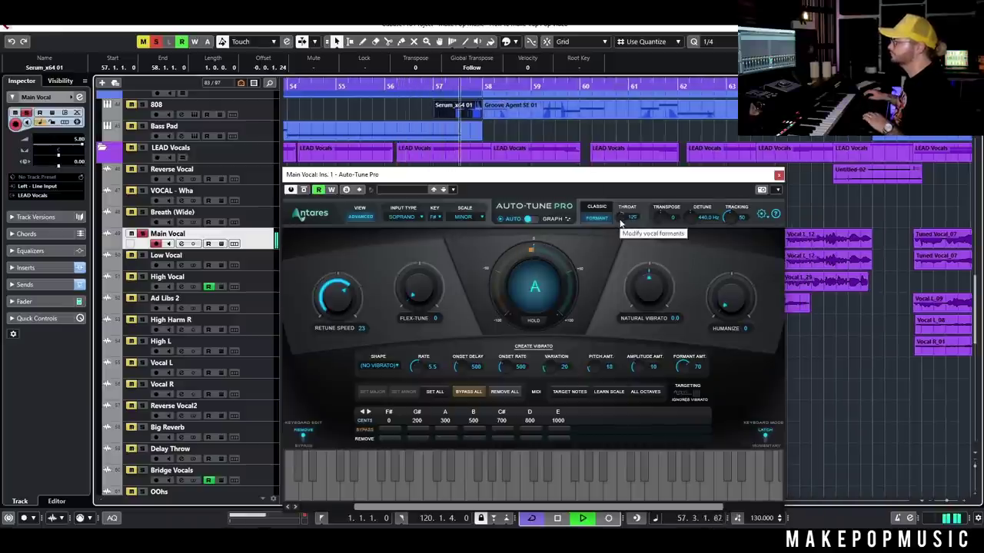
key("space")
left_click(778, 174)
left_click(143, 234)
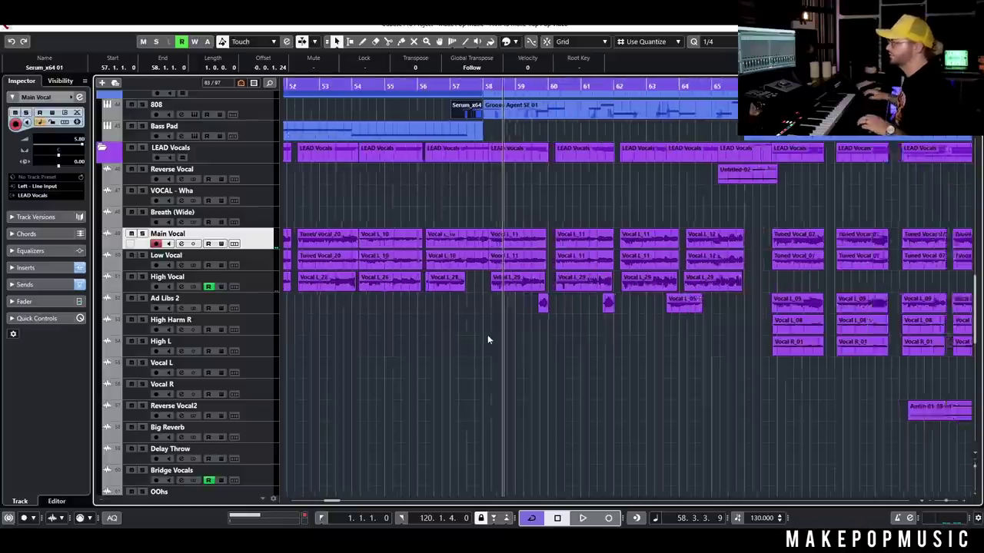
key("g")
key("g")
key("g")
key("h")
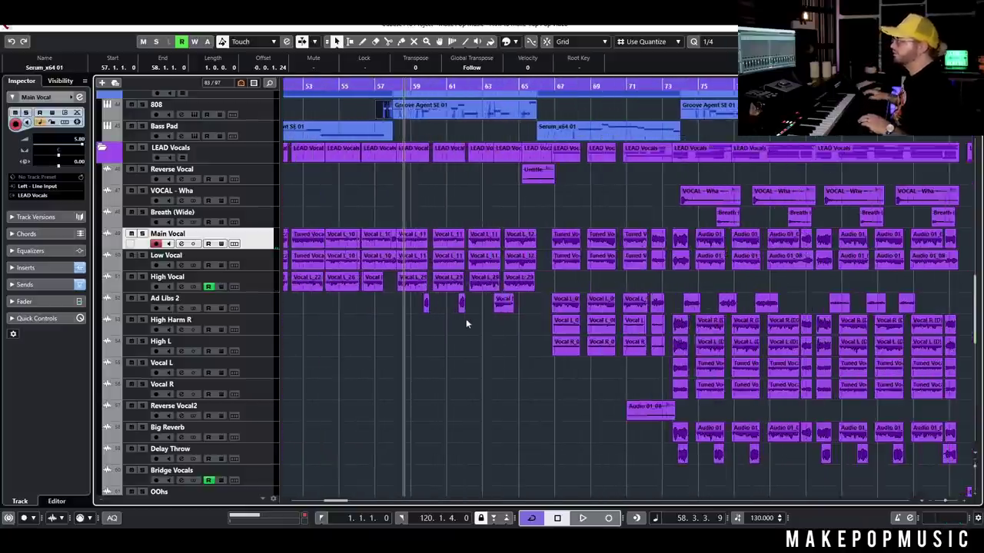
scroll(469, 319, "up", 8)
scroll(454, 312, "down", 3)
Zoom in on bars 45–58 and solo Stac Spacey keys from about bar 50
key("g")
key("g")
key("g")
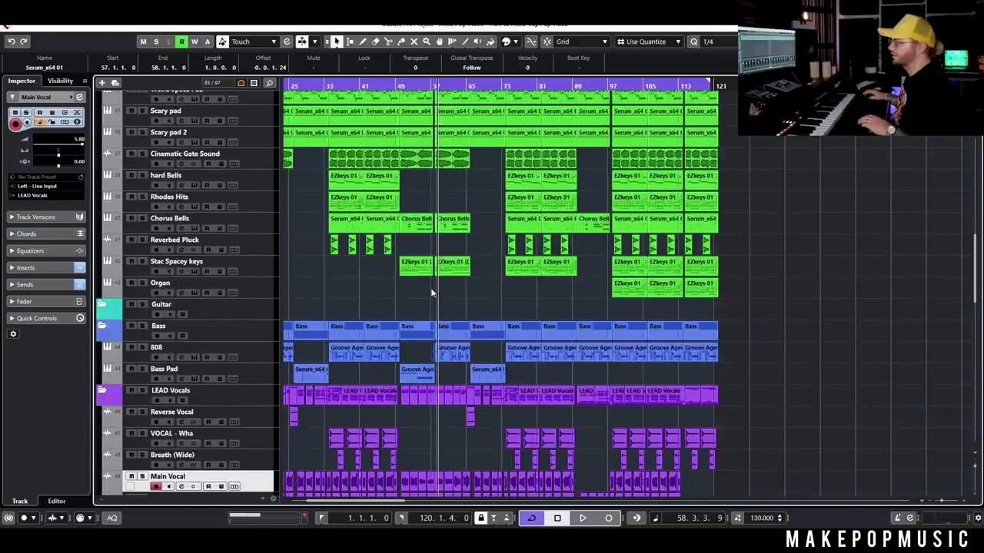
key("h")
key("h")
key("h")
key("h")
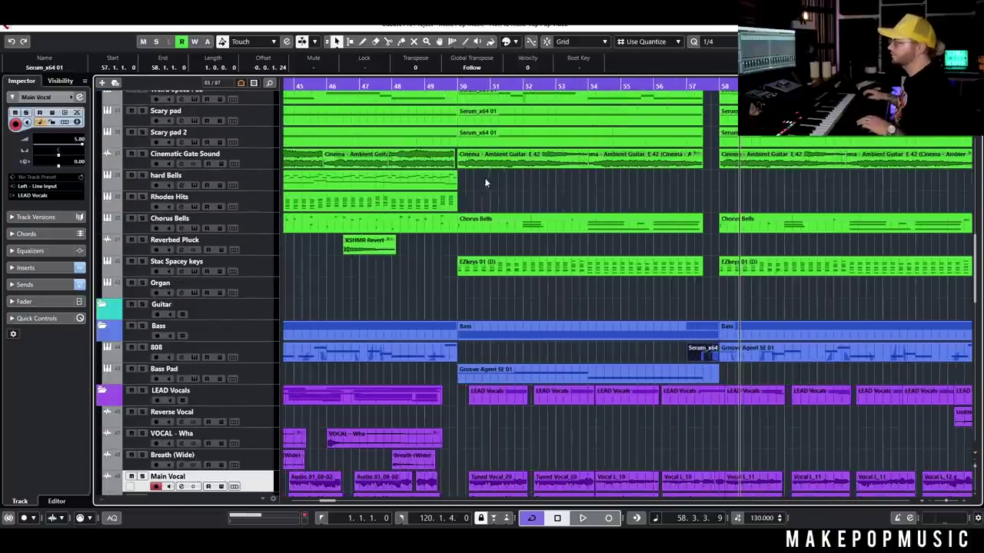
left_click(459, 86)
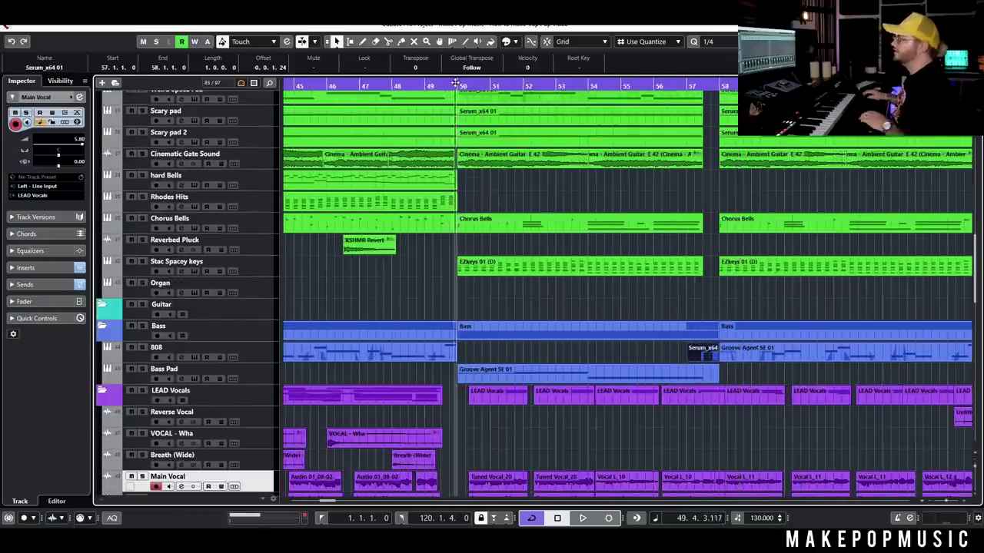
left_click(143, 262)
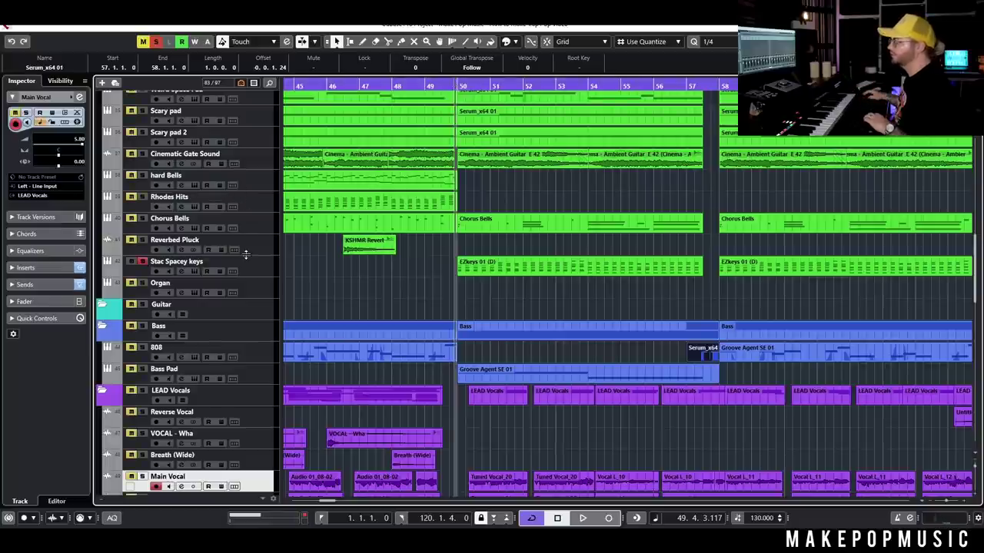
Open the Stac Spacey keys Hybrid Keys instrument, then close it
left_click(257, 275)
left_click(197, 271)
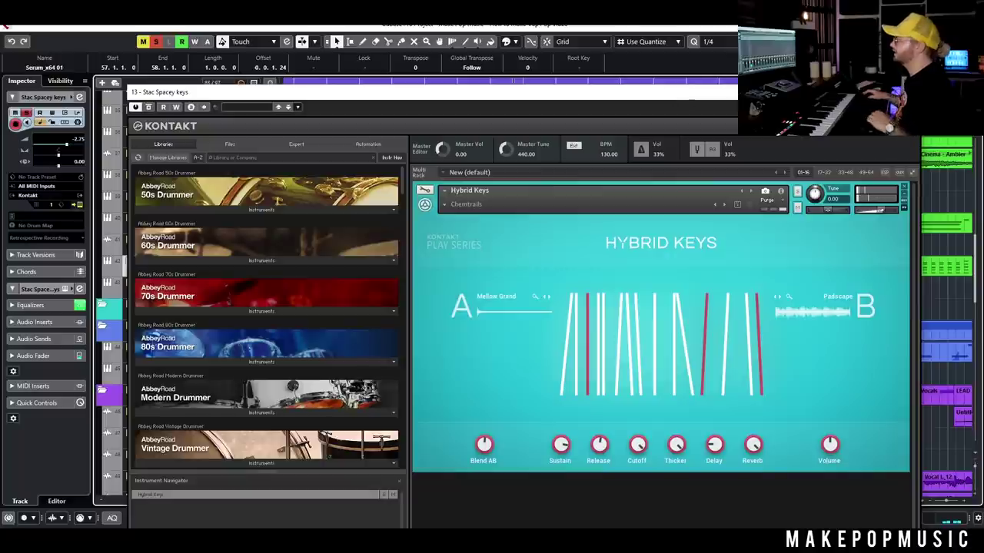
left_click(729, 92)
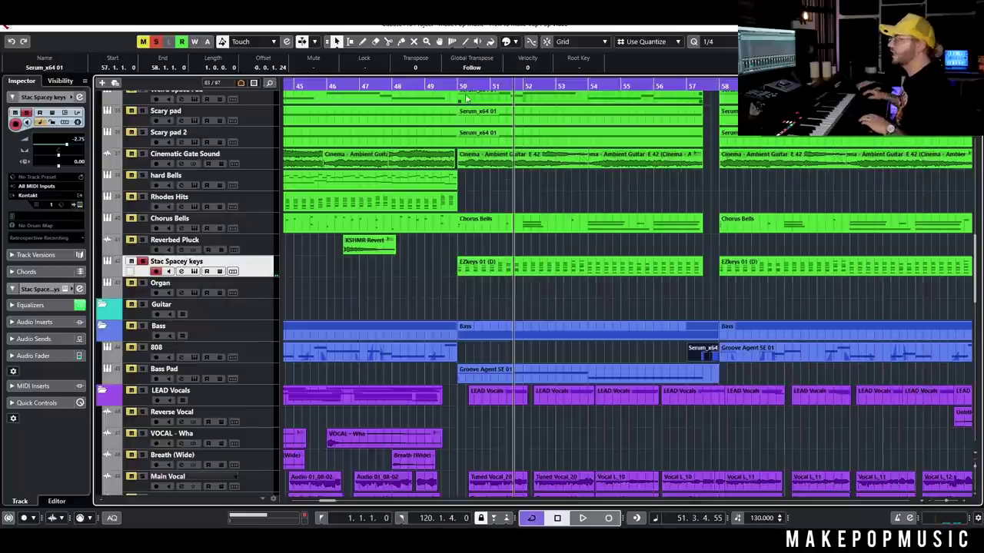
Unsolo Stac Spacey keys and restart full playback from bar 57
key("g")
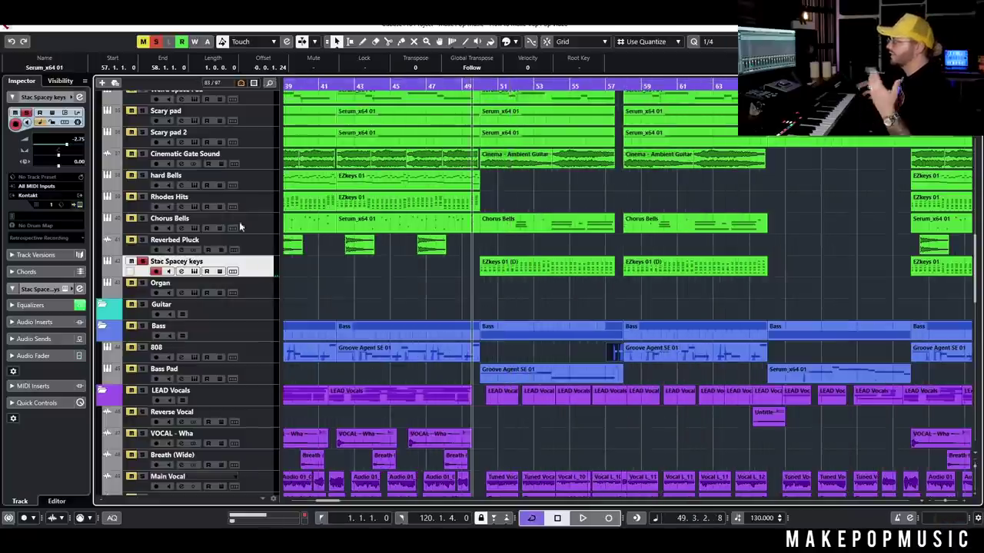
left_click(143, 262)
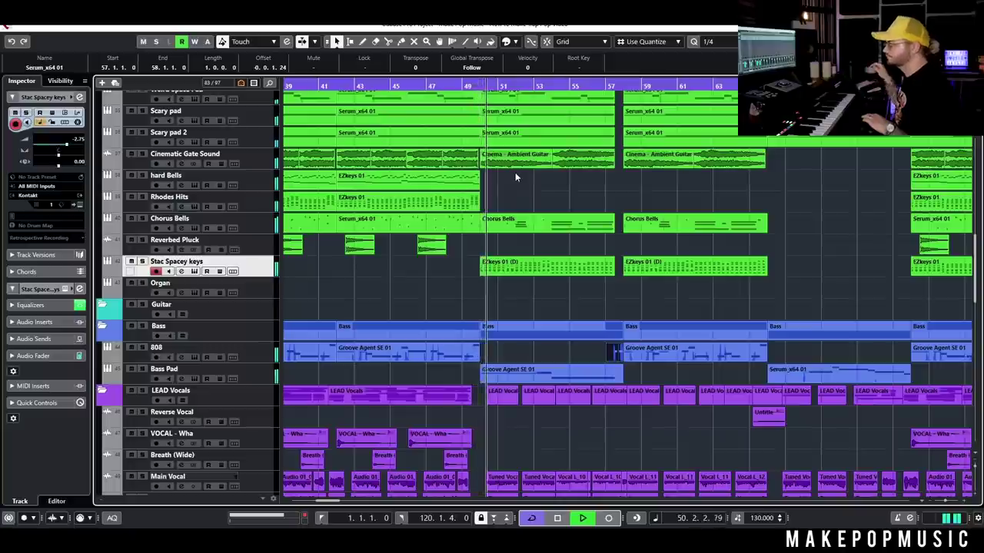
key("space")
double_click(624, 86)
Play the full arrangement from bar 65
scroll(679, 195, "right", 4)
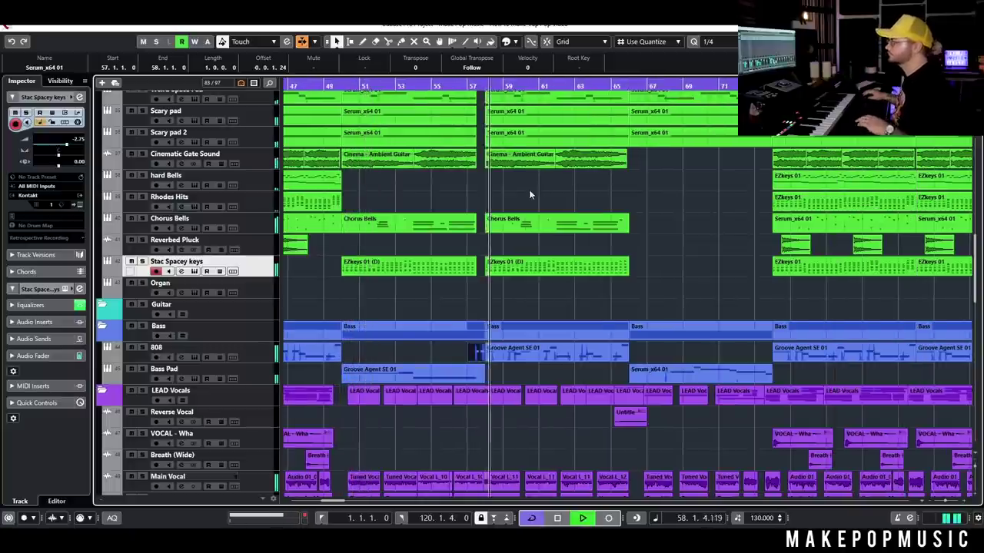
scroll(538, 192, "up", 5)
scroll(539, 199, "up", 15)
scroll(538, 201, "down", 4)
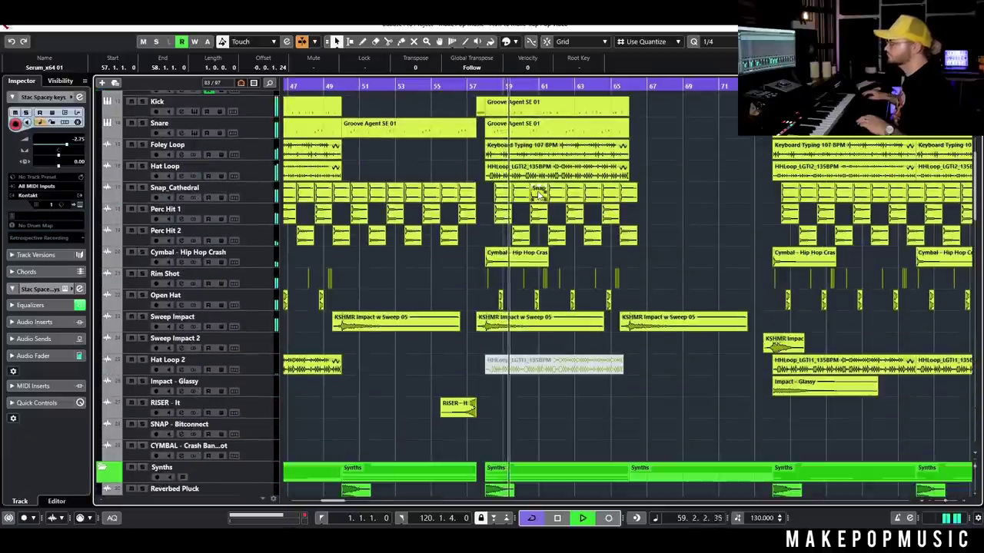
scroll(537, 204, "down", 8)
scroll(536, 205, "down", 8)
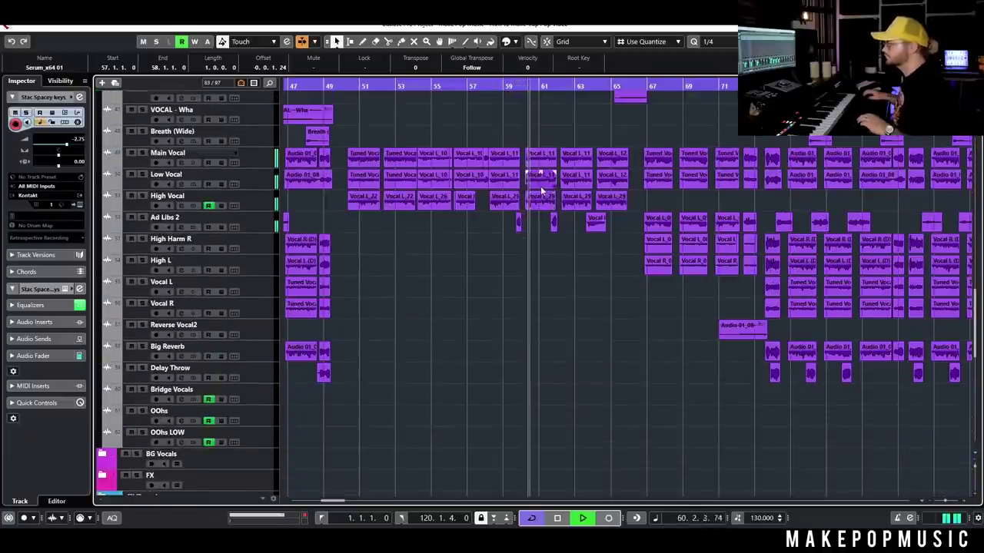
scroll(538, 215, "up", 8)
scroll(531, 232, "down", 4, "ctrl")
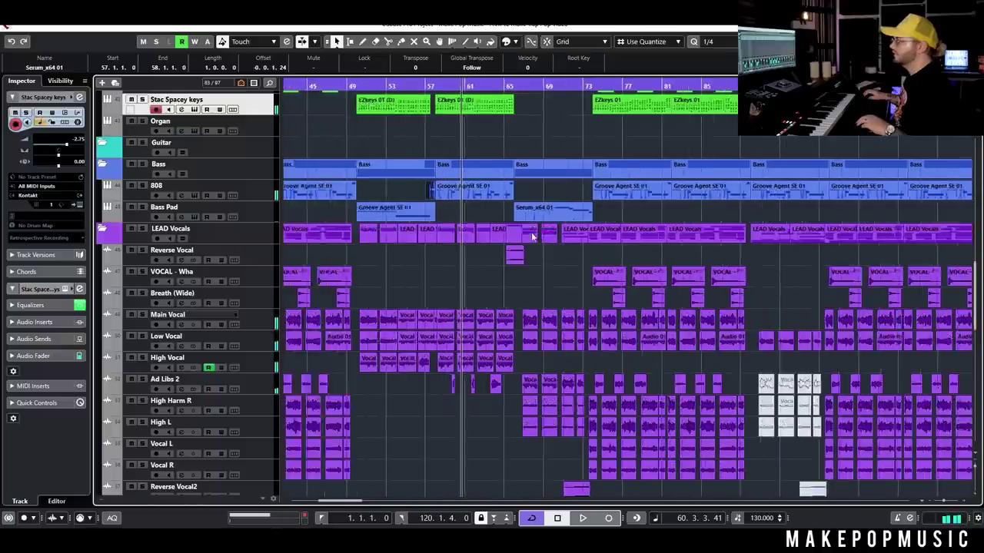
scroll(529, 215, "up", 10)
scroll(530, 200, "up", 3)
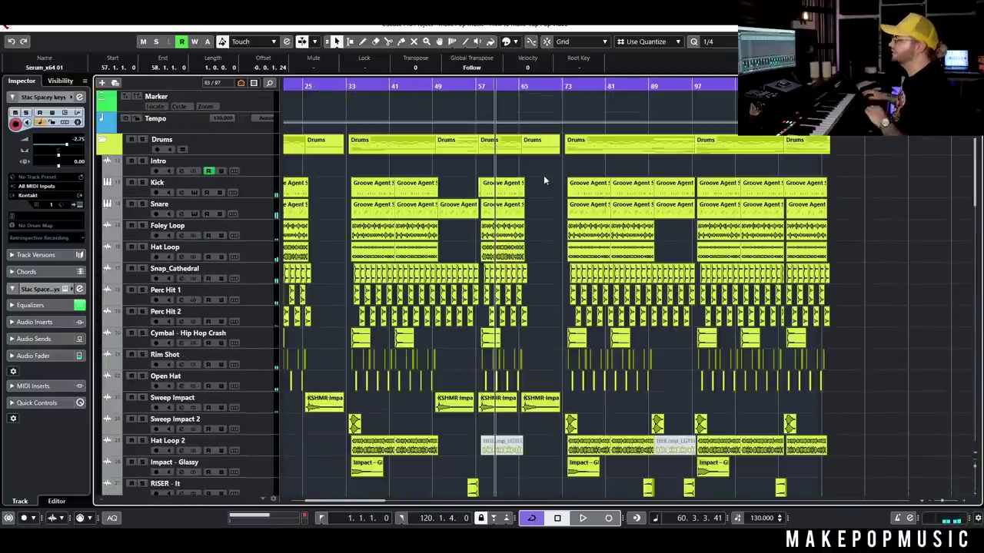
scroll(461, 86, "up", 5, "ctrl")
left_click(461, 86)
key("space")
Stop playback in bar 67 and solo Stac Spacey keys again
scroll(619, 320, "down", 12)
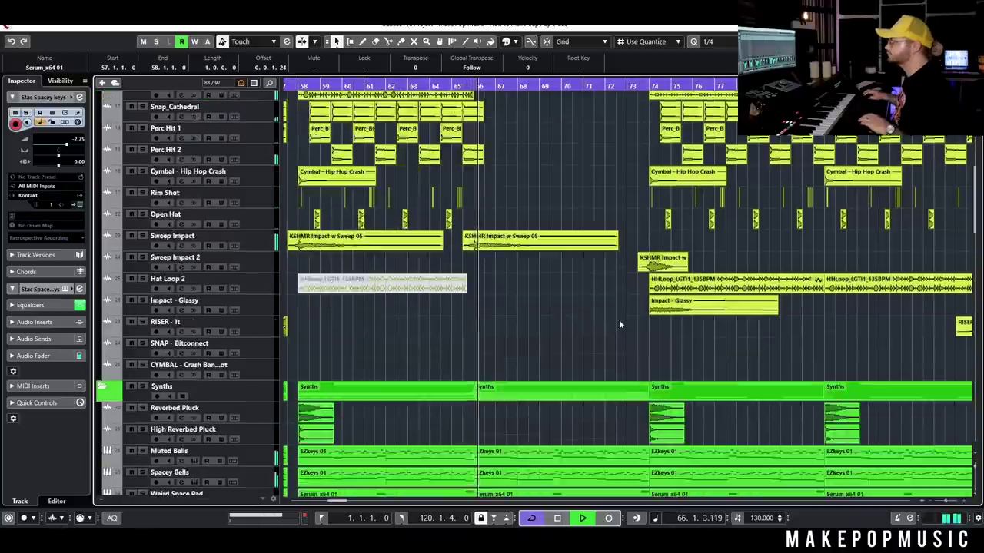
scroll(604, 311, "down", 4, "ctrl")
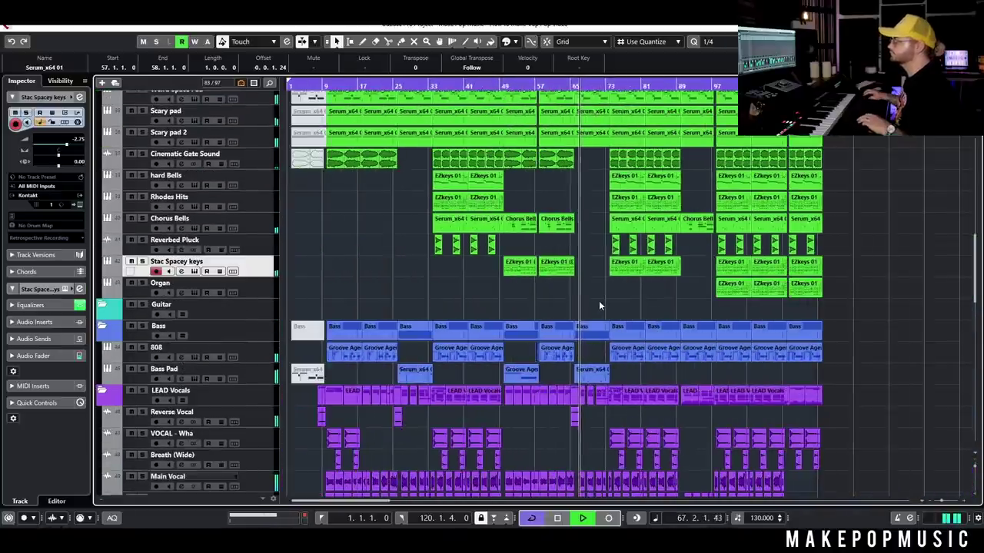
key("space")
scroll(594, 299, "down", 4)
scroll(594, 299, "down", 2, "ctrl")
scroll(594, 299, "down", 10)
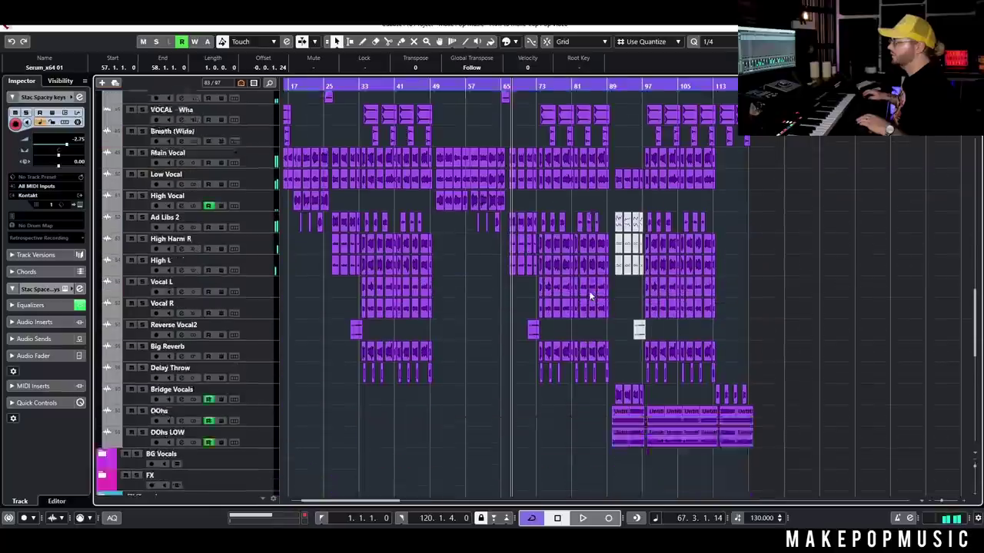
scroll(588, 291, "up", 15)
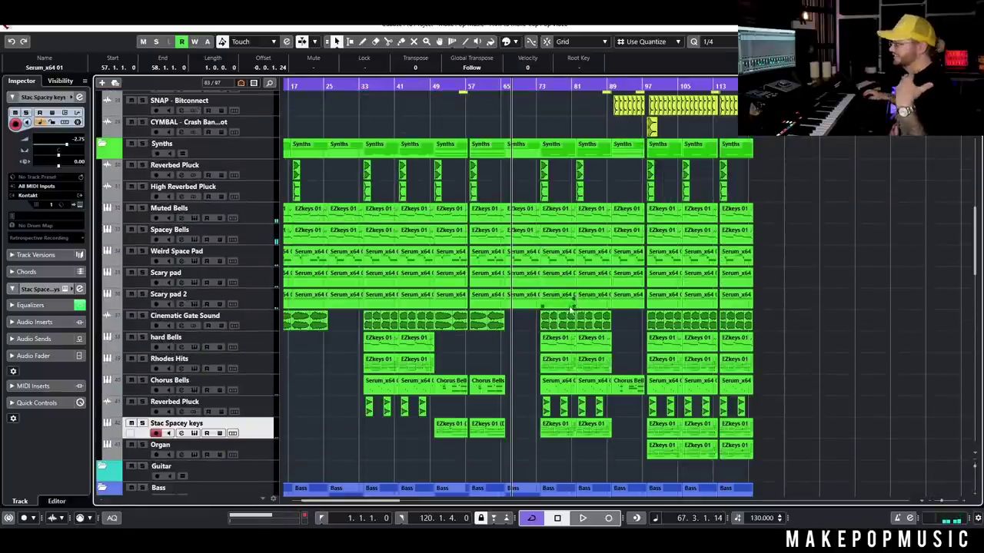
scroll(565, 408, "up", 6, "ctrl")
scroll(557, 397, "down", 4)
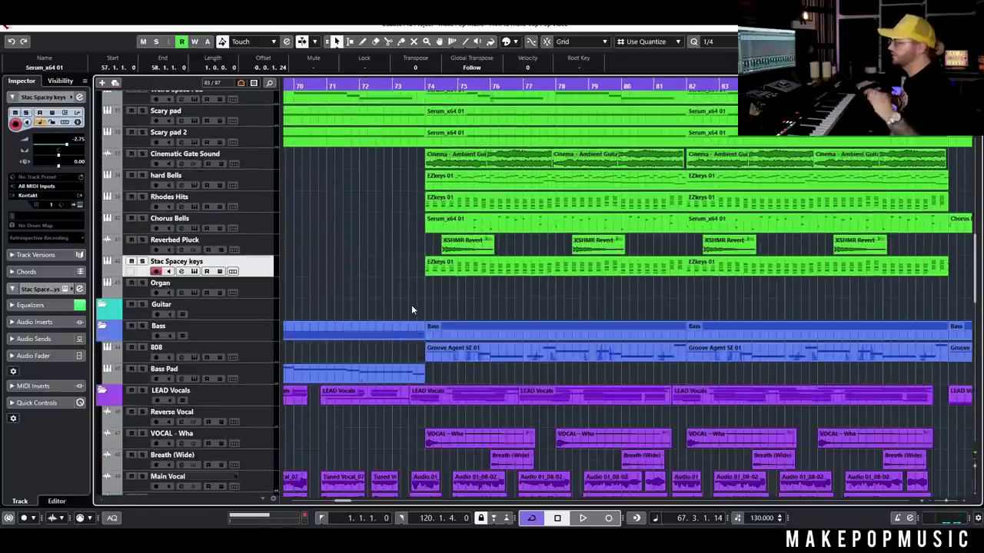
left_click(143, 261)
Play from bar 74 with Stac Spacey keys unsoloed
left_click_drag(406, 272, 737, 290)
scroll(676, 295, "down", 3, "ctrl")
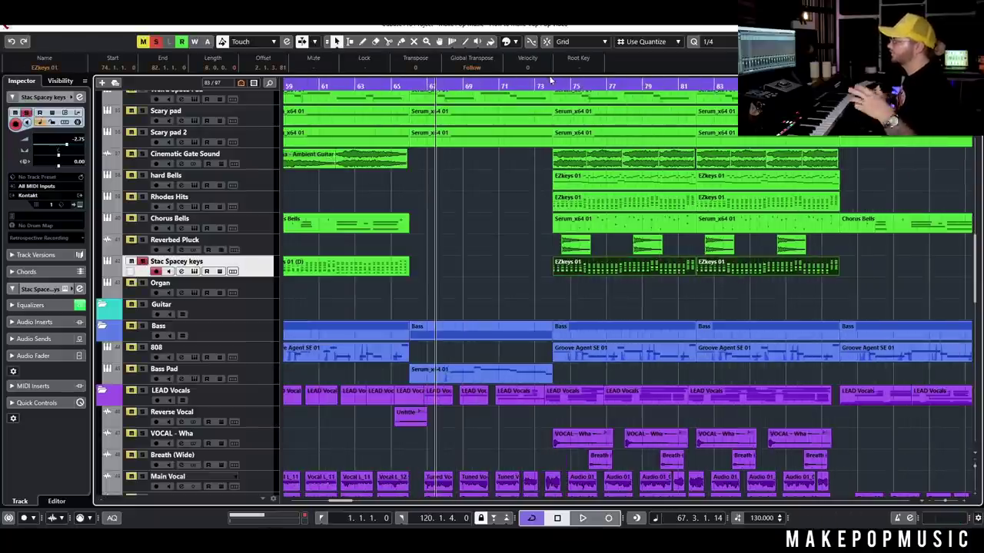
left_click_drag(553, 86, 558, 115)
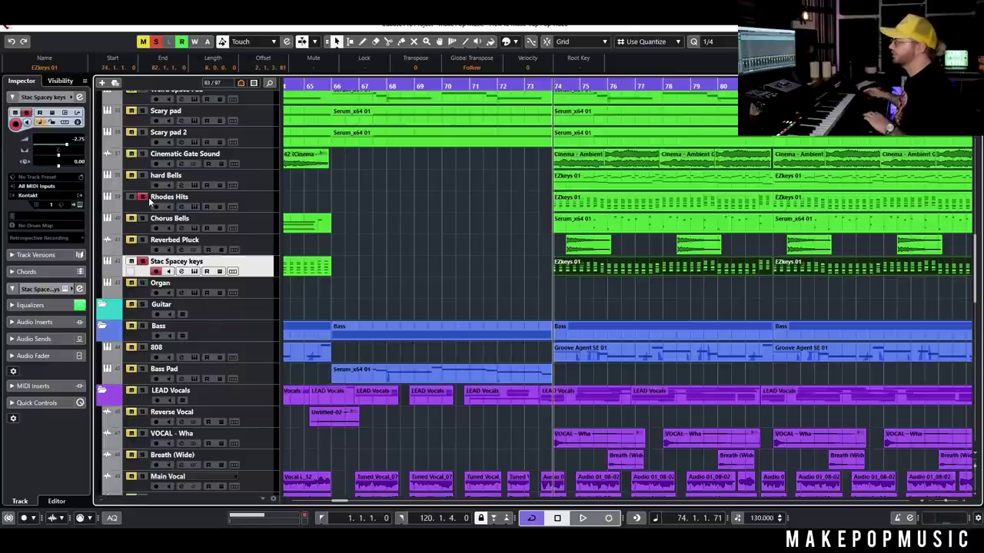
key("space")
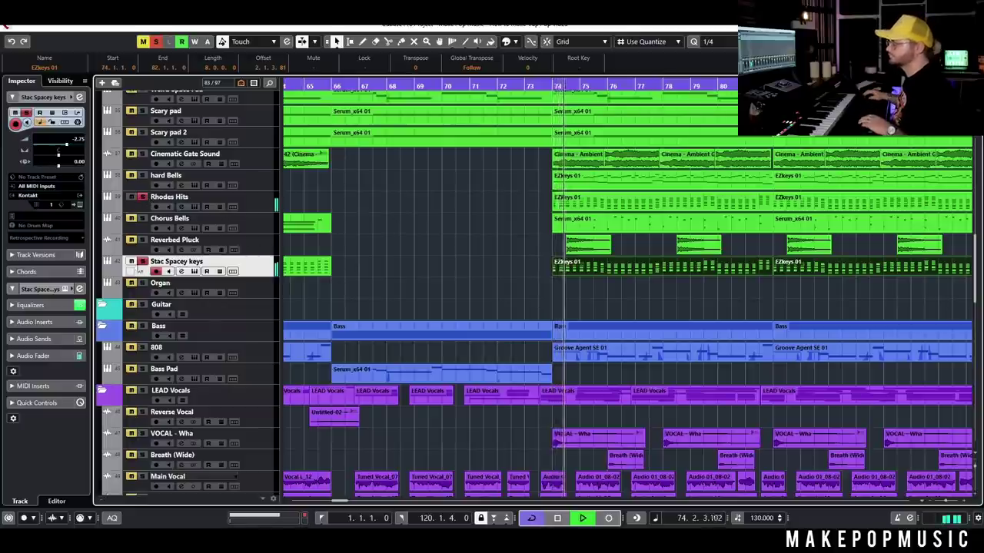
left_click(142, 262)
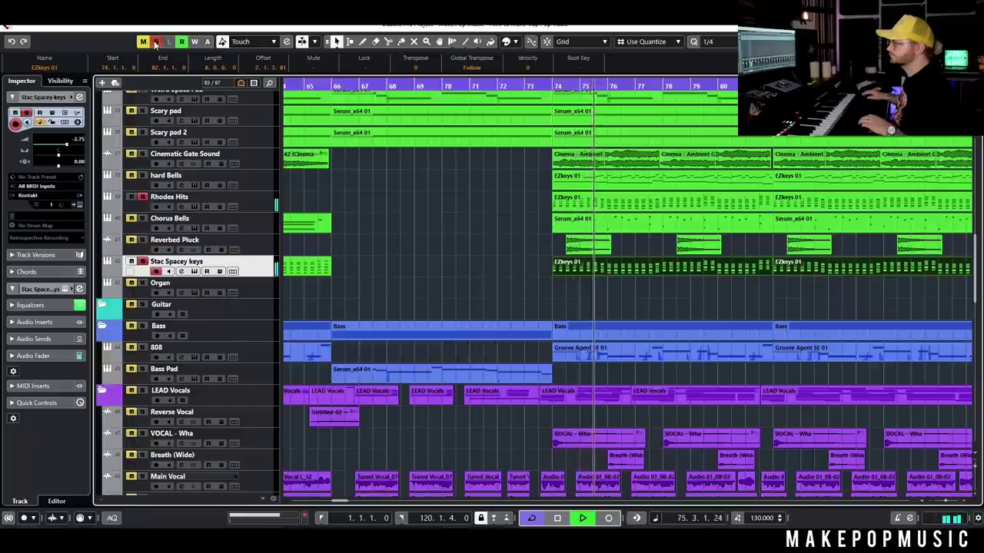
Jump playback ahead to bar 89
scroll(603, 290, "down", 4, "ctrl")
scroll(592, 286, "up", 10)
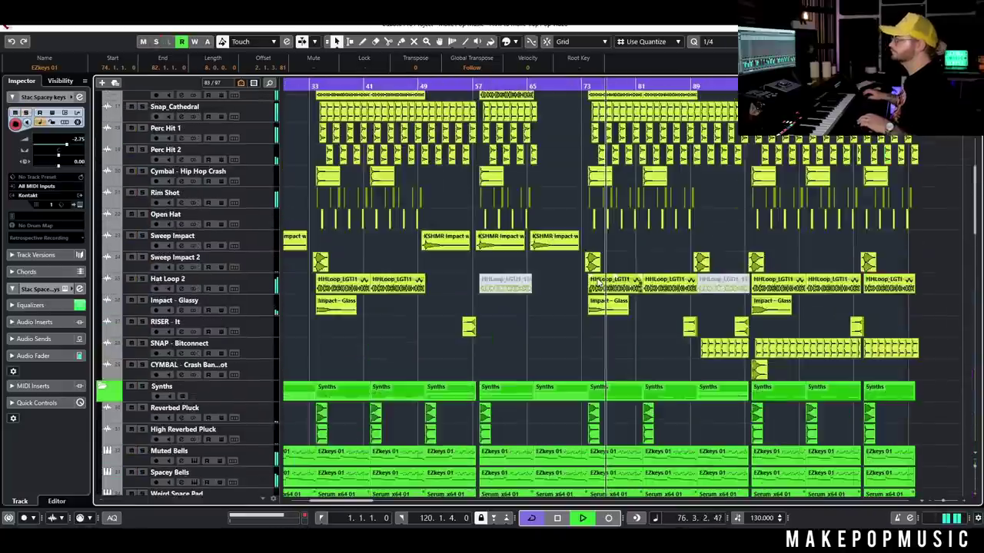
scroll(614, 298, "right", 2)
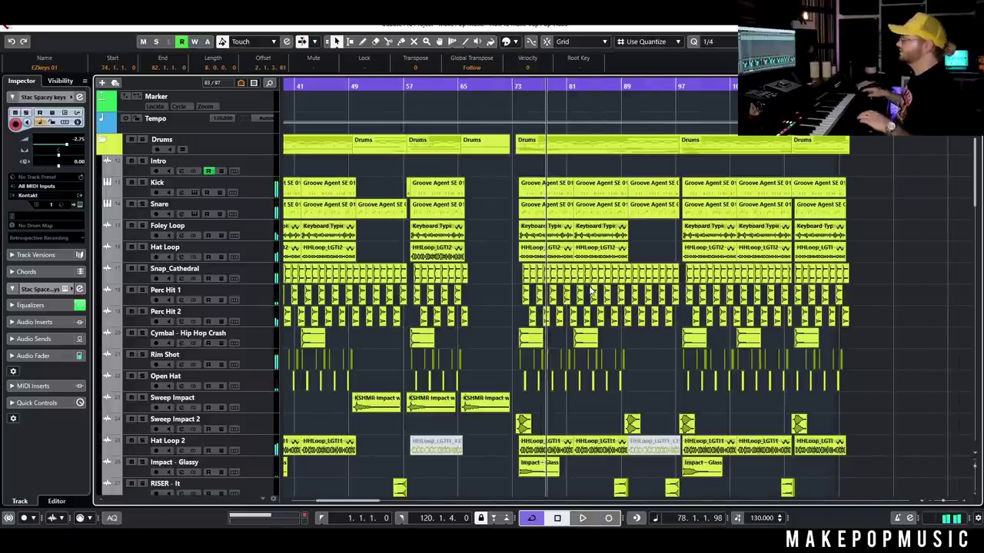
scroll(590, 290, "down", 15)
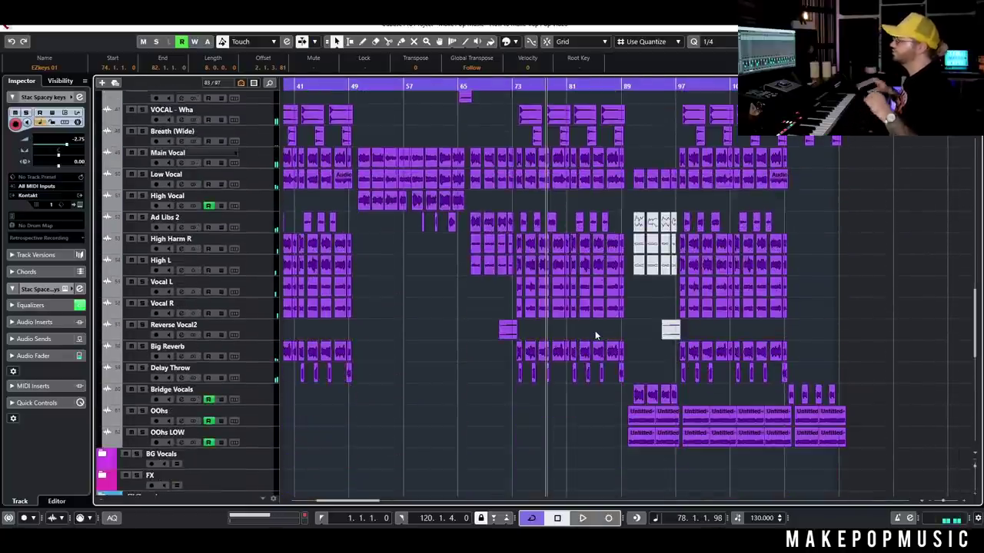
scroll(595, 336, "up", 5)
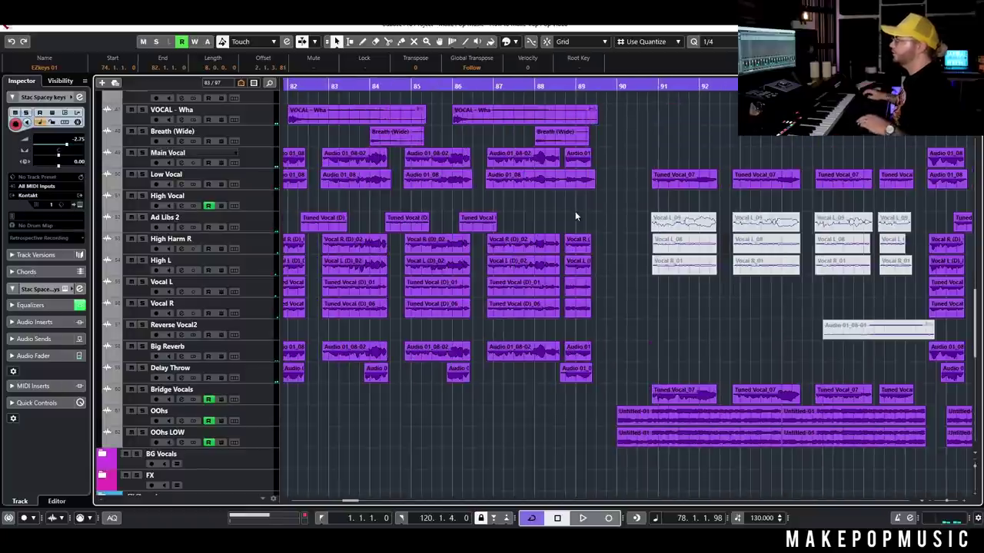
scroll(584, 231, "up", 10)
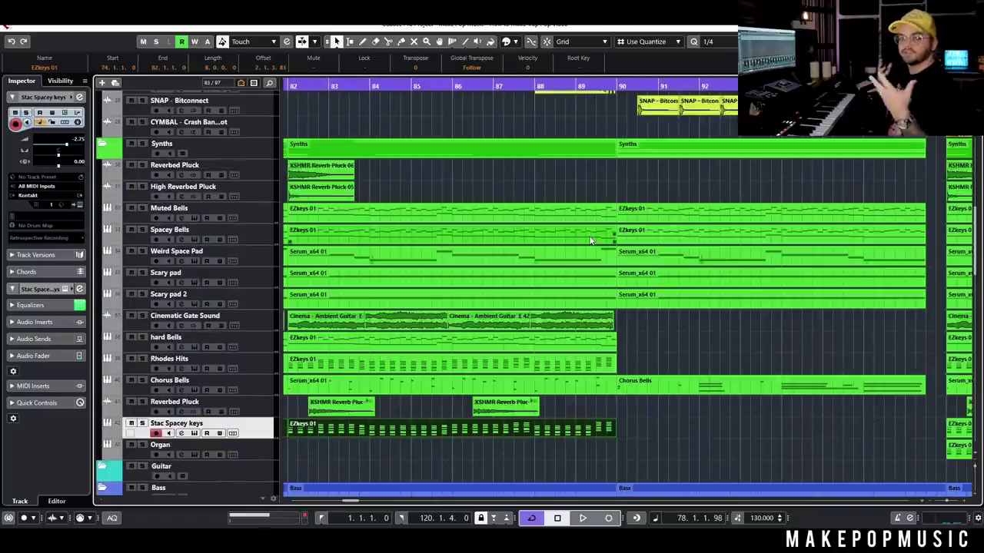
left_click(591, 85)
scroll(640, 166, "up", 10)
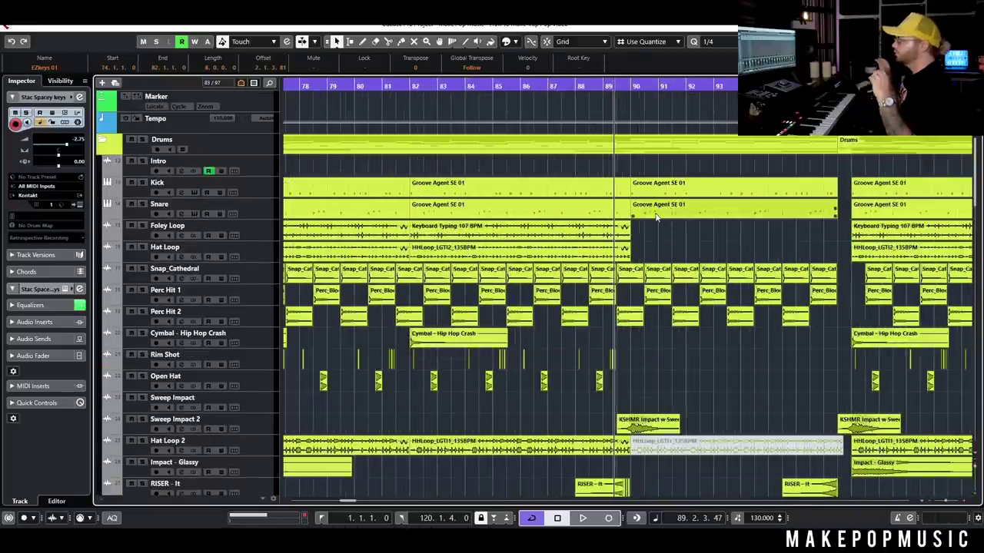
Solo the Drums folder and the 808 track late in bar 89
scroll(646, 238, "right", 2)
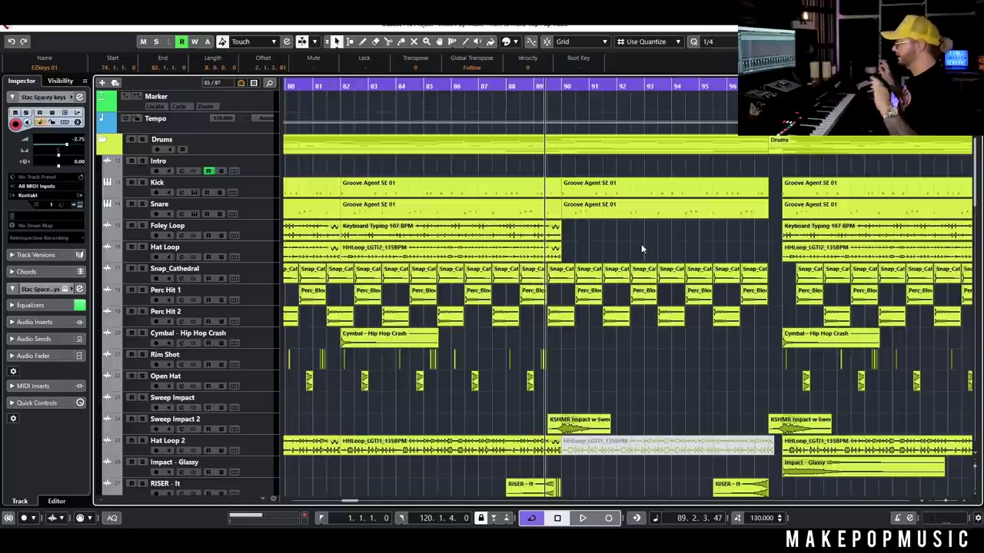
scroll(641, 243, "down", 10)
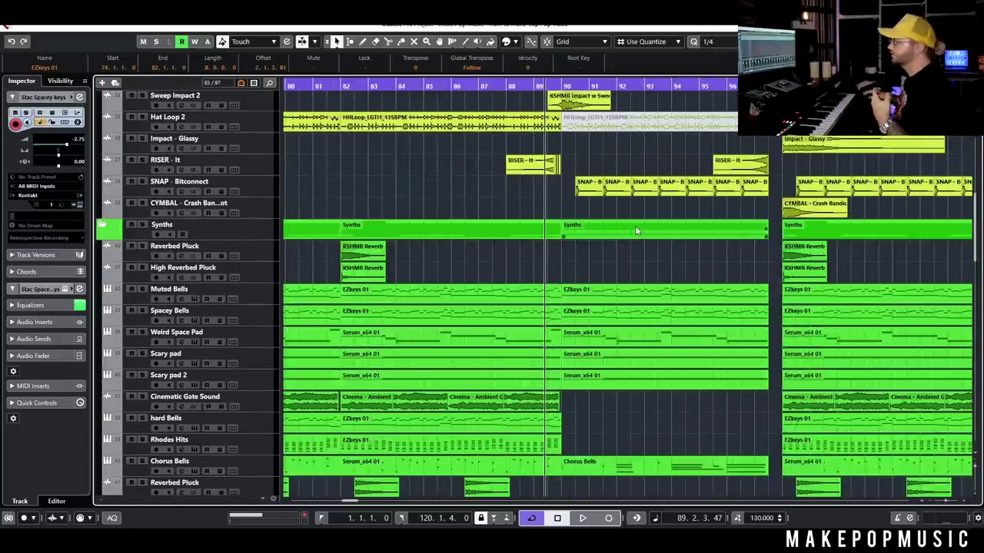
scroll(548, 161, "up", 10)
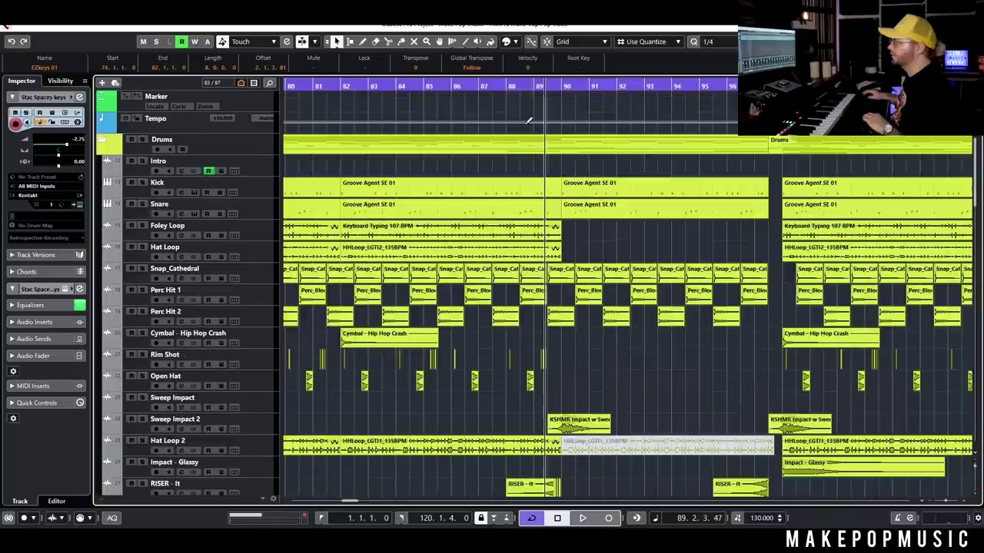
left_click(558, 92)
left_click(142, 139)
scroll(549, 236, "down", 10)
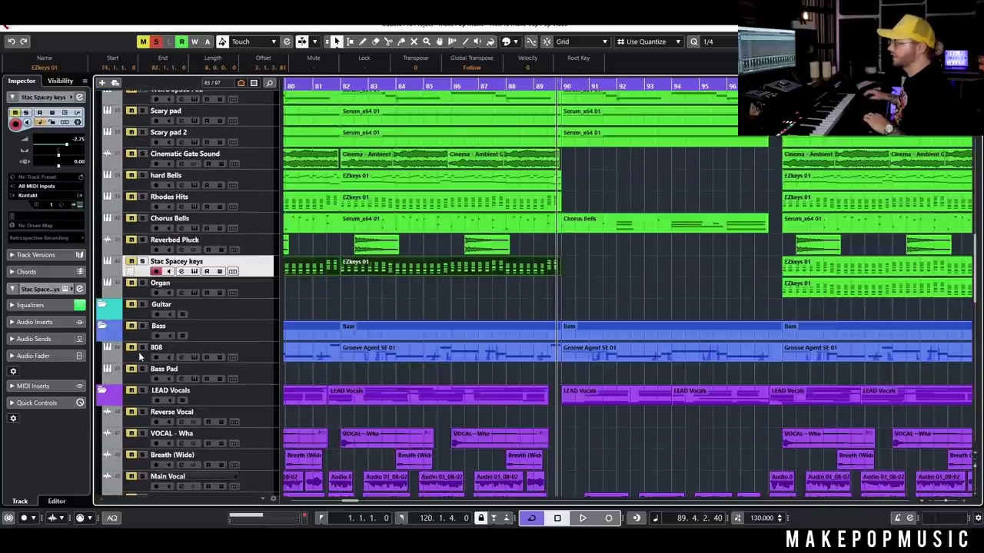
left_click(142, 348)
Play the arrangement and clear all active solos and mutes
scroll(504, 284, "up", 6)
key("space")
scroll(657, 263, "down", 8)
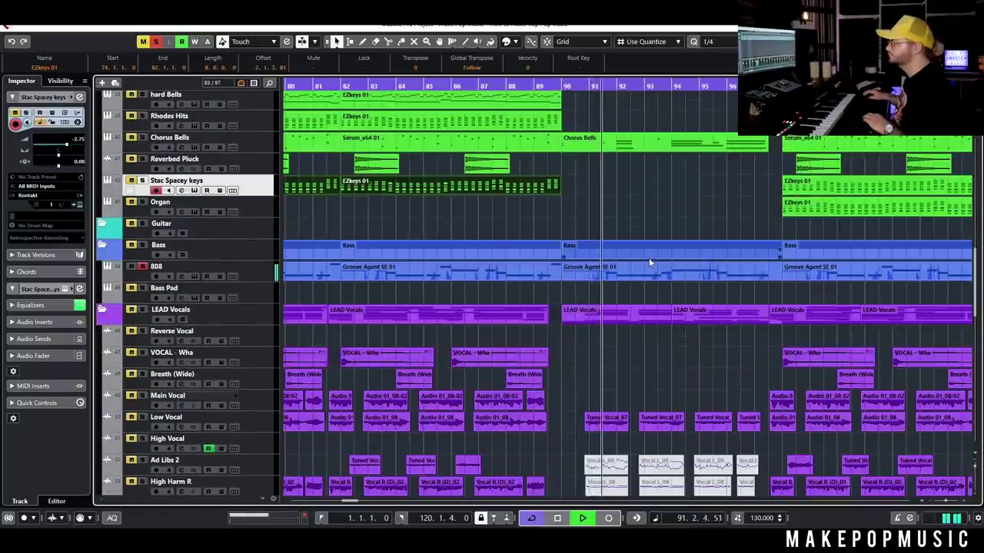
scroll(649, 258, "up", 4)
scroll(656, 247, "down", 4)
scroll(659, 249, "up", 6)
scroll(660, 253, "up", 5)
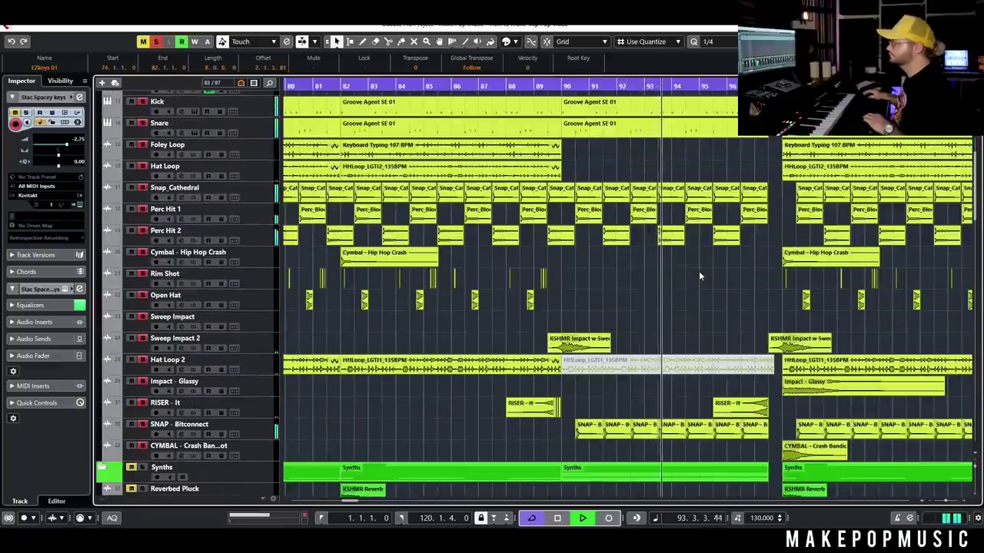
scroll(696, 285, "down", 5)
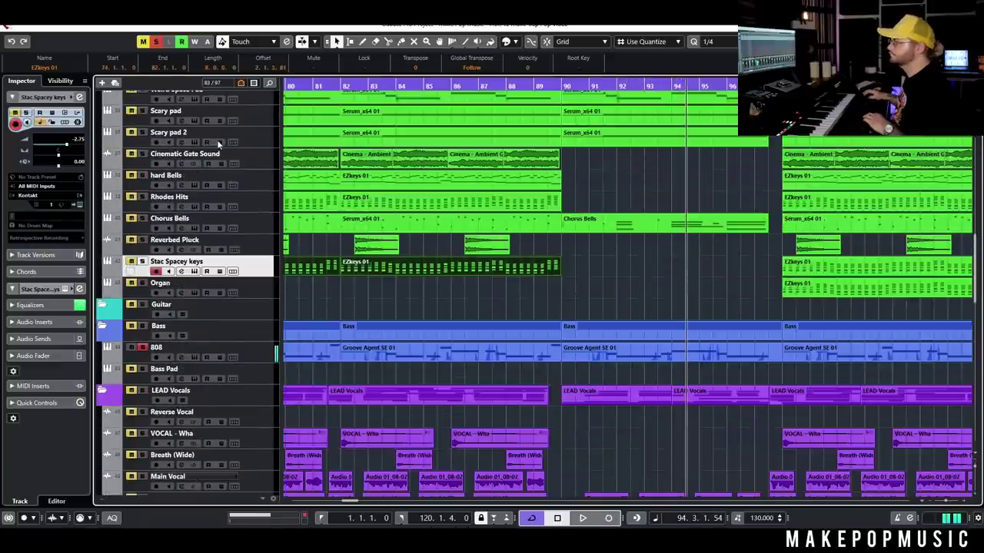
left_click(156, 43)
scroll(720, 256, "up", 3)
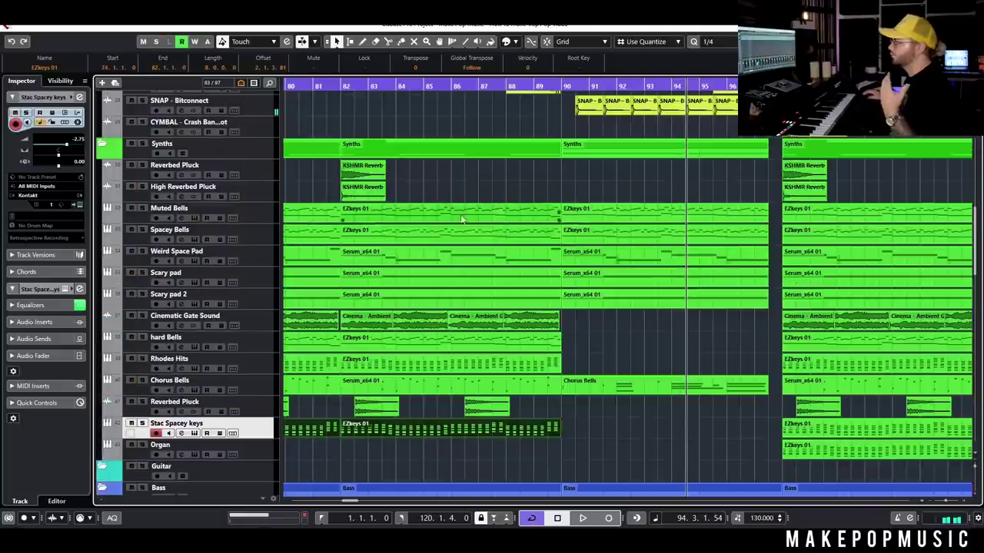
Solo the Chorus Bells track and play it from bar 90
left_click(564, 85)
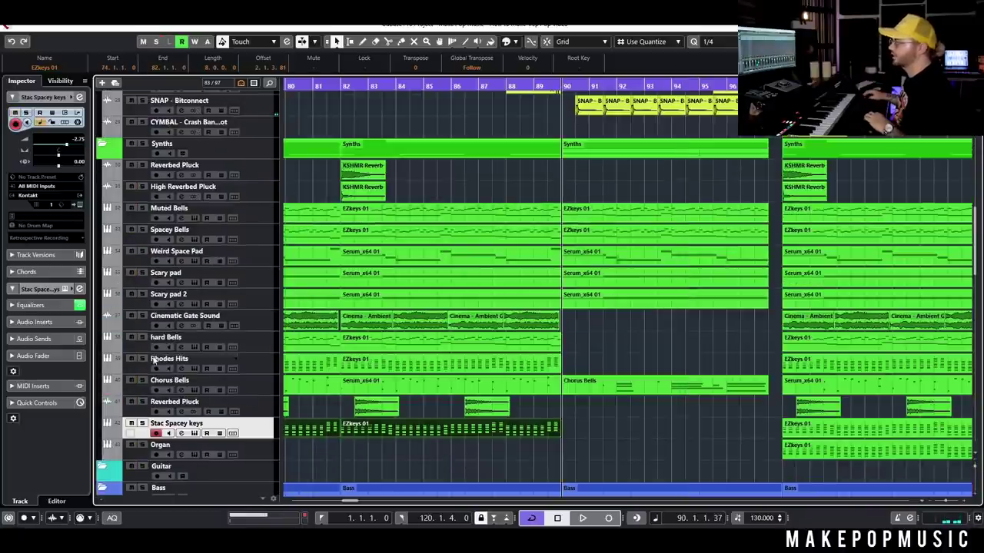
left_click(143, 381)
key("space")
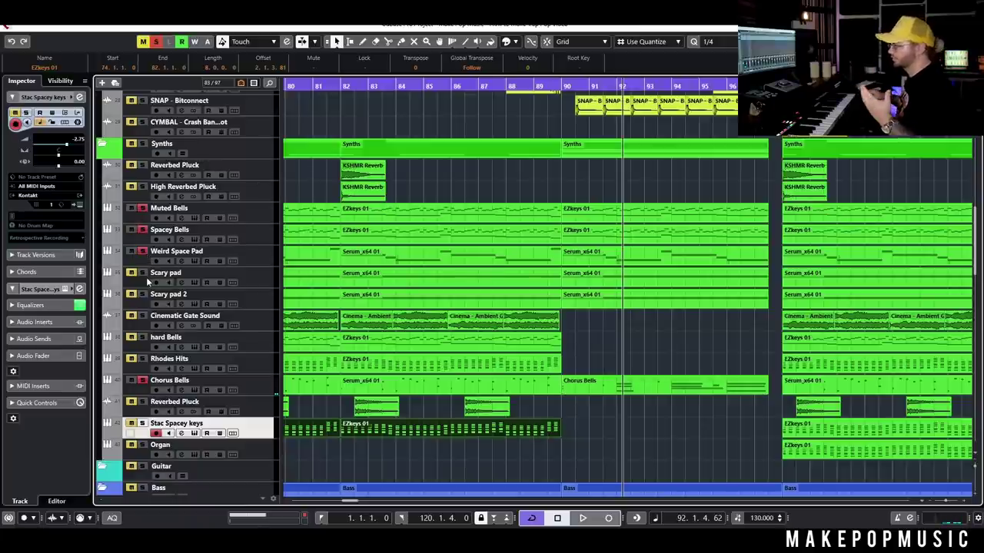
left_click(561, 84)
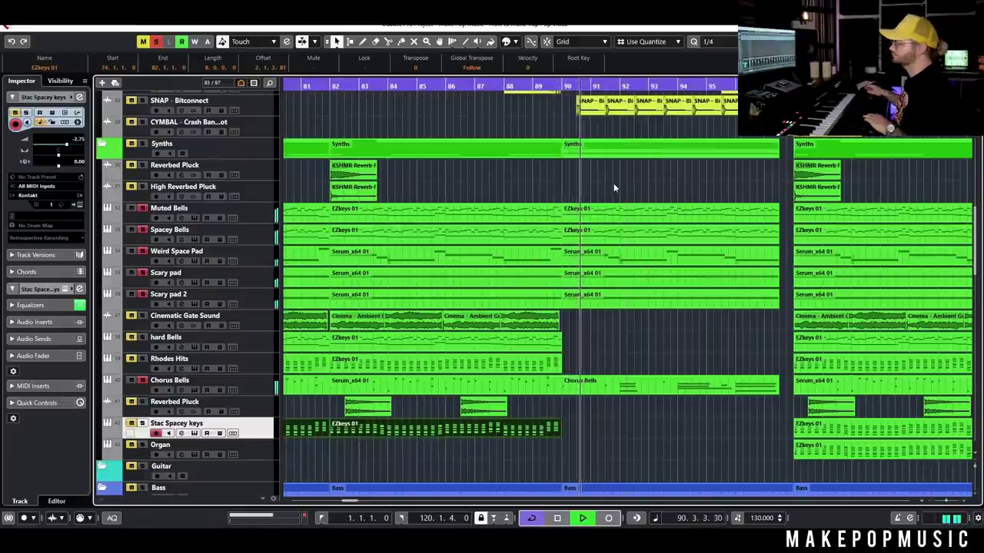
scroll(615, 304, "down", 5)
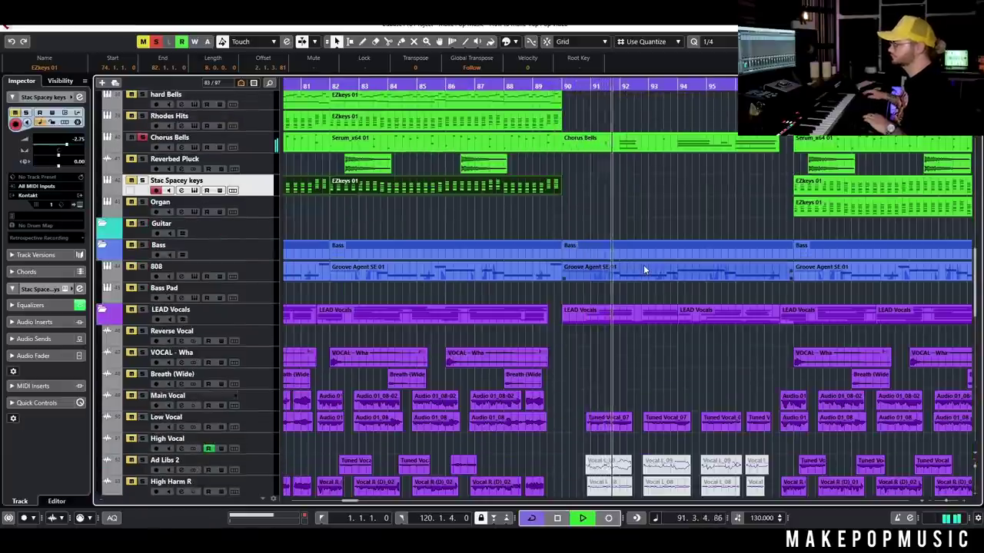
scroll(644, 269, "down", 5)
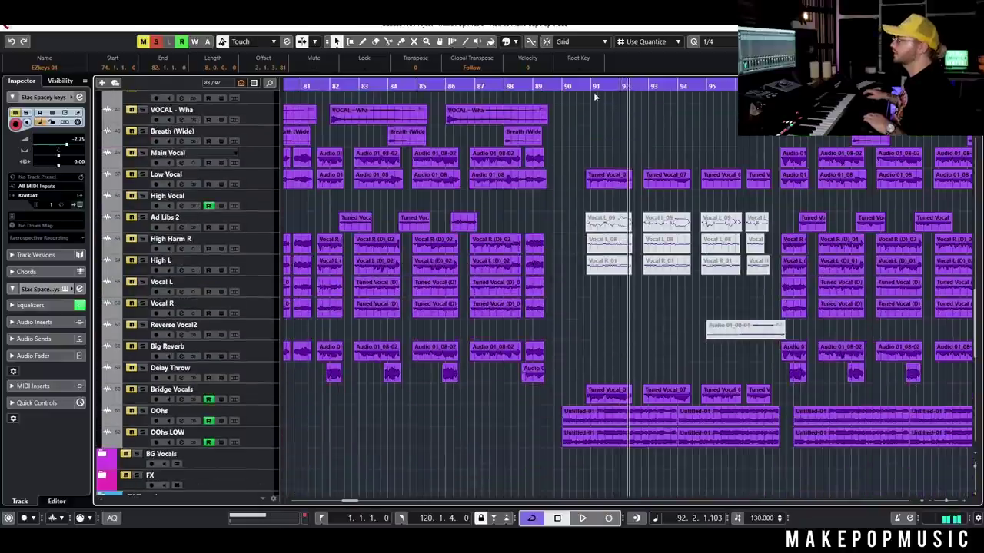
Clear the solos again and open the Bridge Vocals channel settings
left_click(159, 41)
left_click(581, 87)
scroll(553, 173, "up", 5)
scroll(568, 200, "down", 5)
key("g")
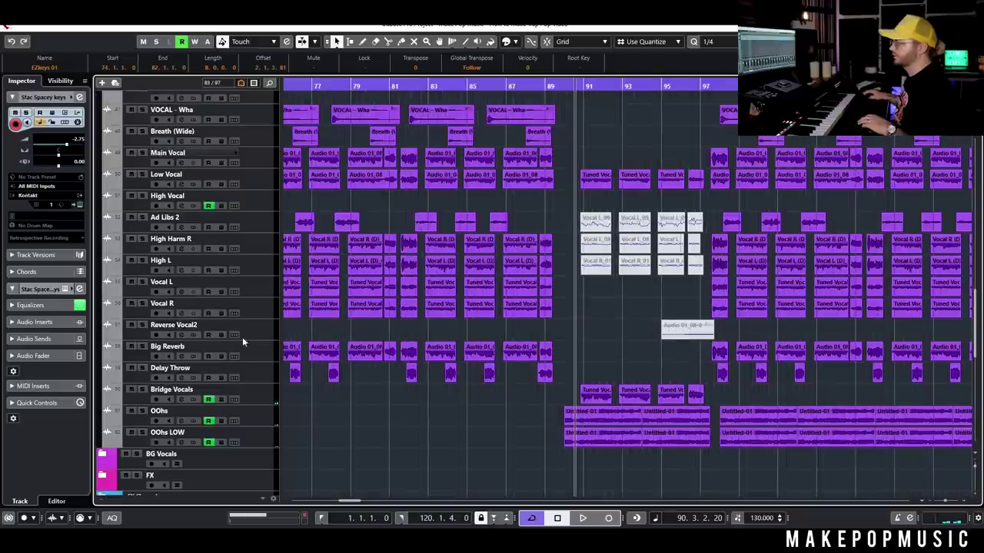
left_click(153, 393)
left_click(183, 399)
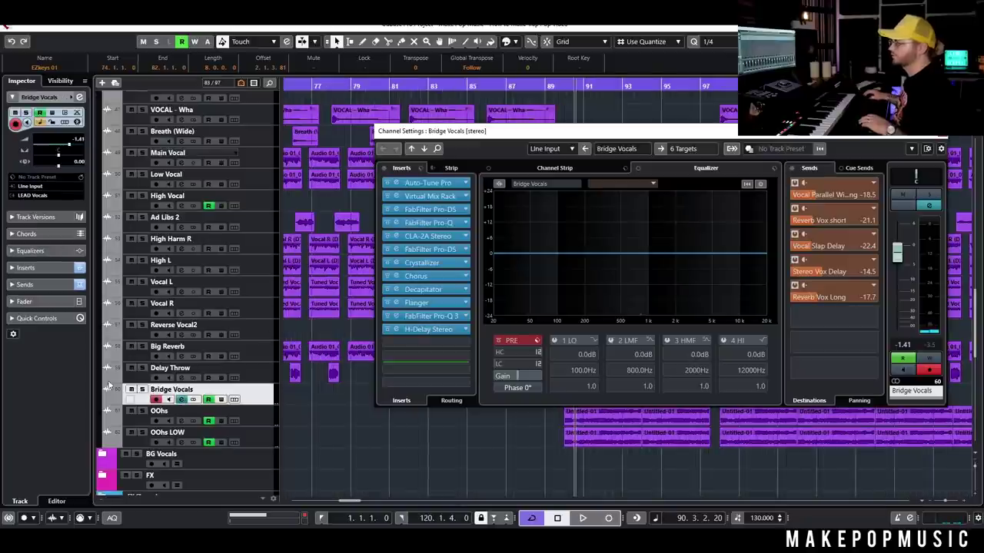
Solo Bridge Vocals, start playback, and inspect the Crystallizer and Chorus inserts
left_click(141, 390)
left_click_drag(517, 141, 395, 76)
key("space")
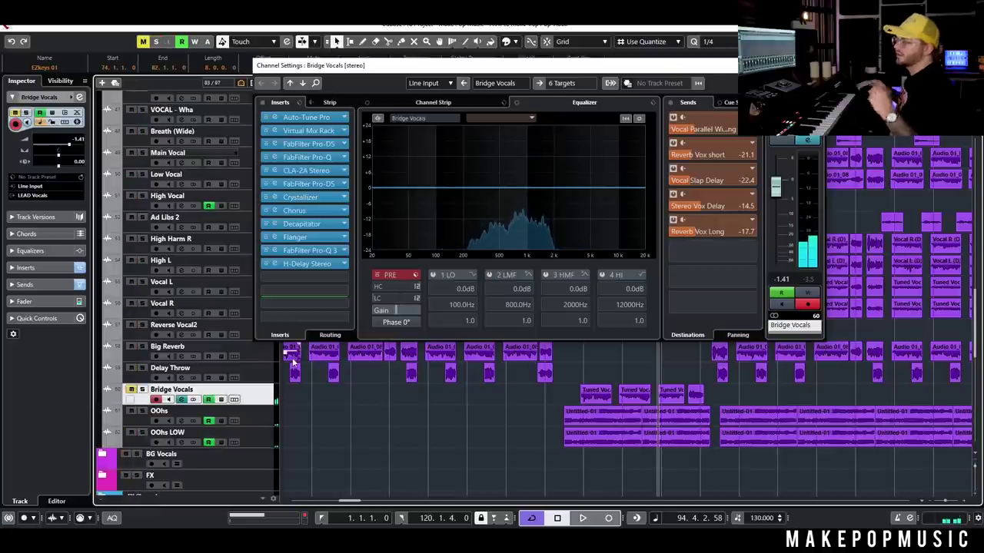
left_click(300, 197)
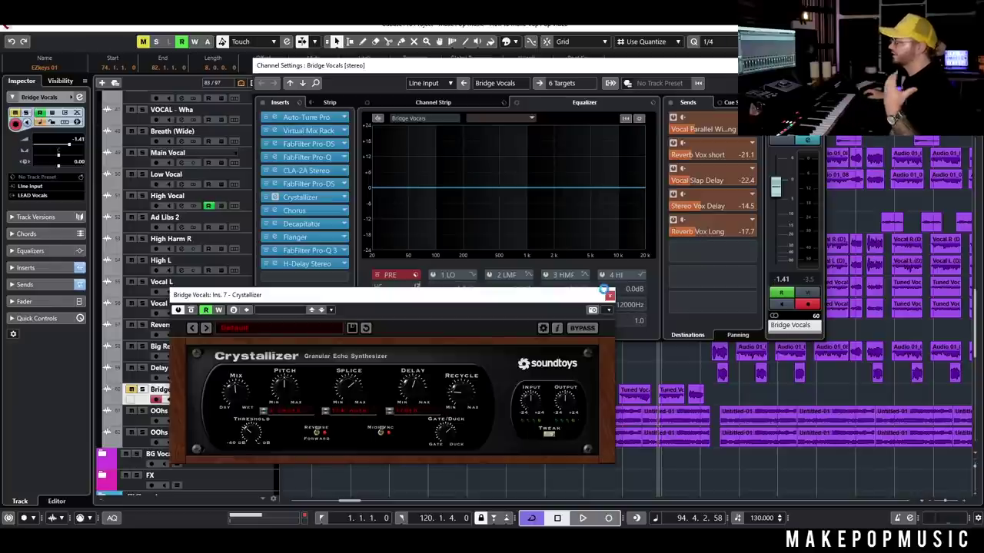
left_click(610, 295)
left_click(299, 211)
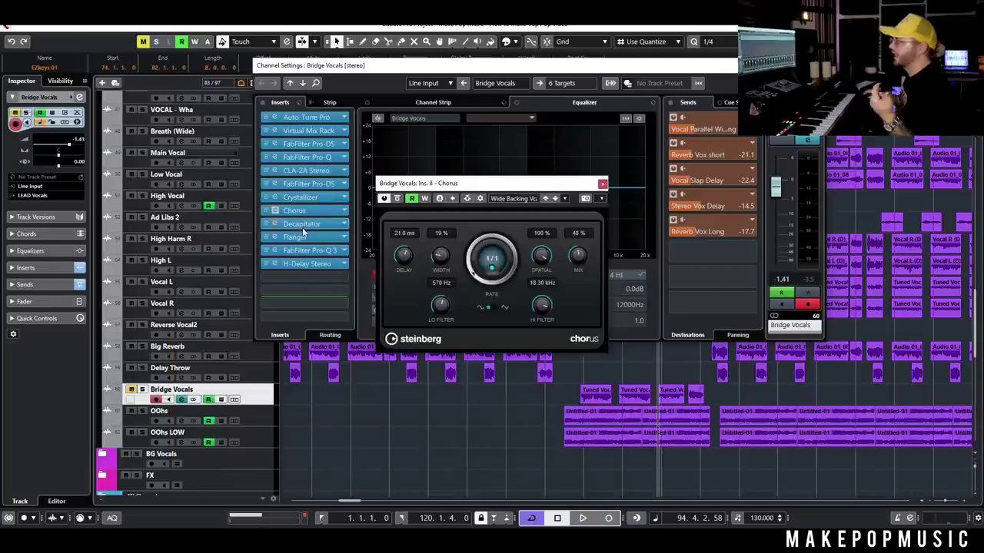
left_click(603, 185)
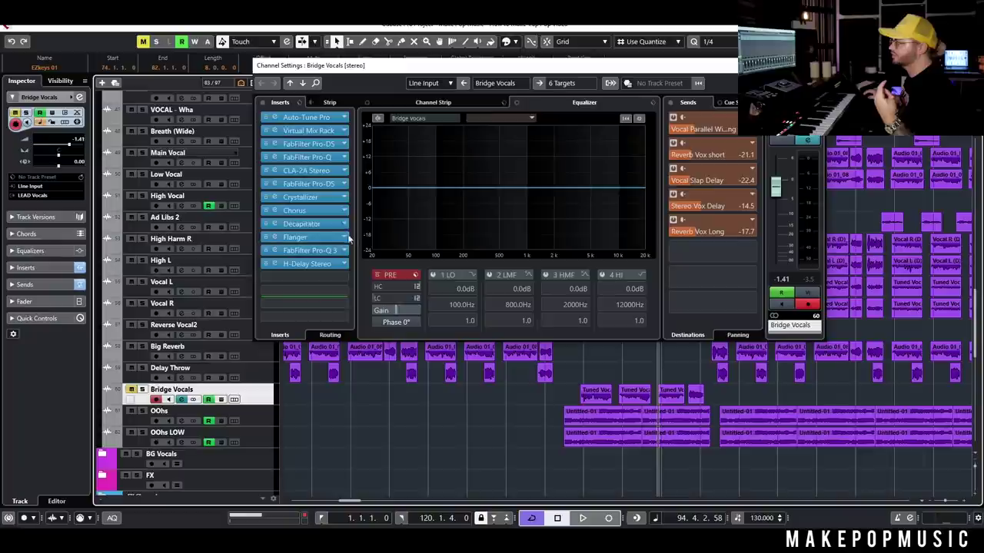
Review the Flanger, Decapitator, Pro-Q 3 and H-Delay inserts, then close the channel settings
left_click(307, 236)
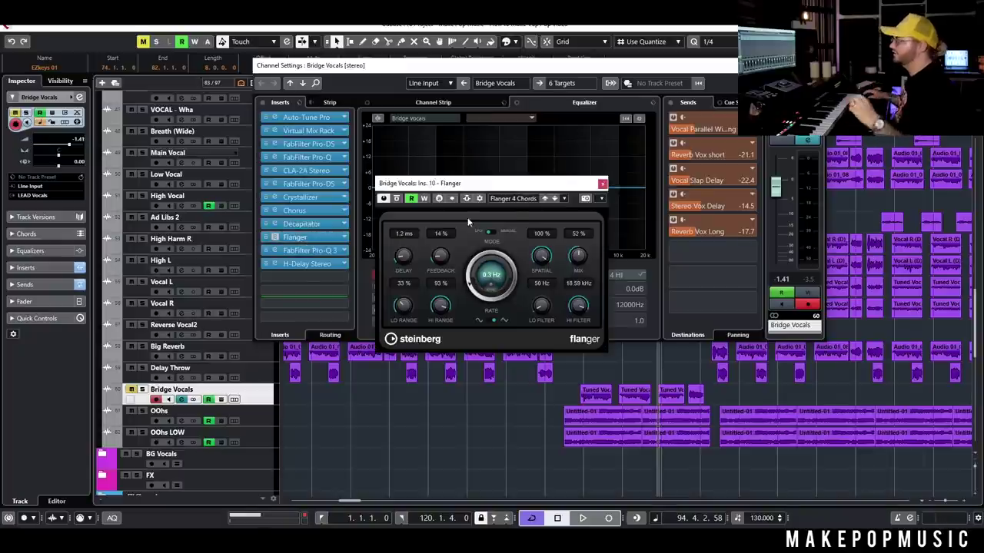
left_click(602, 185)
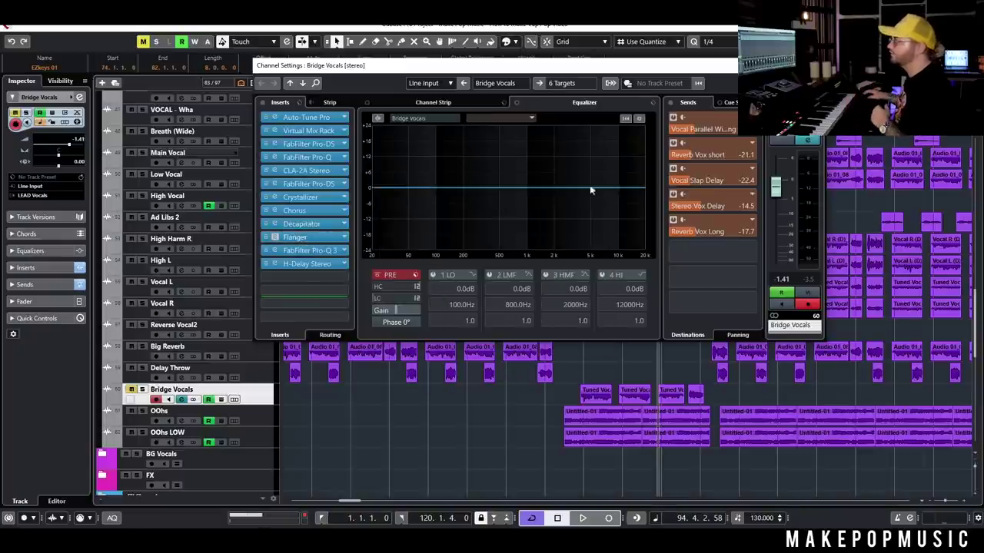
left_click(313, 225)
left_click(882, 270)
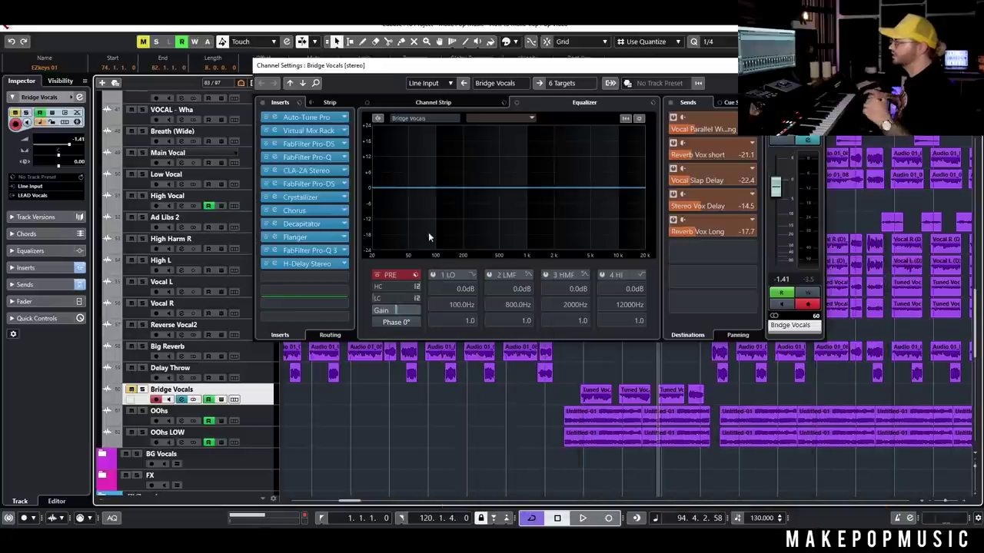
left_click(307, 250)
left_click(591, 168)
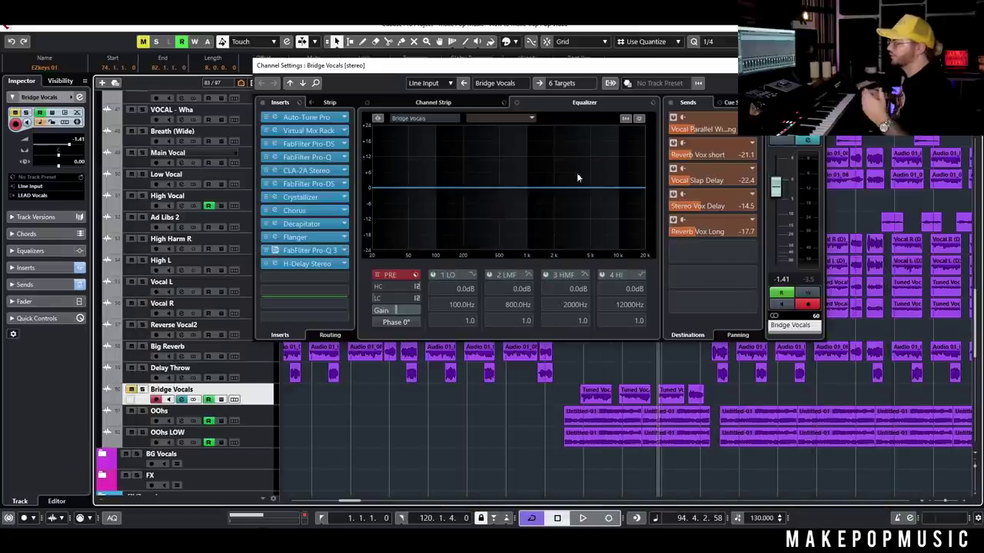
left_click(320, 263)
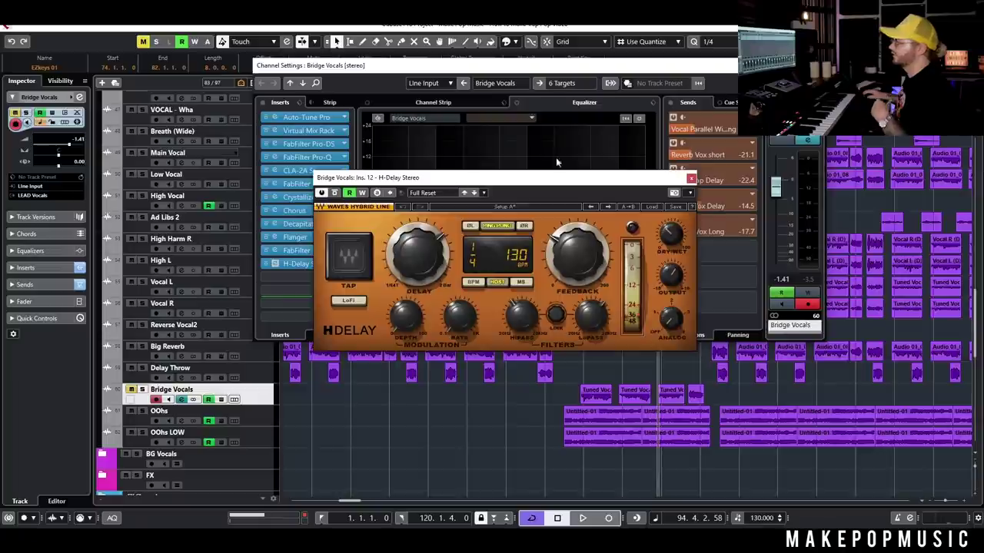
left_click(730, 65)
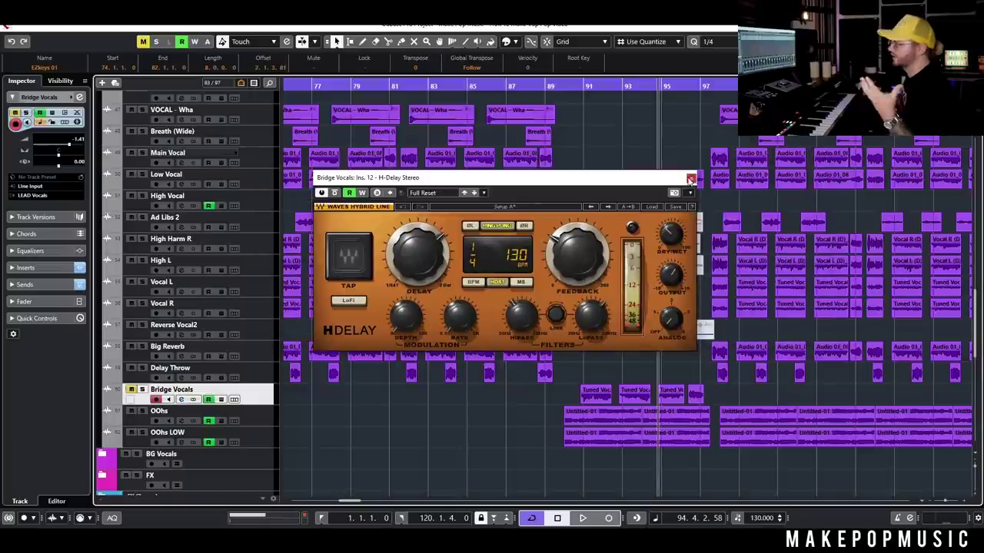
left_click(690, 178)
Audition Bridge Vocals soloed from bar 90, then unsolo it
left_click(578, 87)
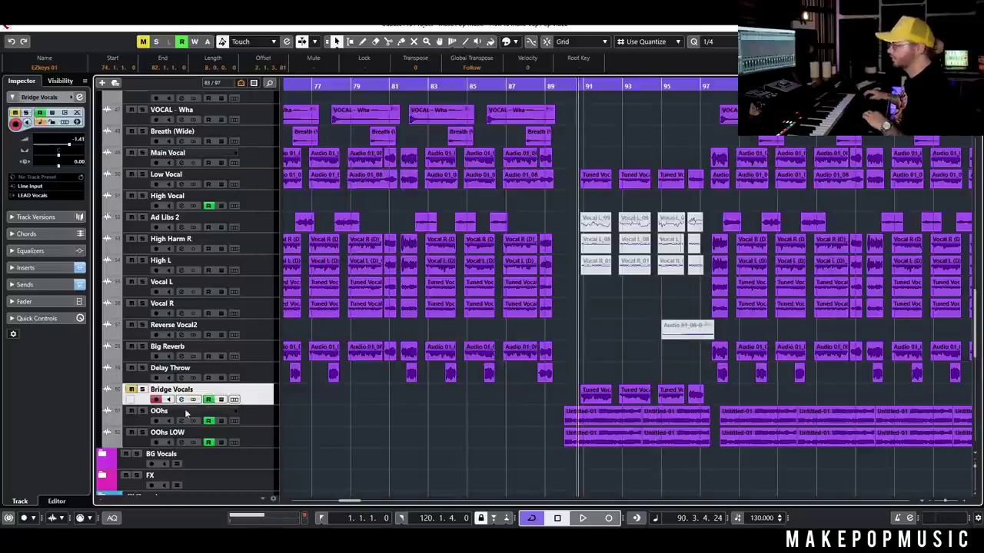
left_click(142, 390)
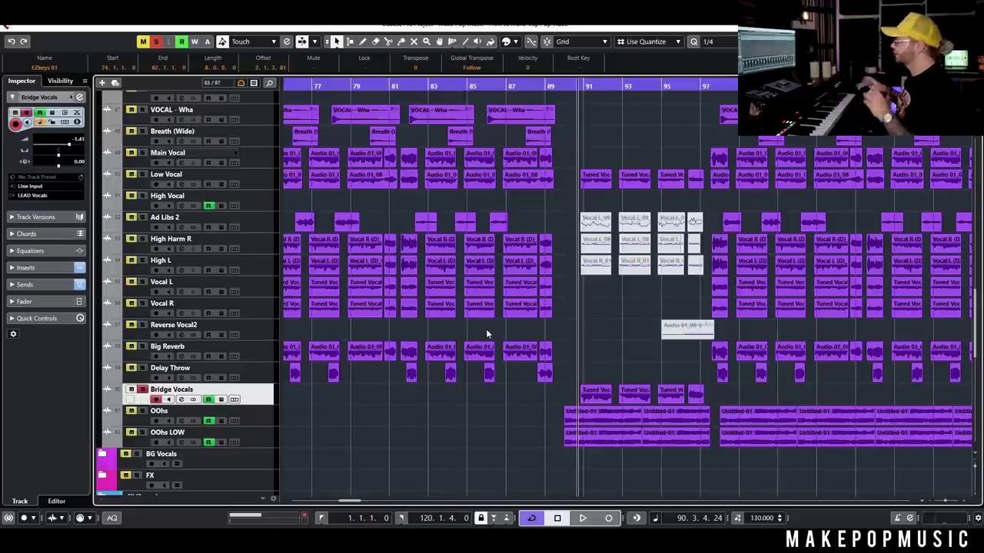
key("space")
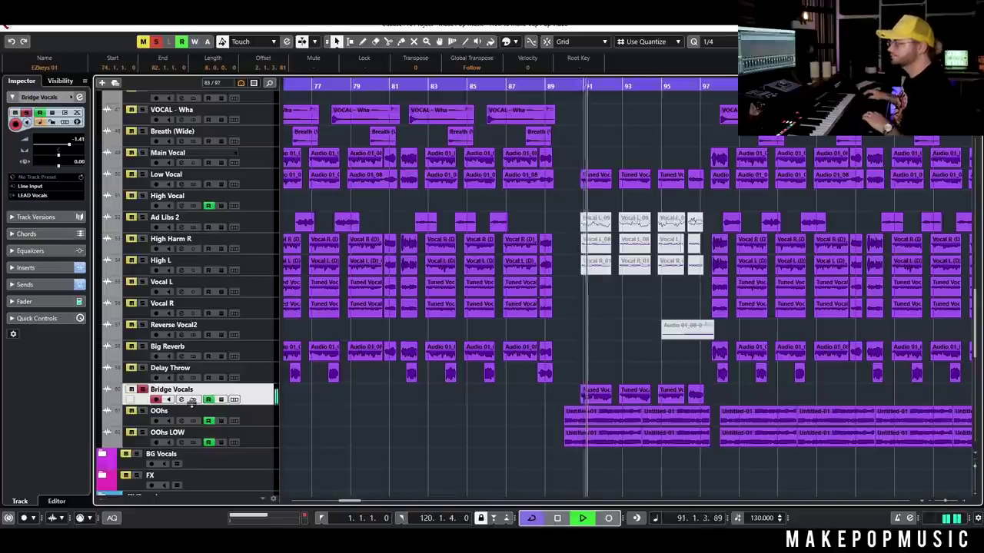
left_click(143, 390)
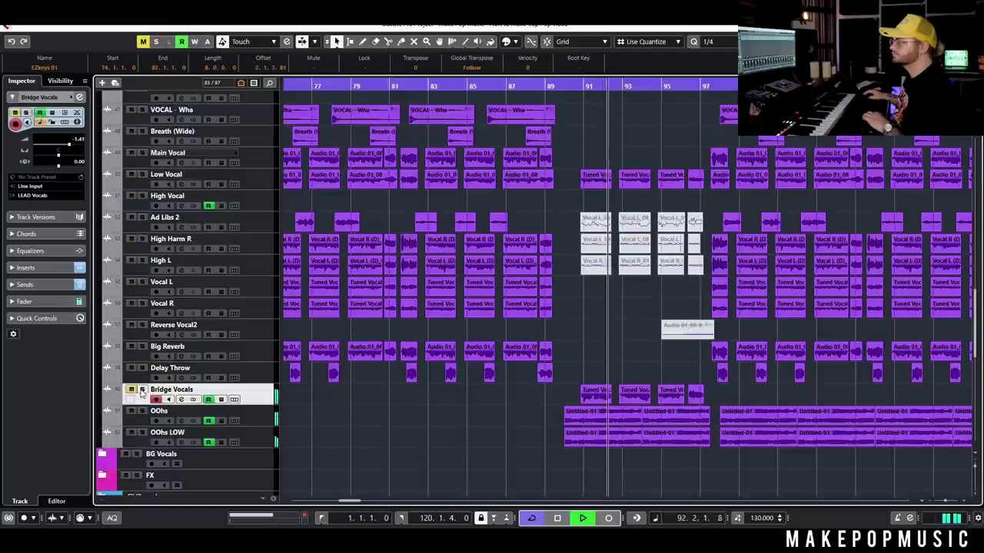
Mute OOhs LOW and solo the OOhs track
left_click(131, 433)
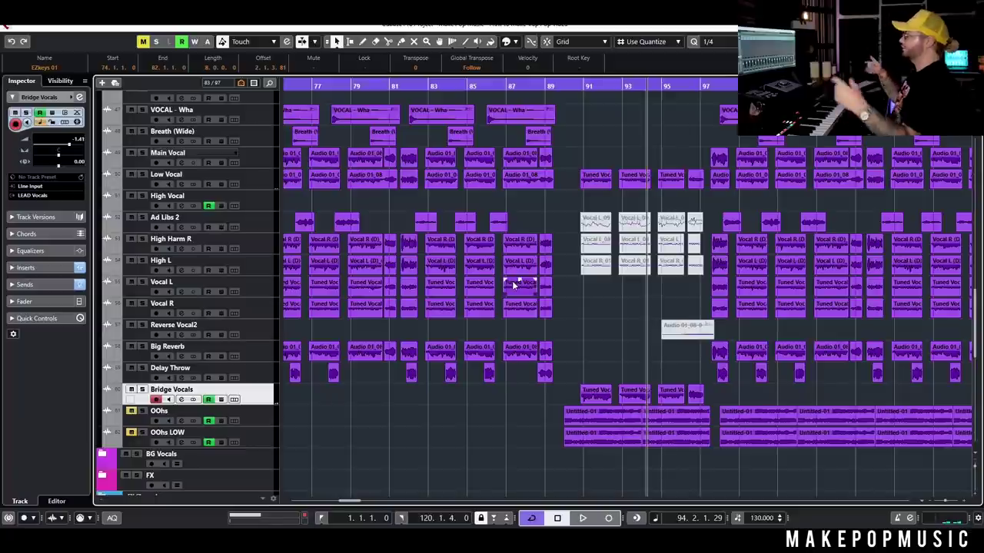
scroll(525, 401, "down", 3)
left_click(142, 250)
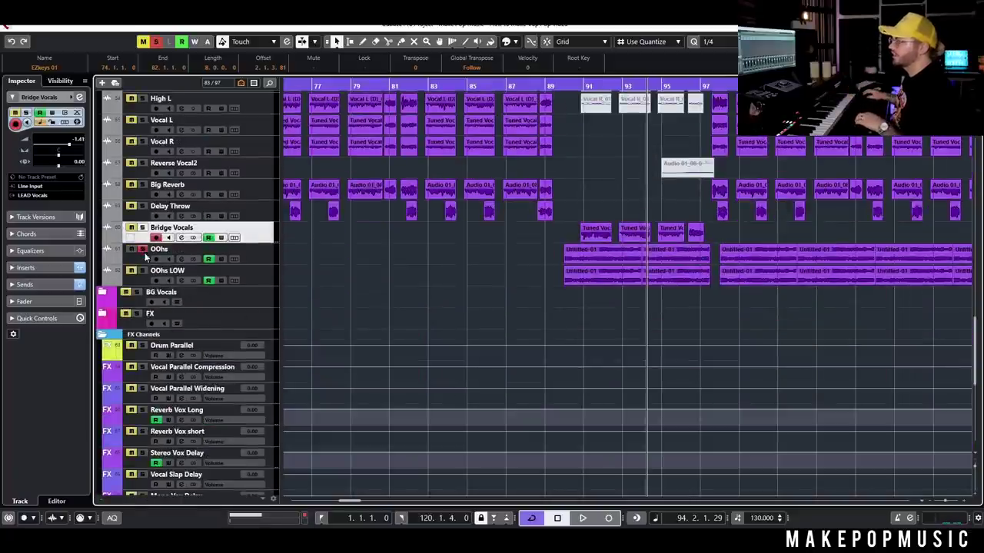
Open the OOhs channel settings, bypass all its inserts, reposition the window and start playback
left_click(181, 259)
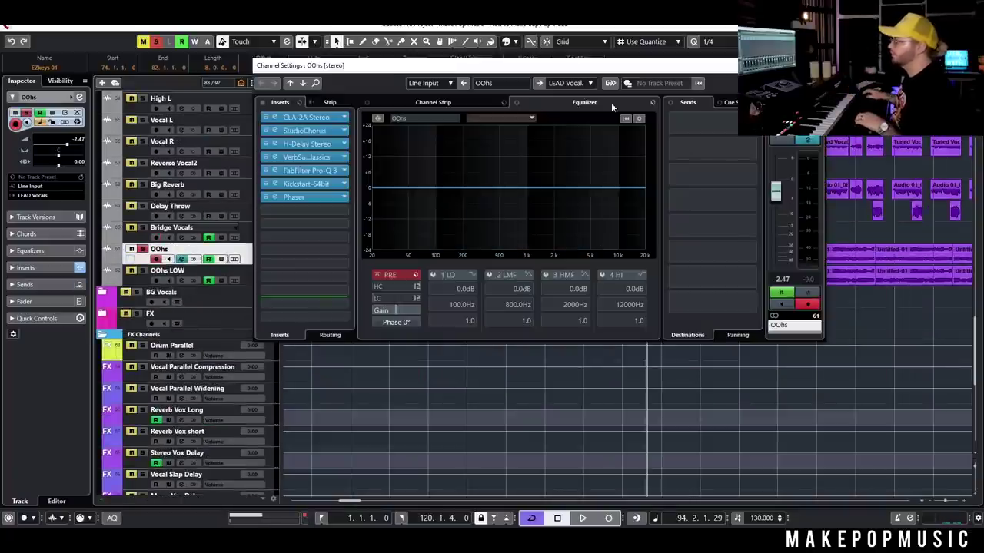
left_click(79, 268)
left_click_drag(509, 73, 253, 167)
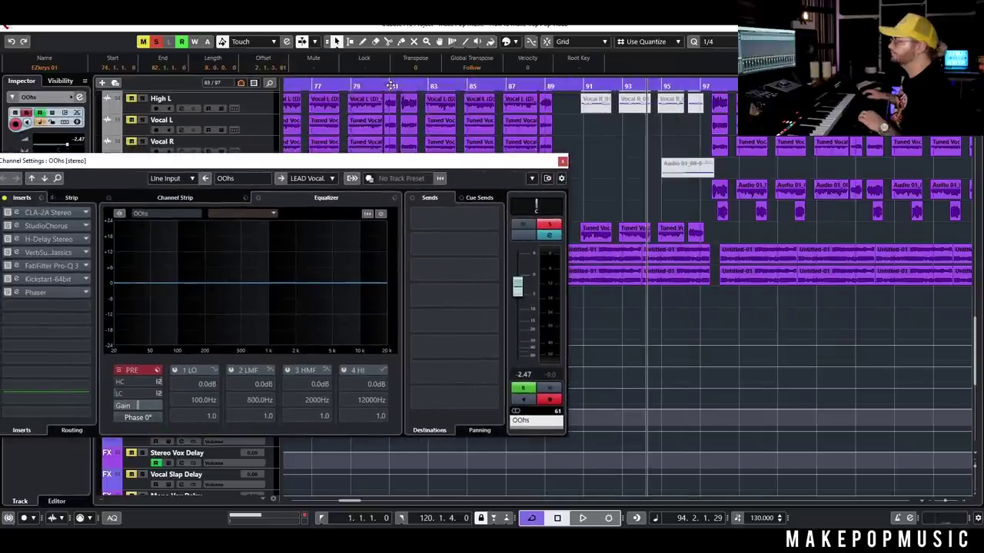
key("space")
left_click_drag(505, 161, 803, 109)
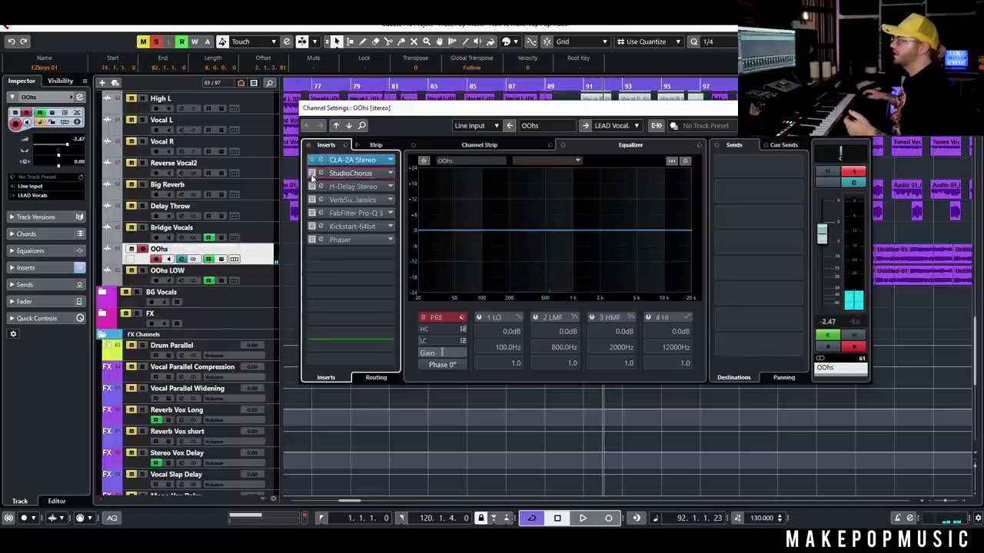
Check StudioChorus from about bar 90 and switch on the VerbSuite Classics insert
left_click(321, 173)
left_click(579, 86)
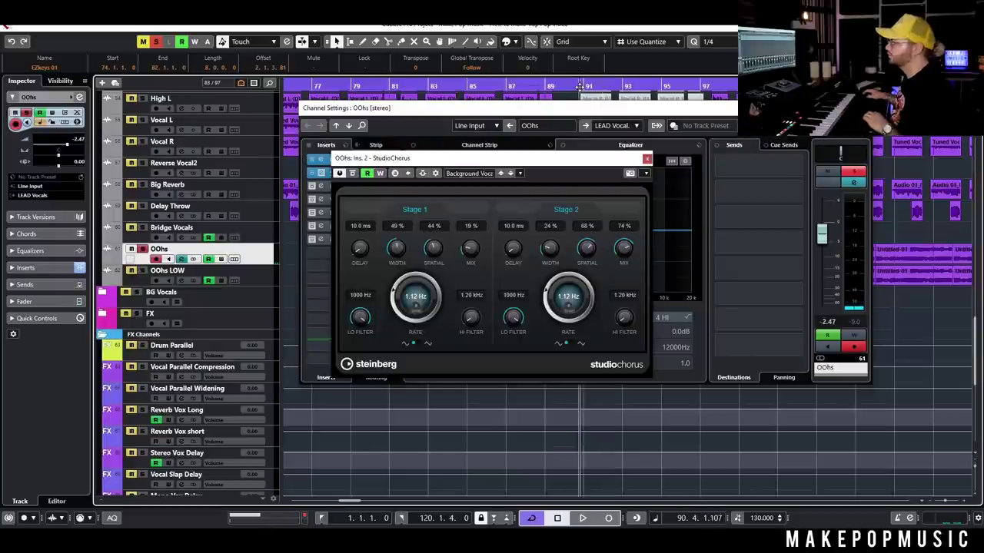
left_click(647, 159)
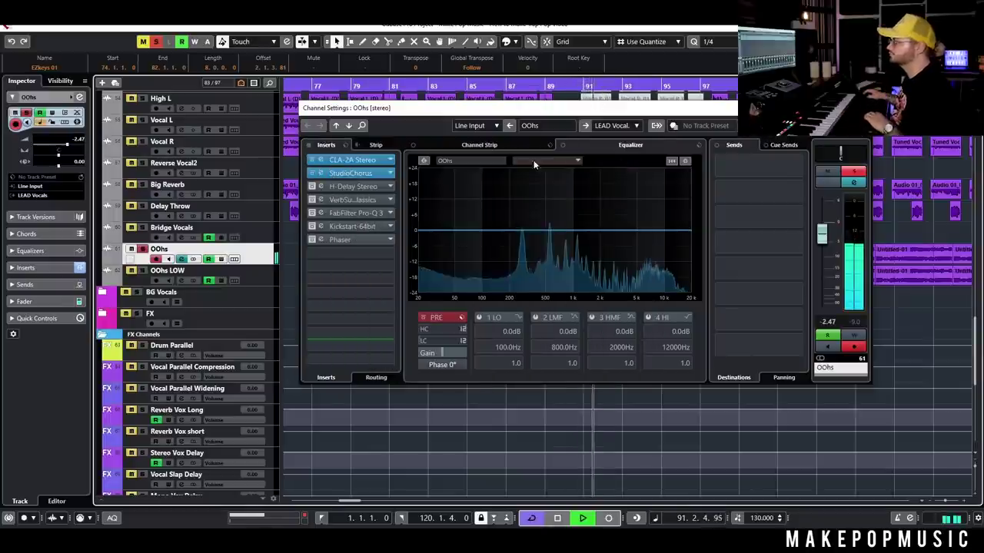
left_click(313, 199)
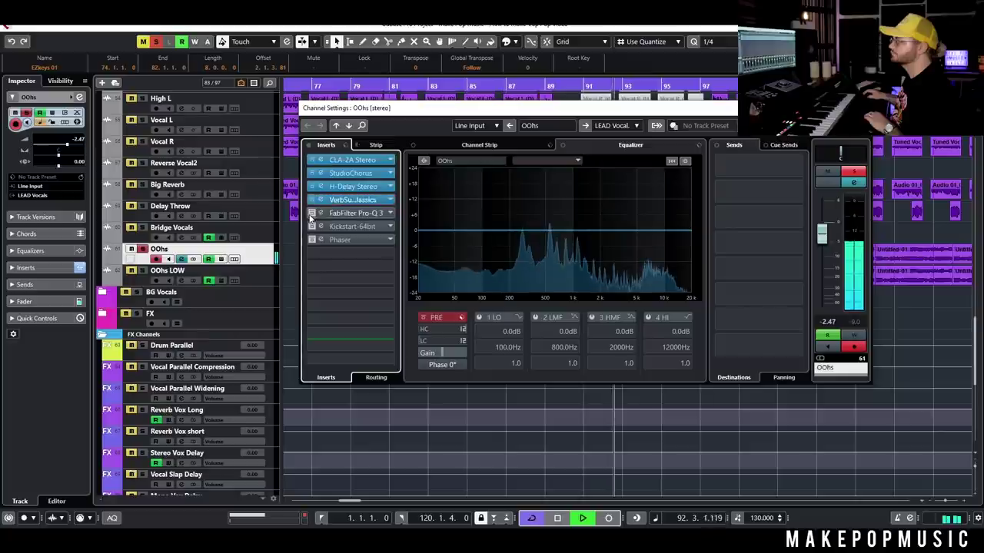
key("space")
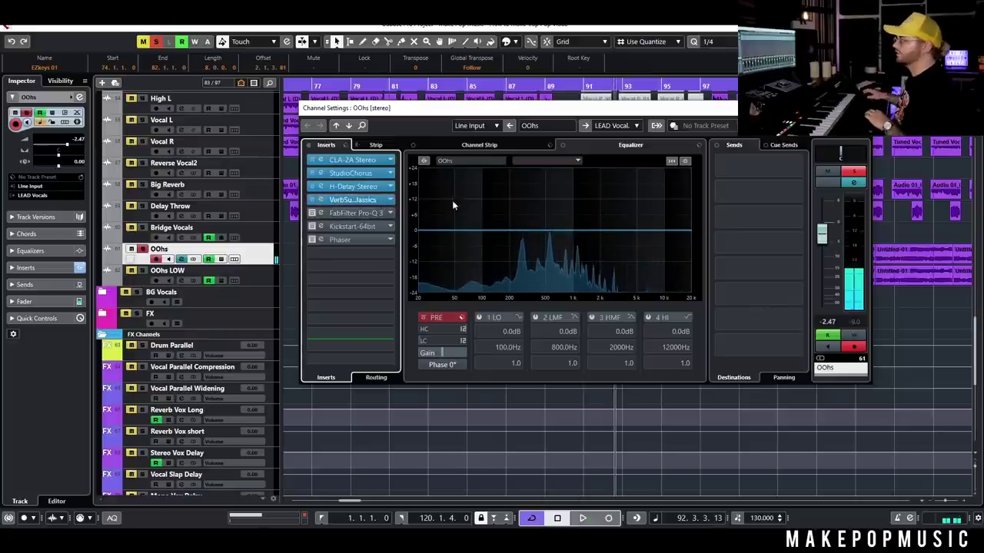
Review the FabFilter Pro-Q 3 editor and switch on the Kickstart-64bit insert during playback
left_click(353, 213)
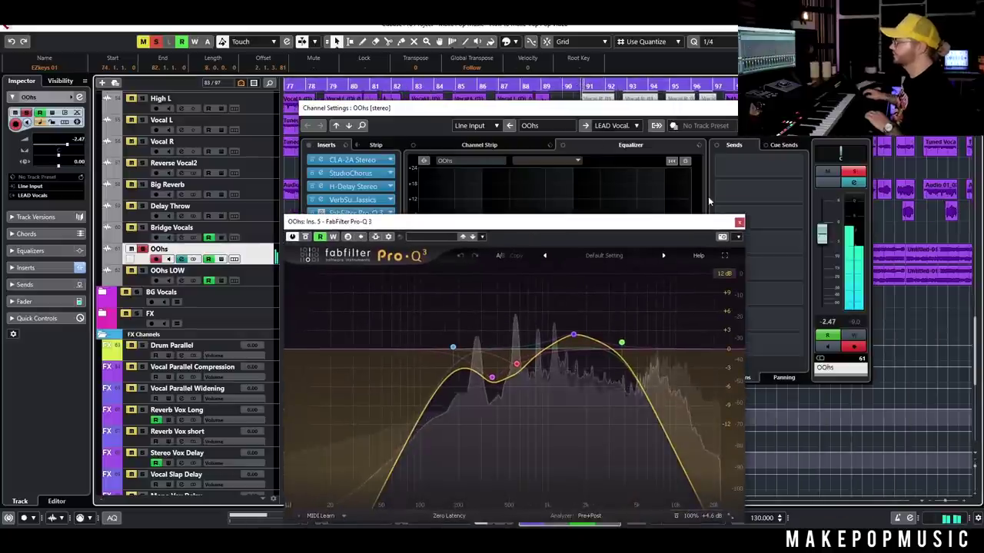
left_click(320, 235)
left_click(320, 226)
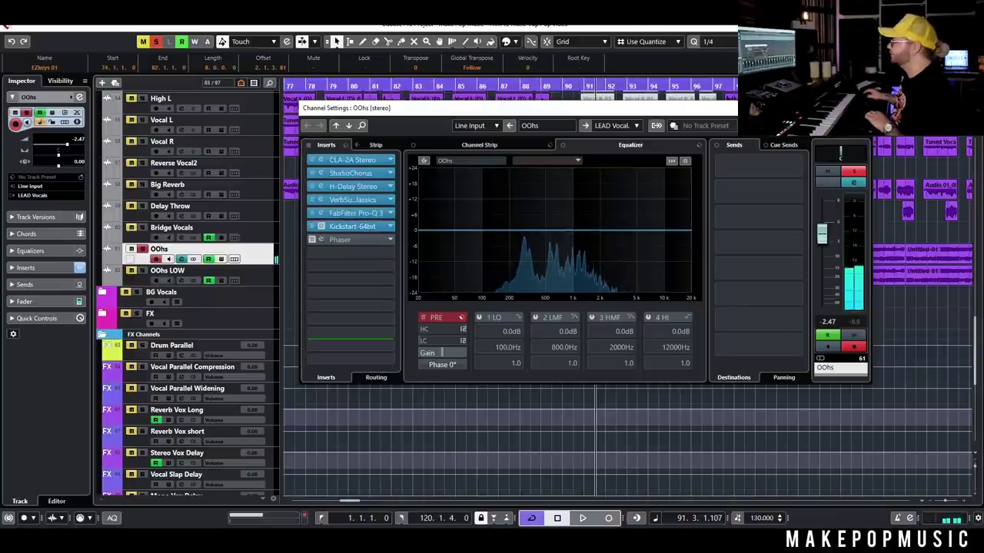
key("space")
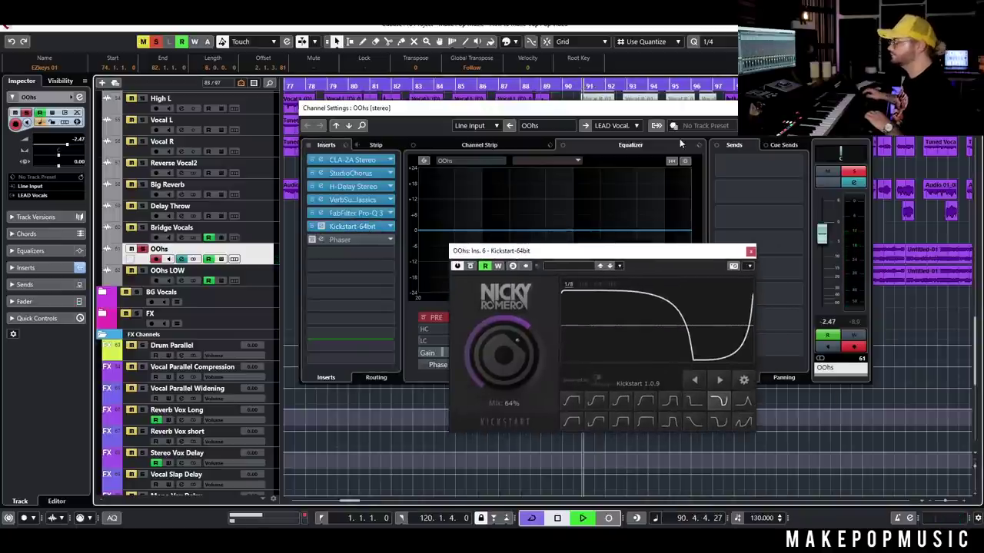
left_click(750, 251)
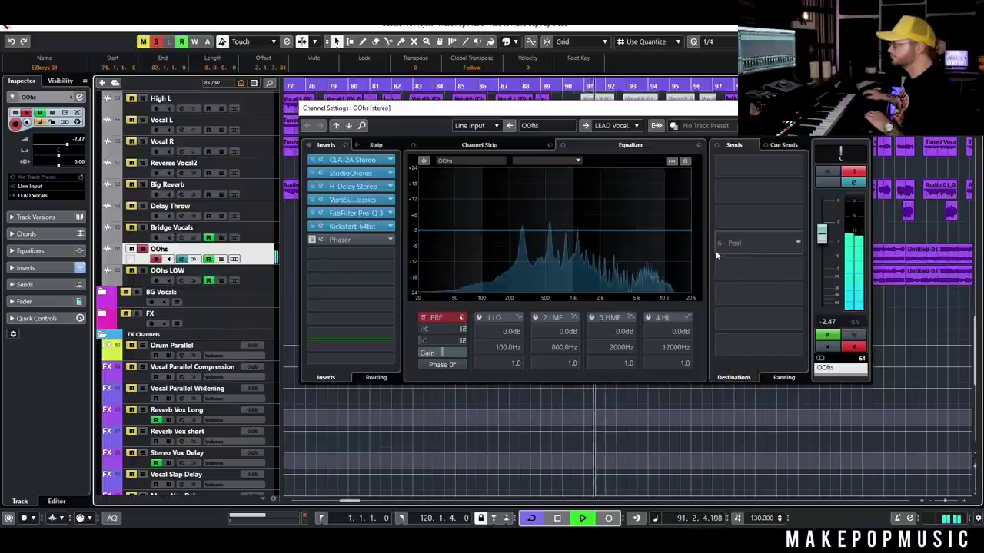
Switch on the Phaser insert, review its Slow_Intense editor, then stop playback
left_click(321, 239)
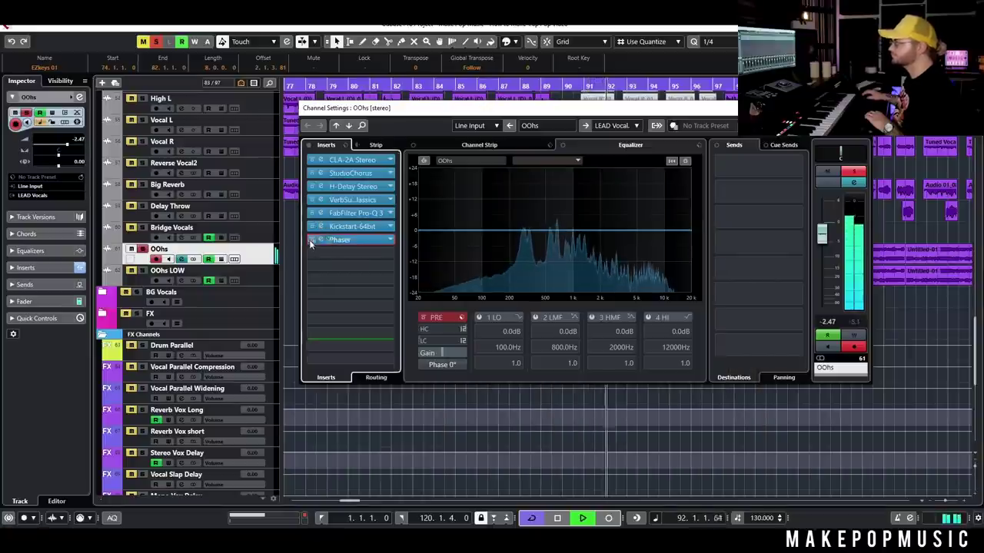
left_click(358, 240)
left_click_drag(966, 189, 493, 222)
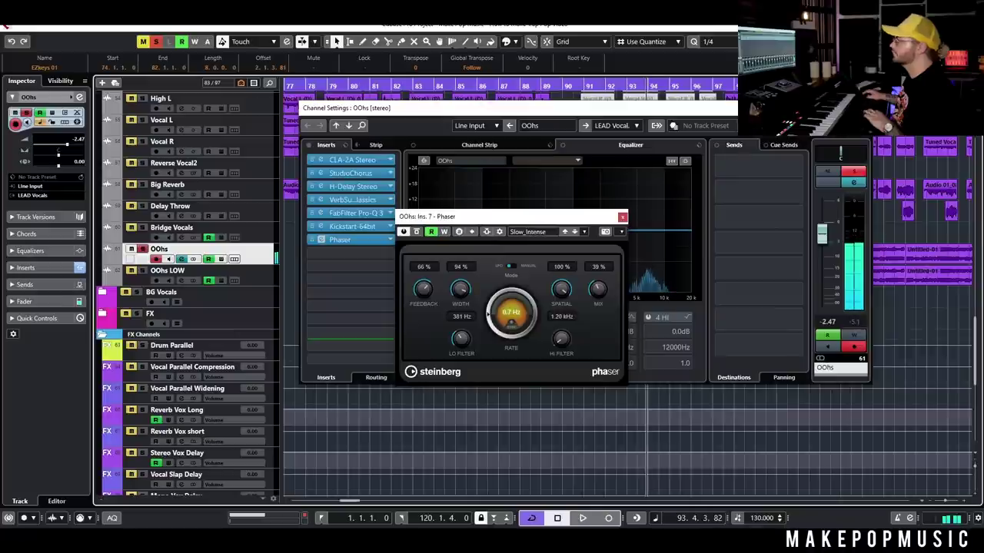
left_click(681, 204)
key("space")
left_click(622, 216)
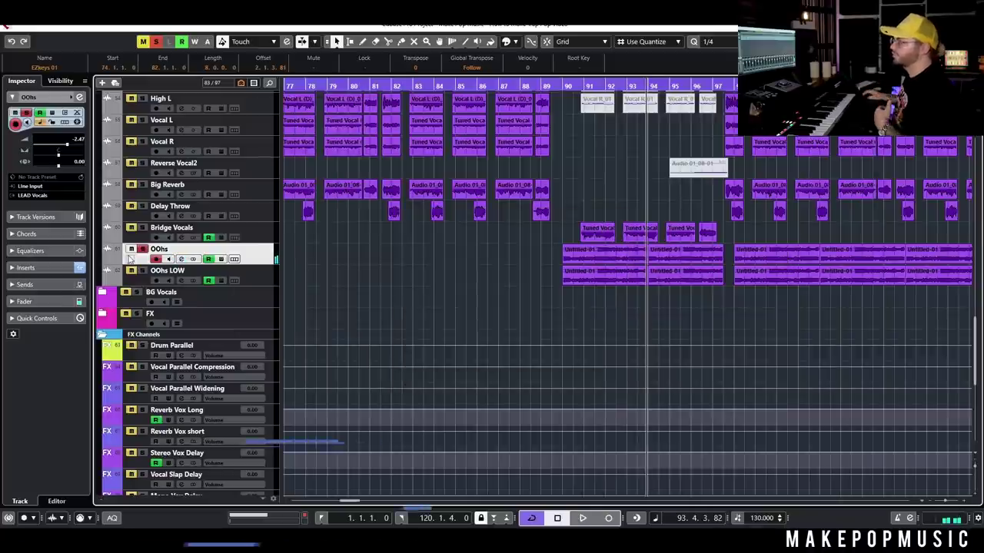
Play from bar 89 with the arrangement zoomed out and unmute the OOhs LOW track
left_click(254, 279)
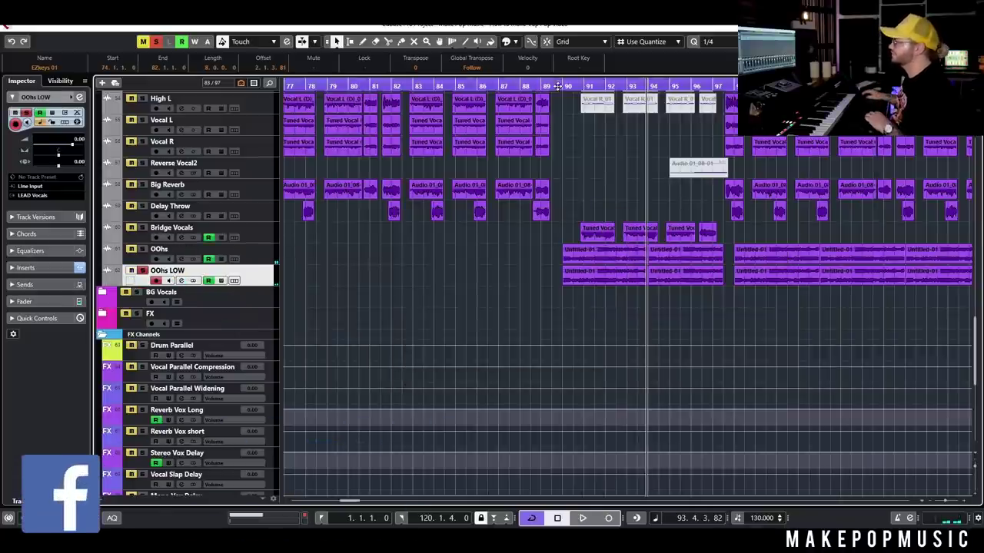
key("space")
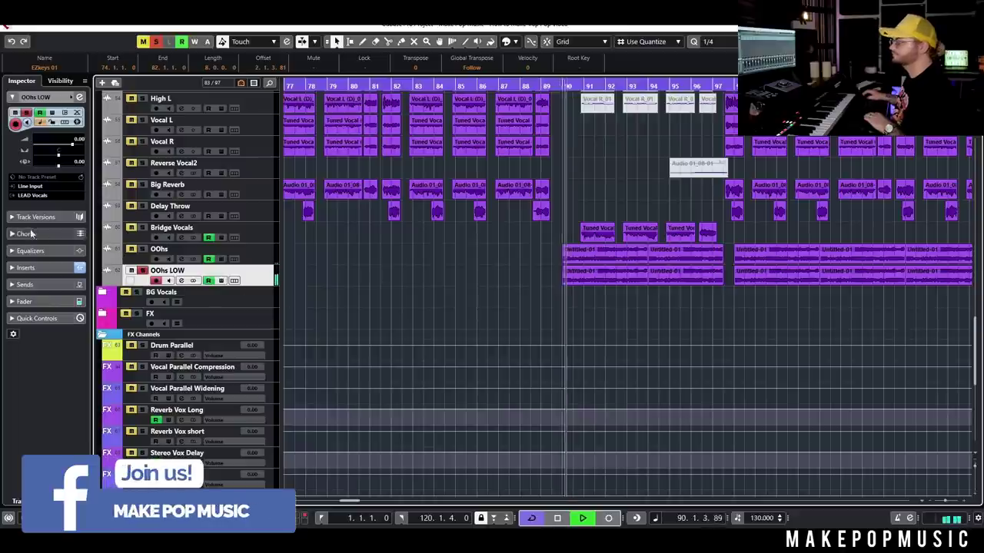
key("g")
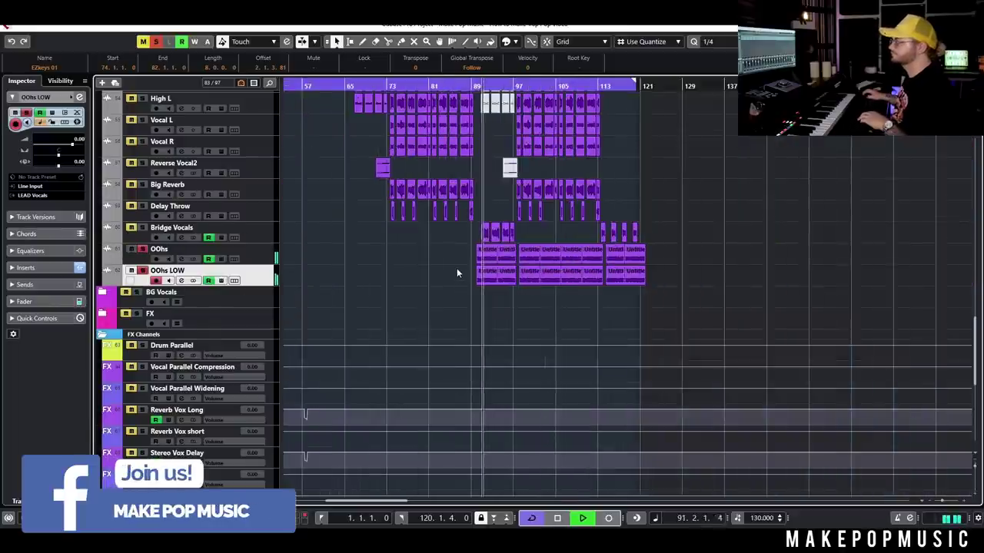
scroll(477, 273, "up", 2)
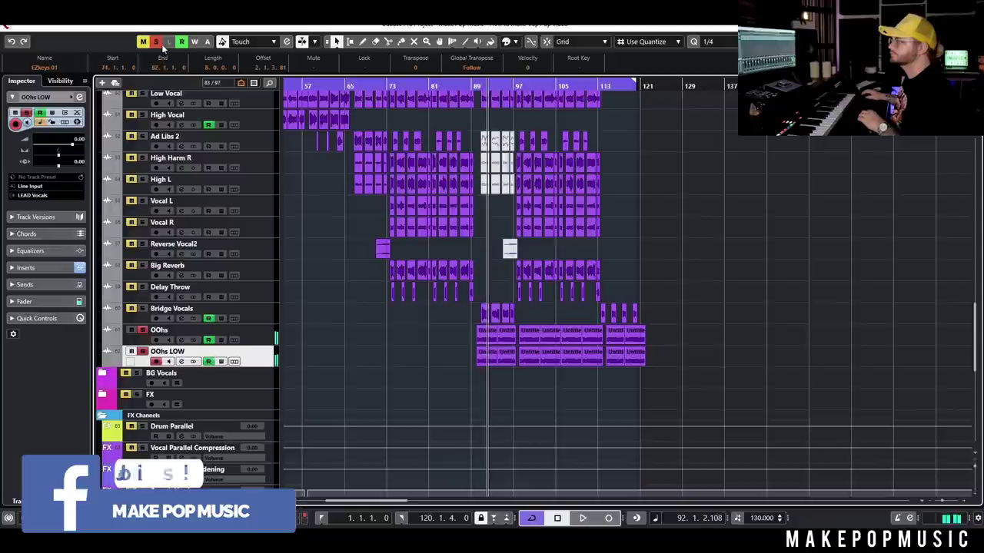
scroll(184, 97, "up", 4)
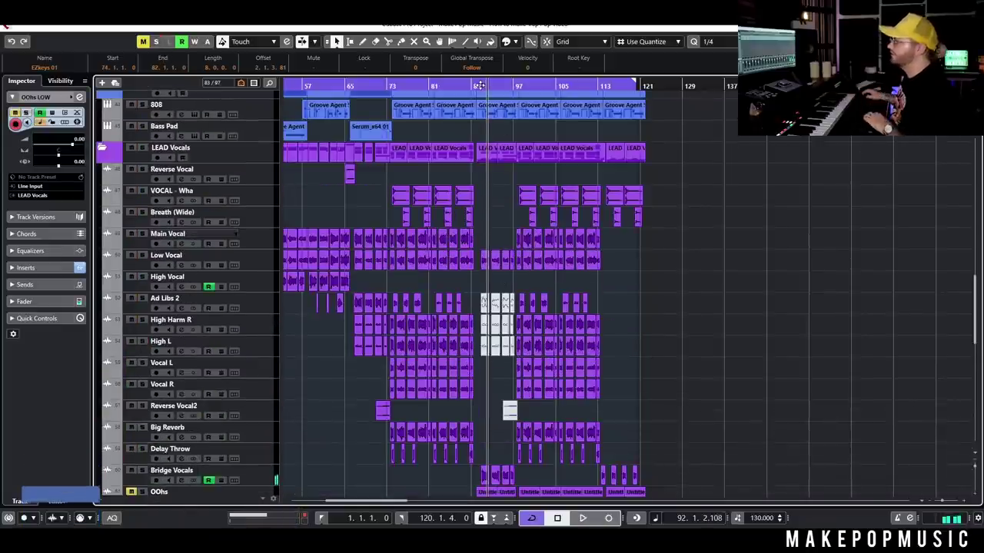
scroll(479, 151, "up", 4)
key("g")
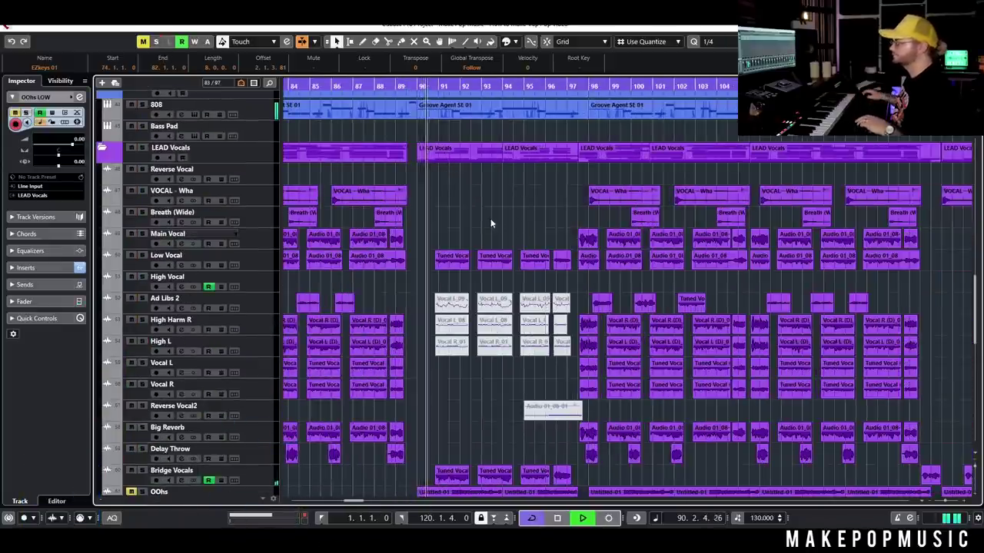
key("g")
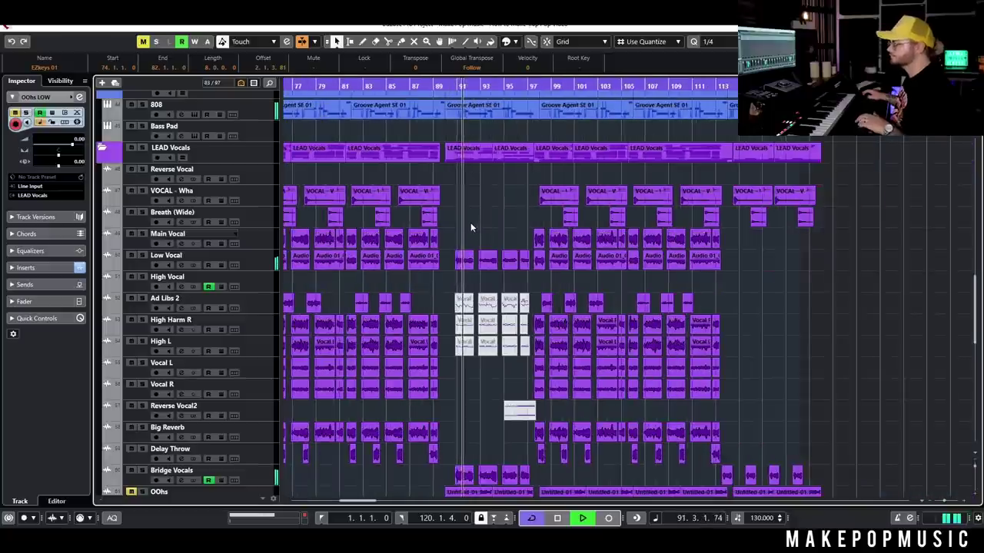
scroll(482, 231, "up", 2)
scroll(477, 229, "down", 5)
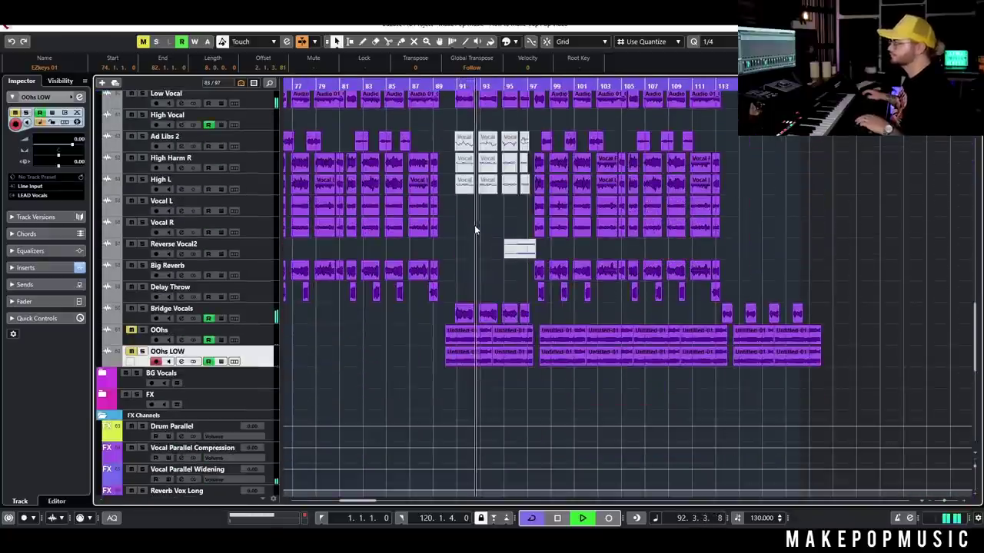
left_click(131, 351)
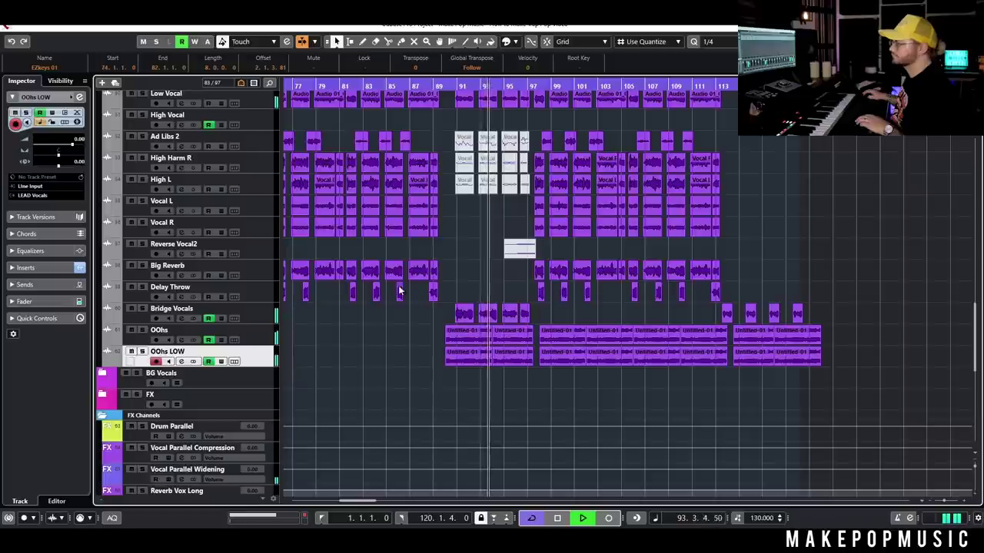
Stop playback, select the Untitled-01 event on OOhs LOW and move the playhead to bar 98
scroll(448, 256, "right", 2)
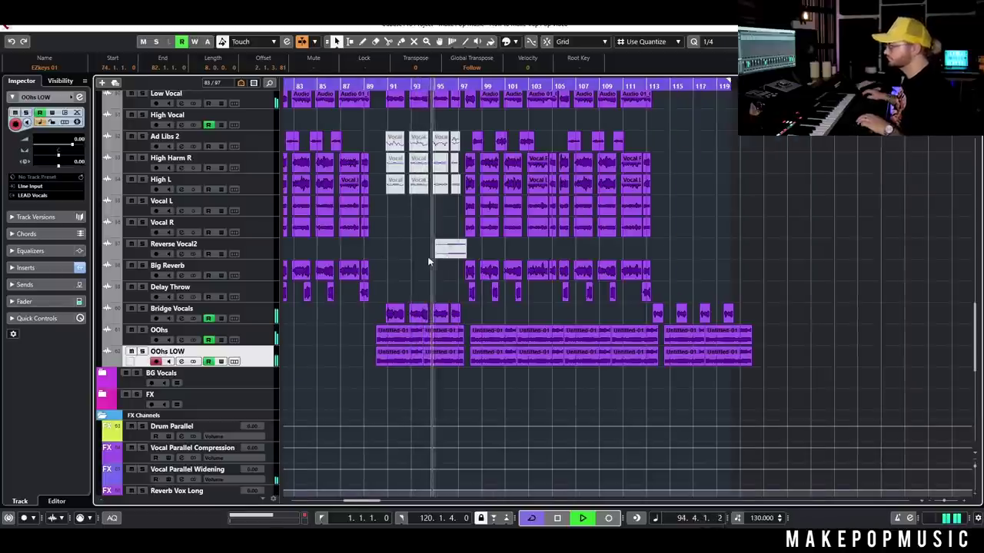
scroll(449, 261, "up", 8)
key("h")
key("space")
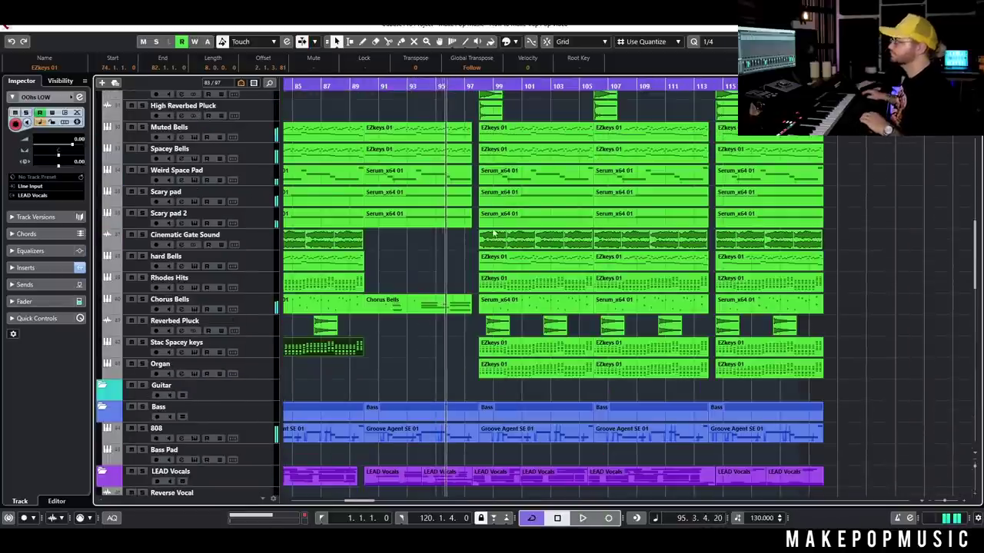
scroll(498, 241, "down", 3)
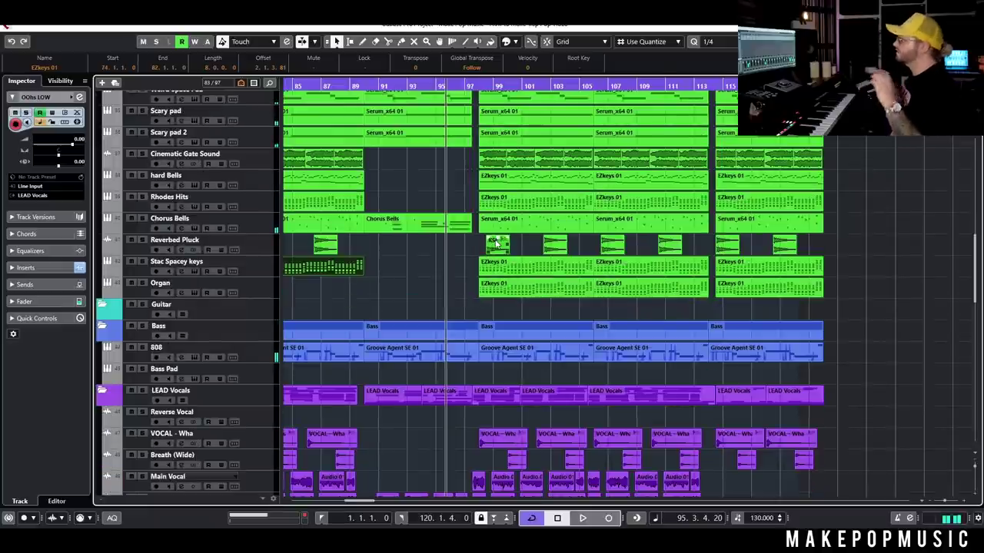
key("h")
scroll(495, 299, "down", 10)
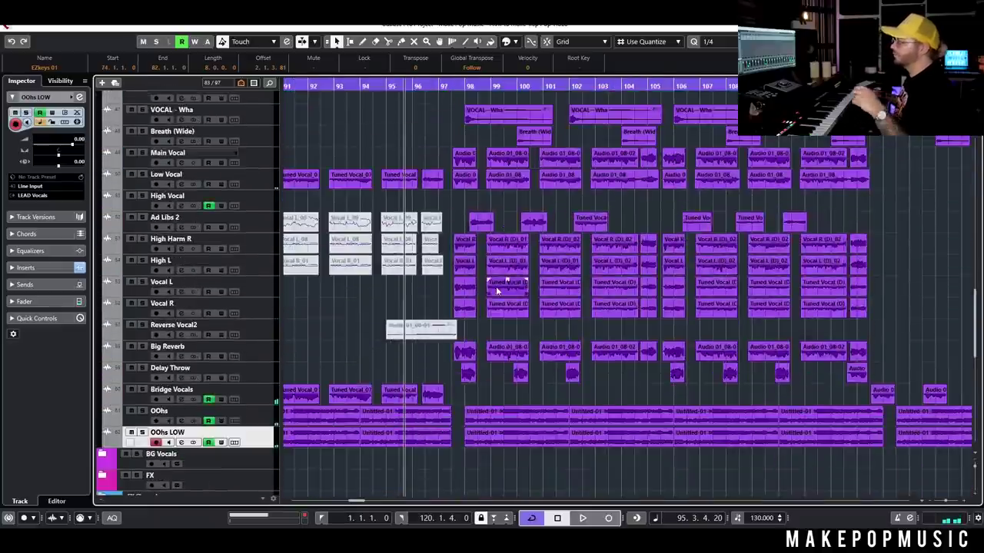
left_click(426, 281)
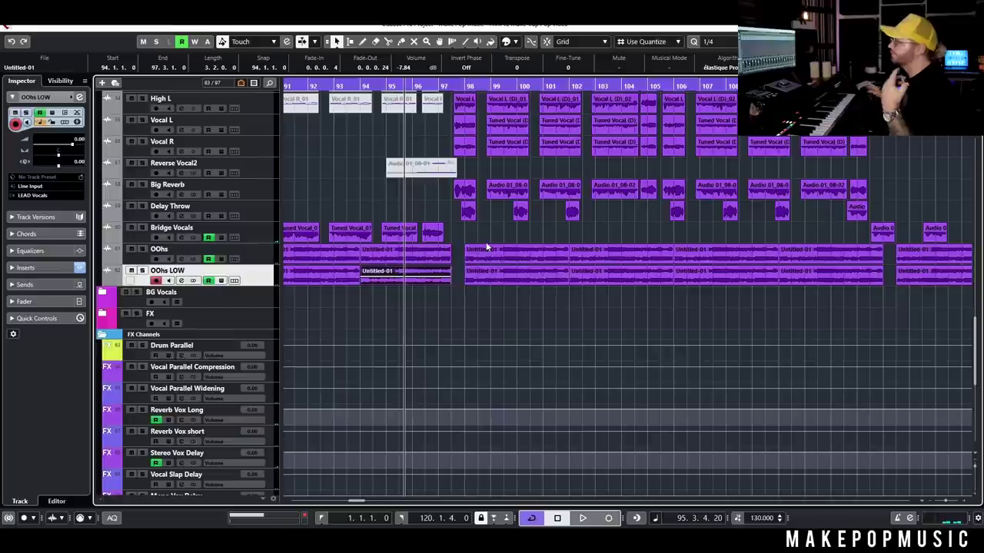
key("shift+f")
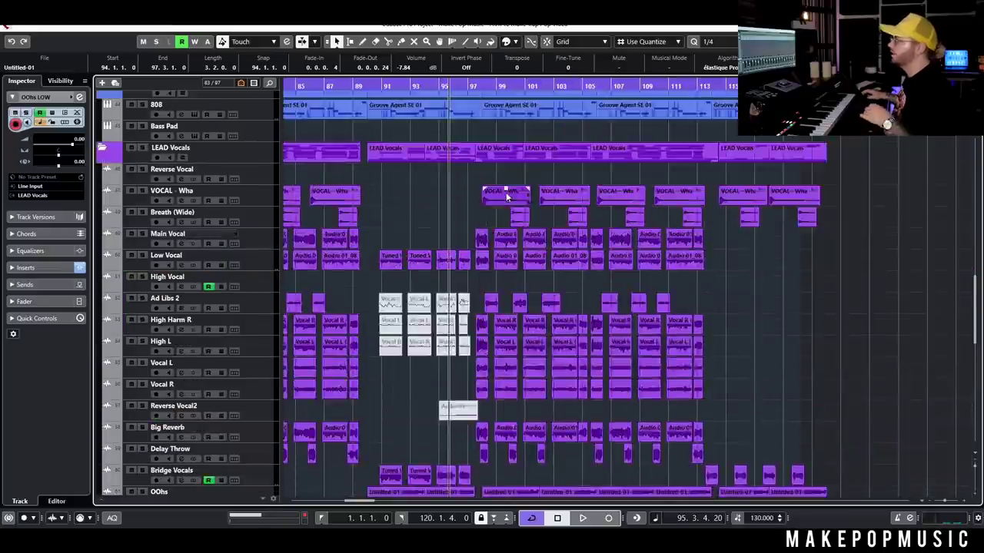
key("h")
key("h")
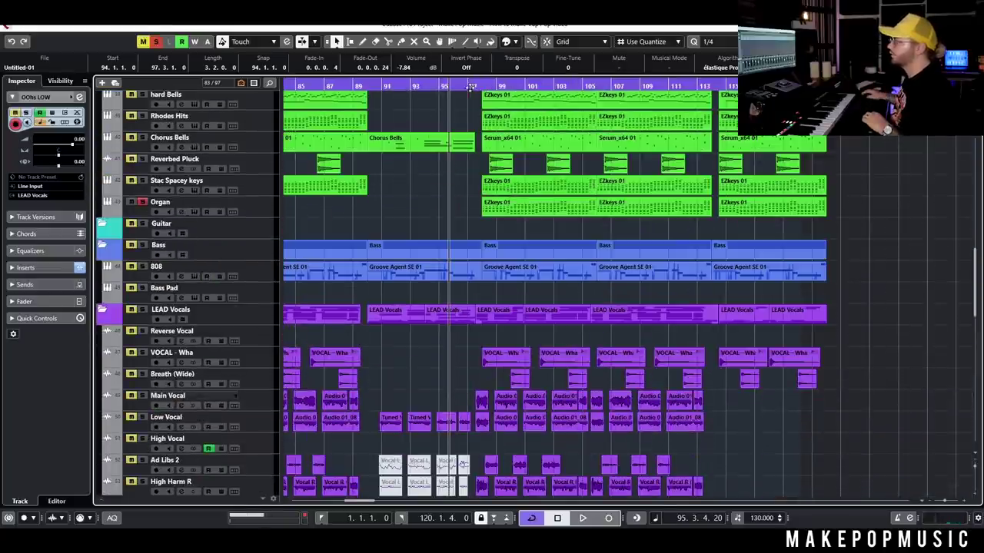
left_click_drag(482, 86, 478, 93)
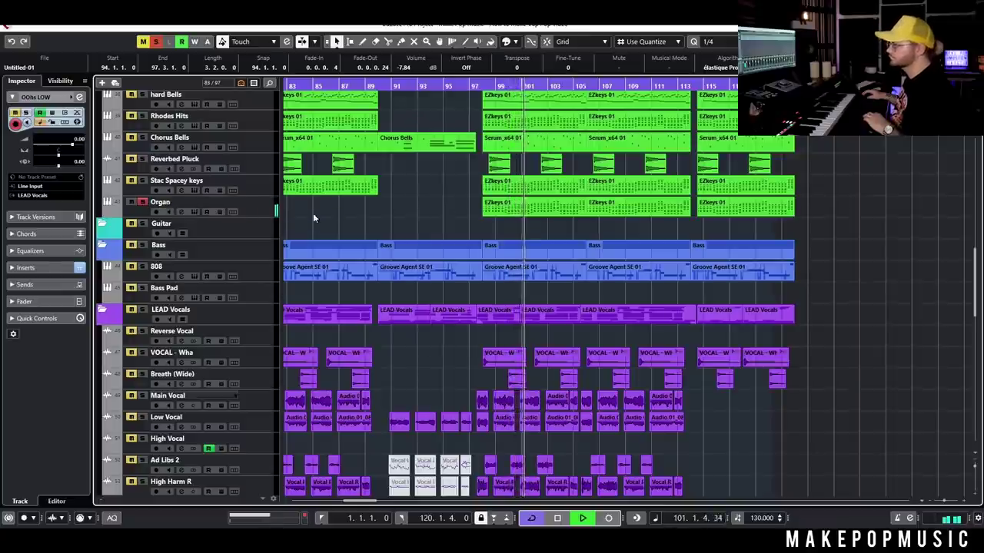
Take the Organ track out of solo in its channel settings and close them
left_click(267, 209)
left_click(182, 212)
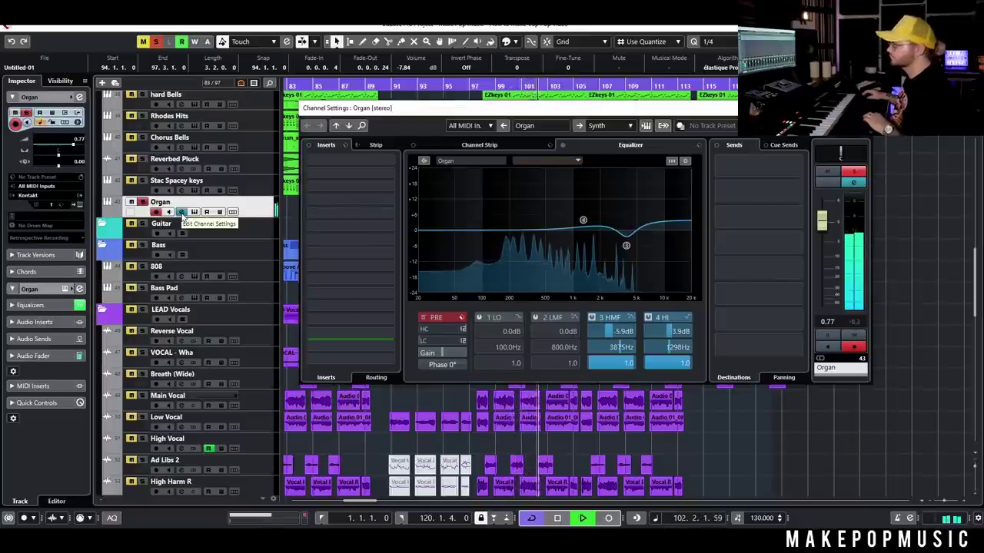
left_click(142, 202)
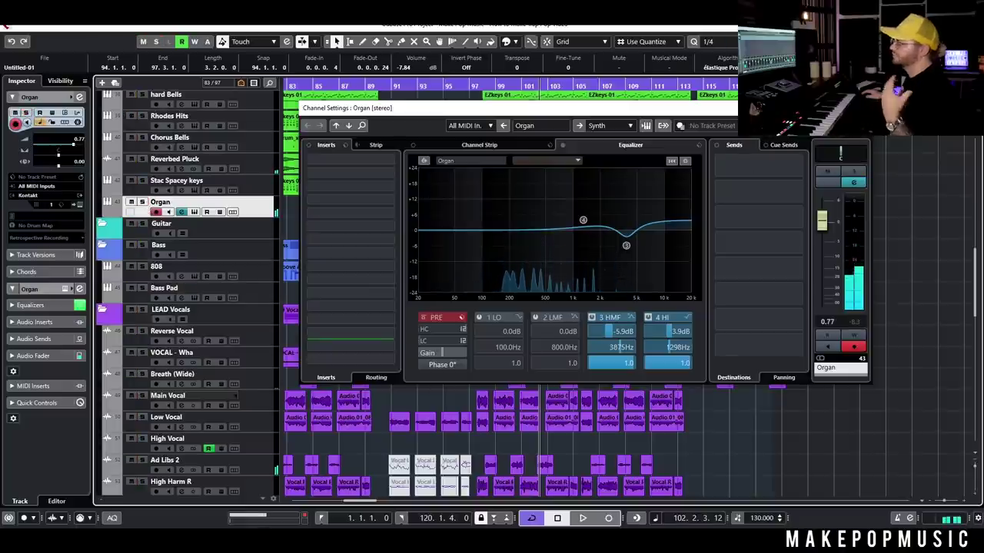
key("e")
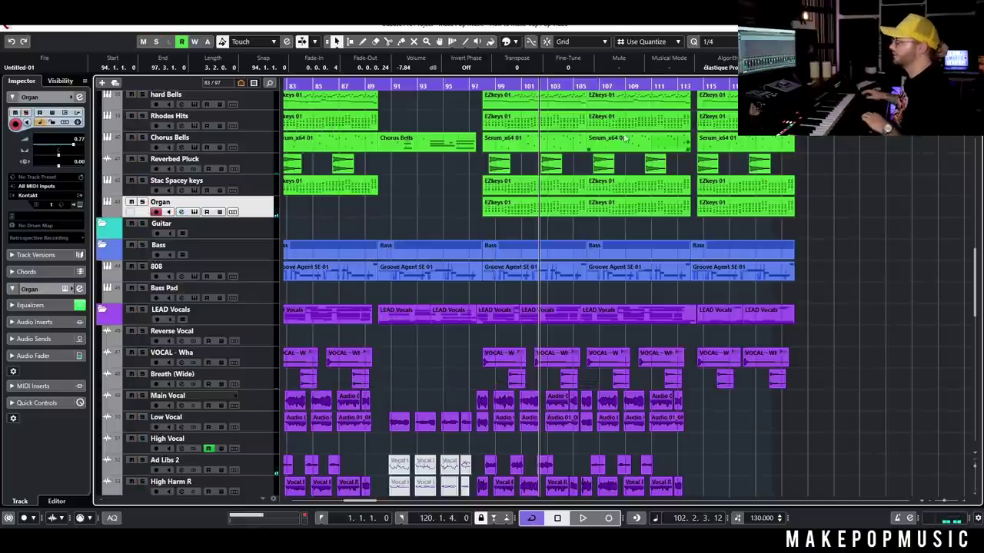
scroll(562, 219, "up", 5)
key("h")
key("h")
key("h")
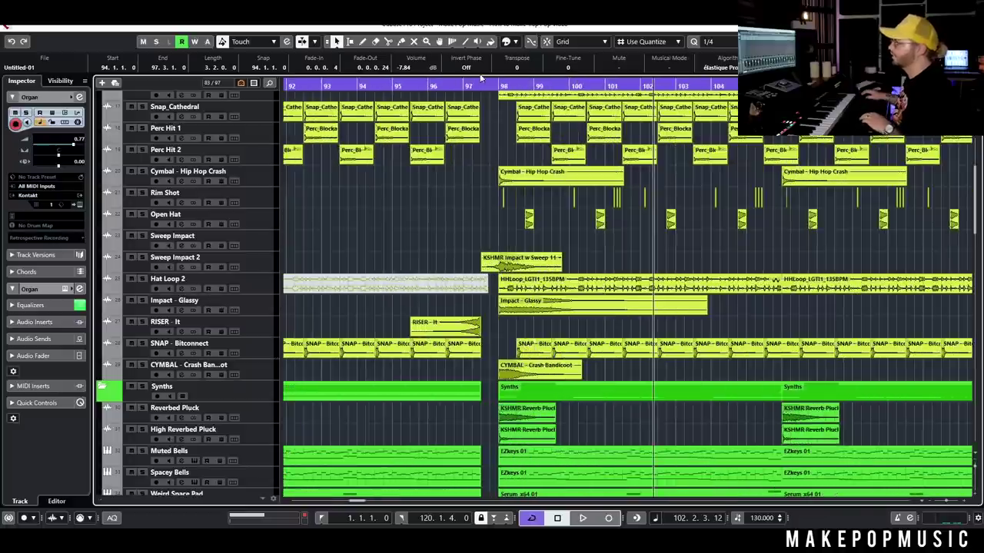
left_click(537, 372)
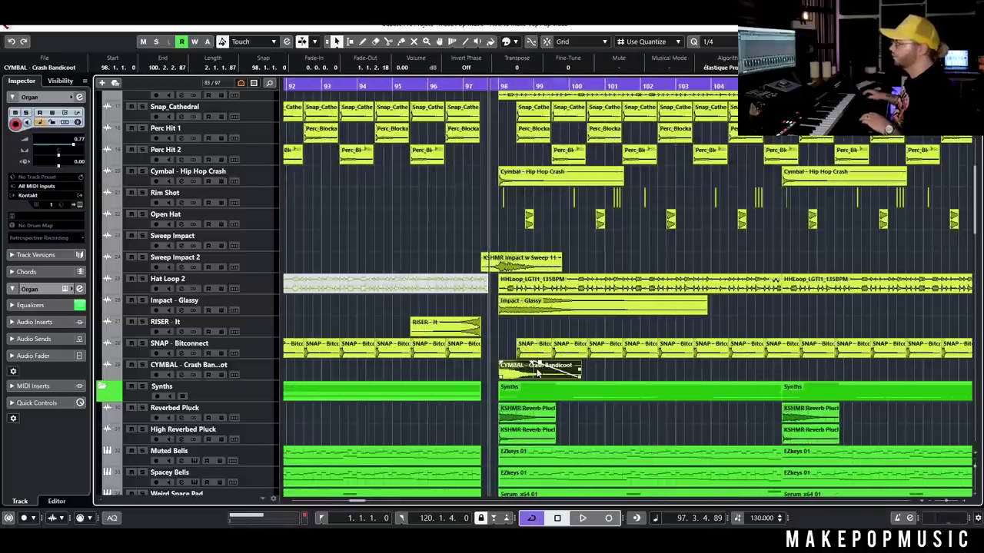
left_click_drag(507, 341, 583, 353)
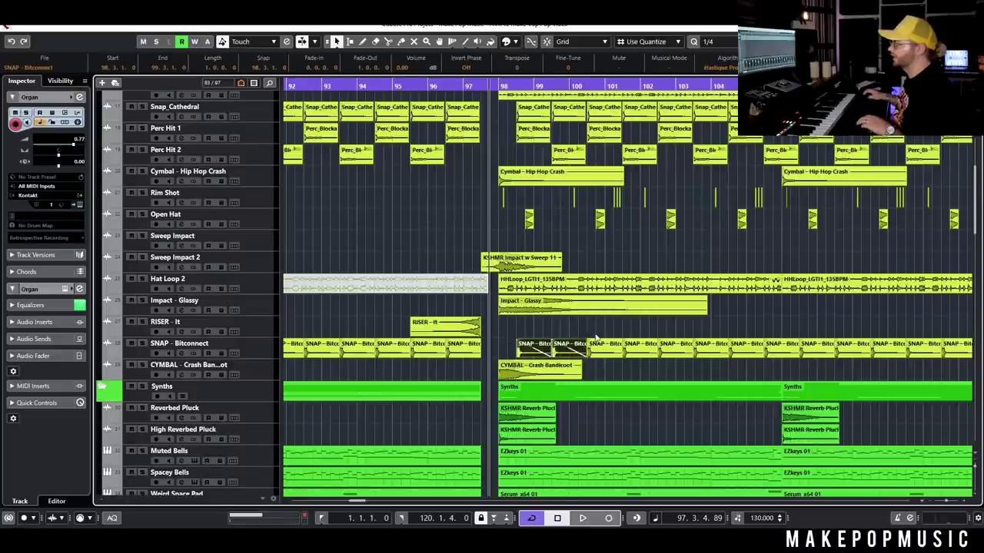
scroll(596, 338, "down", 2)
scroll(593, 236, "down", 15)
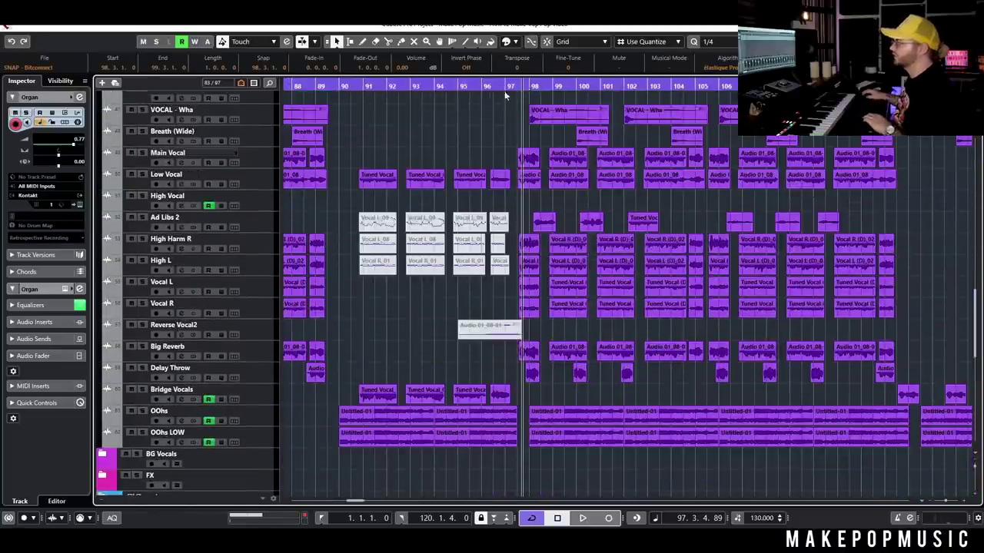
double_click(504, 91)
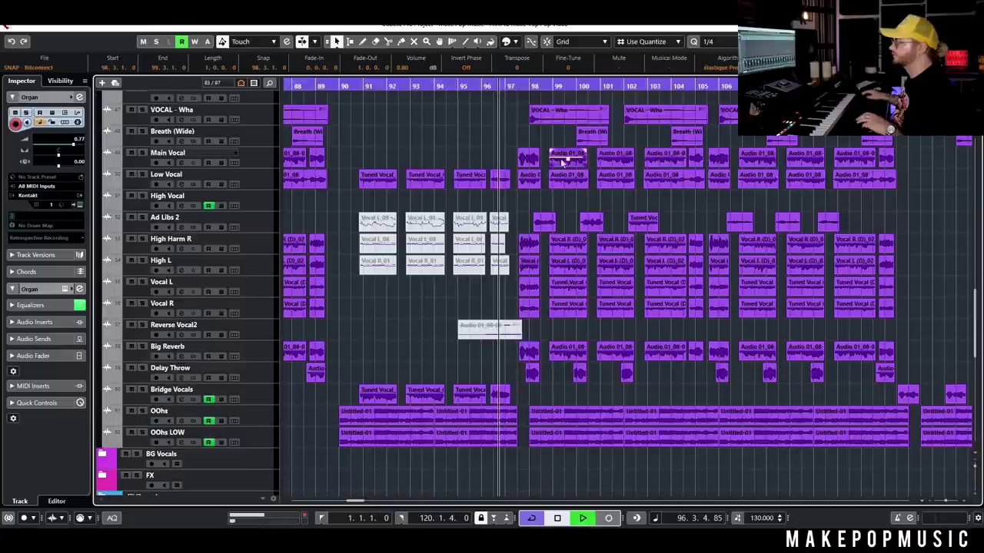
scroll(560, 206, "down", 2)
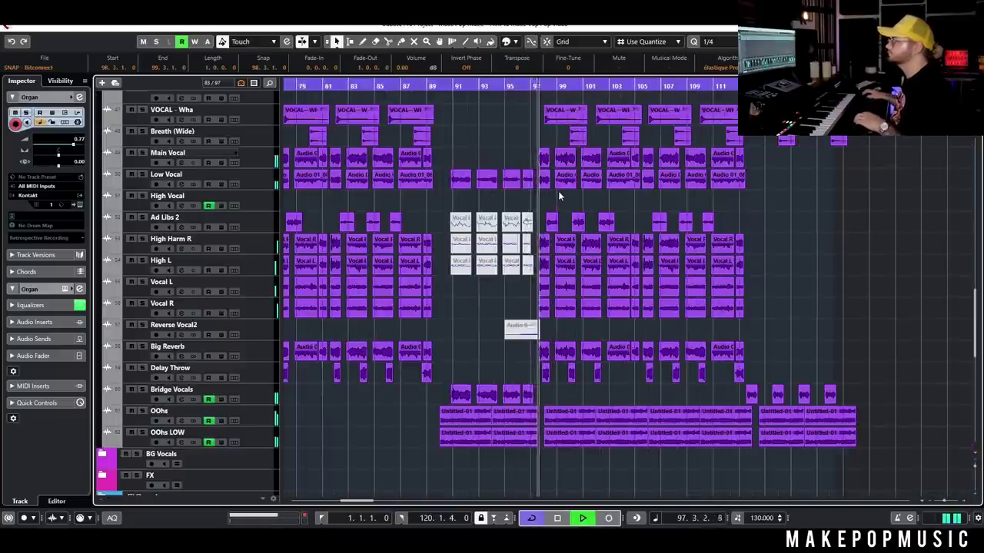
scroll(568, 196, "down", 2)
scroll(576, 196, "up", 10)
scroll(583, 196, "up", 4)
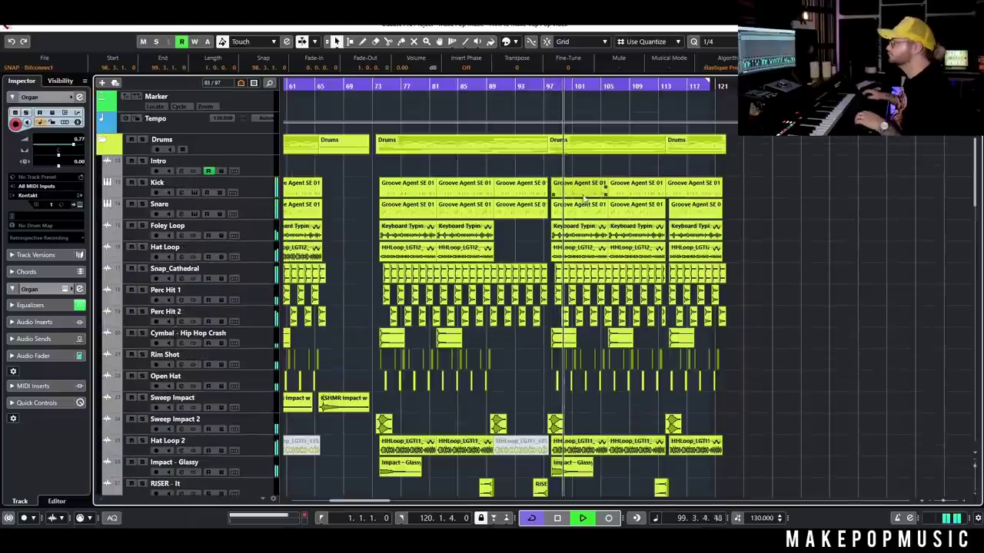
scroll(616, 199, "down", 15)
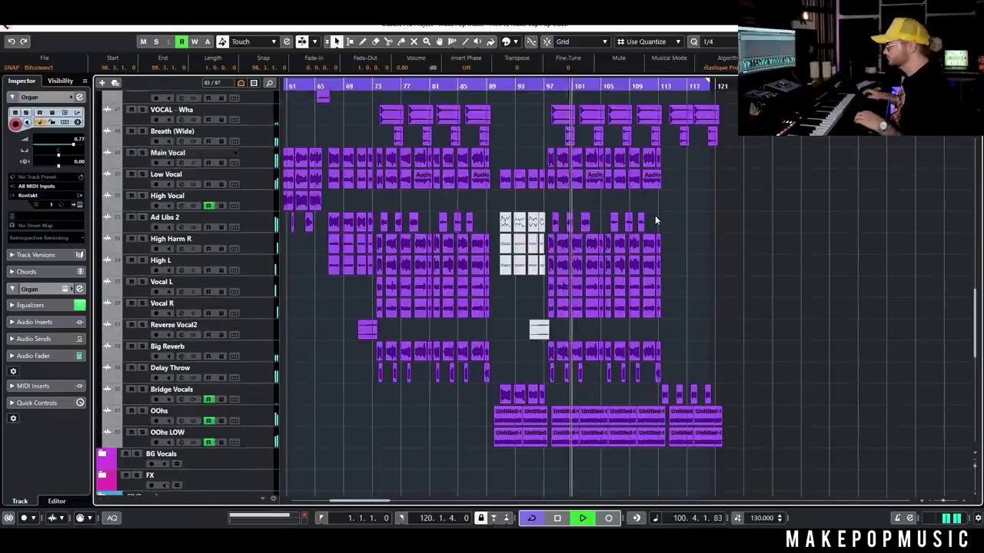
scroll(670, 215, "up", 5)
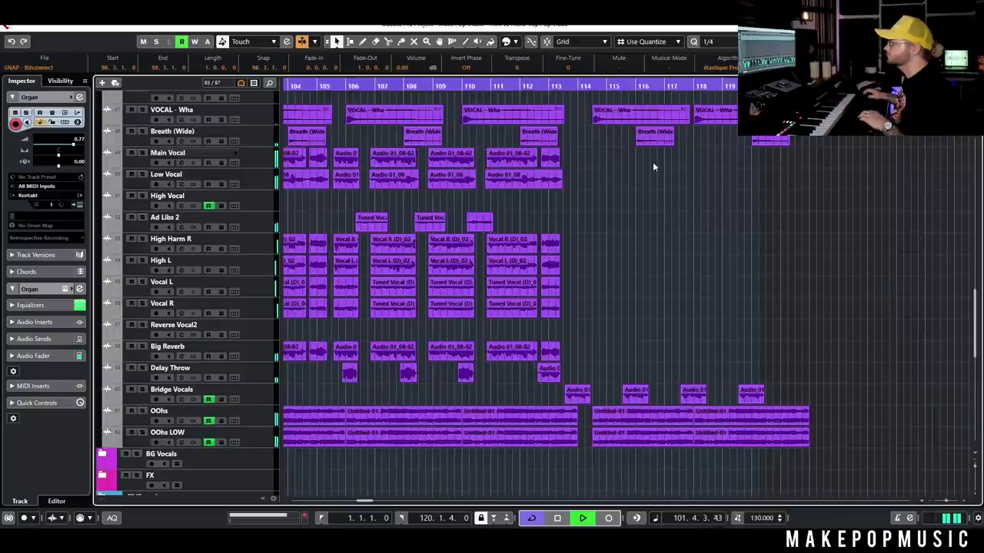
scroll(653, 192, "up", 3)
scroll(653, 192, "up", 8)
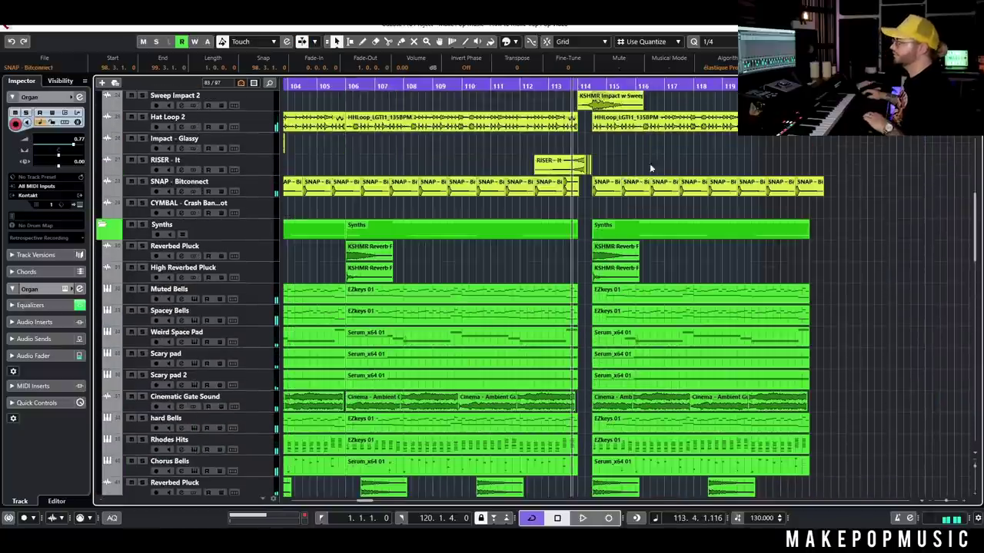
scroll(625, 143, "down", 2)
double_click(554, 86)
scroll(580, 183, "down", 10)
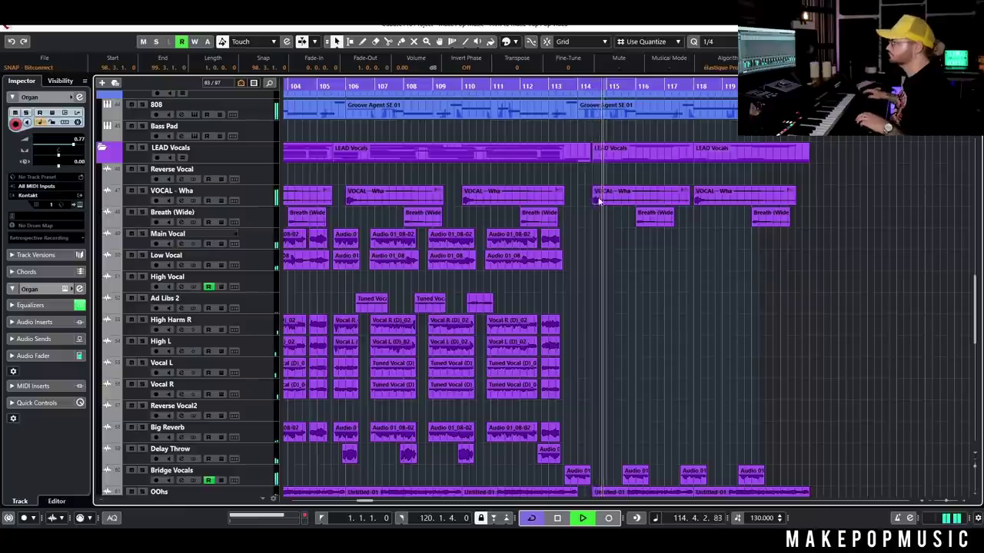
left_click(674, 295)
scroll(674, 291, "right", 2)
scroll(617, 288, "left", 2)
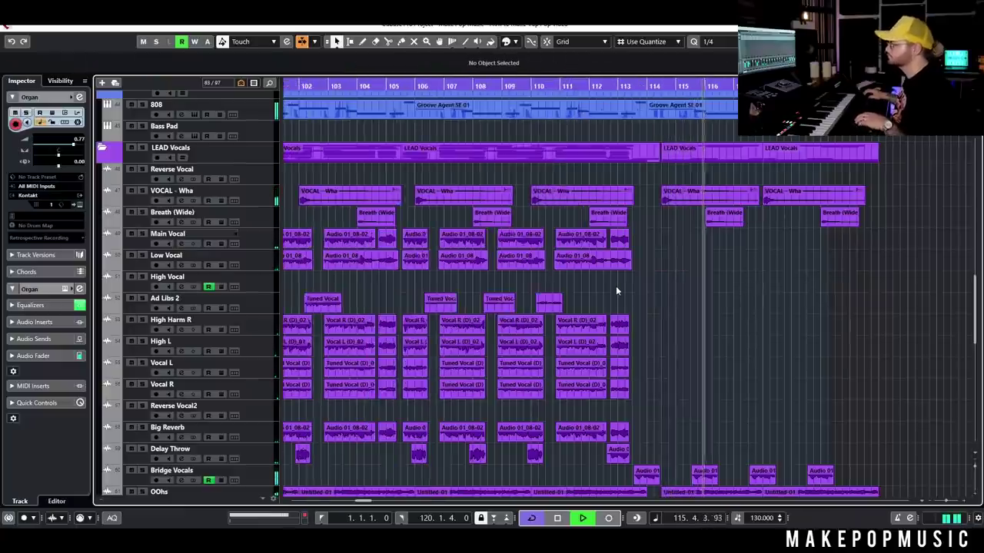
scroll(676, 259, "down", 5)
scroll(707, 222, "right", 2)
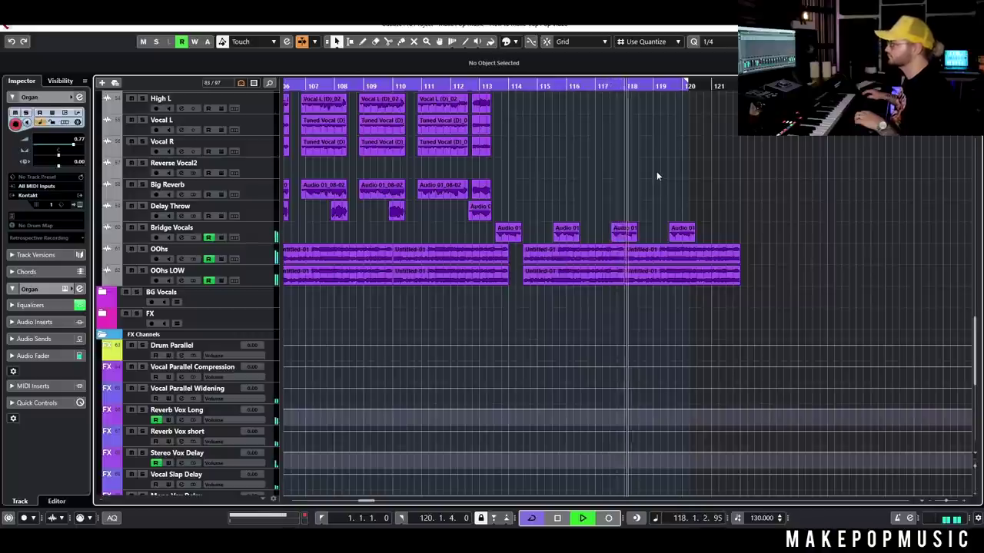
key("space")
left_click(499, 117)
key("h")
scroll(504, 131, "up", 10)
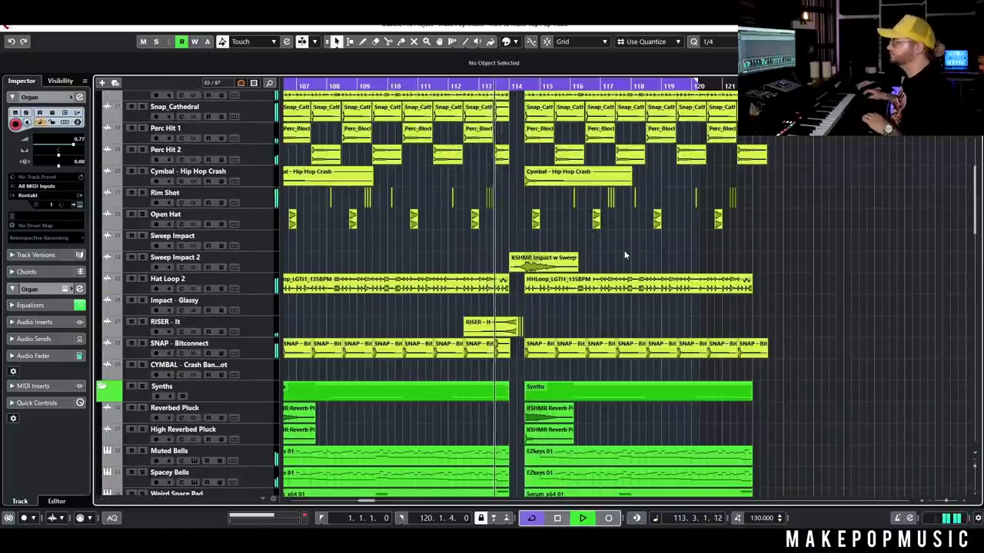
key("h")
key("h")
key("h")
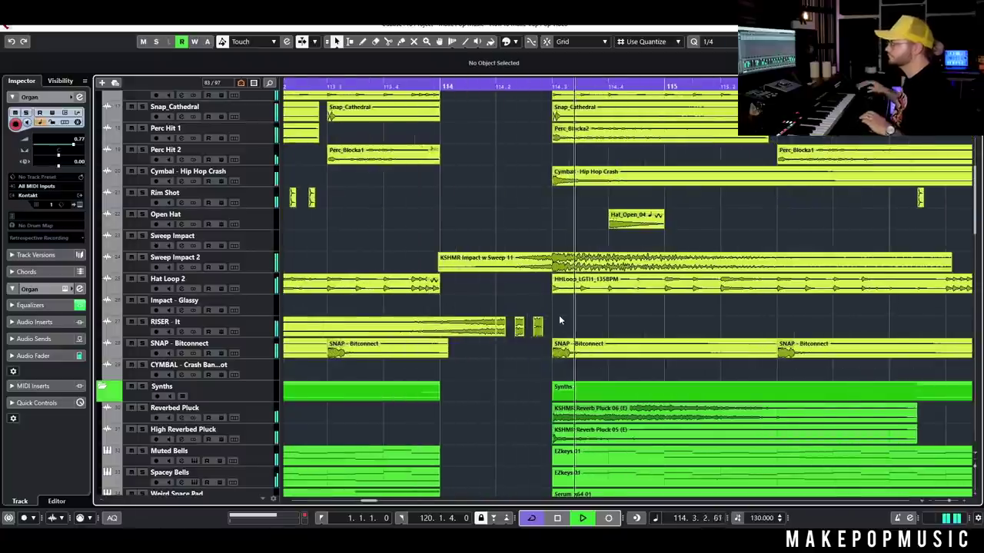
left_click(453, 329)
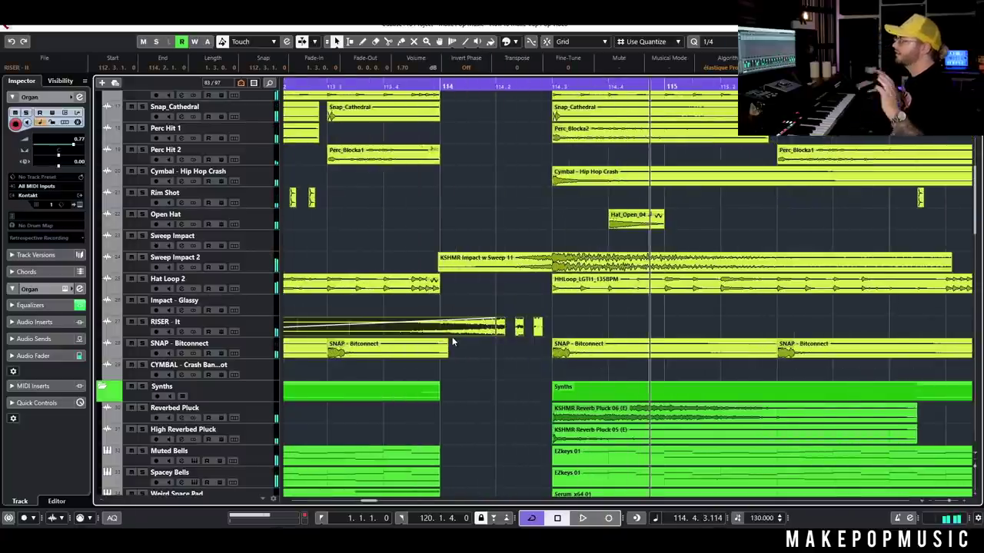
key("g")
key("g")
key("g")
key("g")
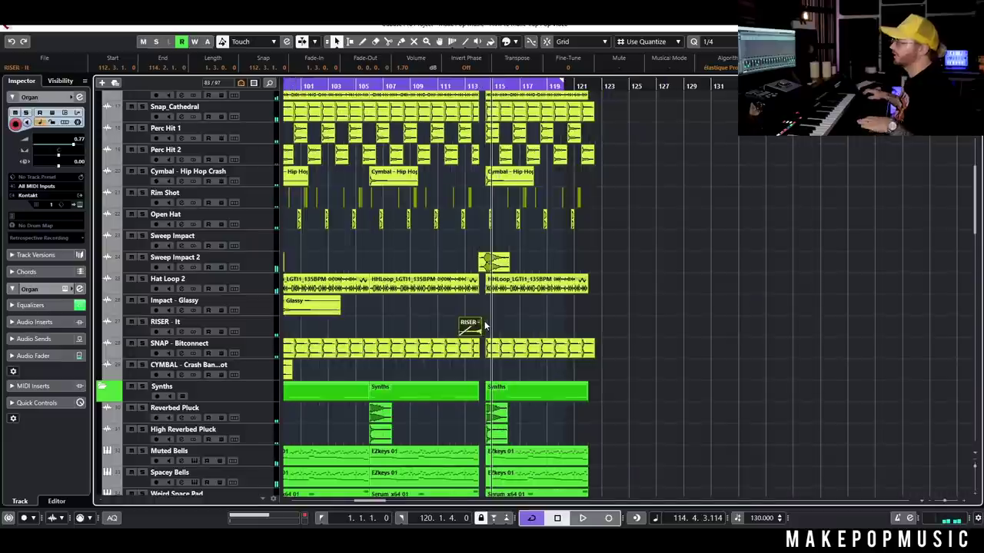
key("g")
key("g")
key("g")
key("g")
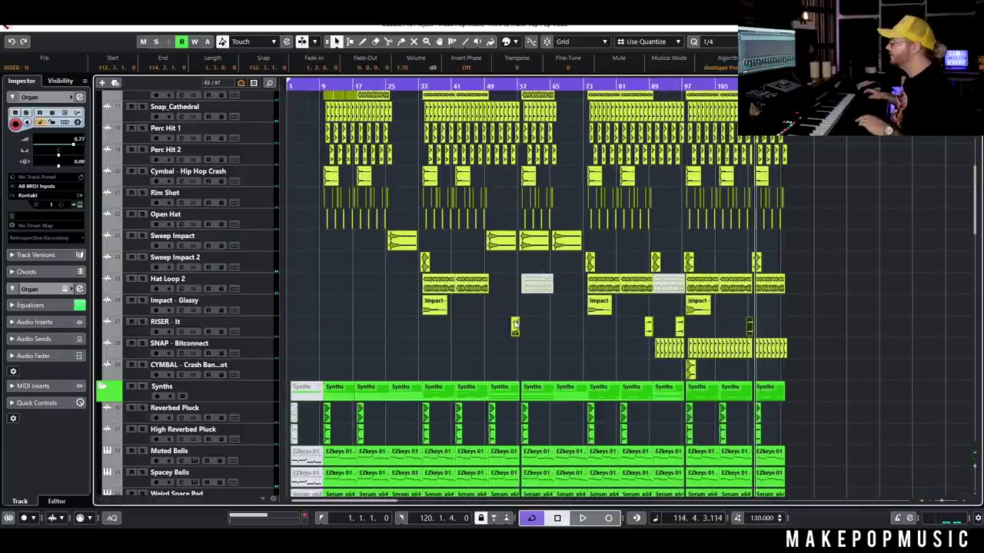
Browse the arrangement and select the muted Serum_x64 01 event on Bass Pad
scroll(351, 335, "up", 4)
scroll(371, 335, "up", 4)
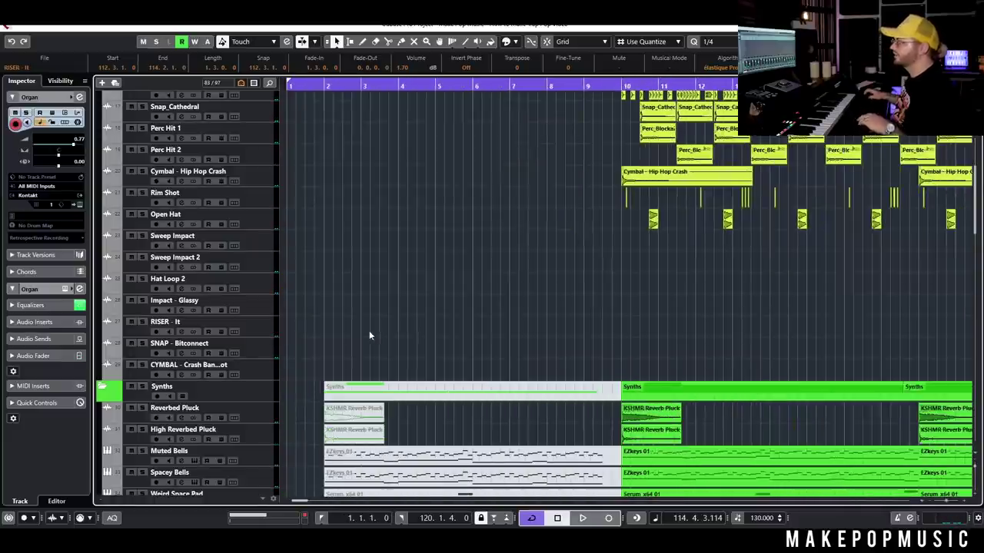
scroll(478, 300, "up", 3)
scroll(476, 292, "down", 1)
scroll(476, 289, "down", 6)
scroll(304, 186, "up", 3)
scroll(327, 246, "down", 3)
scroll(378, 272, "down", 4)
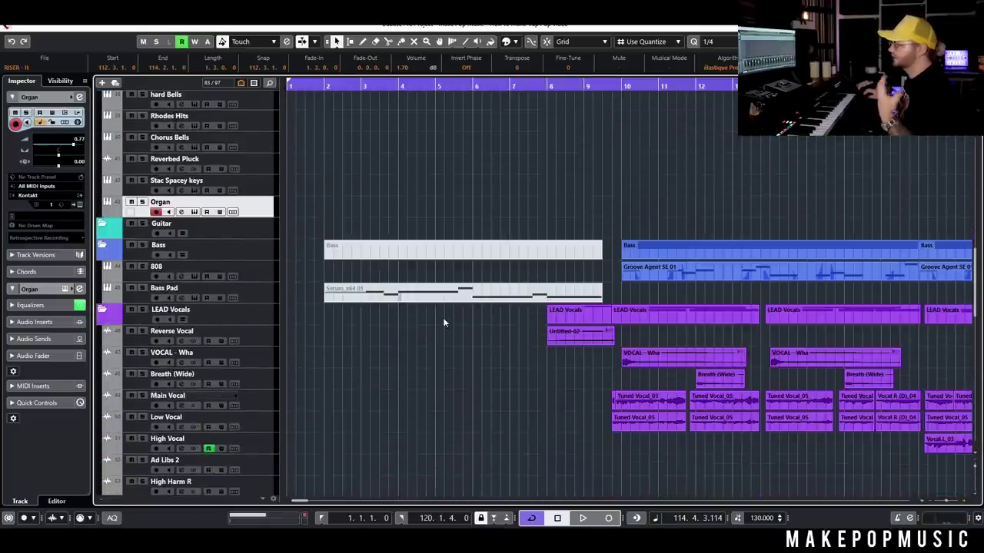
left_click(414, 297)
scroll(438, 369, "up", 8)
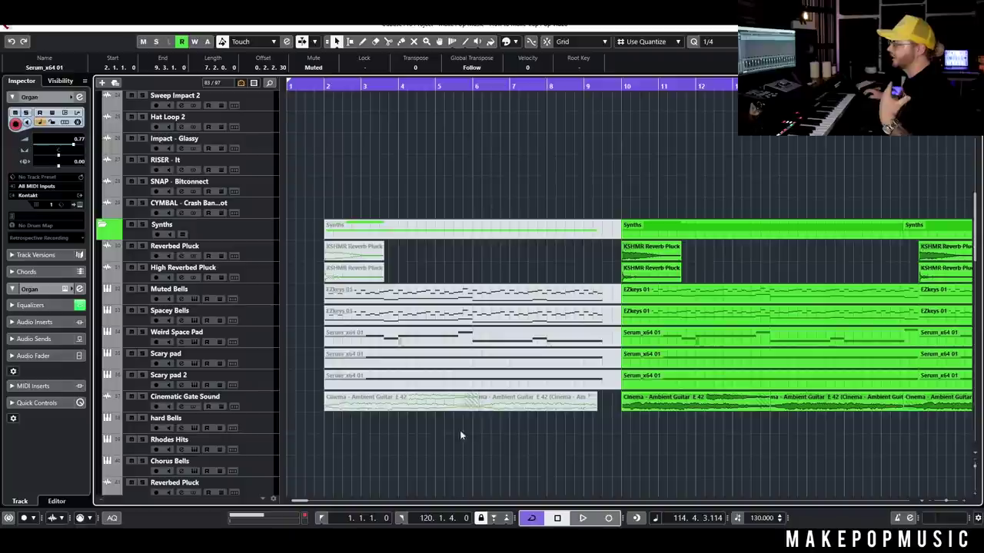
left_click_drag(489, 403, 278, 250)
scroll(317, 181, "up", 8)
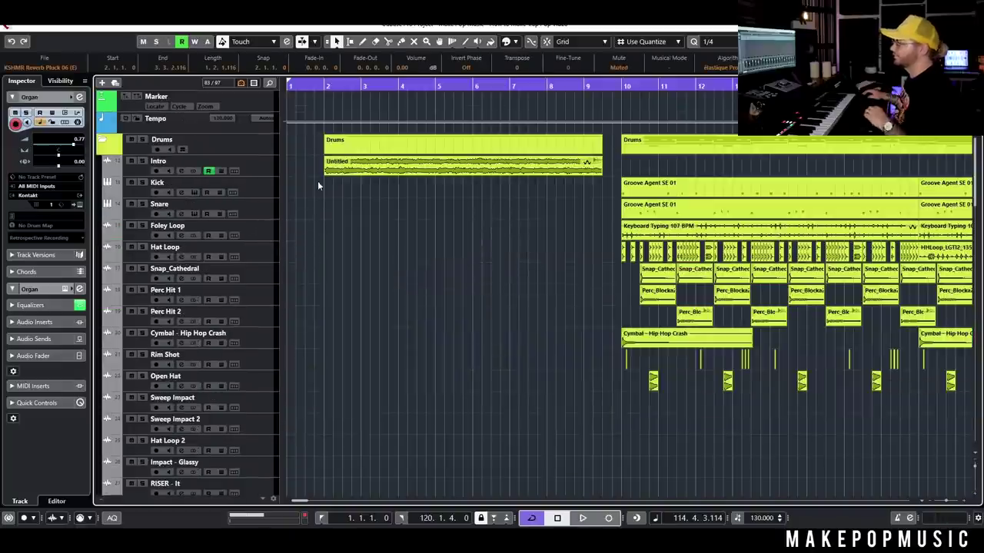
Return the playhead to bar 1 and show the Intro track's channel settings down and right
left_click(319, 83)
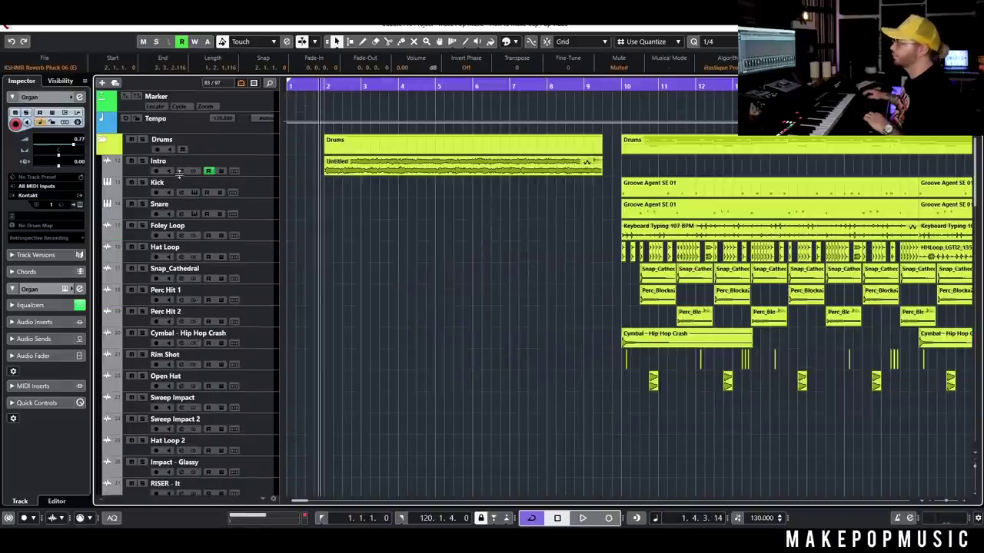
left_click(179, 173)
left_click_drag(429, 110, 452, 247)
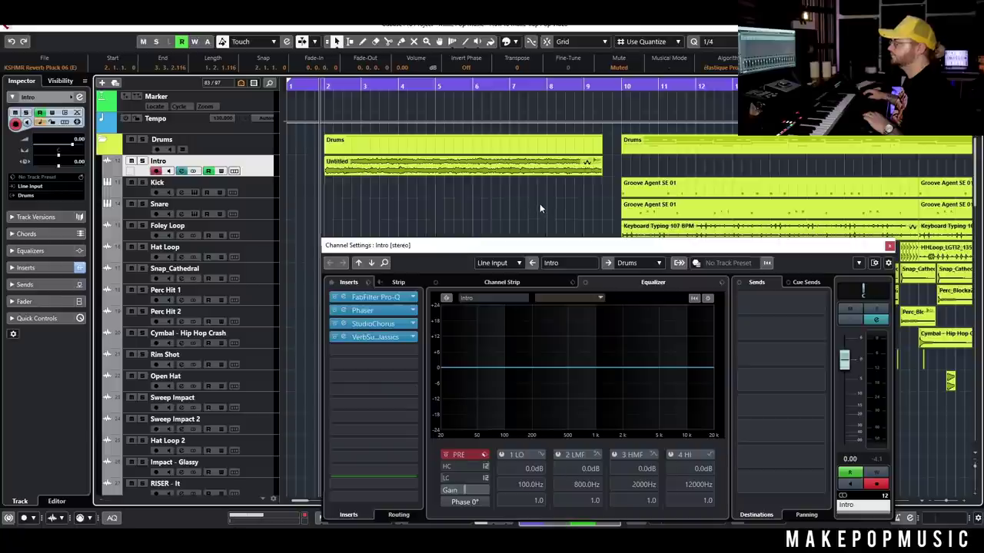
Play the intro while viewing its FabFilter Pro-Q band-pass EQ, then close Pro-Q and the Intro channel settings
key("space")
left_click(375, 296)
left_click_drag(955, 150, 392, 269)
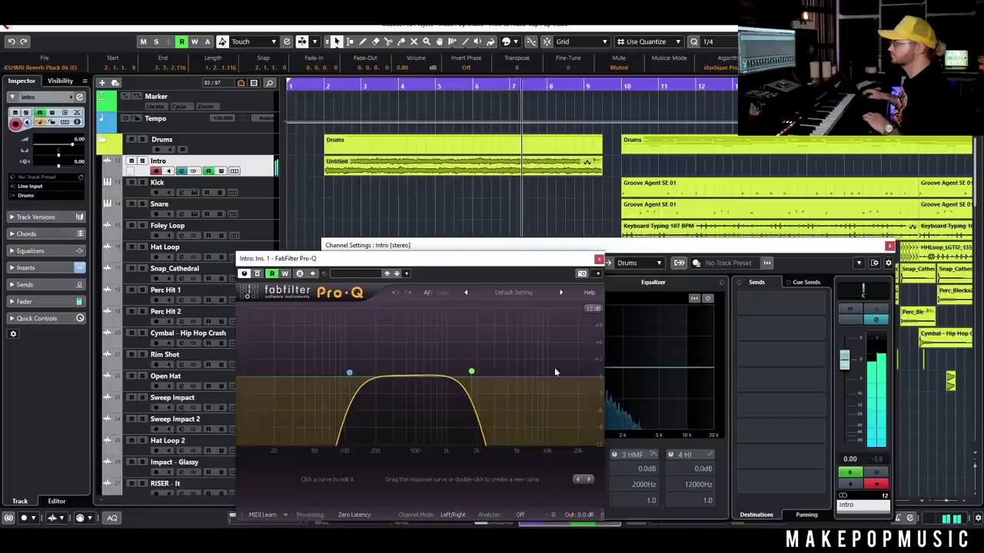
left_click(598, 260)
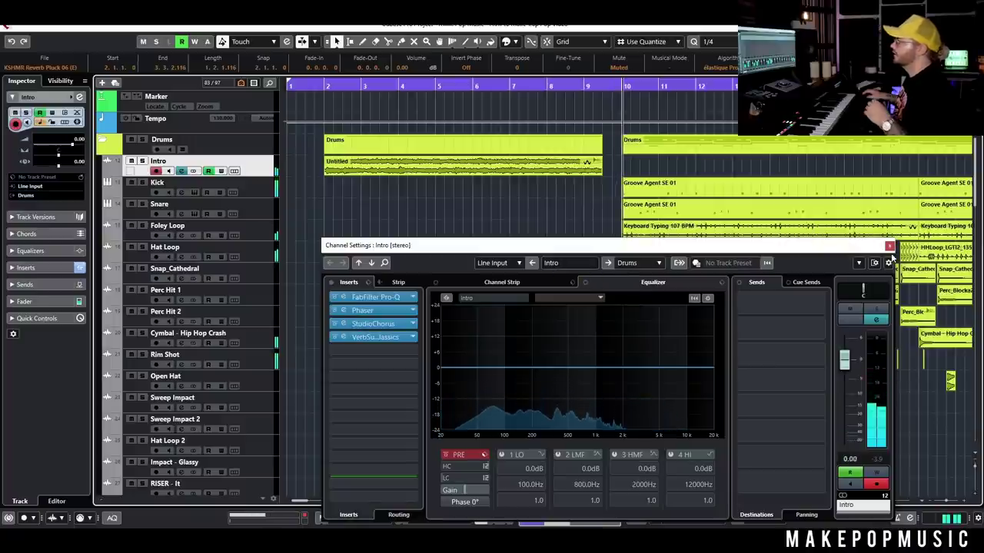
left_click(889, 245)
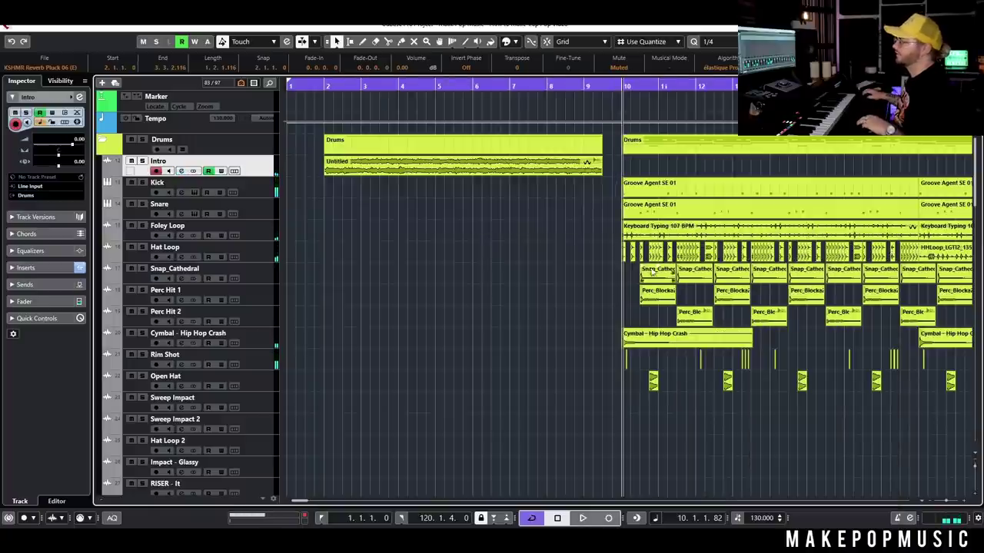
key("g")
key("g")
key("g")
key("g")
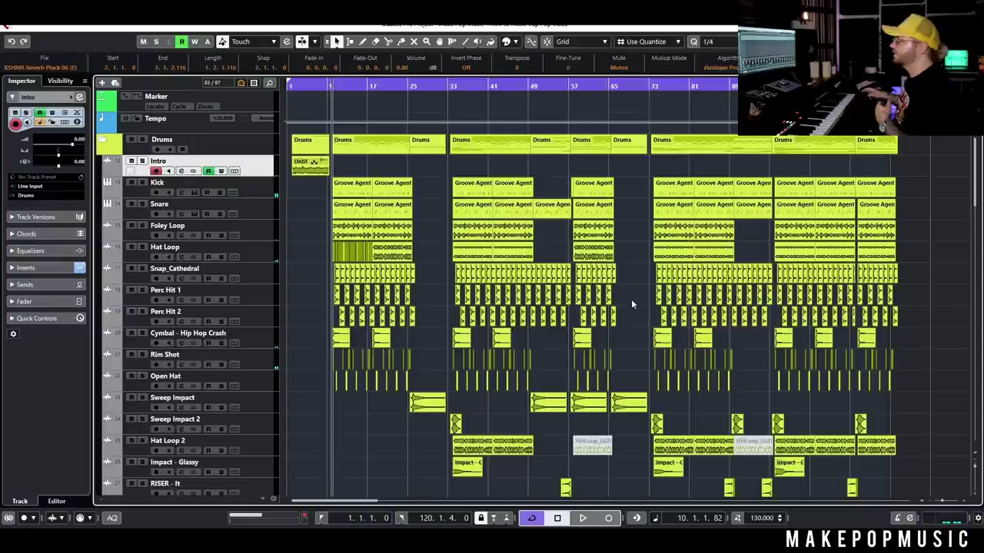
scroll(631, 304, "down", 20)
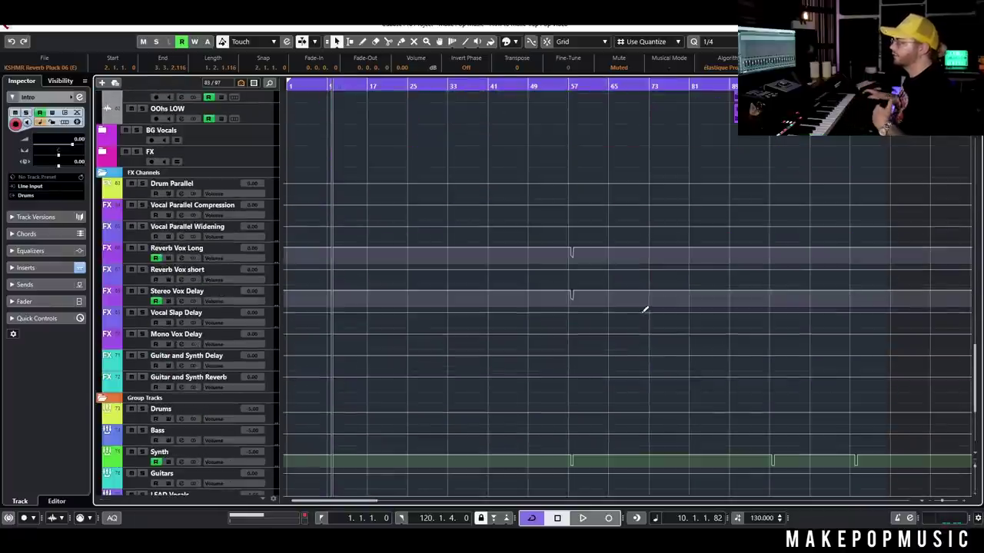
scroll(620, 222, "up", 8)
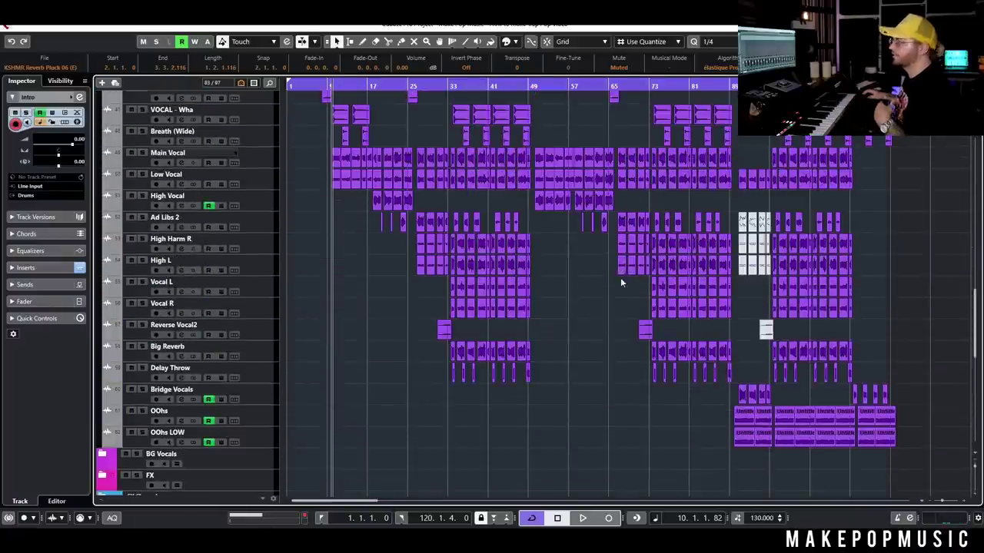
scroll(607, 277, "down", 15)
scroll(597, 260, "up", 8)
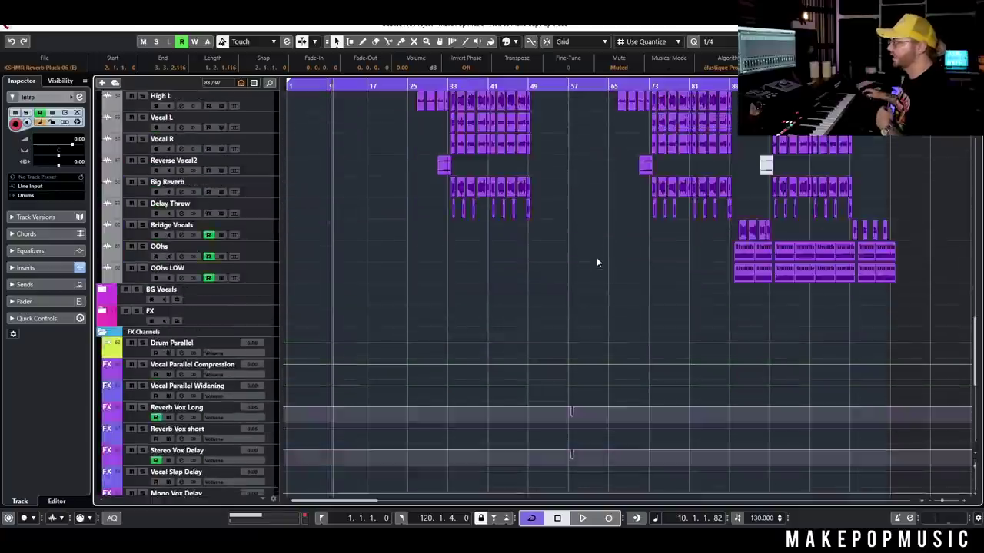
scroll(597, 262, "up", 10)
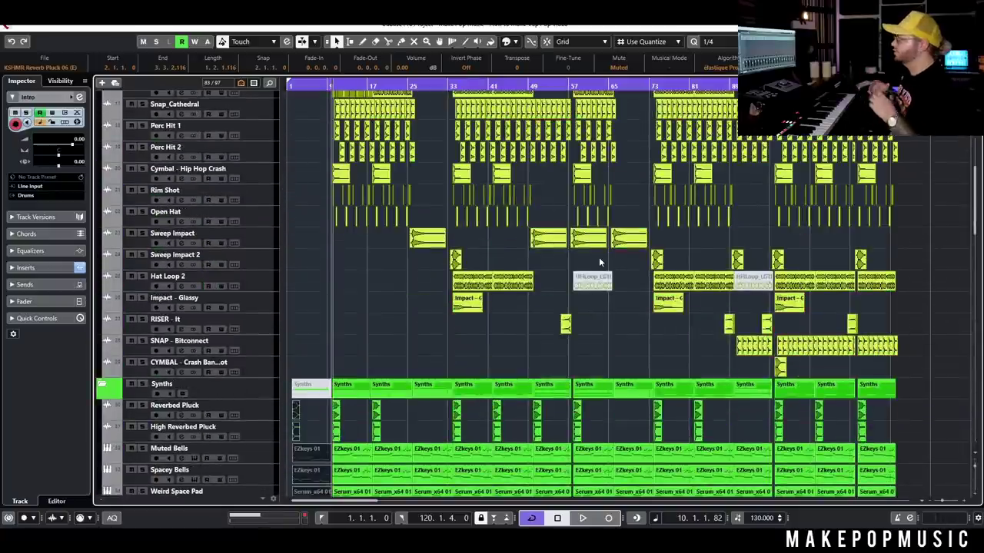